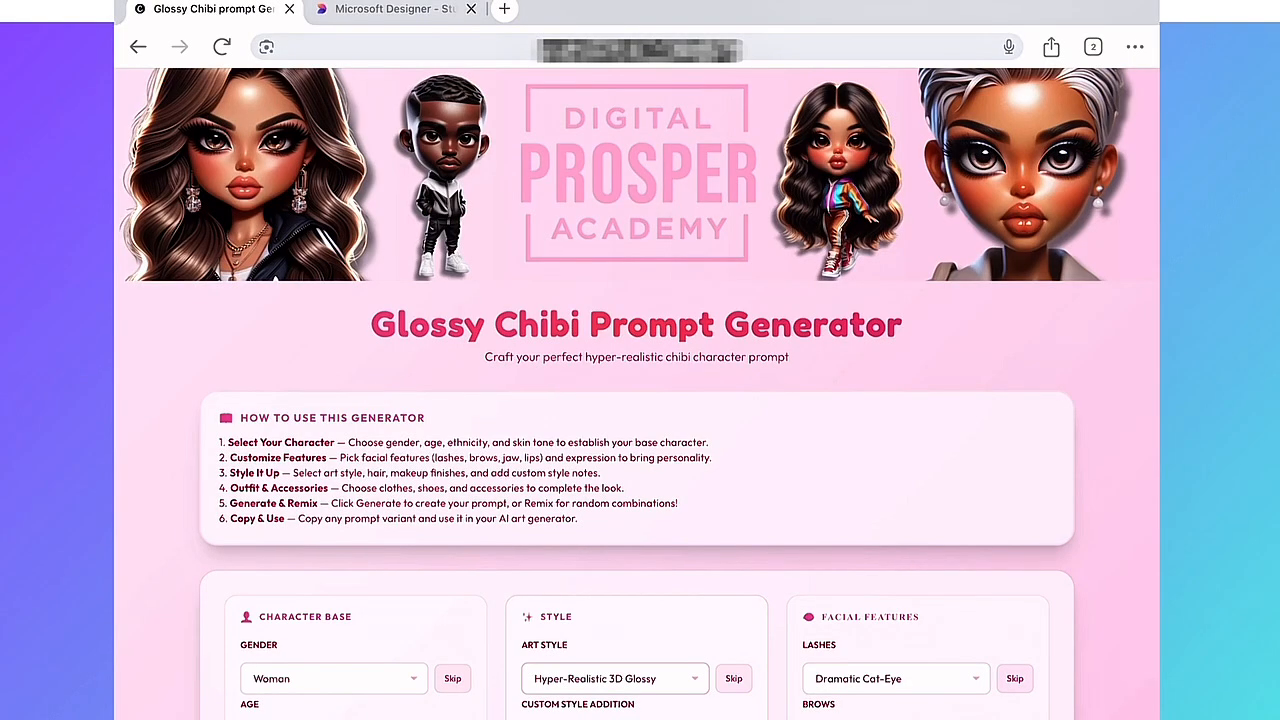
Look over the Glossy Chibi Prompt Generator's instructions and its character, style, facial feature, composition, hair, makeup and outfit options.
scroll(638, 390, "down", 3)
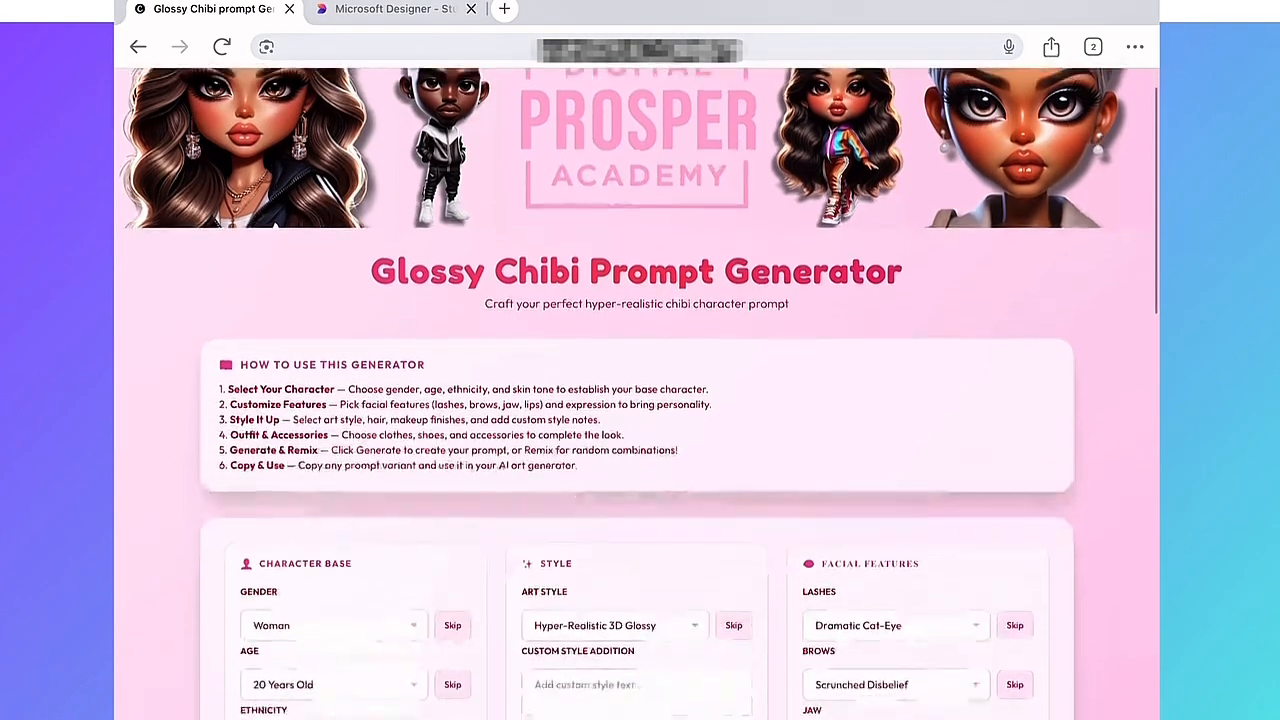
scroll(638, 390, "down", 5)
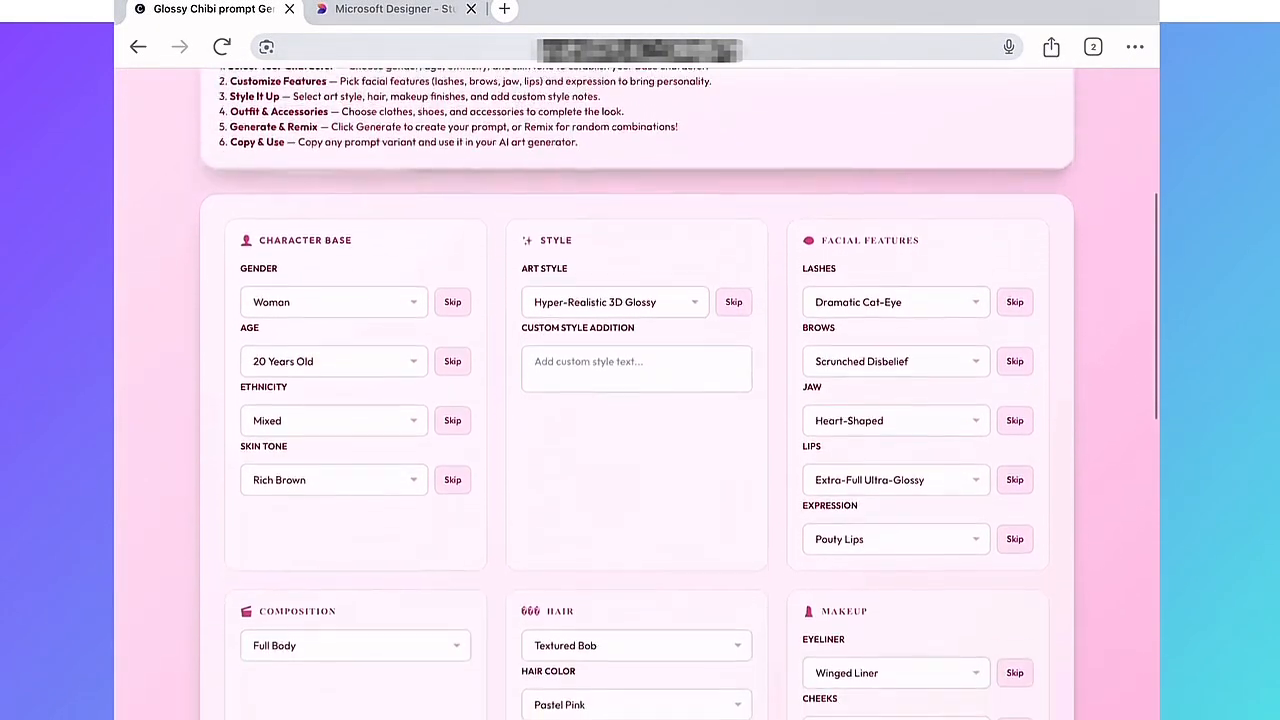
scroll(638, 390, "down", 1)
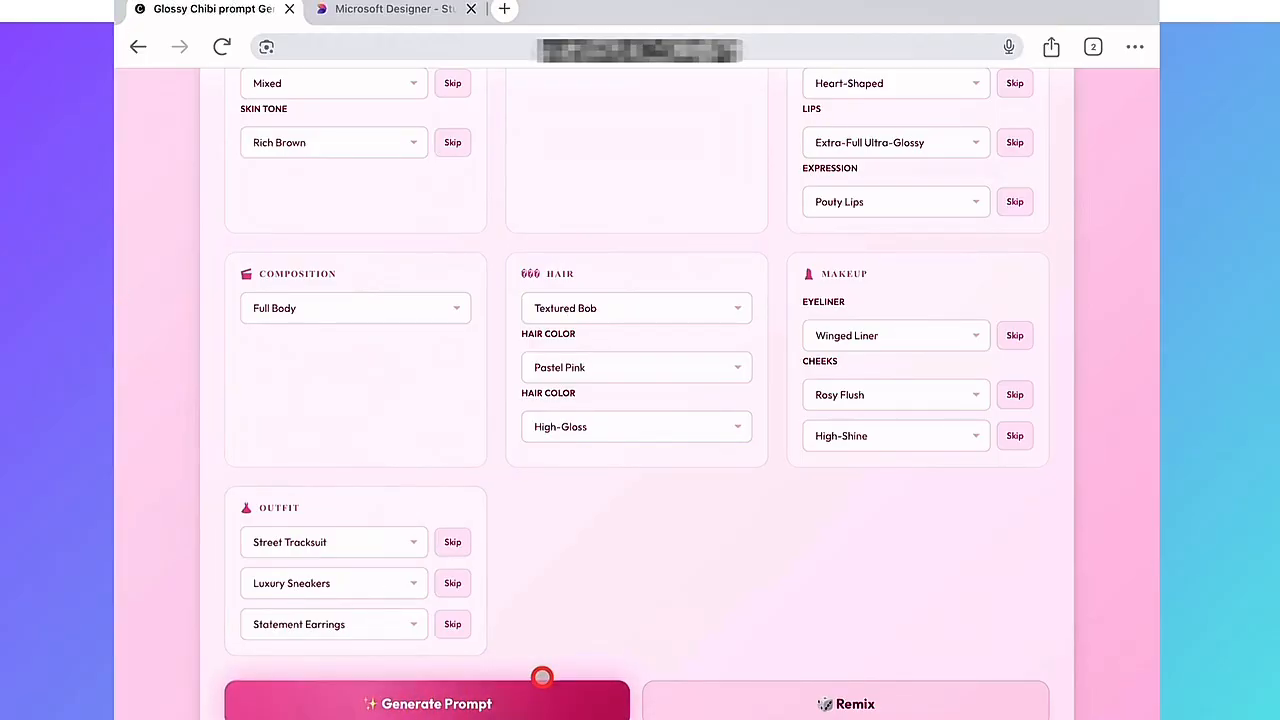
scroll(542, 678, "down", 1)
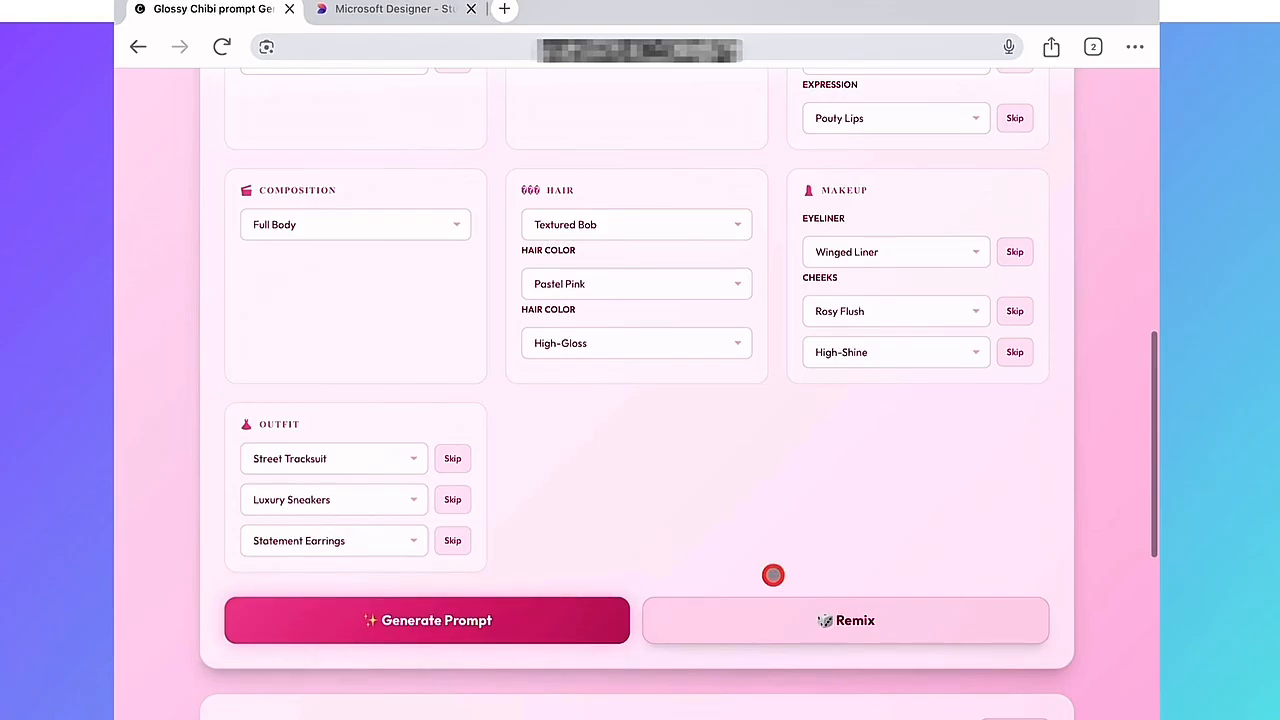
scroll(746, 401, "up", 10)
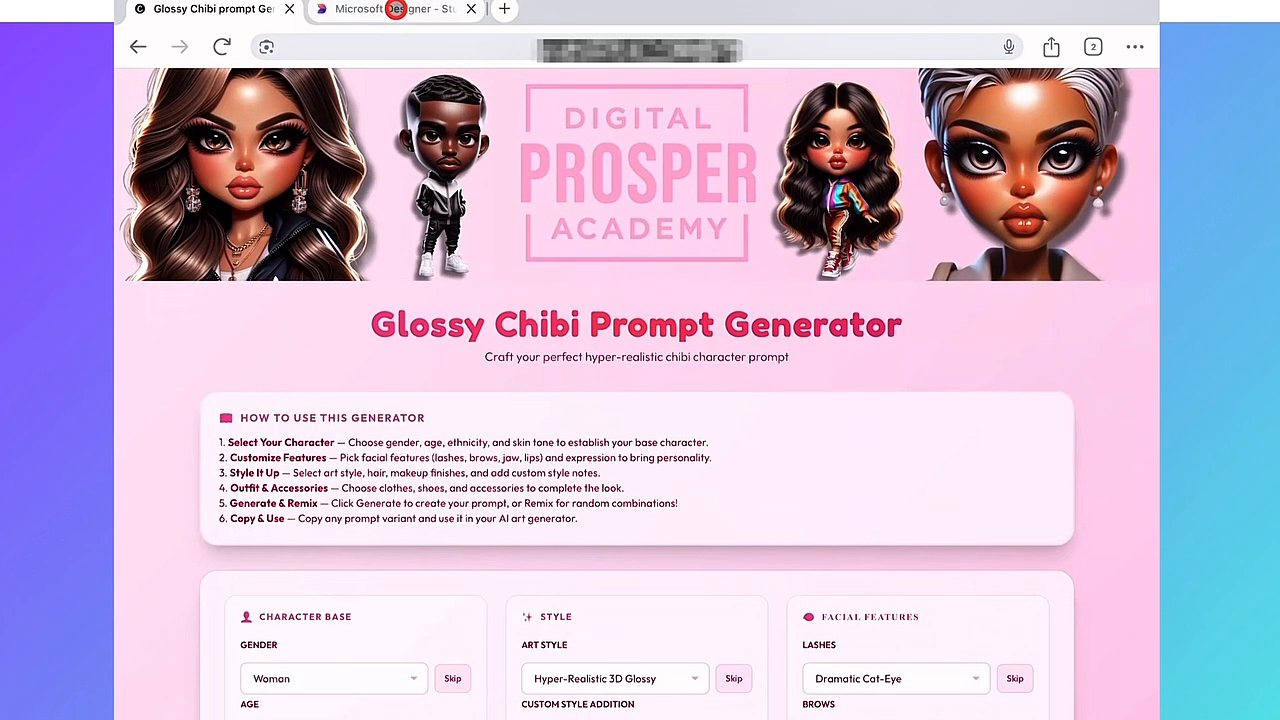
Switch to Microsoft Designer, choose the Portrait (1024 x 1792) image size and return to the image description.
left_click(396, 9)
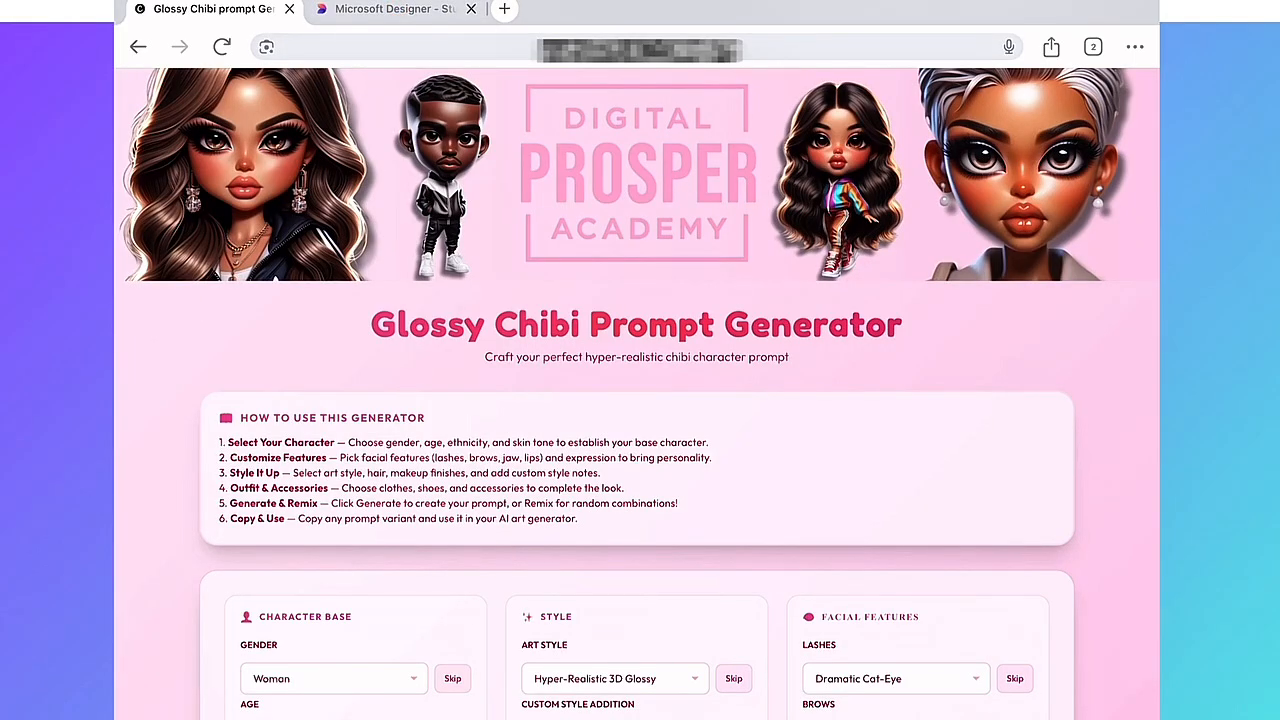
left_click(358, 11)
left_click(358, 213)
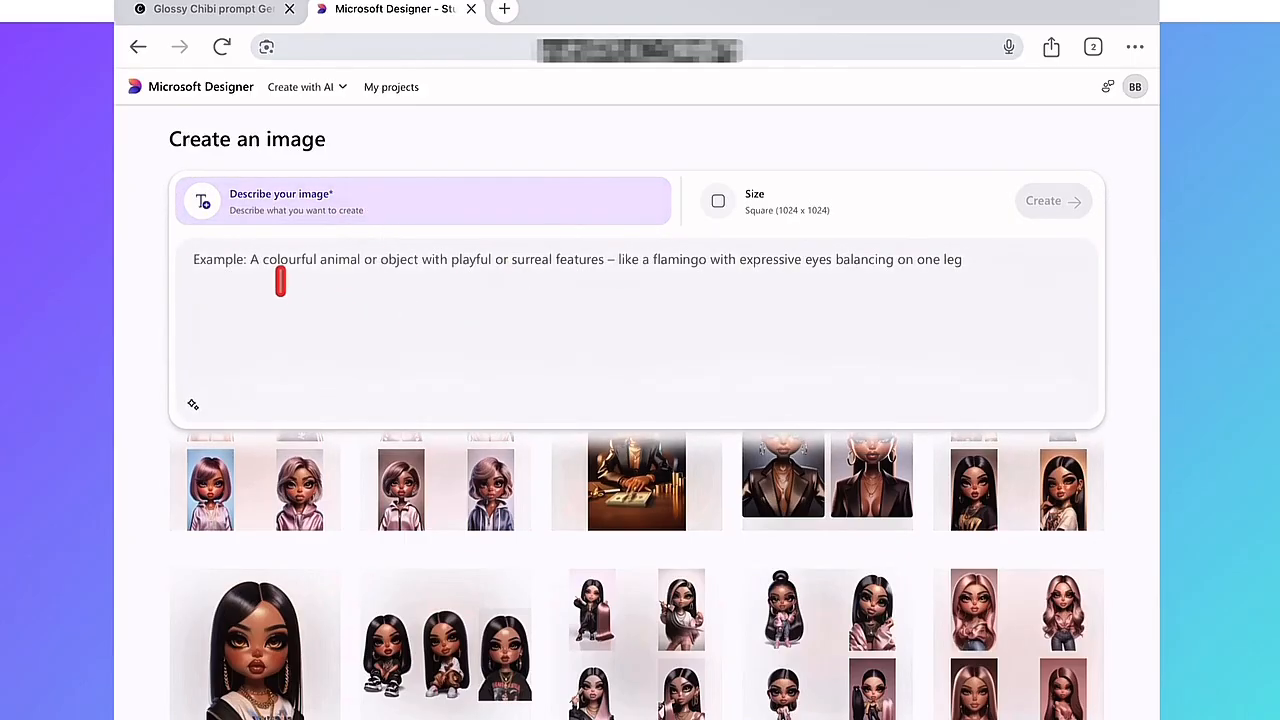
left_click(777, 214)
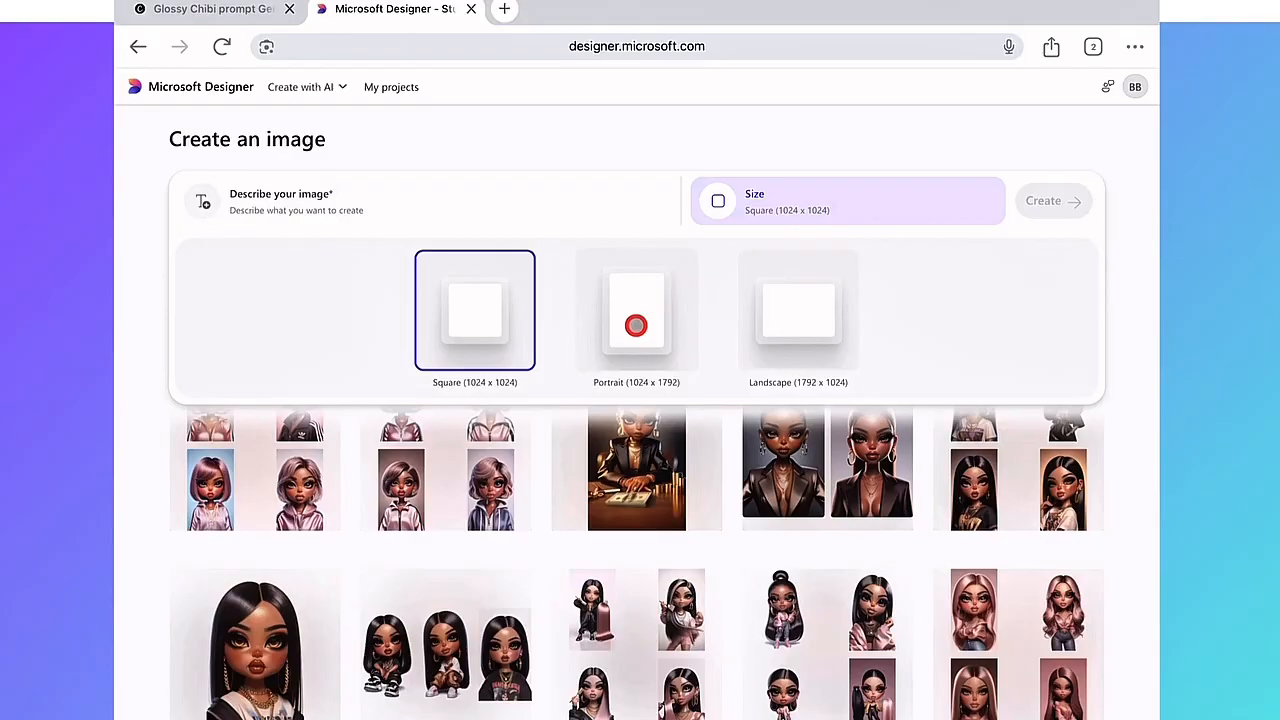
left_click(636, 325)
left_click(563, 217)
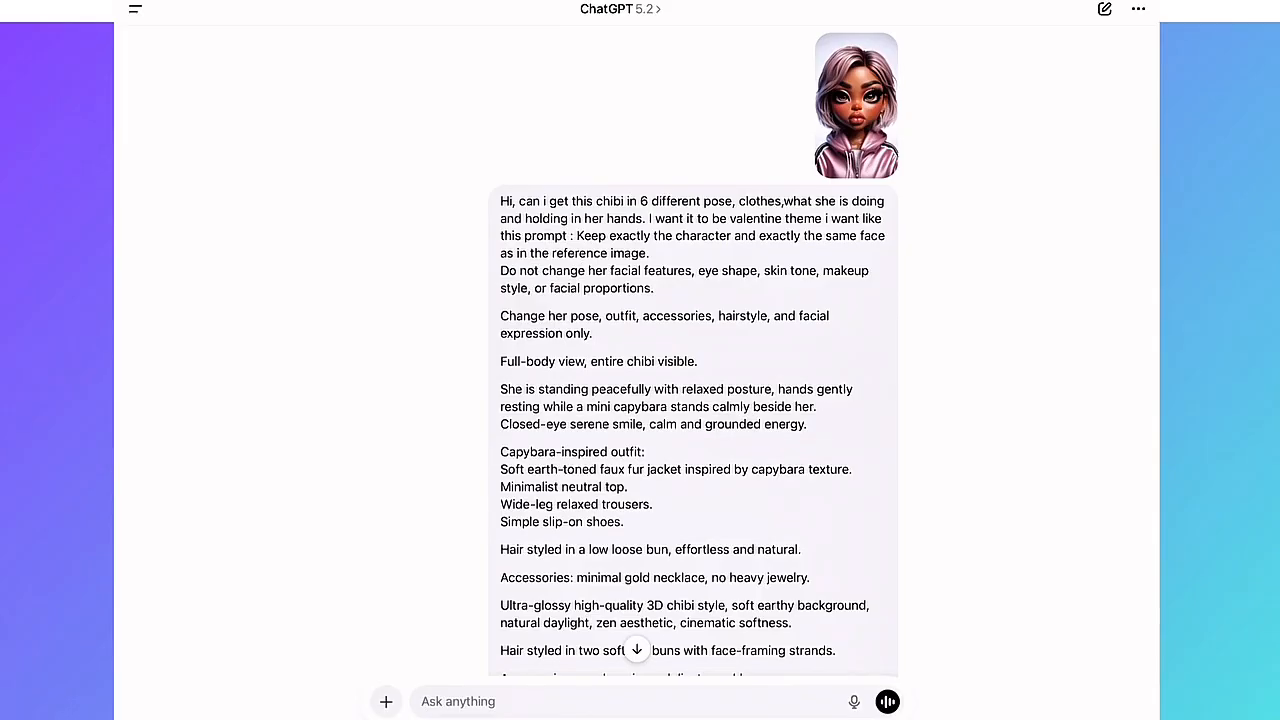
Switch to ChatGPT and read through the Valentine chibi request and the themed prompts written for the reference character.
scroll(692, 350, "down", 2)
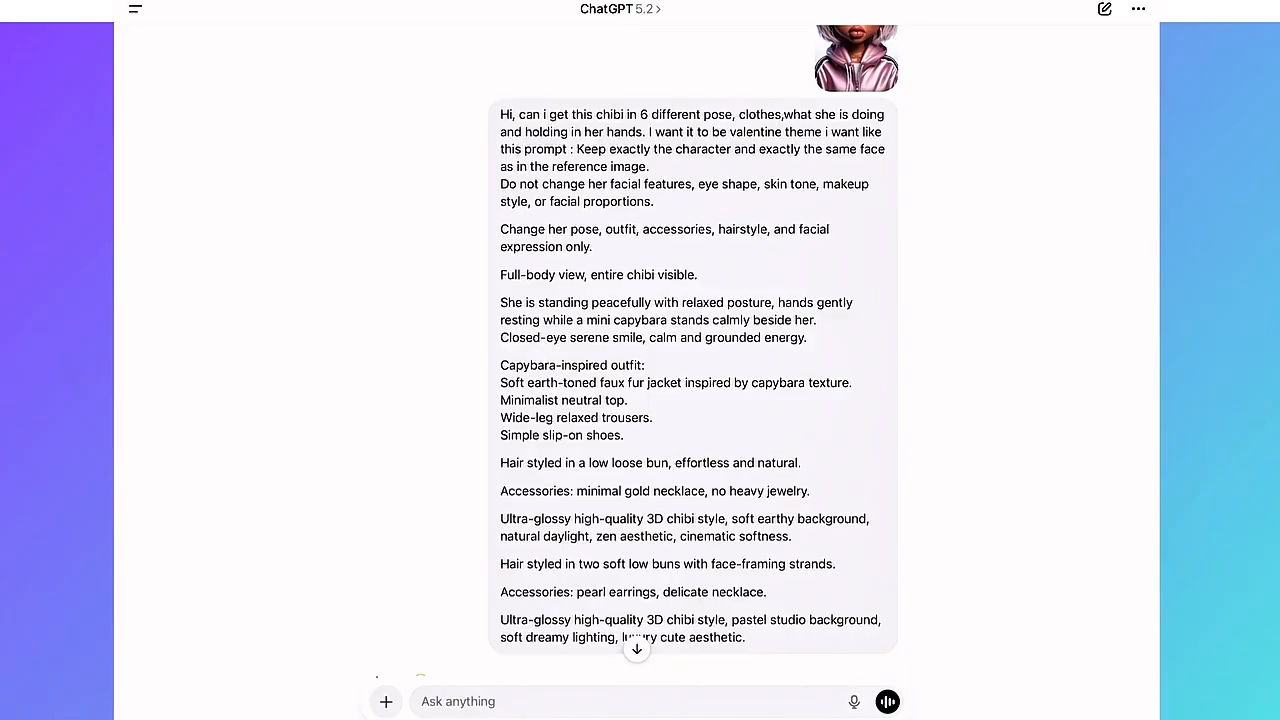
scroll(636, 360, "down", 10)
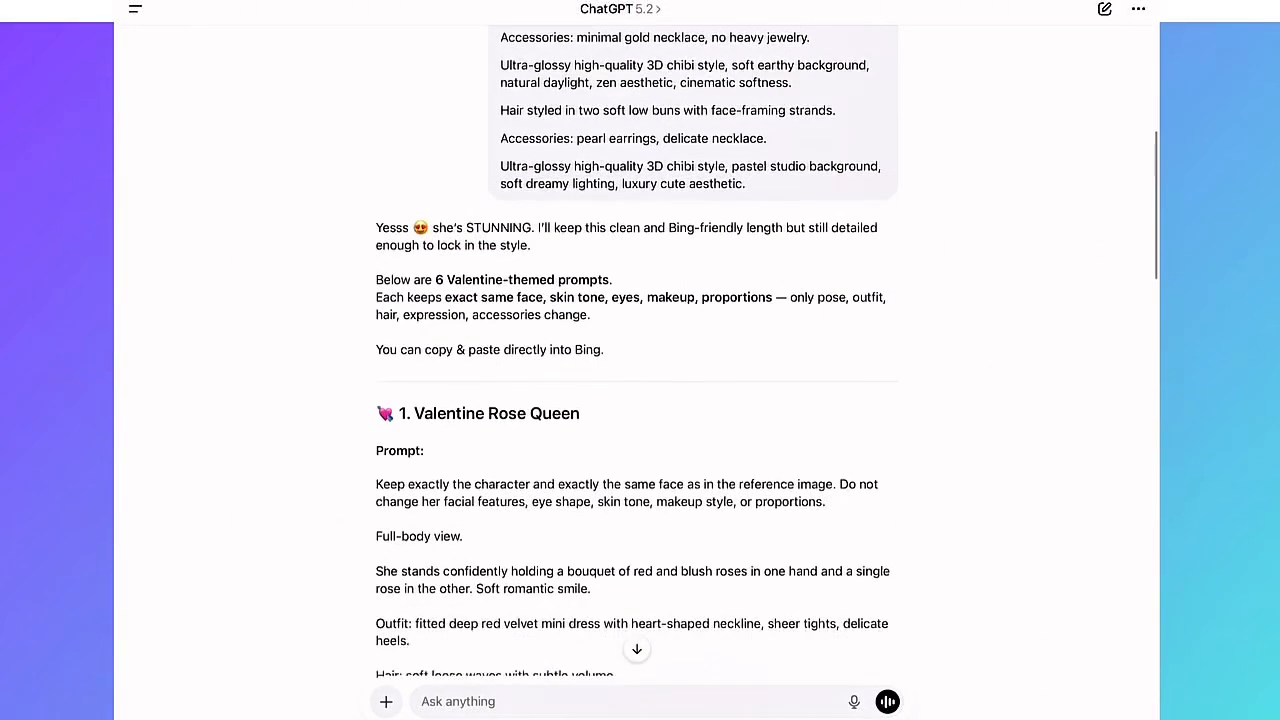
scroll(636, 360, "down", 12)
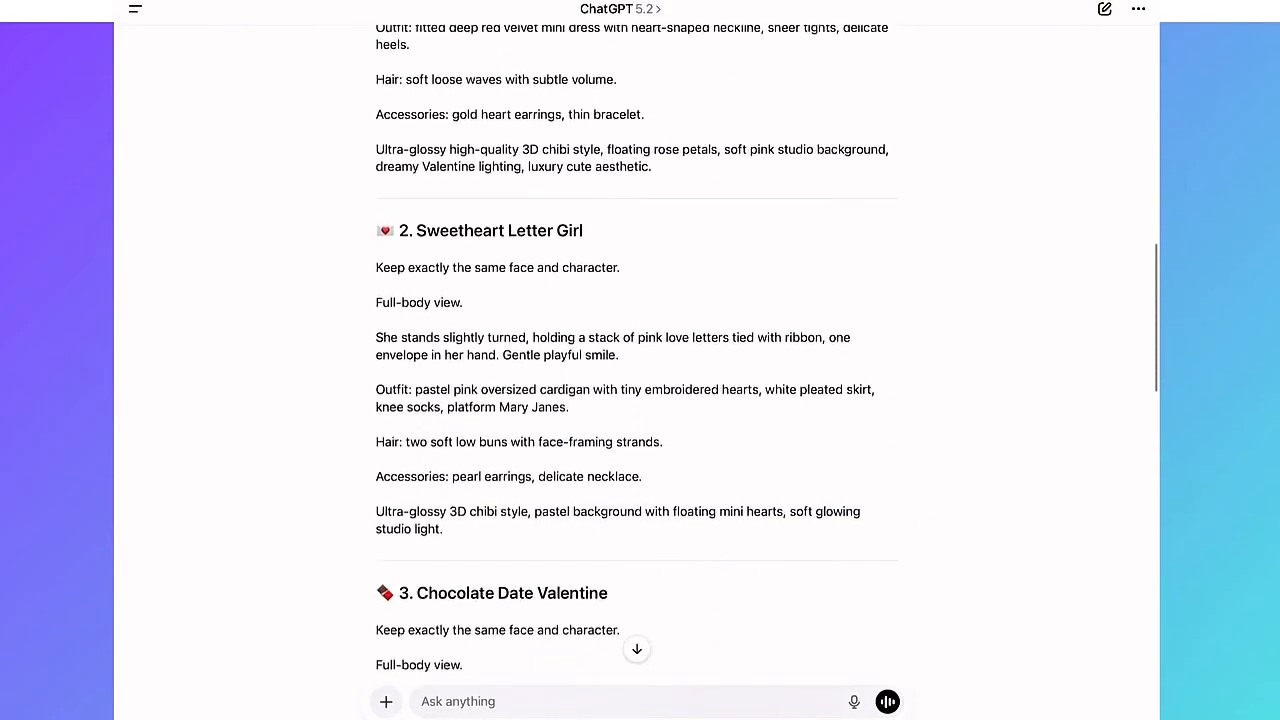
scroll(636, 360, "down", 10)
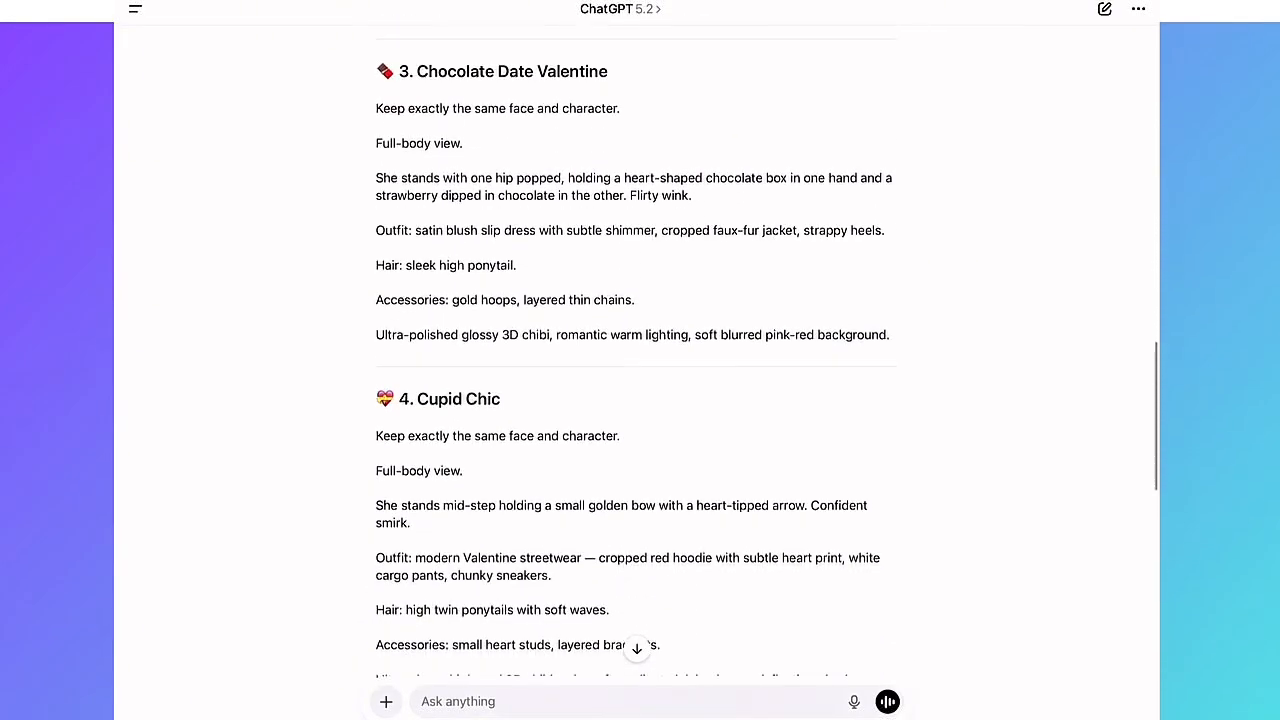
scroll(636, 360, "down", 2)
scroll(636, 360, "up", 20)
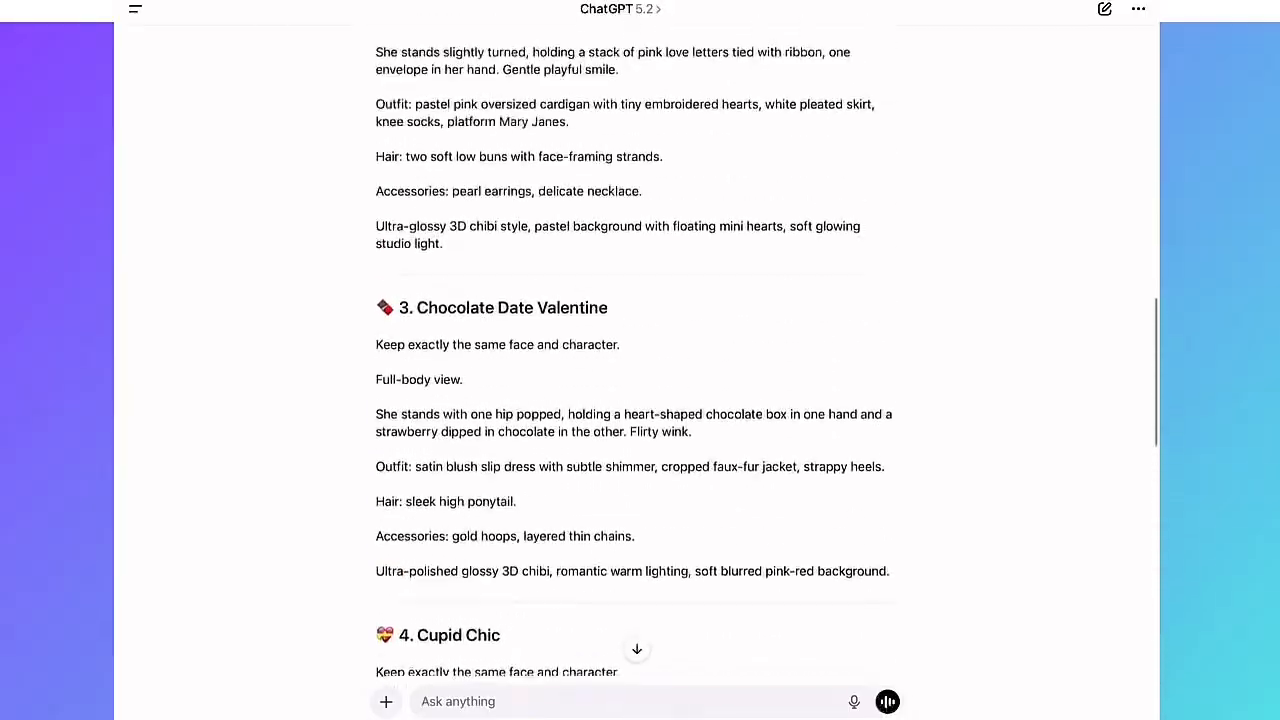
scroll(636, 360, "up", 5)
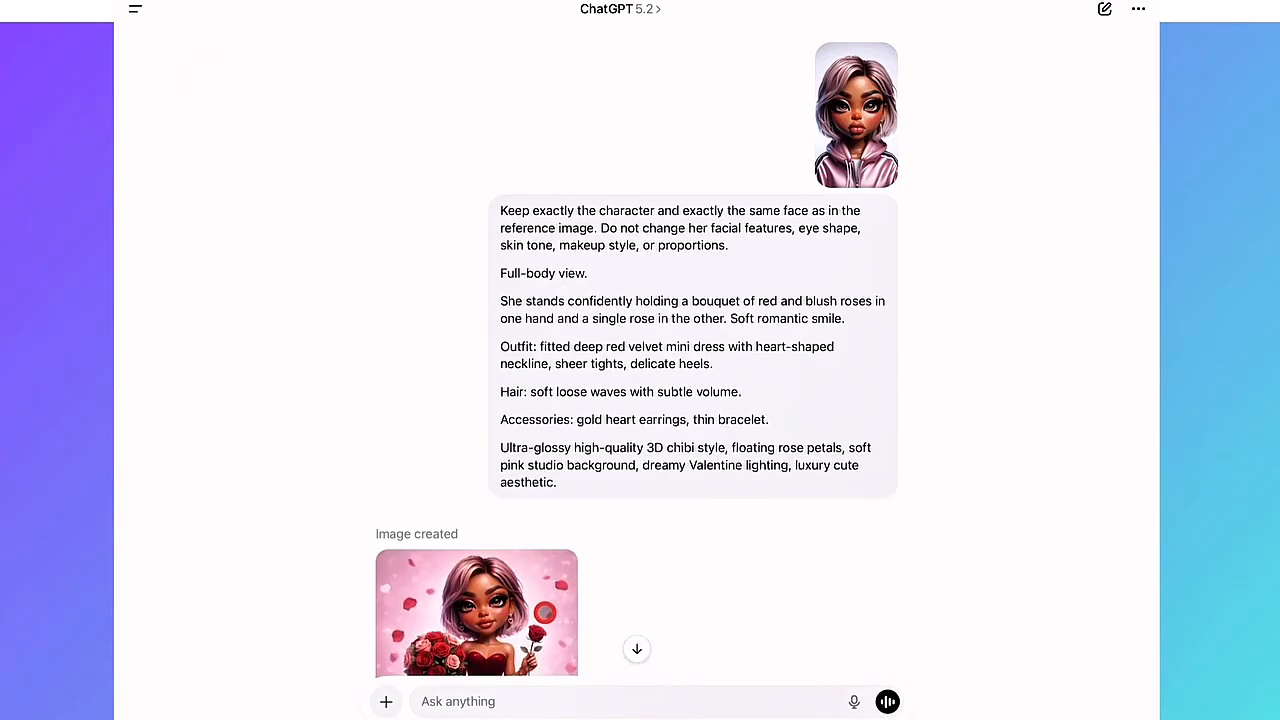
Check the chat's attachment options and review each Valentine prompt with its reference picture and generated chibi image.
left_click(382, 707)
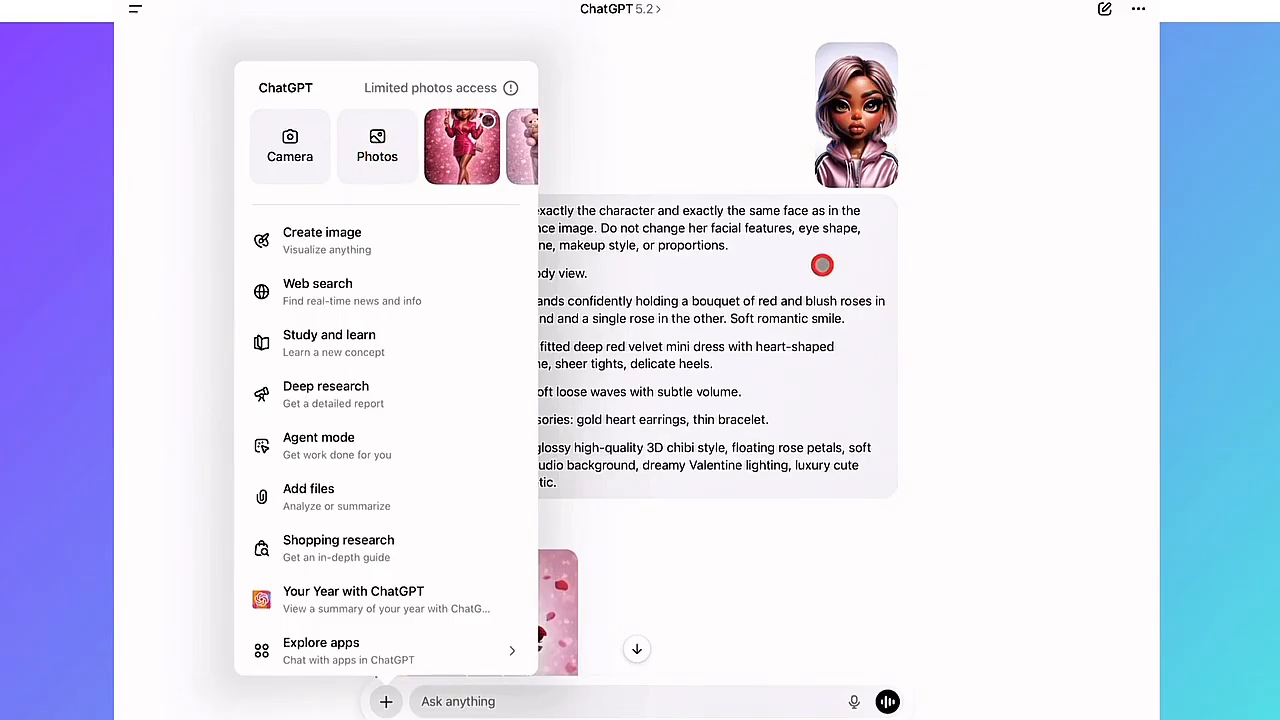
left_click(822, 265)
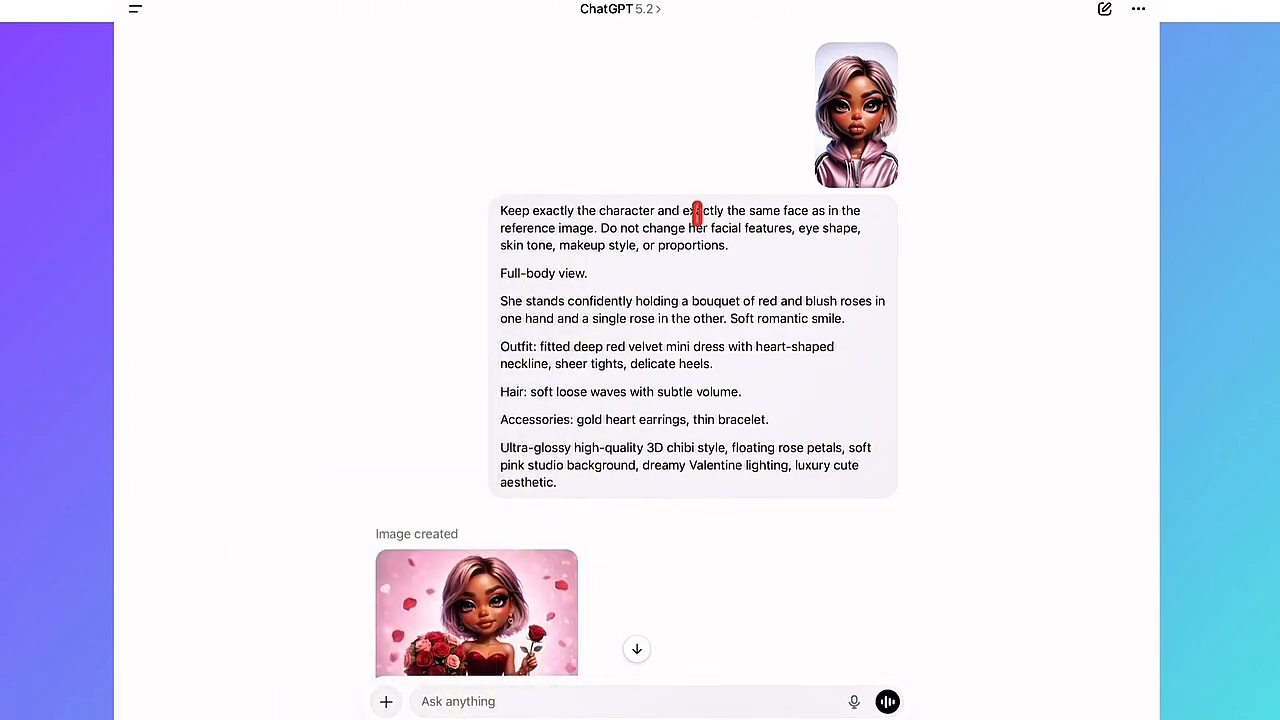
scroll(600, 420, "down", 3)
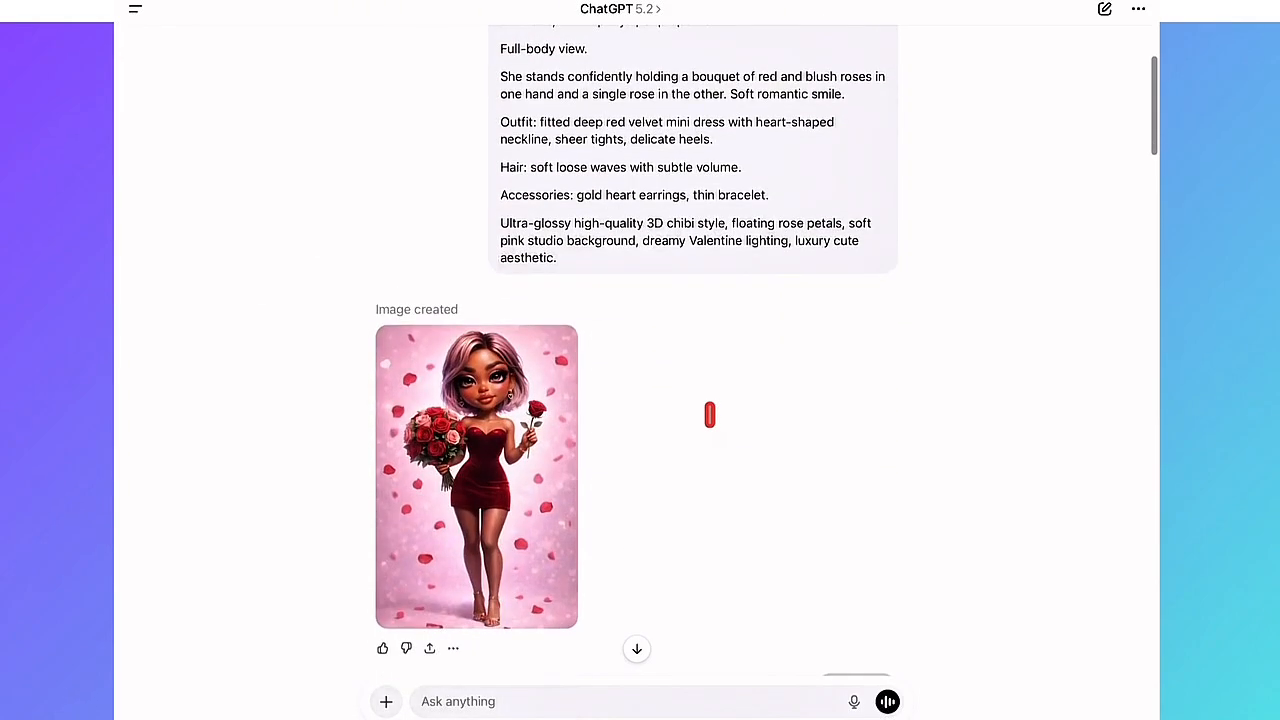
scroll(550, 446, "down", 5)
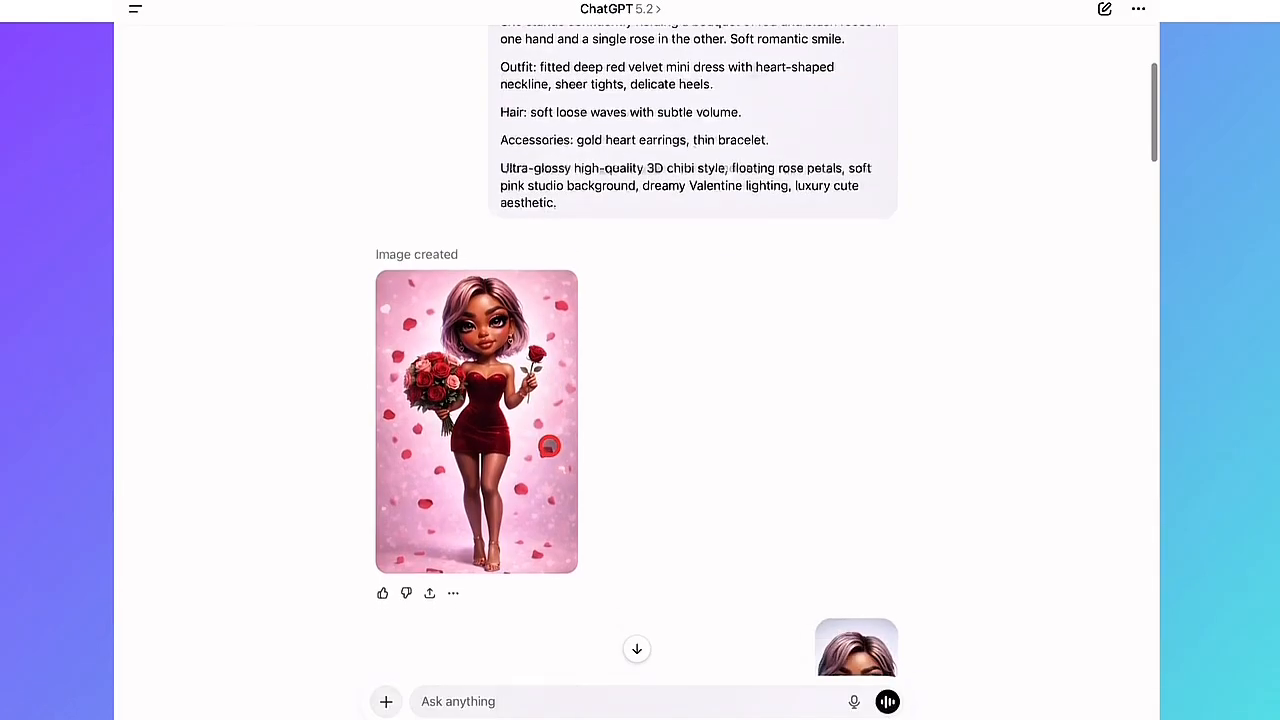
scroll(549, 445, "down", 1)
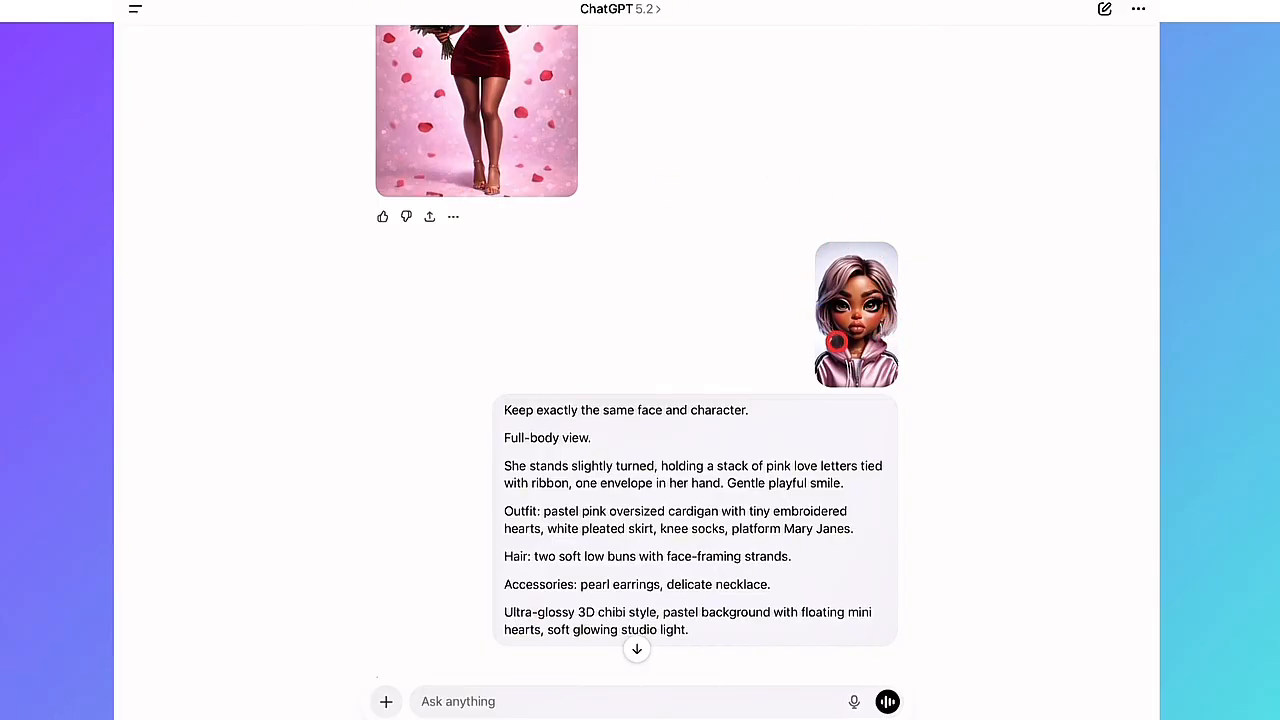
scroll(675, 510, "down", 5)
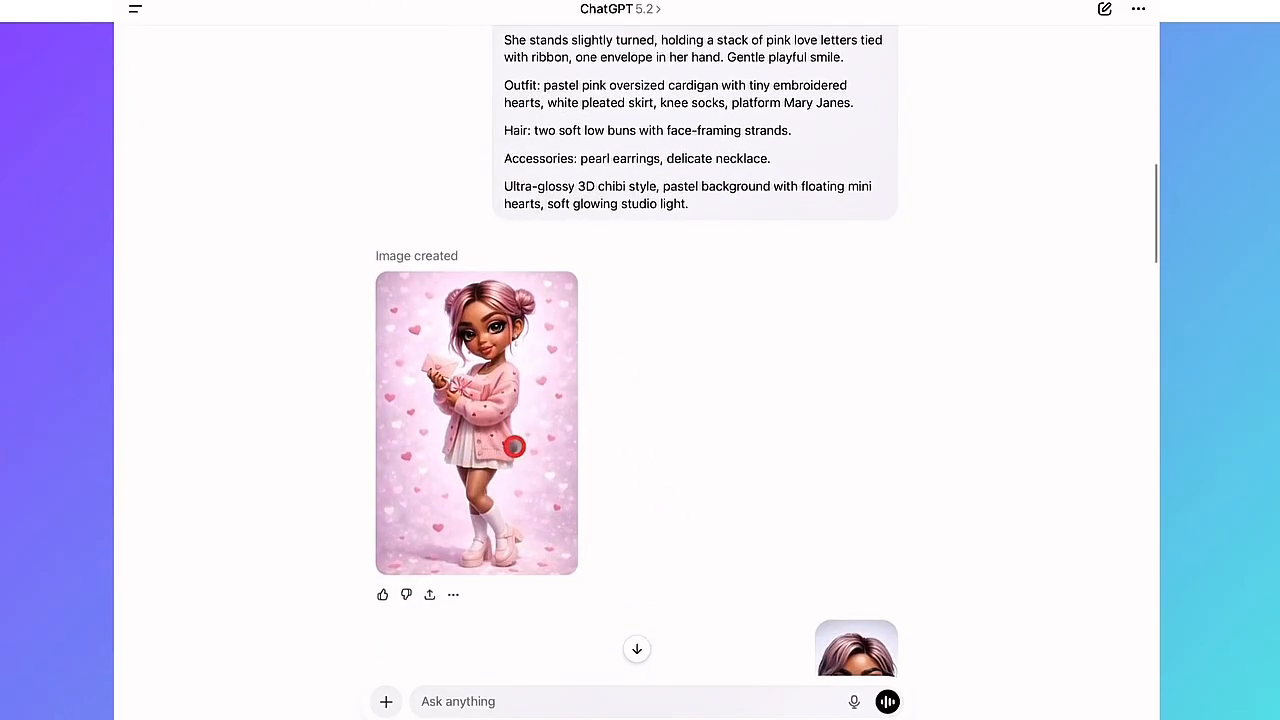
scroll(540, 450, "down", 2)
scroll(546, 455, "down", 2)
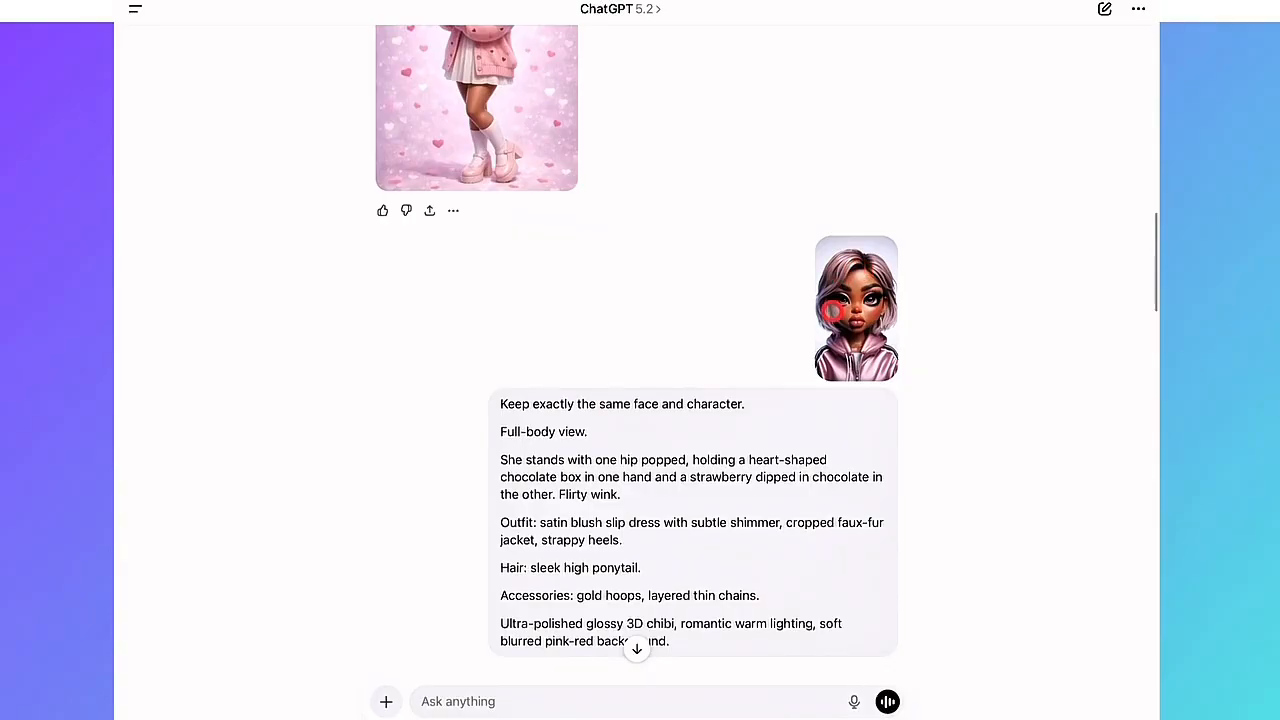
scroll(606, 491, "down", 4)
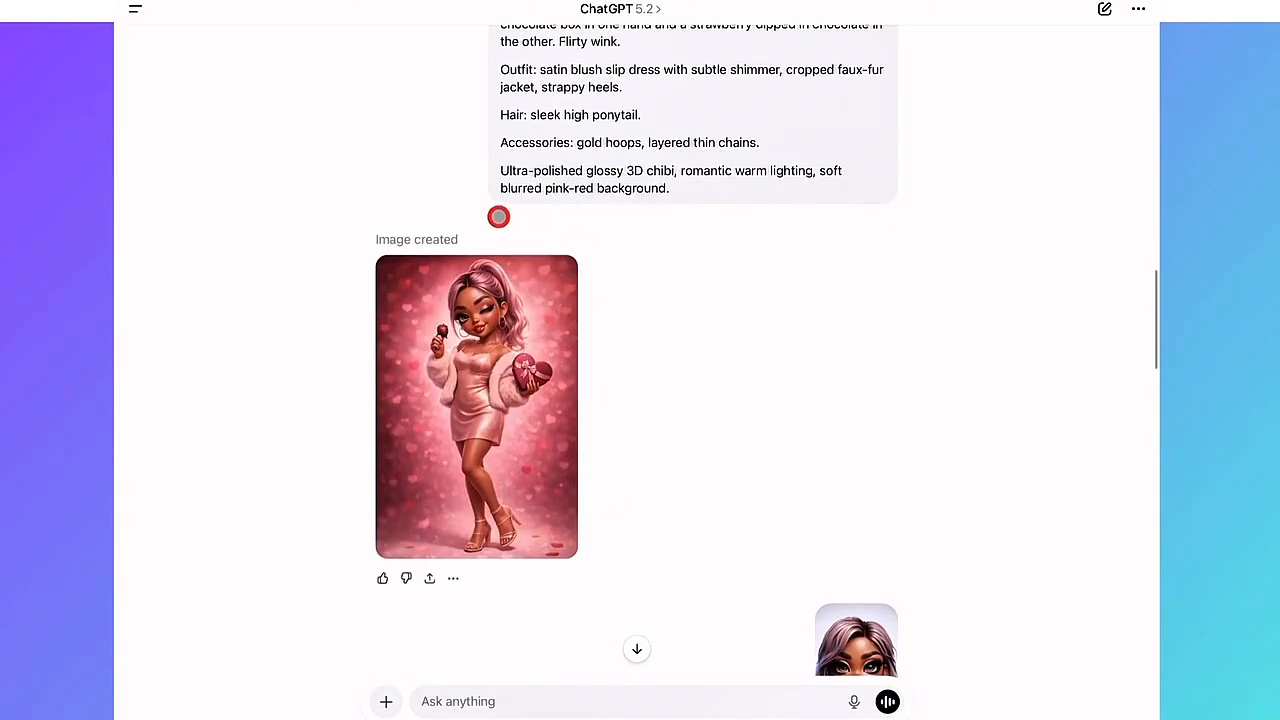
scroll(561, 506, "down", 6)
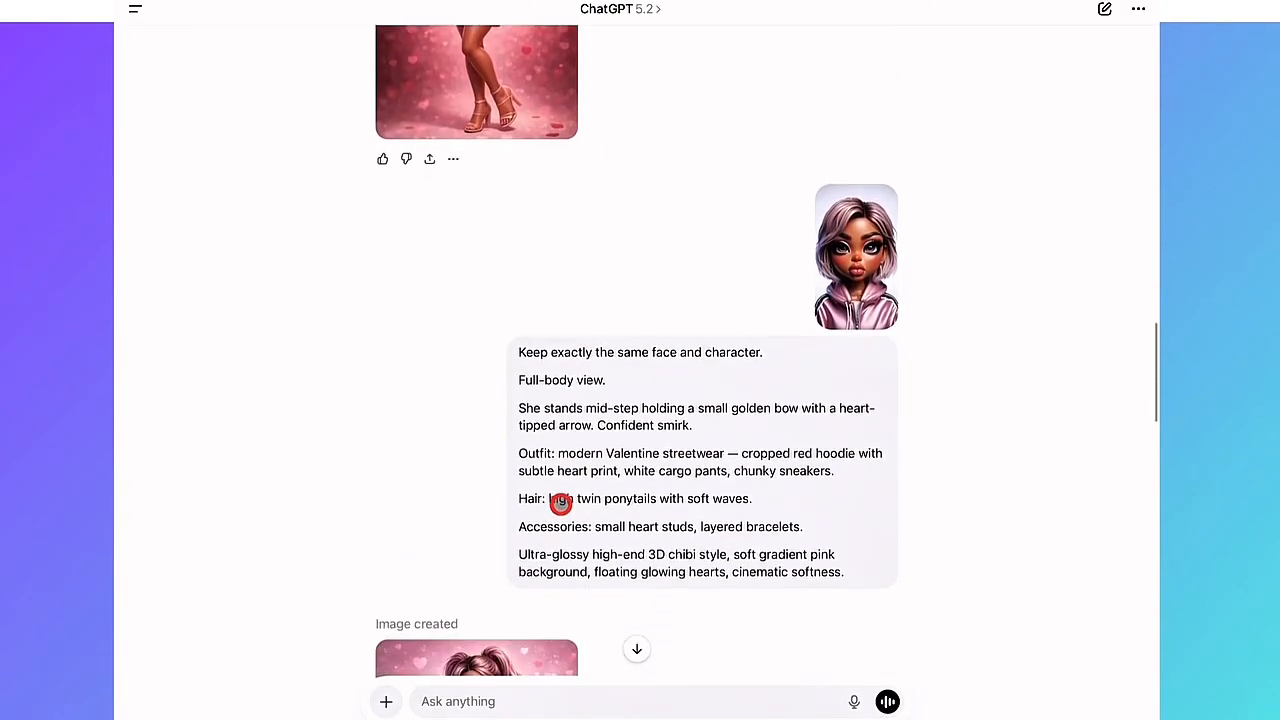
scroll(561, 503, "down", 7)
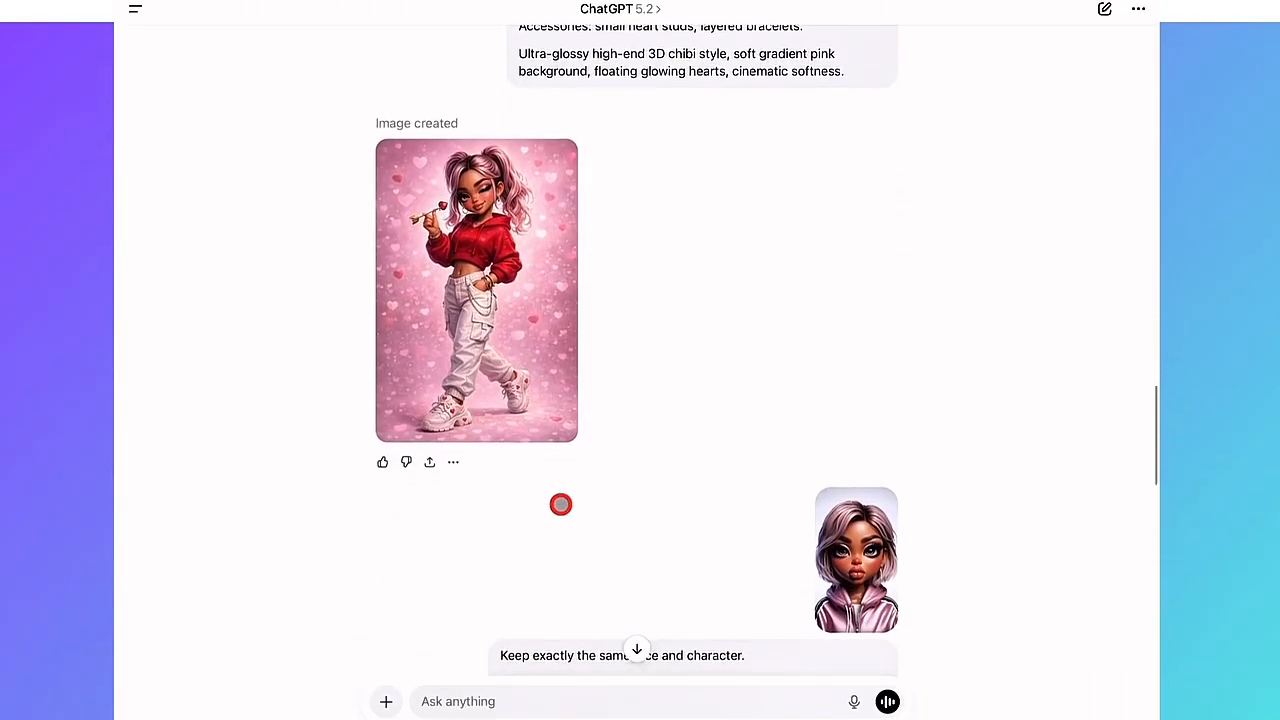
scroll(561, 505, "down", 4)
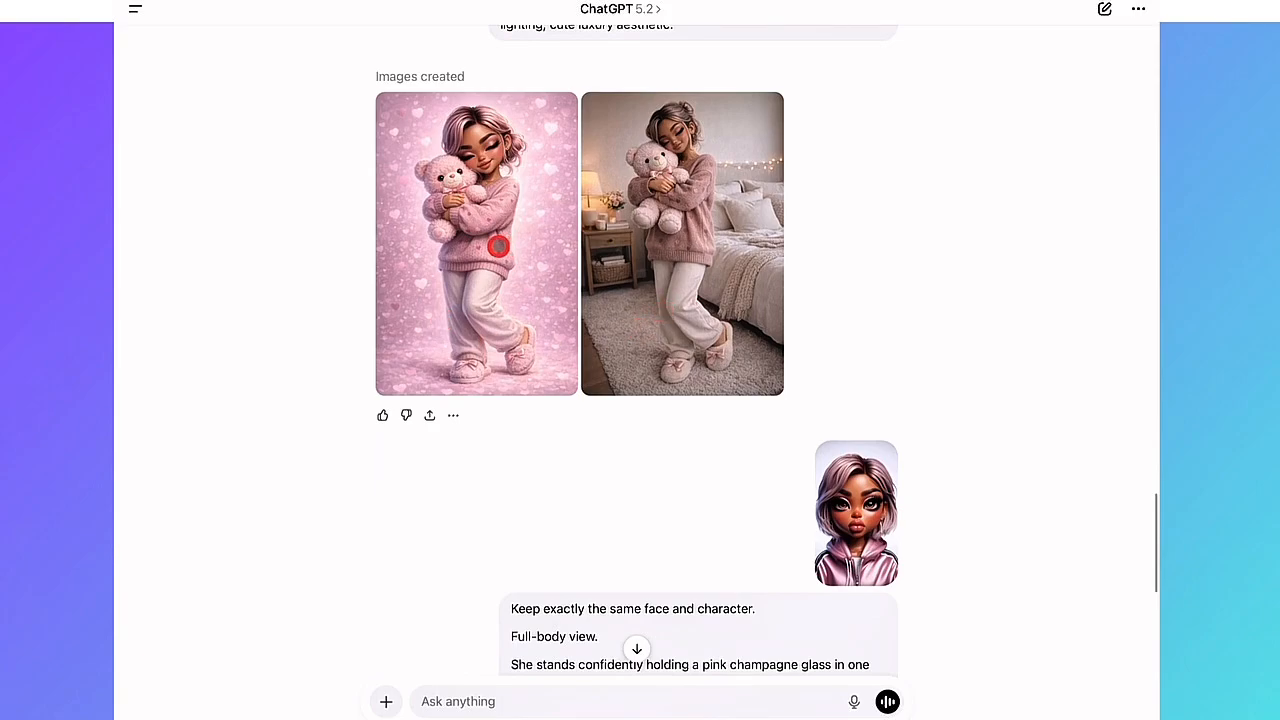
scroll(690, 424, "down", 2)
scroll(679, 425, "down", 4)
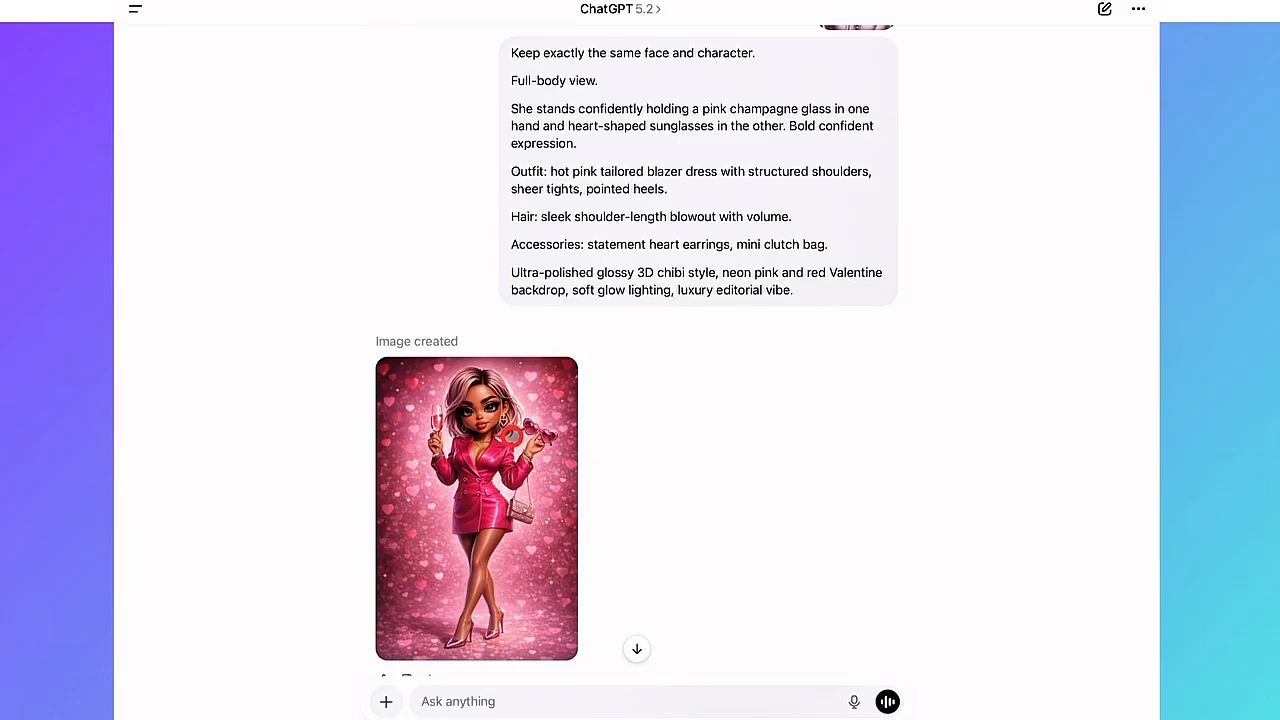
View the hot pink blazer dress chibi image full size and check its copy, save and share options.
left_click(512, 436)
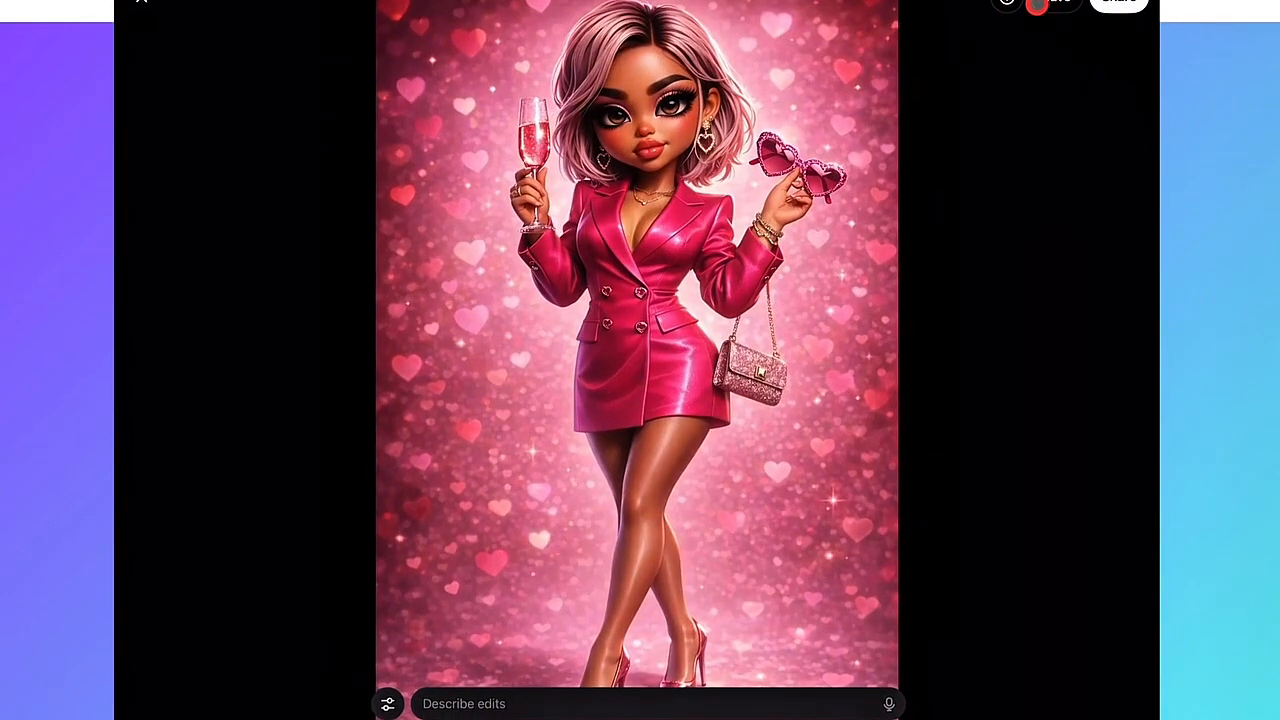
left_click(1030, 8)
right_click(476, 508)
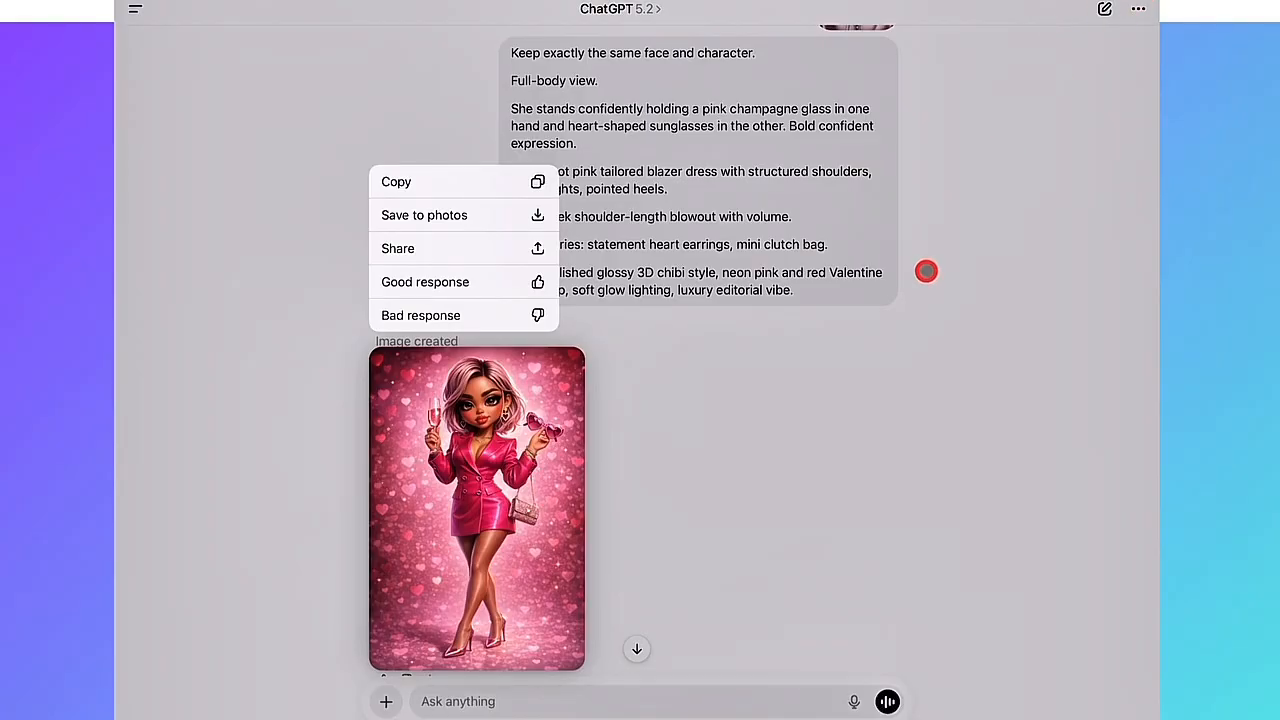
left_click(926, 271)
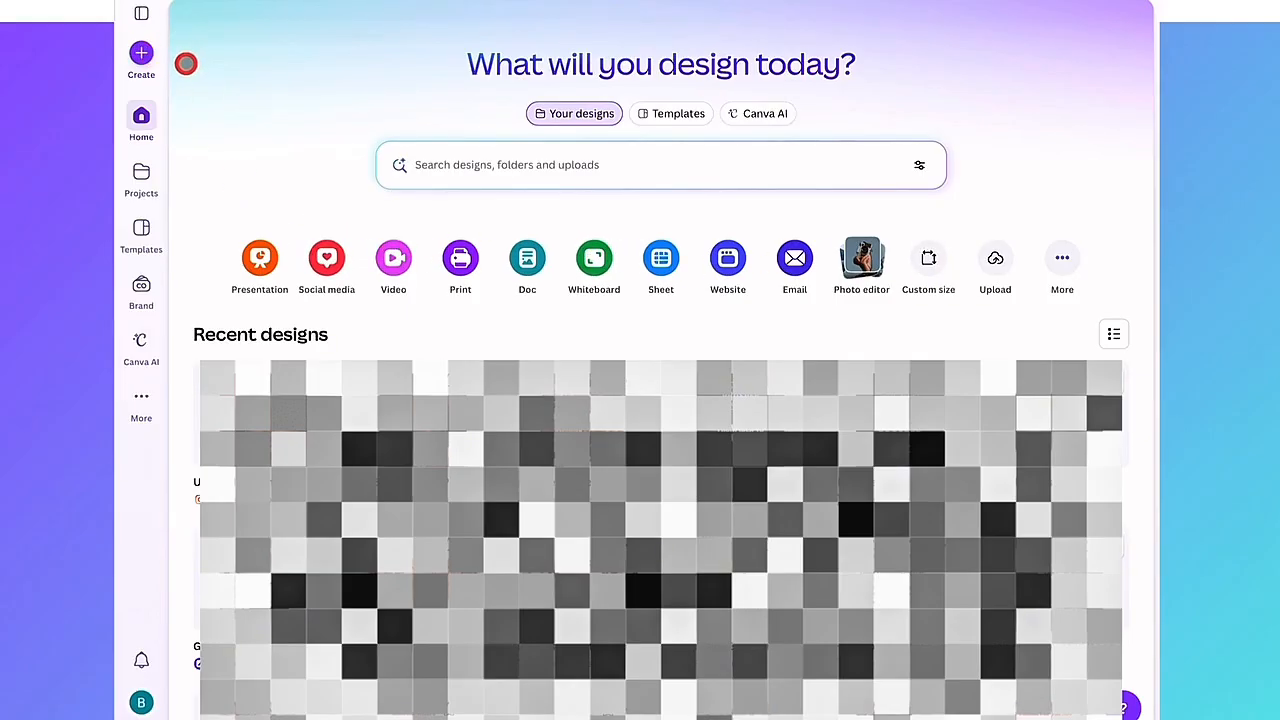
Switch to Canva, search the design types for A5, create a Magazine (A5) design and show the uploaded images.
left_click(140, 53)
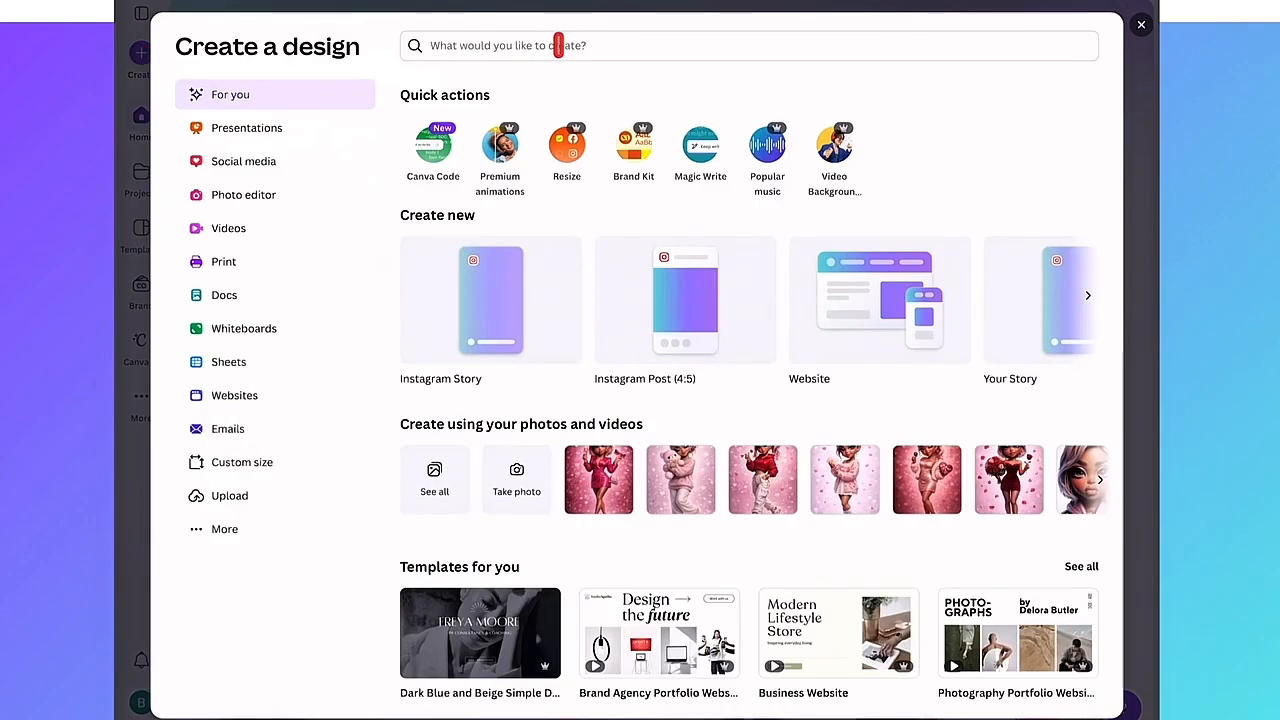
left_click(557, 46)
type("A")
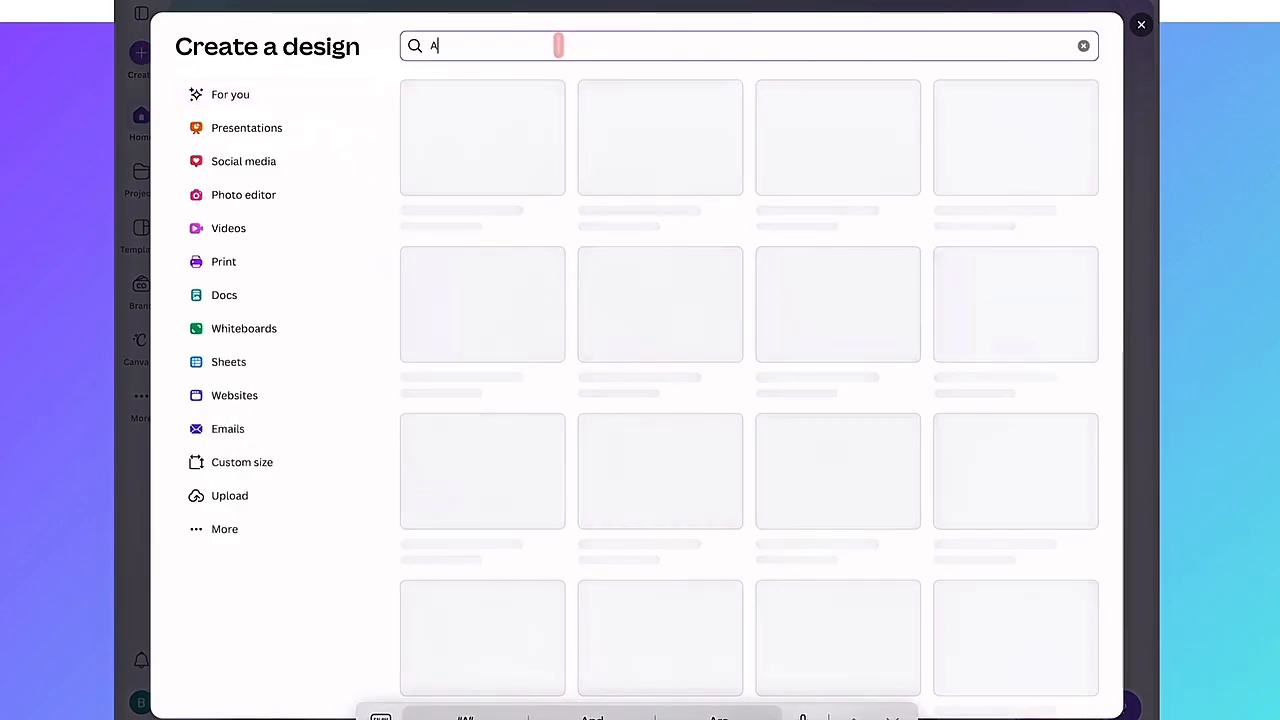
type("5")
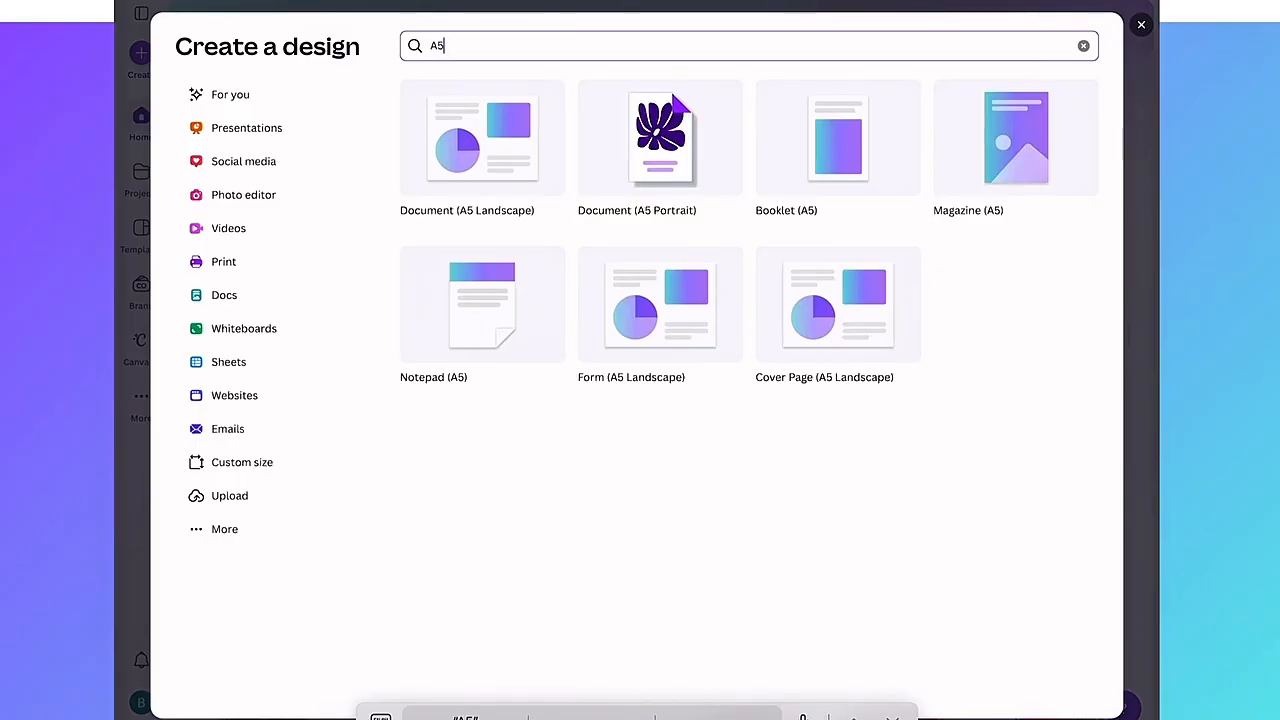
left_click(989, 136)
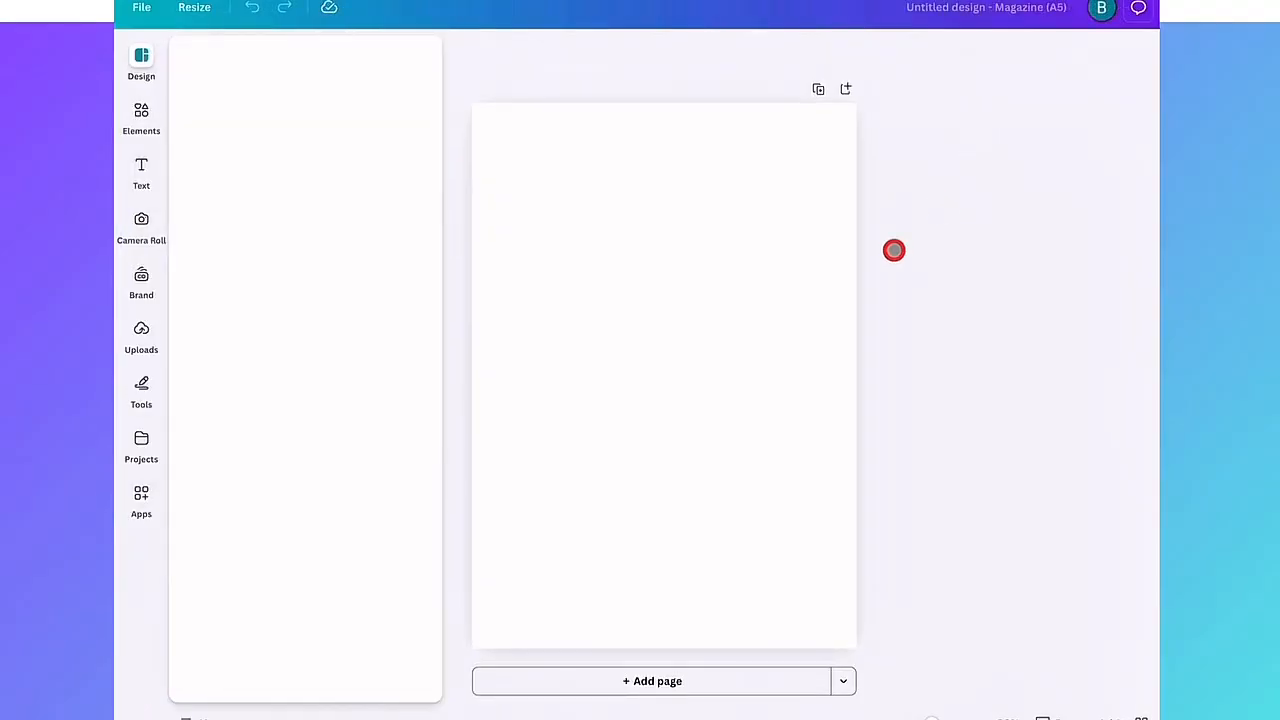
left_click(489, 66)
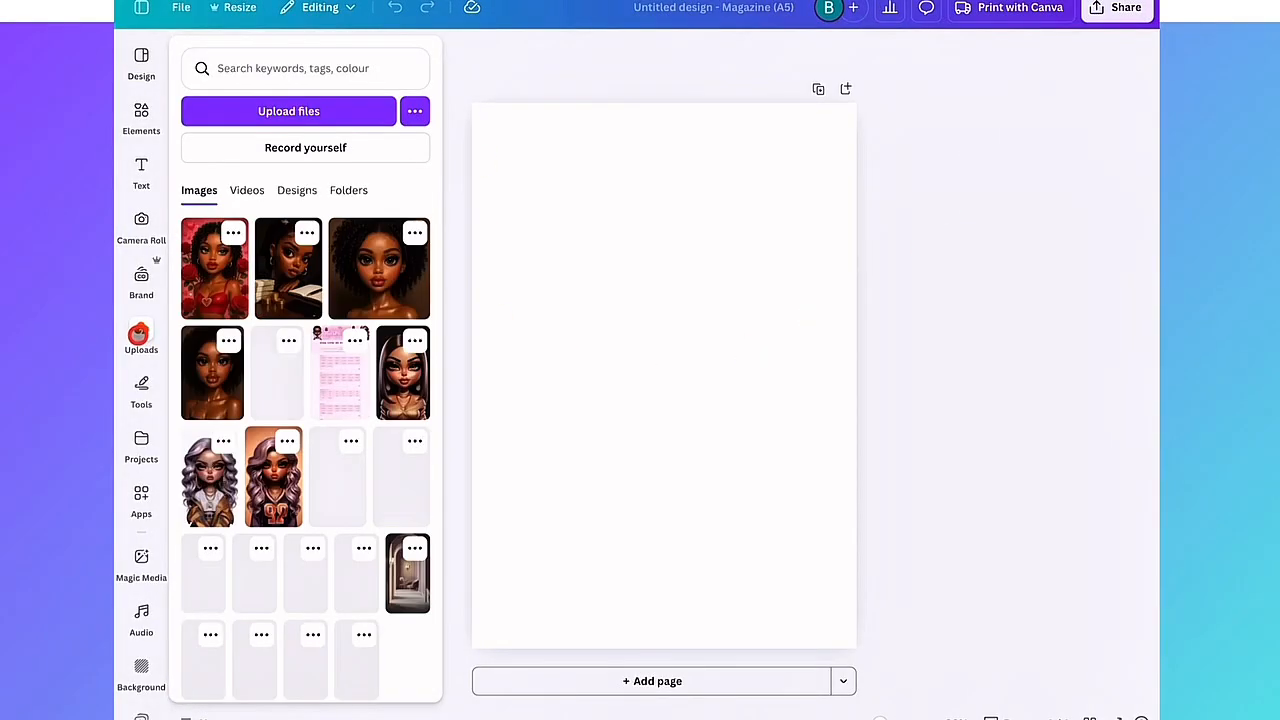
Upload the six pink and red Valentine chibi images from the photo library.
left_click(327, 103)
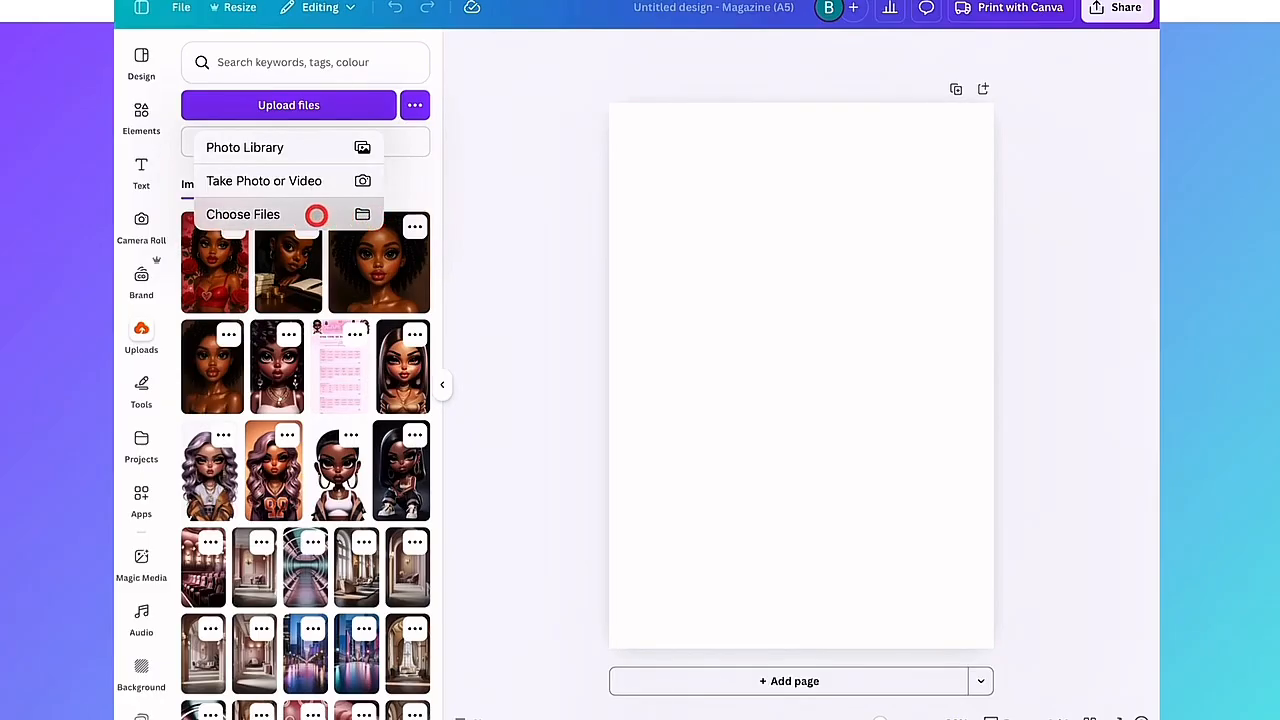
left_click(346, 154)
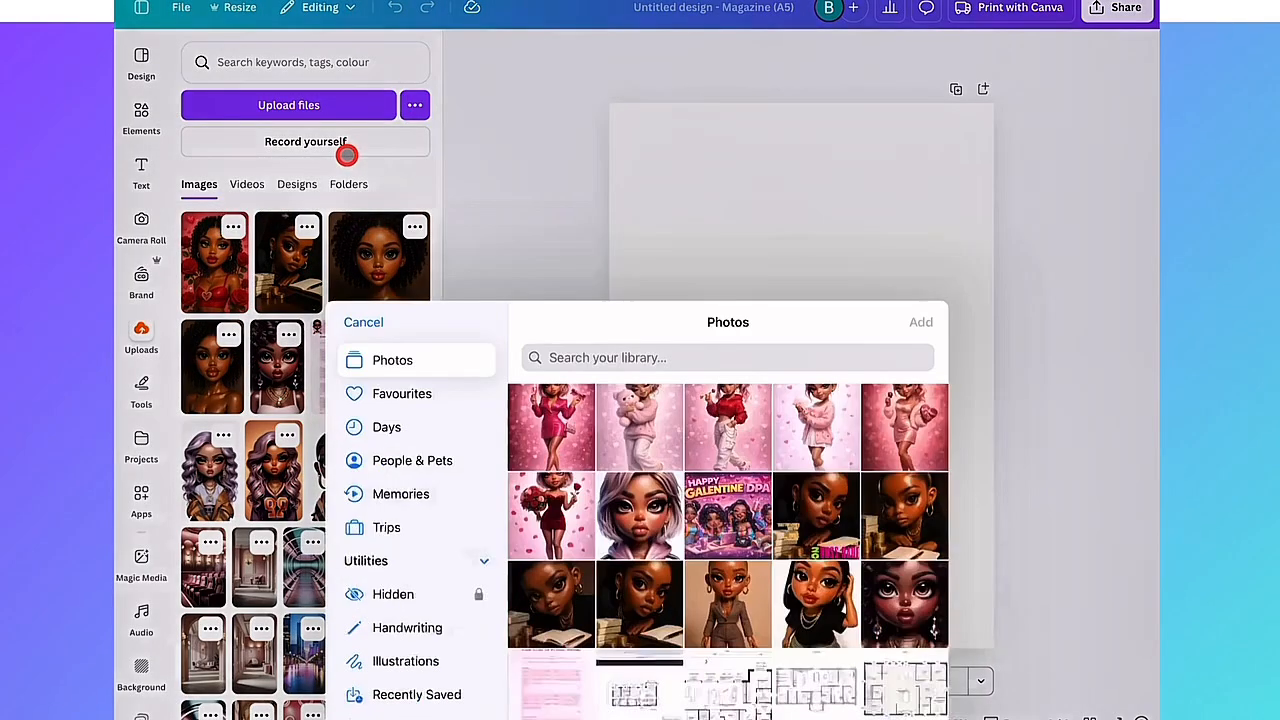
left_click(557, 228)
left_click(634, 235)
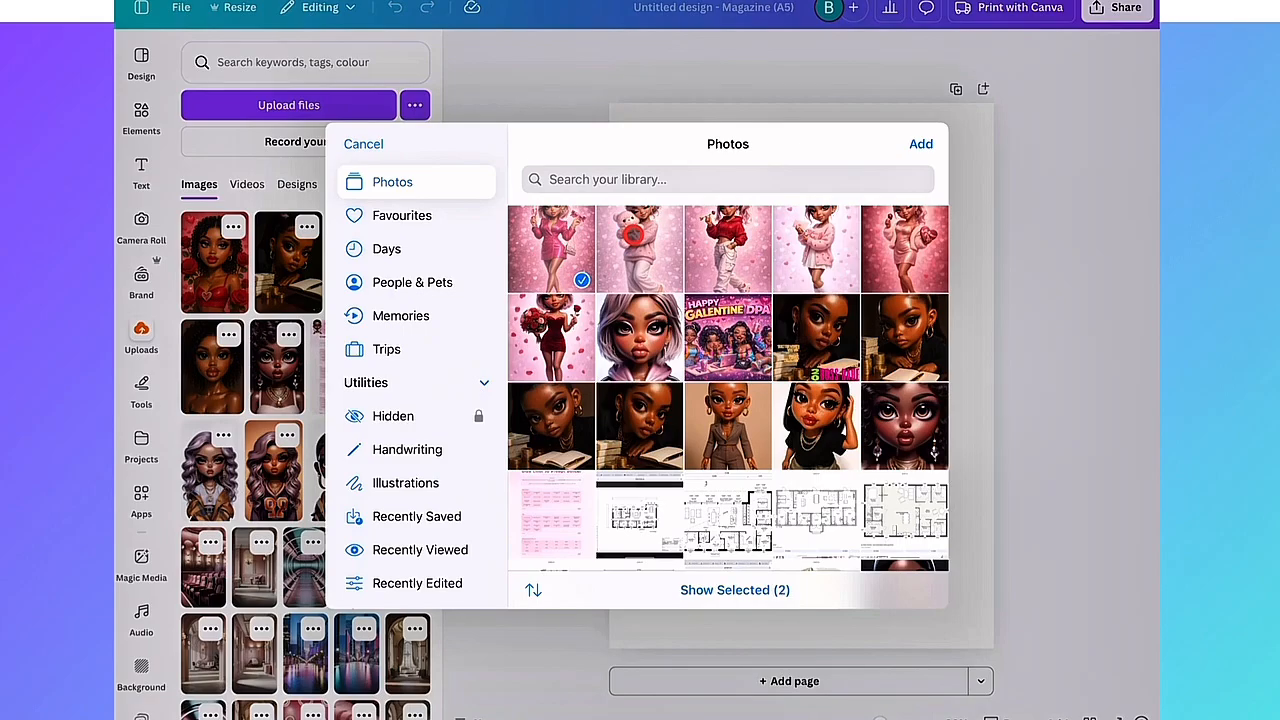
left_click(727, 239)
left_click(821, 216)
left_click(897, 245)
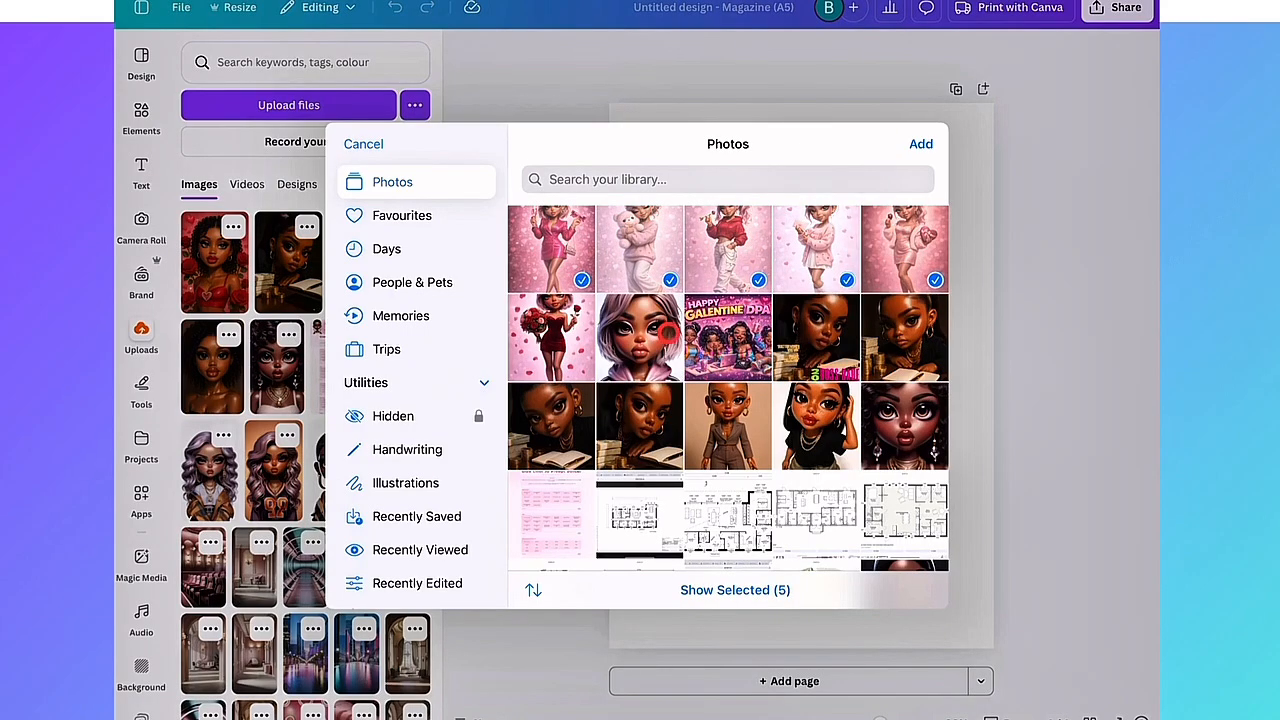
left_click(526, 349)
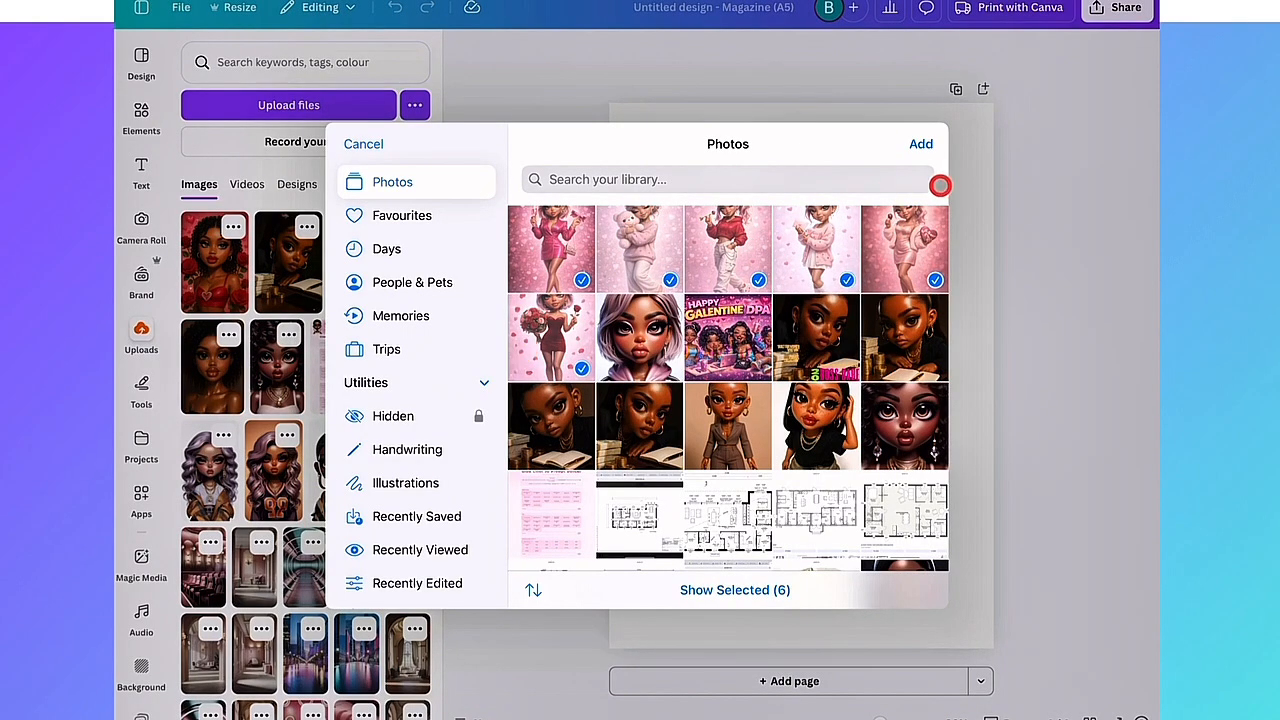
left_click(921, 144)
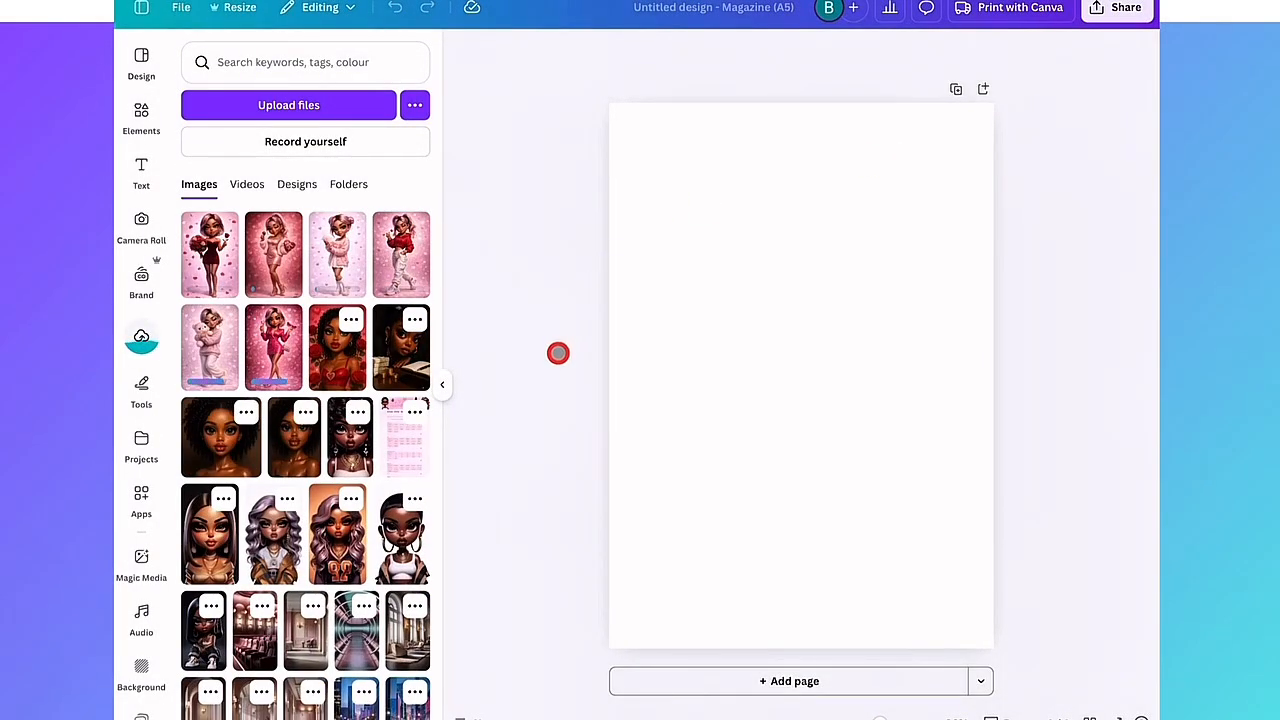
Add the six newly uploaded Valentine chibi images to the magazine page, ending with the red-dress bouquet image.
left_click(292, 355)
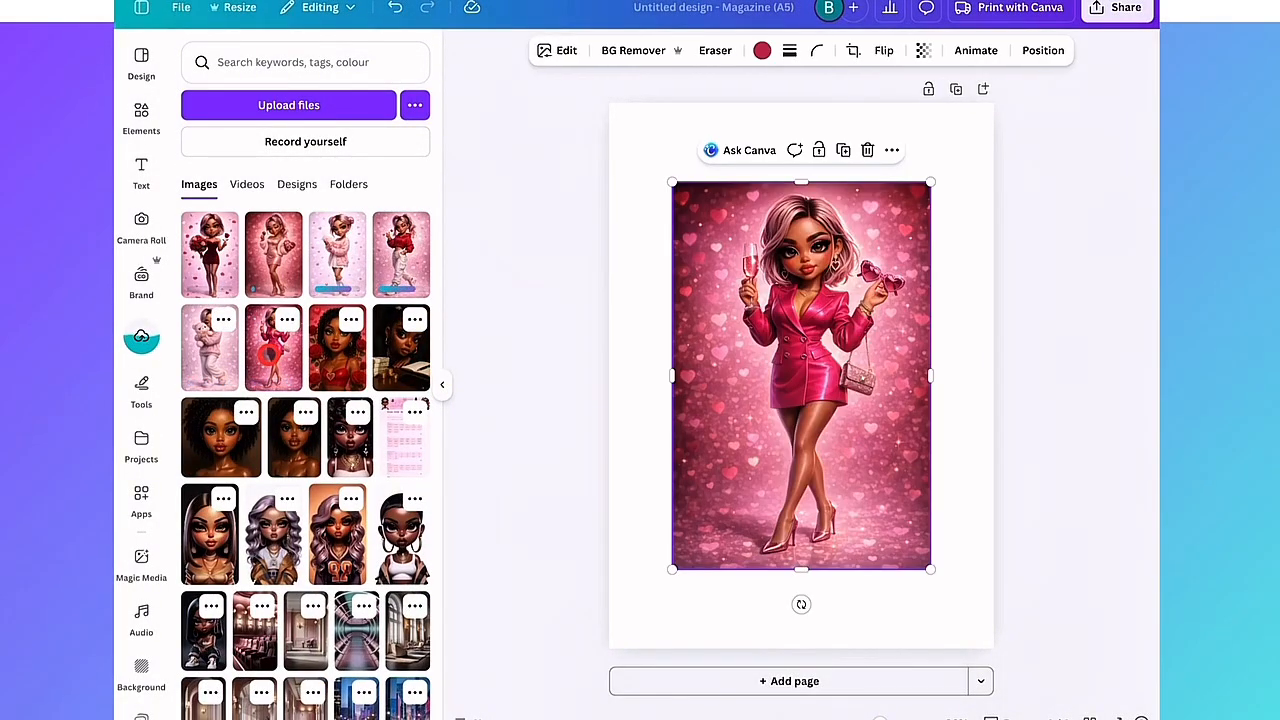
left_click(218, 348)
left_click(406, 261)
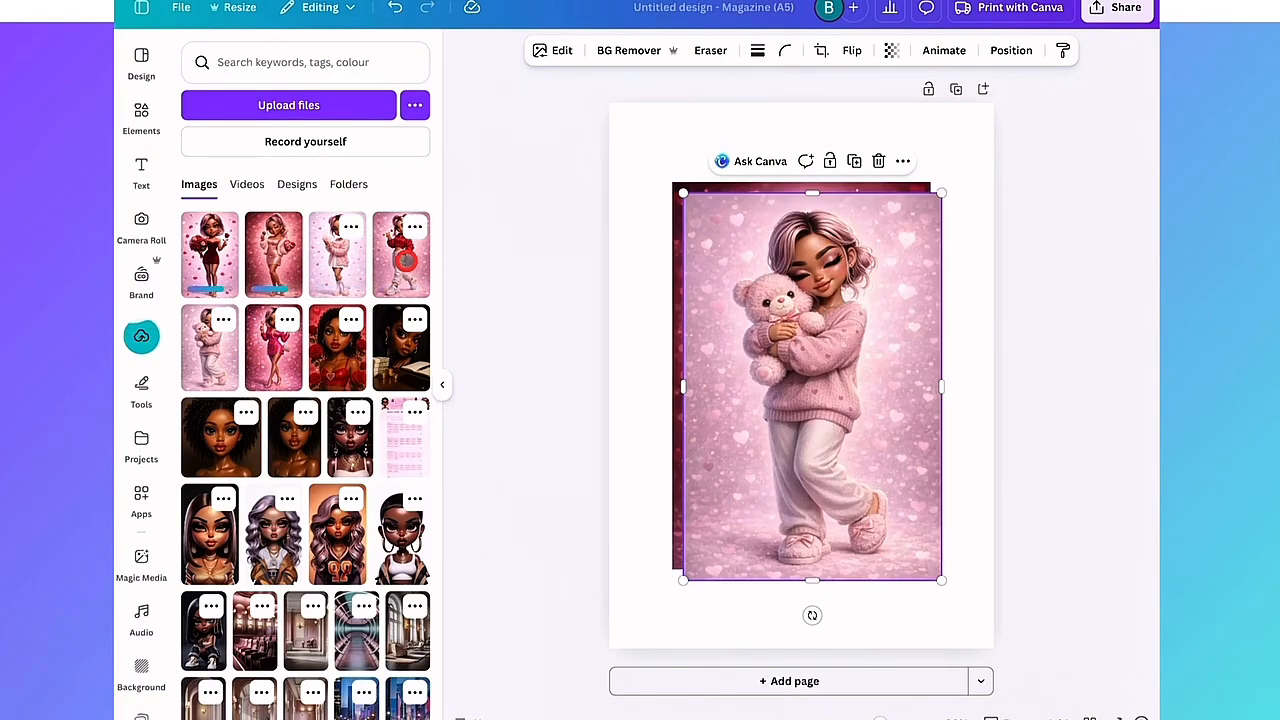
left_click(352, 260)
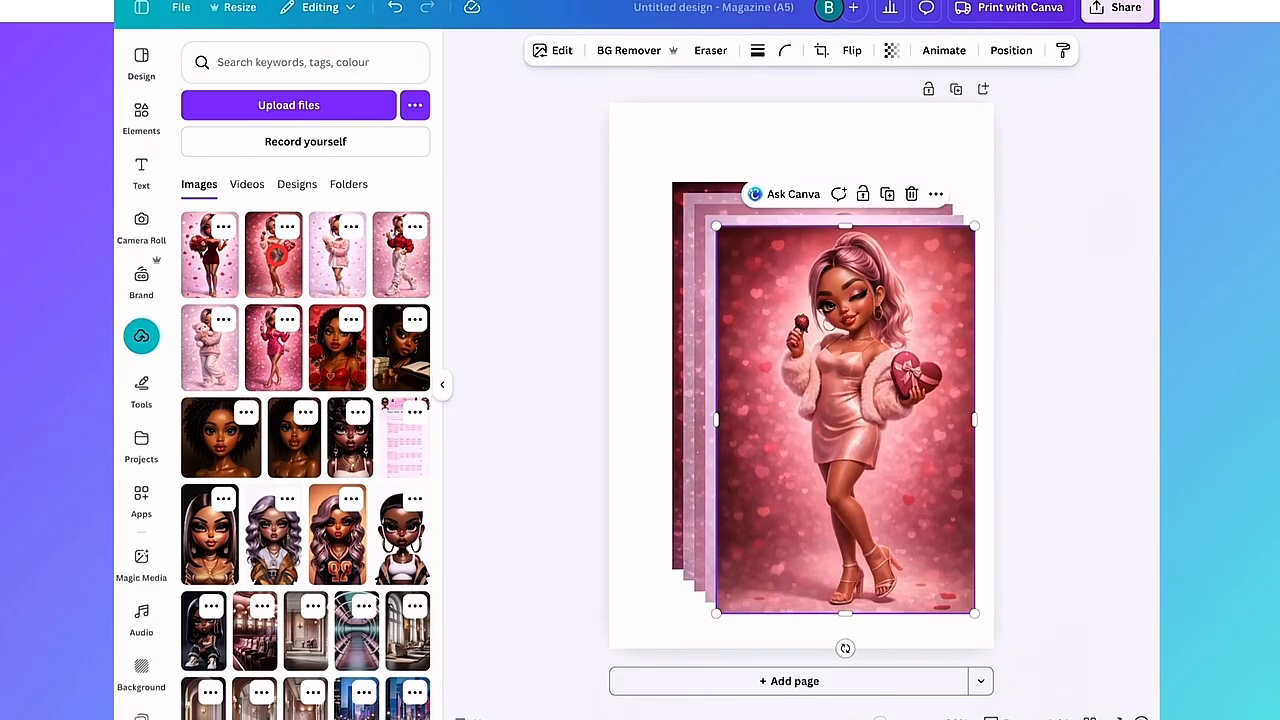
left_click(280, 256)
left_click(214, 255)
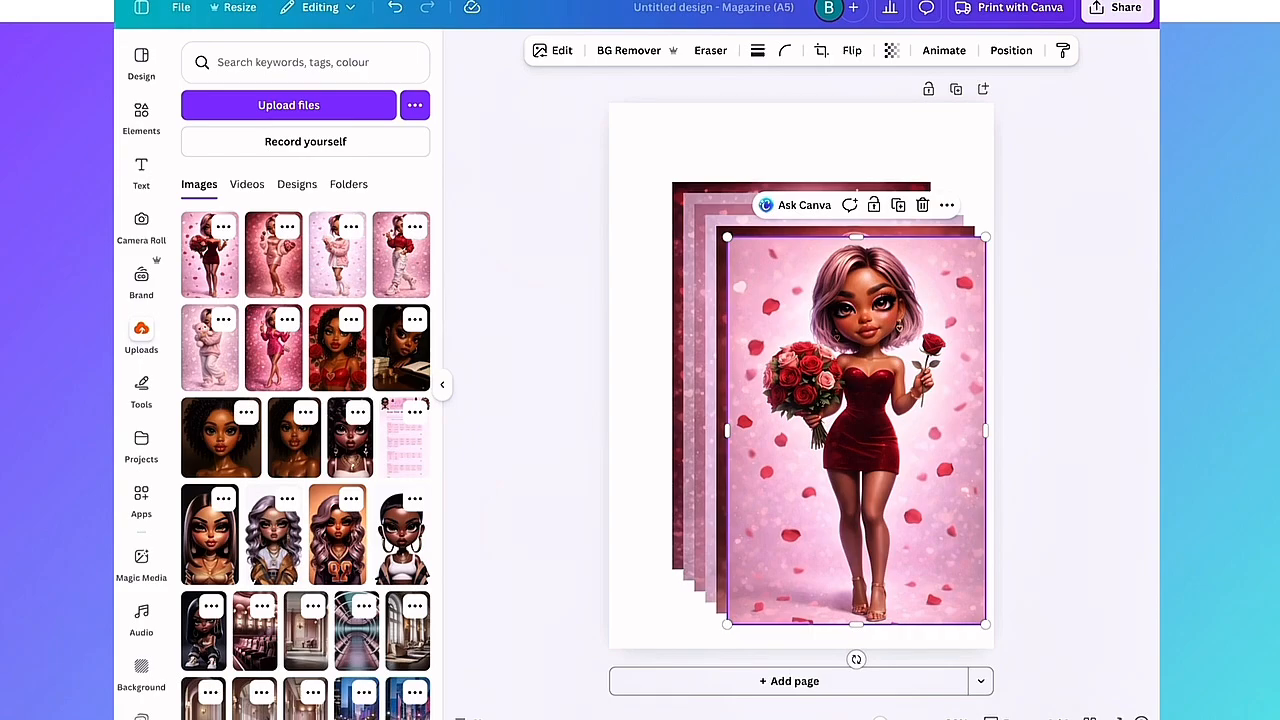
Search the Canva apps for "Upscale" and open Image Upscaler with the red-dress bouquet image selected.
scroll(141, 400, "down", 10)
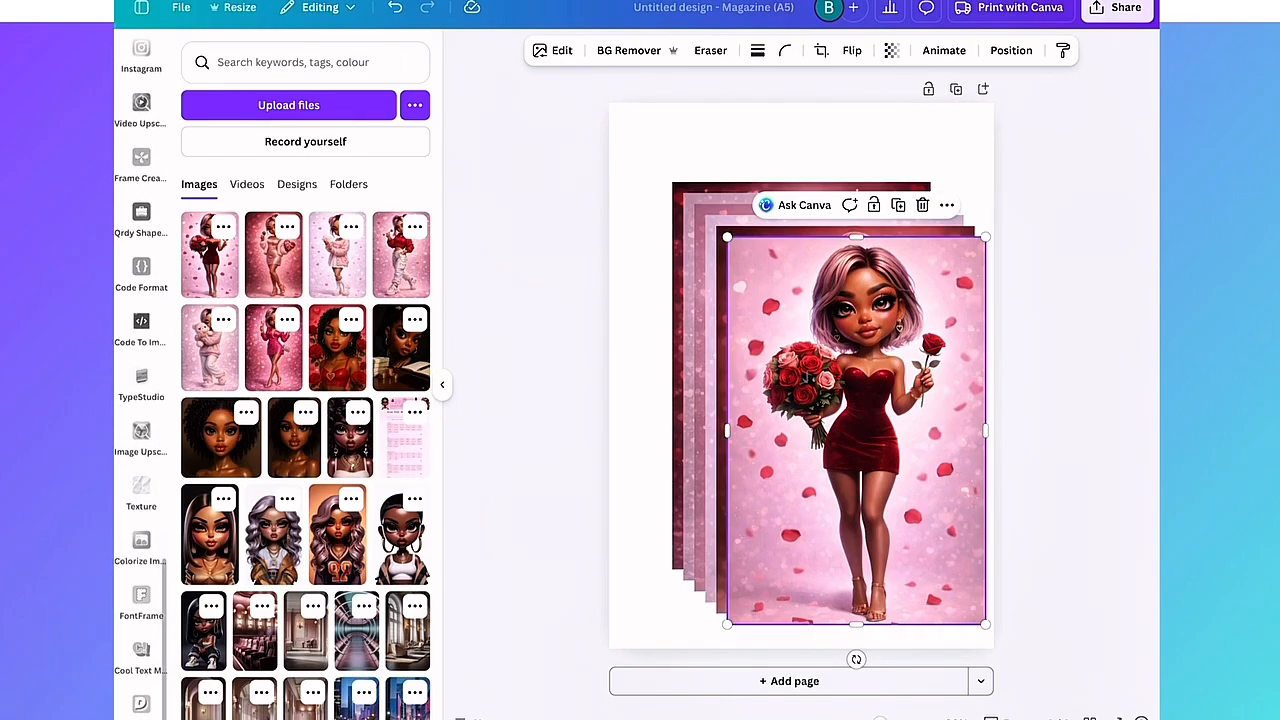
scroll(141, 400, "up", 10)
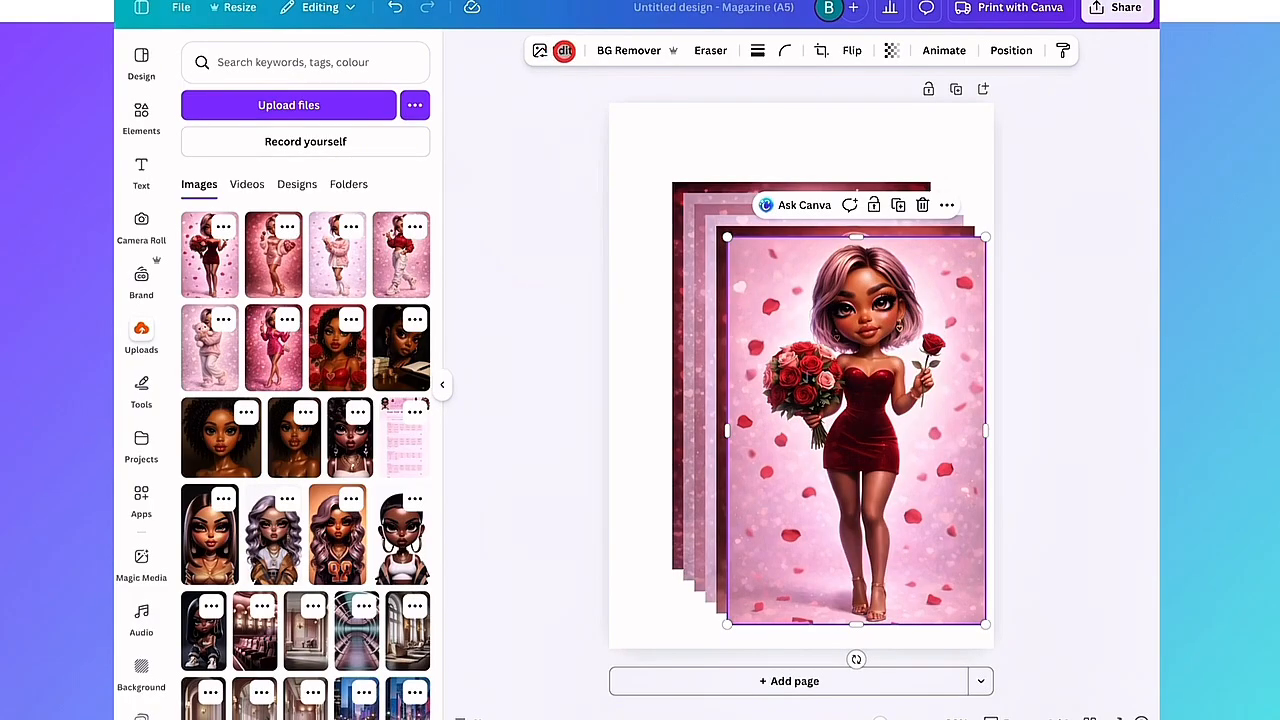
left_click(143, 494)
left_click(275, 62)
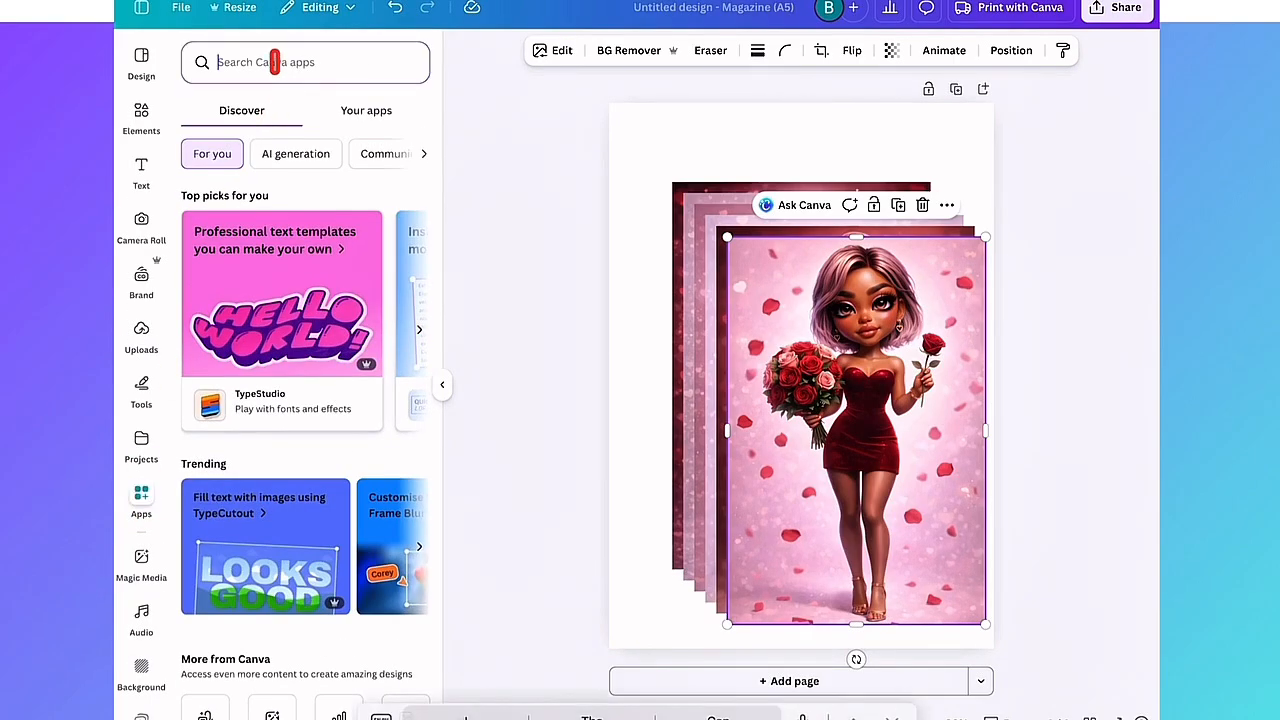
type("Up")
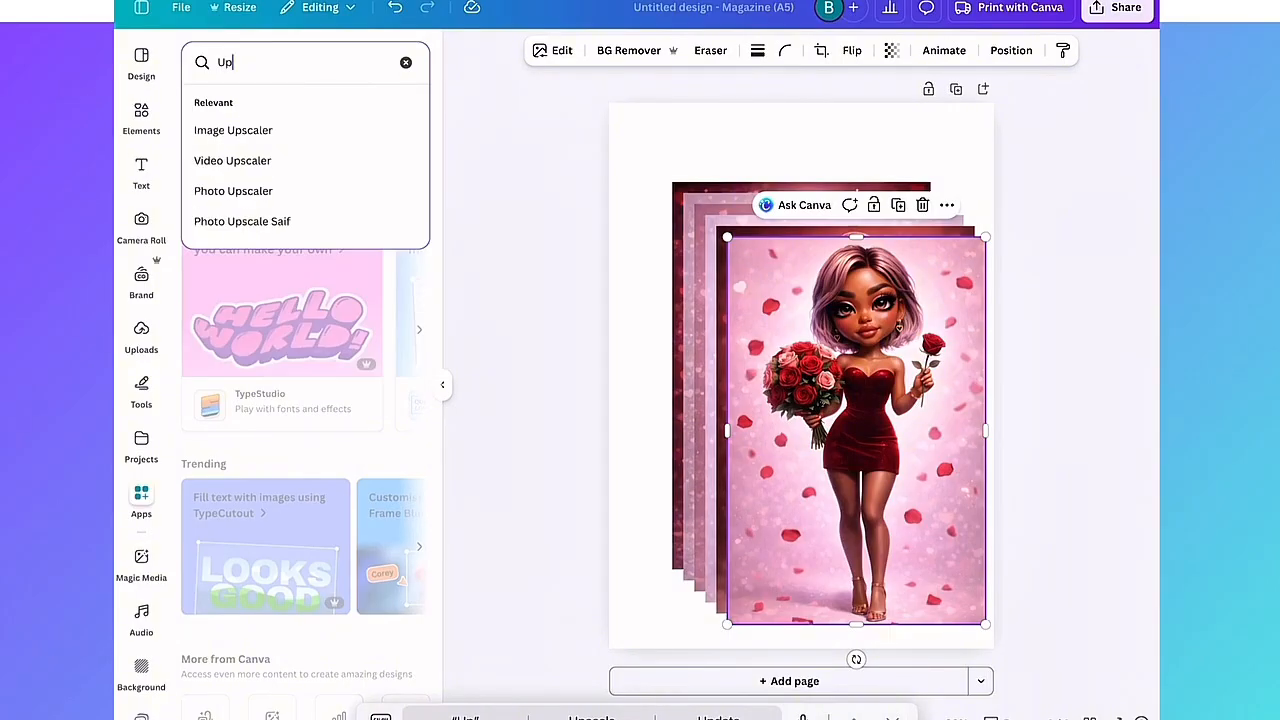
type("scale")
key("Return")
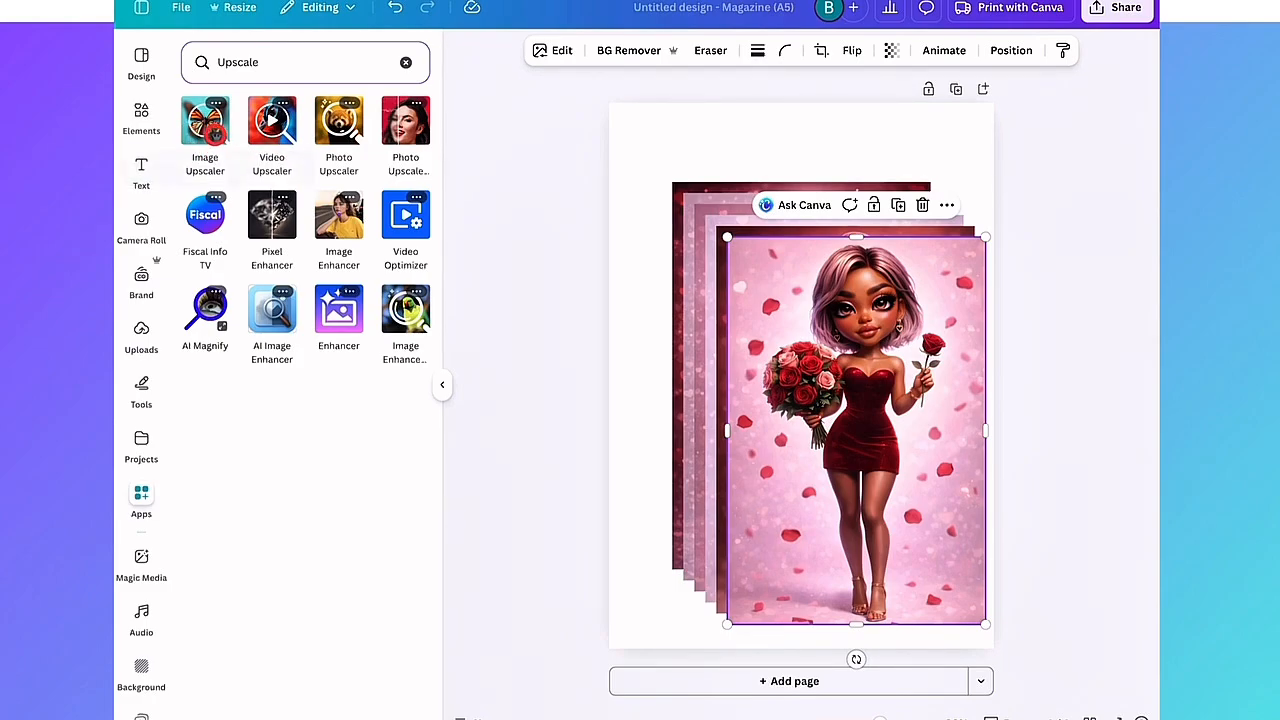
left_click(204, 120)
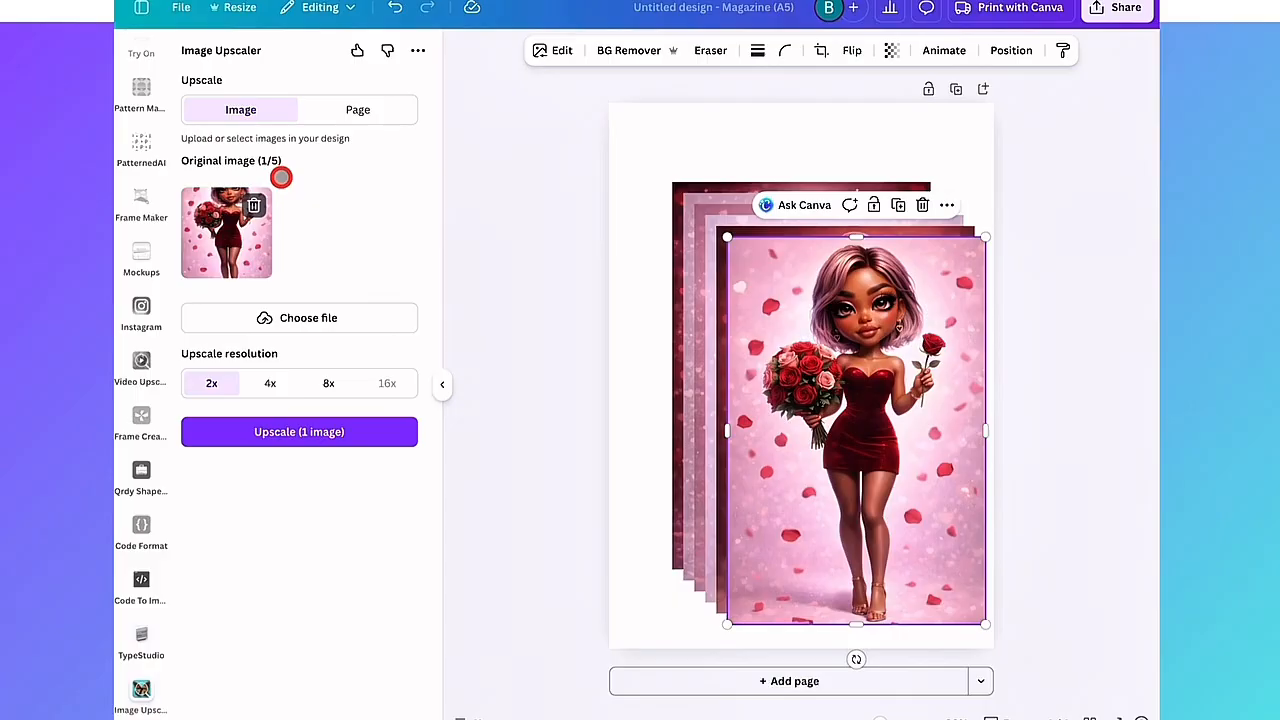
Spread the stacked chibi images apart on the page, selecting each one to fill the upscaler with five images.
left_click_drag(856, 430, 642, 296)
left_click(845, 419)
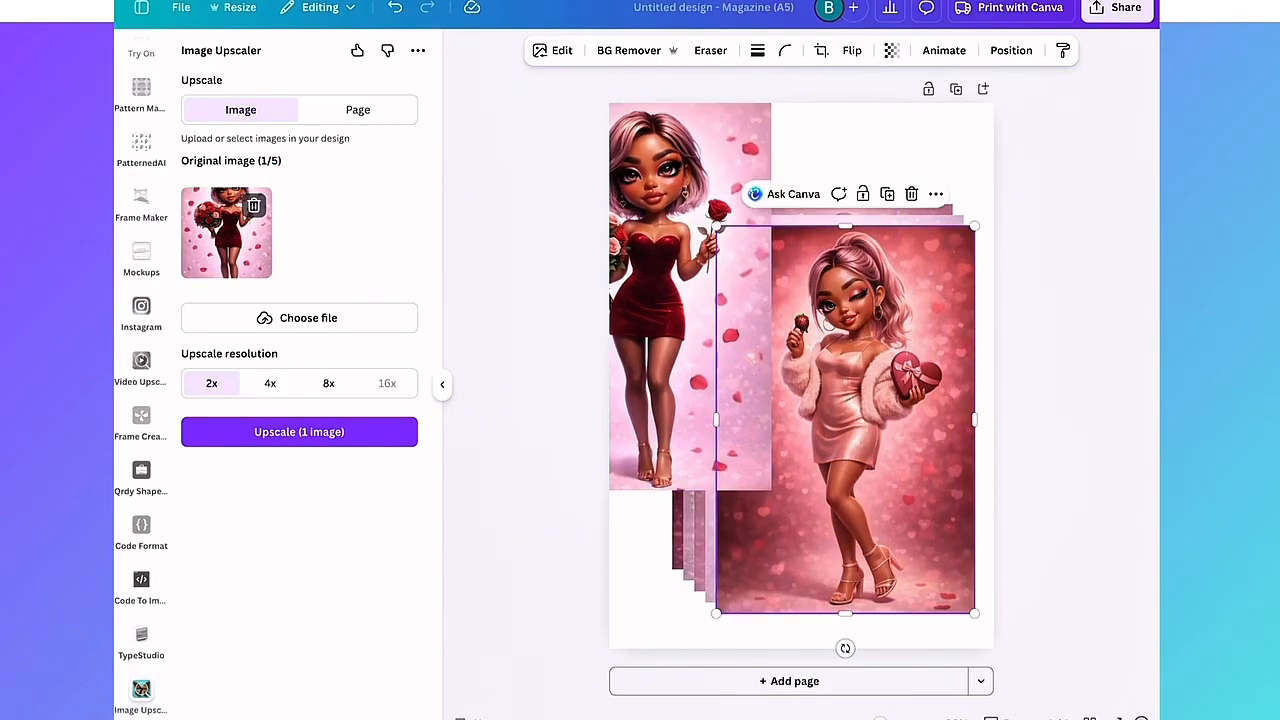
left_click_drag(845, 419, 653, 296)
left_click(867, 415)
left_click_drag(867, 415, 820, 303)
left_click(820, 303)
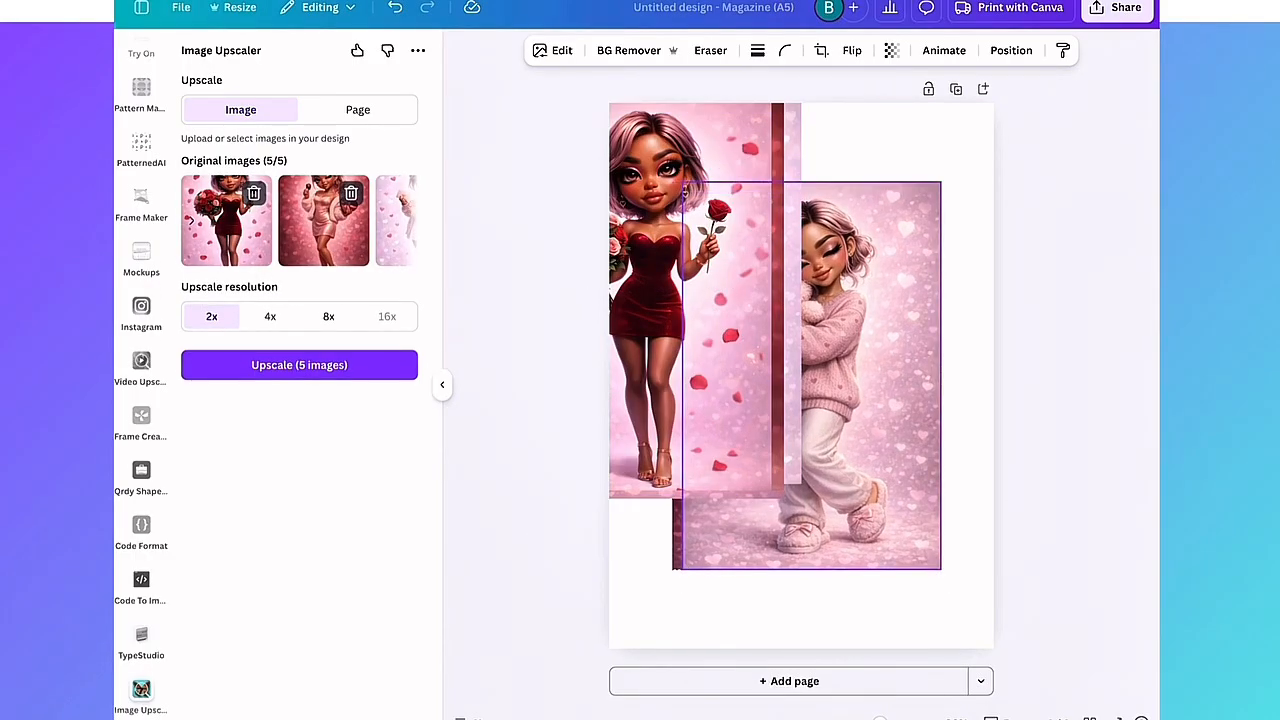
key("Delete")
left_click(680, 300)
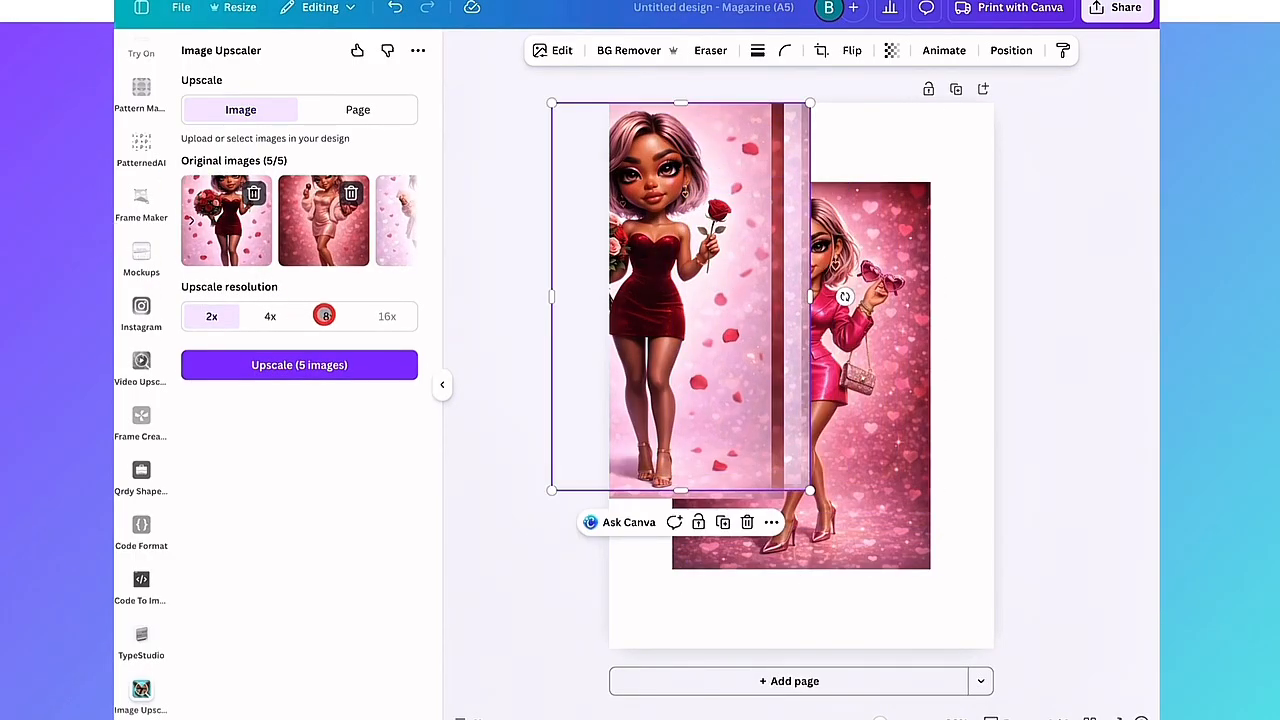
Upscale the five selected chibi images at 8x resolution.
left_click(326, 315)
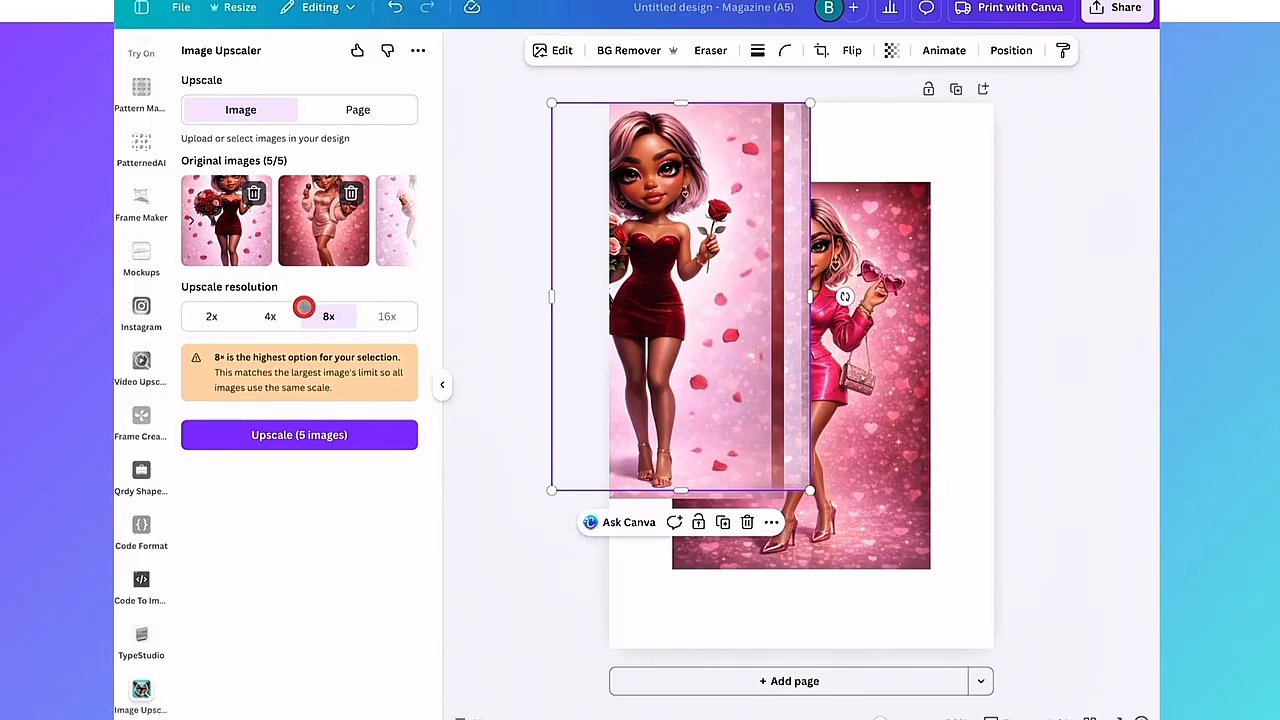
left_click(285, 435)
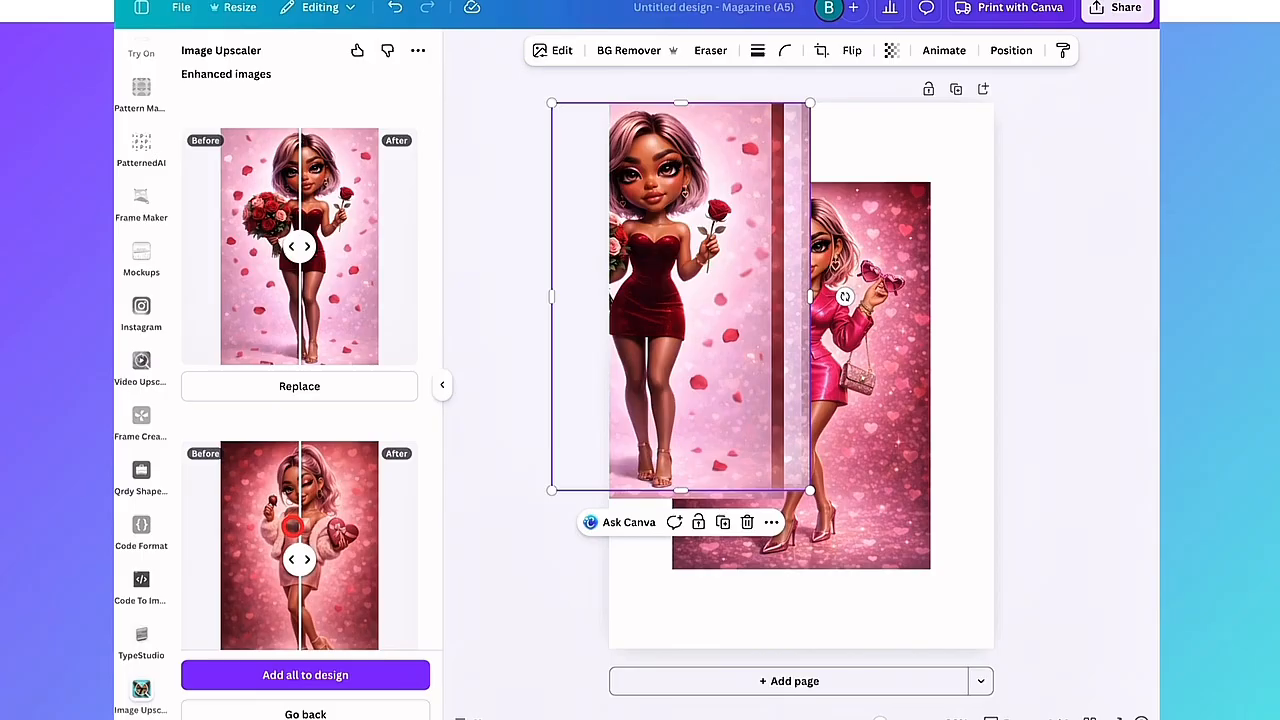
left_click(277, 685)
left_click(329, 680)
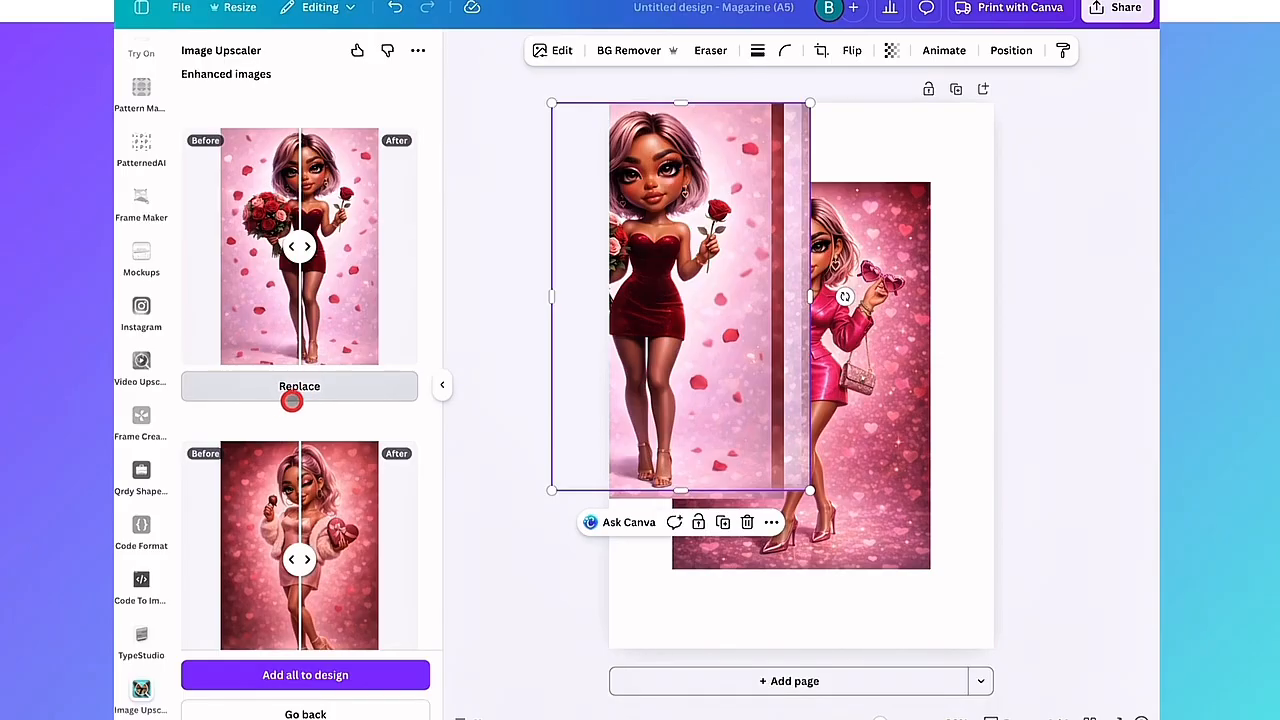
Replace the original chibi images in the design with their enhanced versions.
left_click(291, 392)
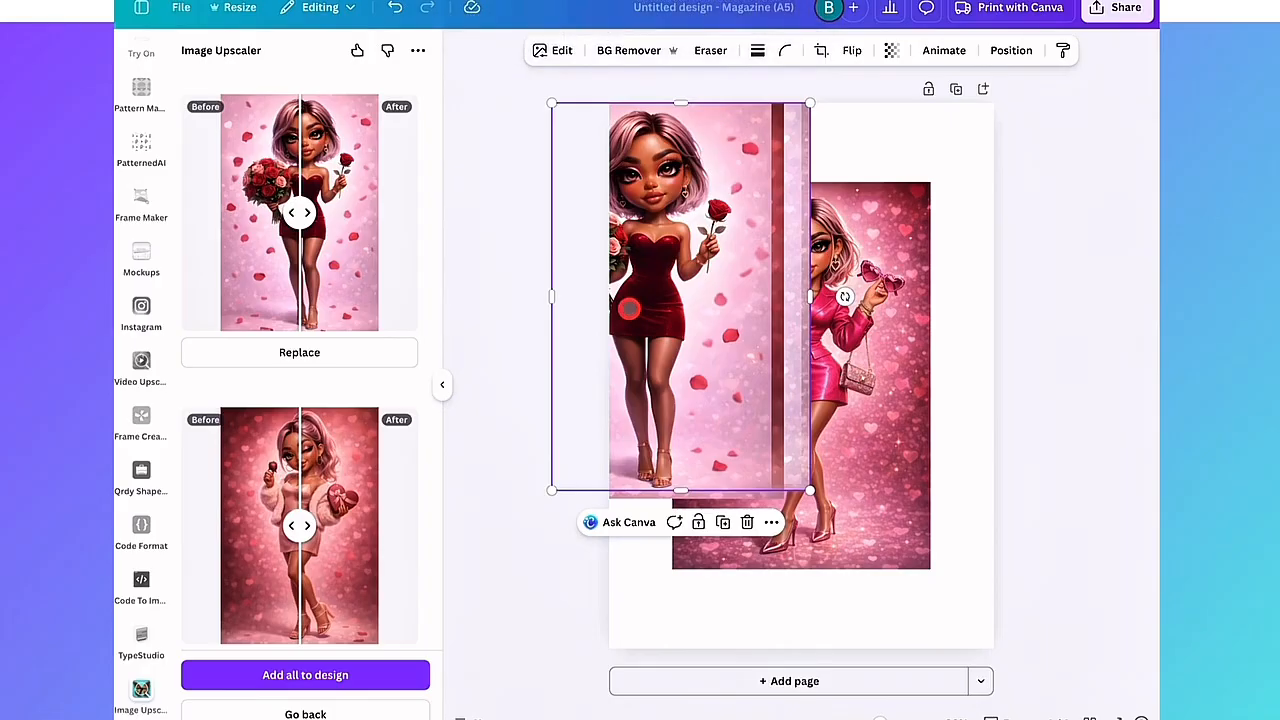
scroll(299, 369, "down", 2)
left_click(299, 494)
scroll(299, 400, "down", 3)
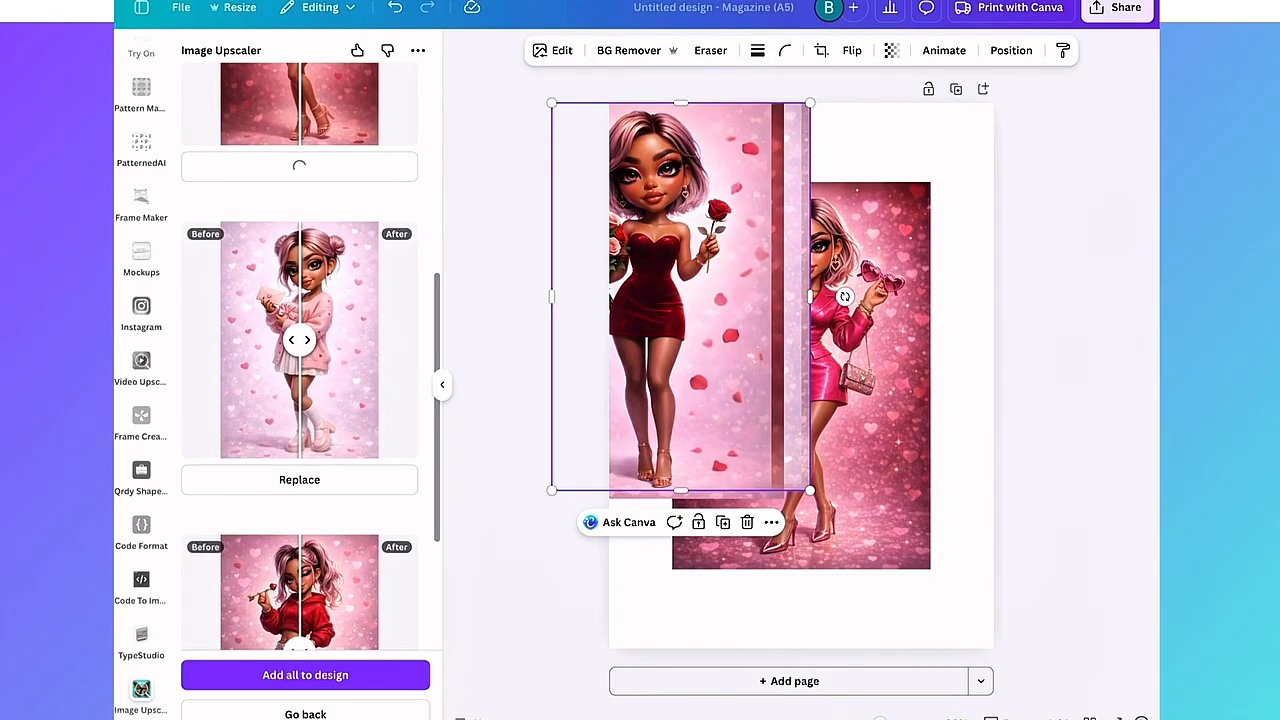
left_click(299, 479)
scroll(299, 400, "down", 3)
scroll(299, 400, "down", 3)
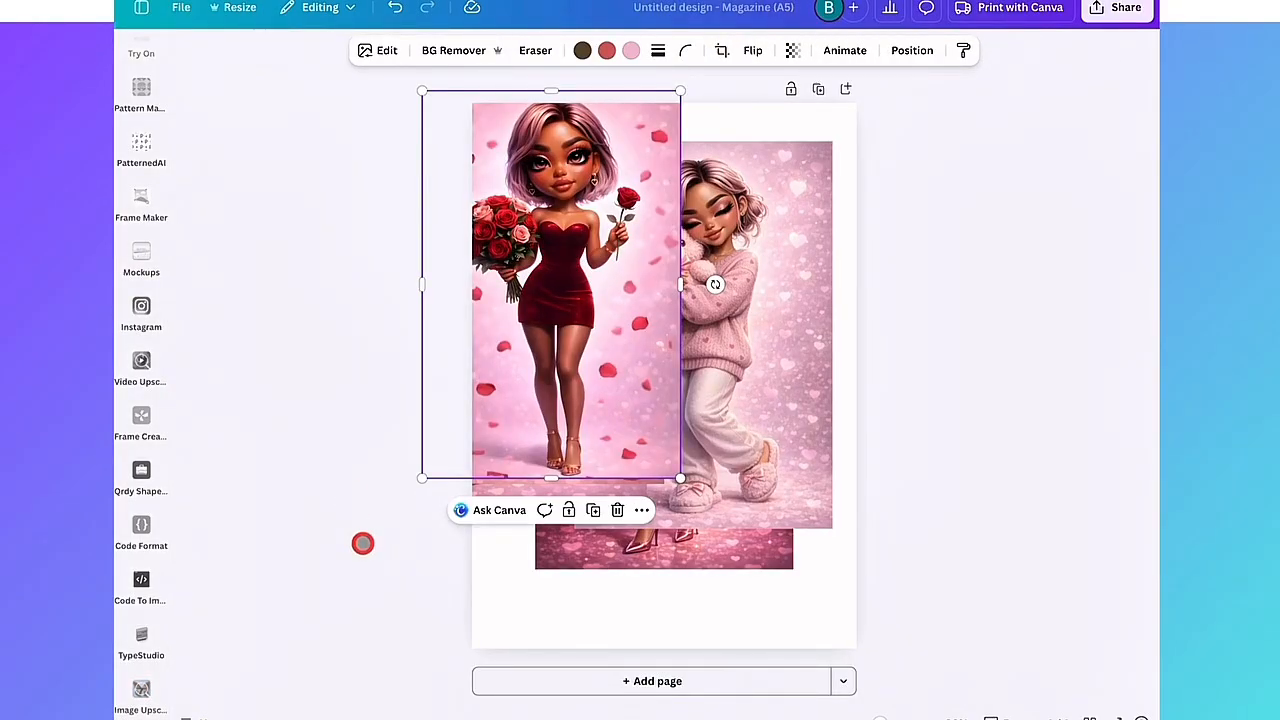
Open the file details of the upscaled red-dress bouquet image to check its size and dimensions.
left_click(642, 510)
scroll(677, 437, "down", 1)
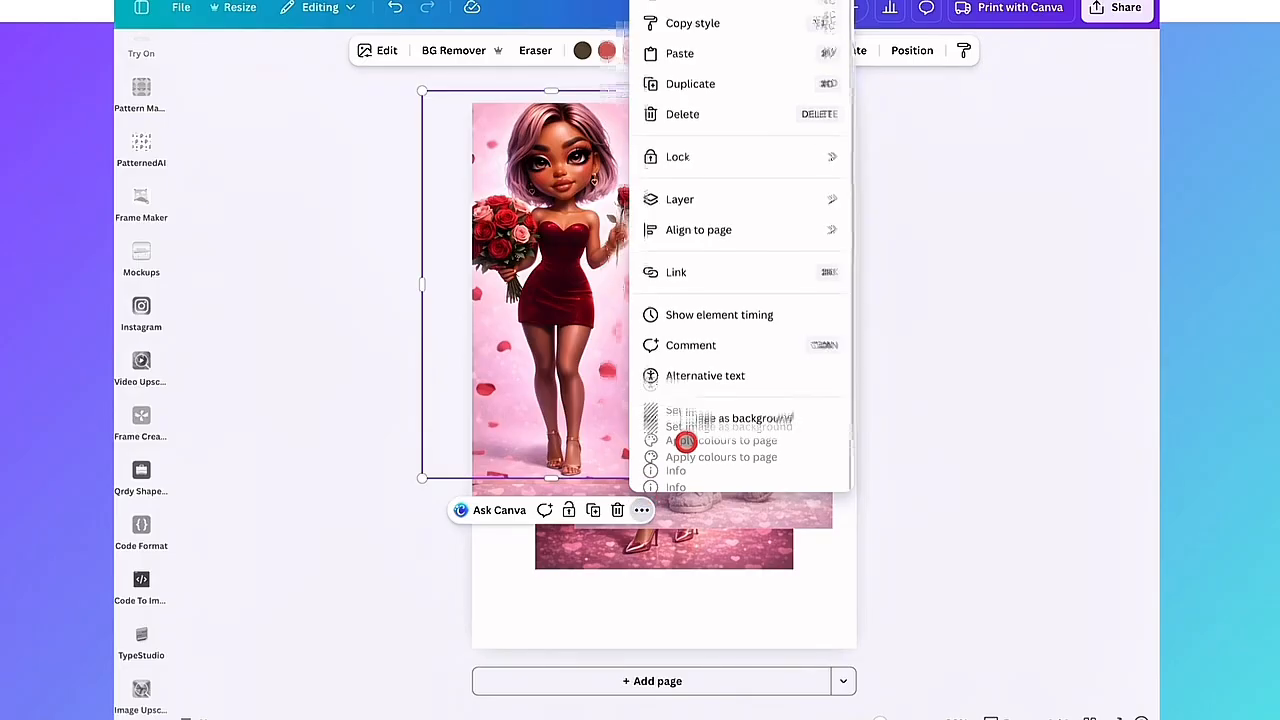
left_click(679, 474)
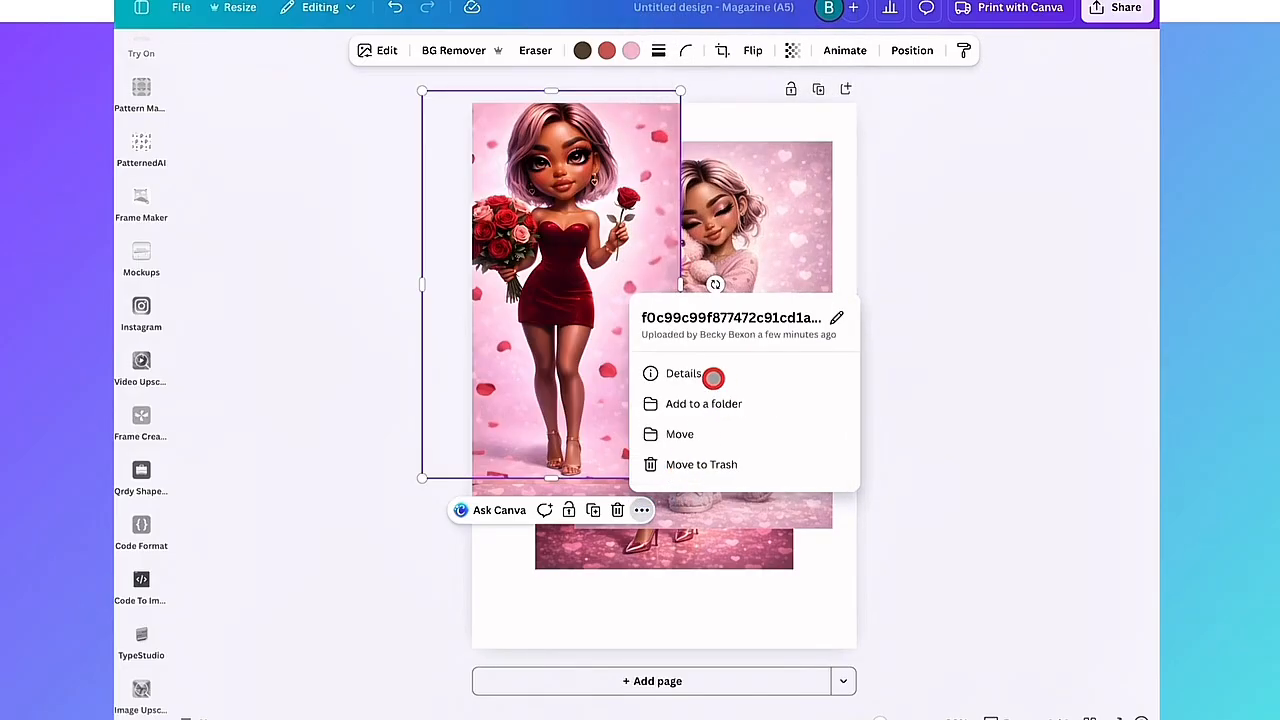
left_click(706, 374)
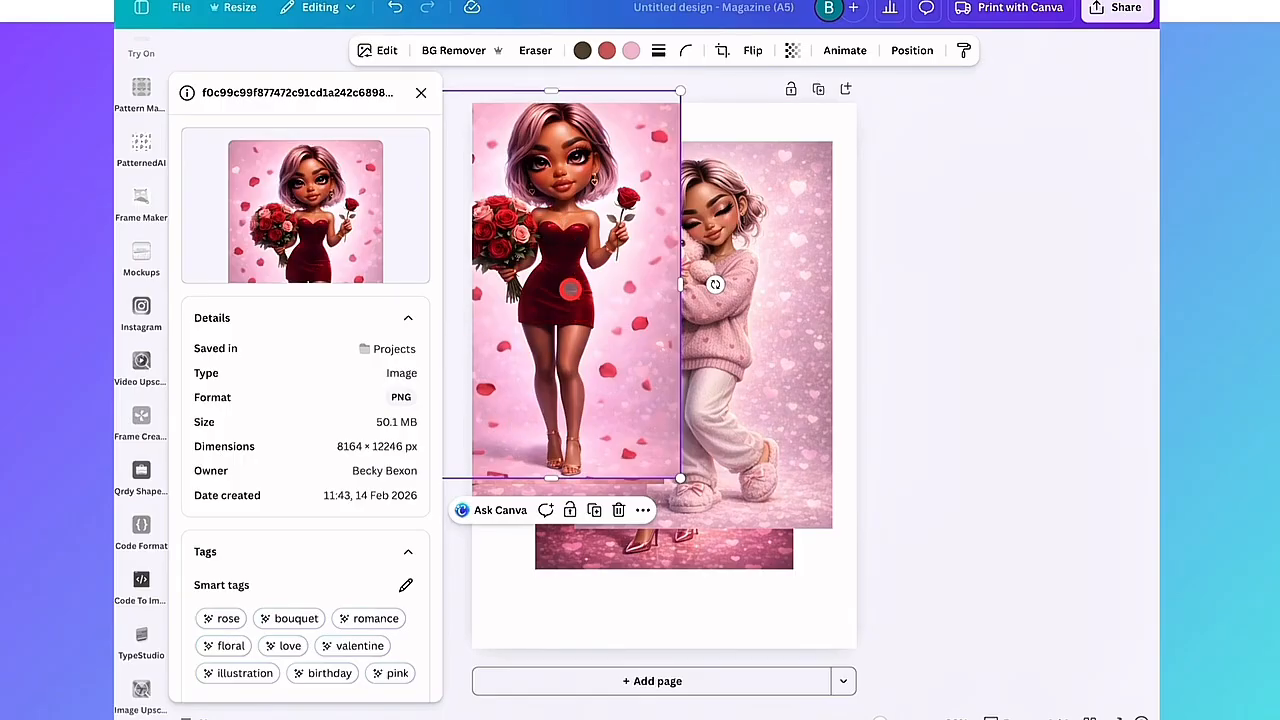
Move the hot pink blazer dress image out to the page's right edge and view its file details for comparison.
left_click(570, 289, "ctrl")
left_click_drag(570, 289, 748, 239)
left_click(933, 100)
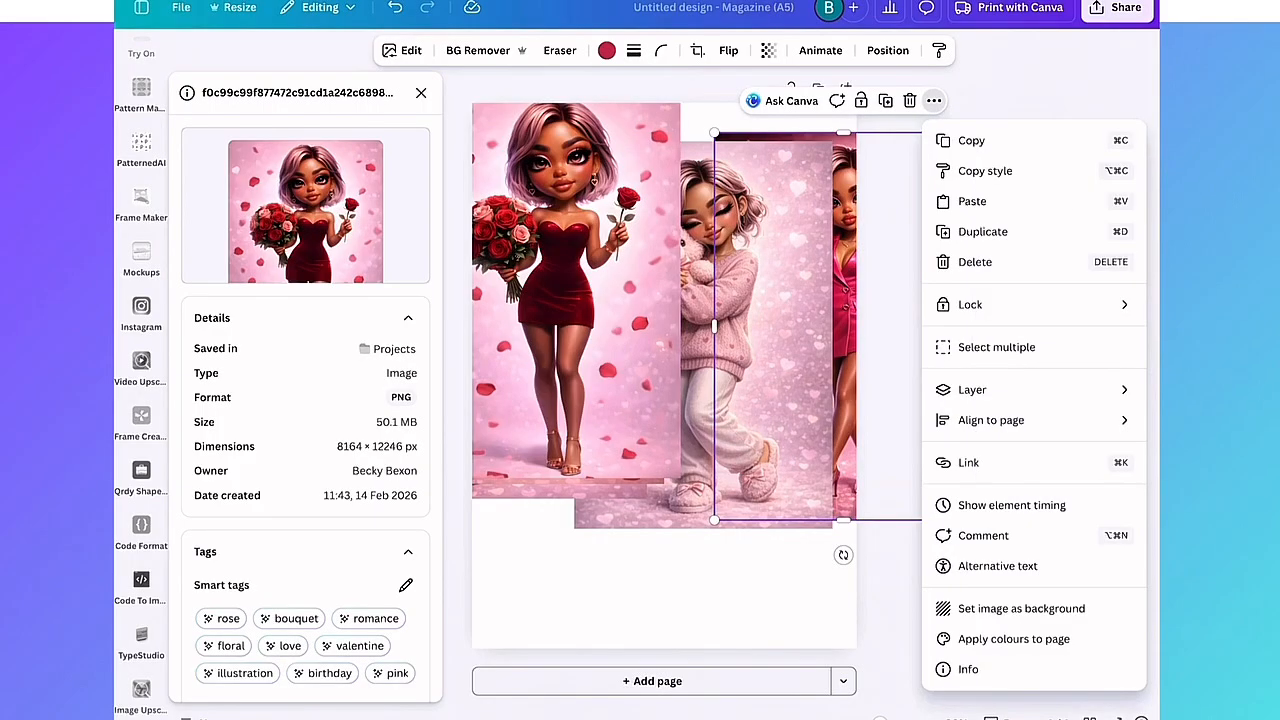
left_click(968, 669)
left_click(974, 200)
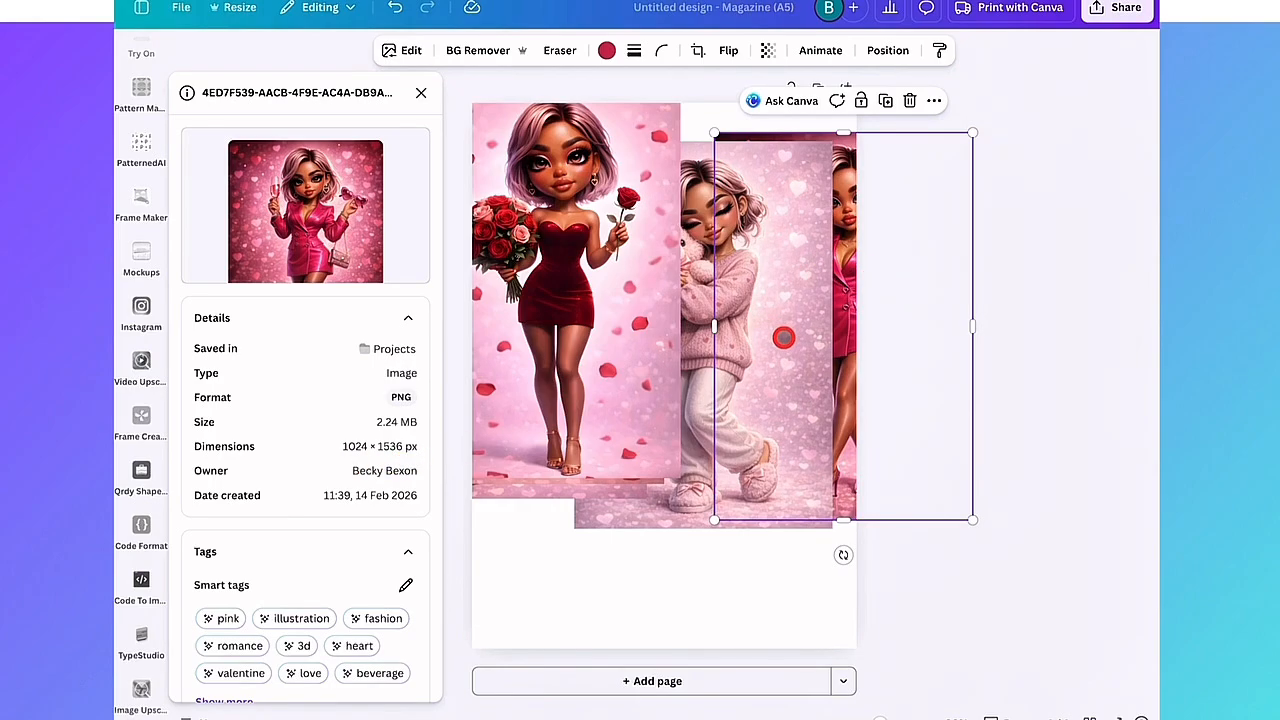
Return to Image Upscaler, upscale the hot pink blazer dress image at 8x and replace the original in the design.
left_click(442, 384)
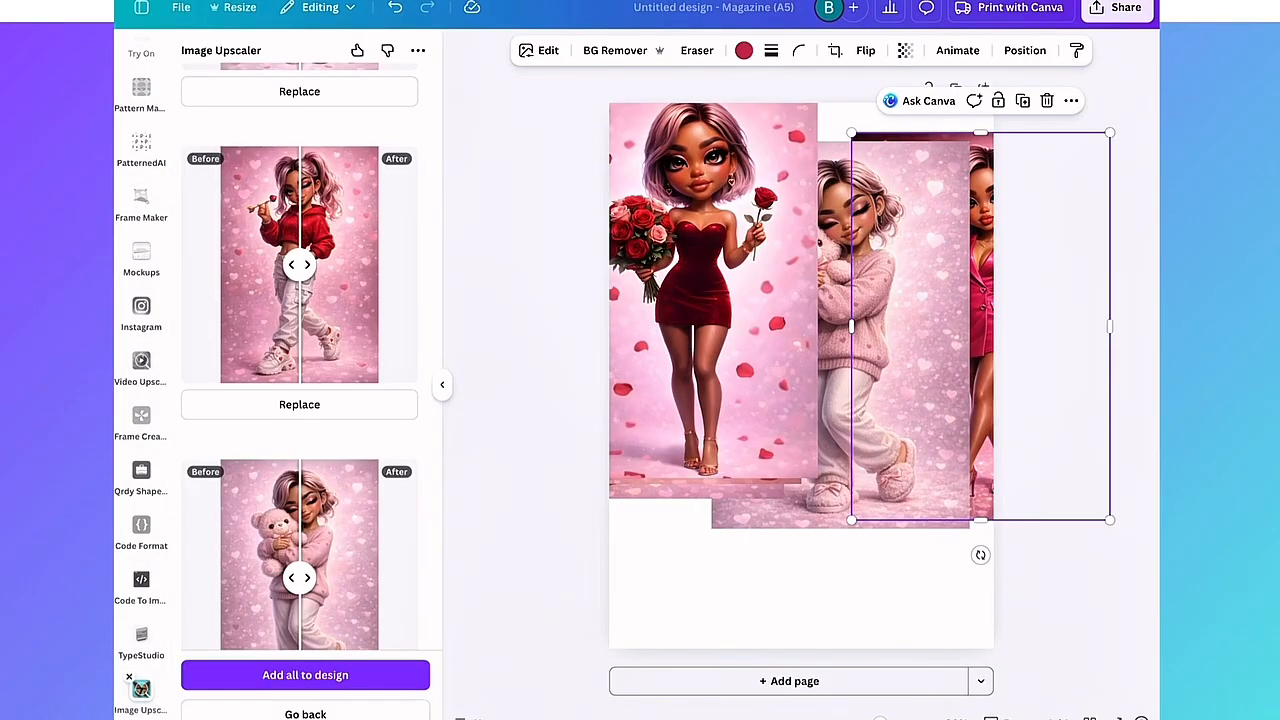
left_click(314, 713)
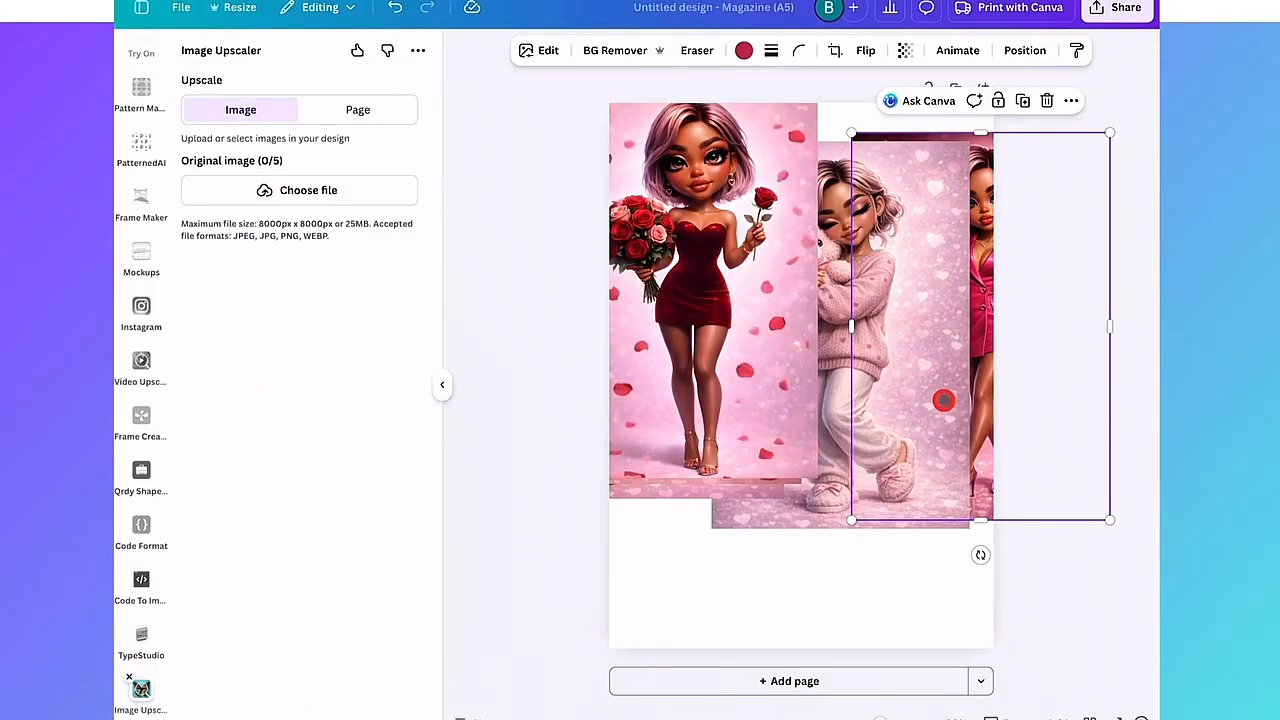
left_click(944, 366)
left_click(944, 366)
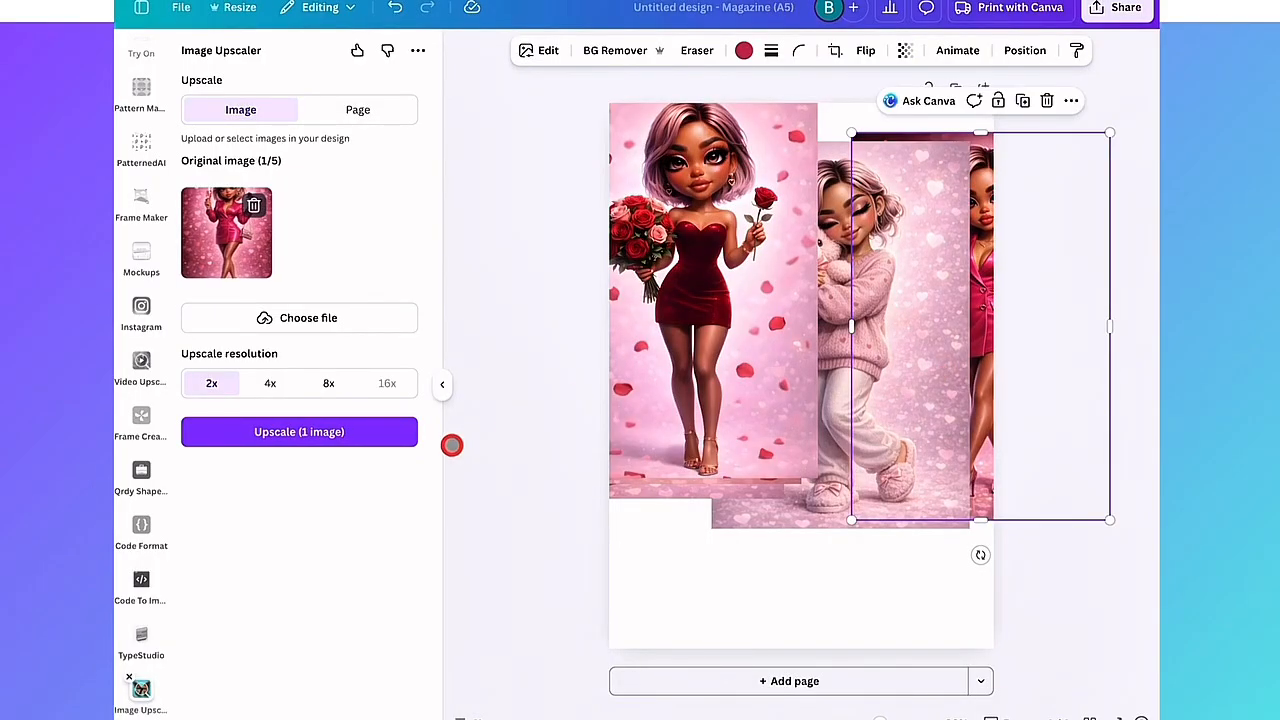
left_click(329, 385)
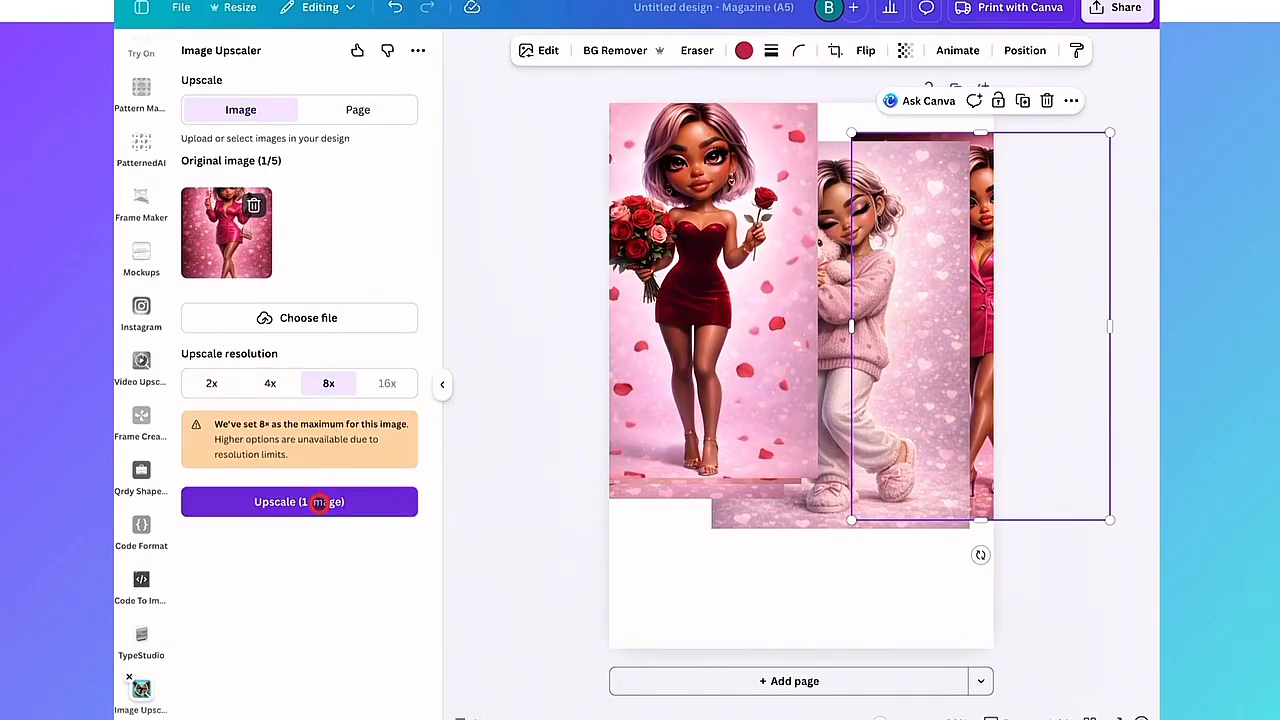
left_click(319, 503)
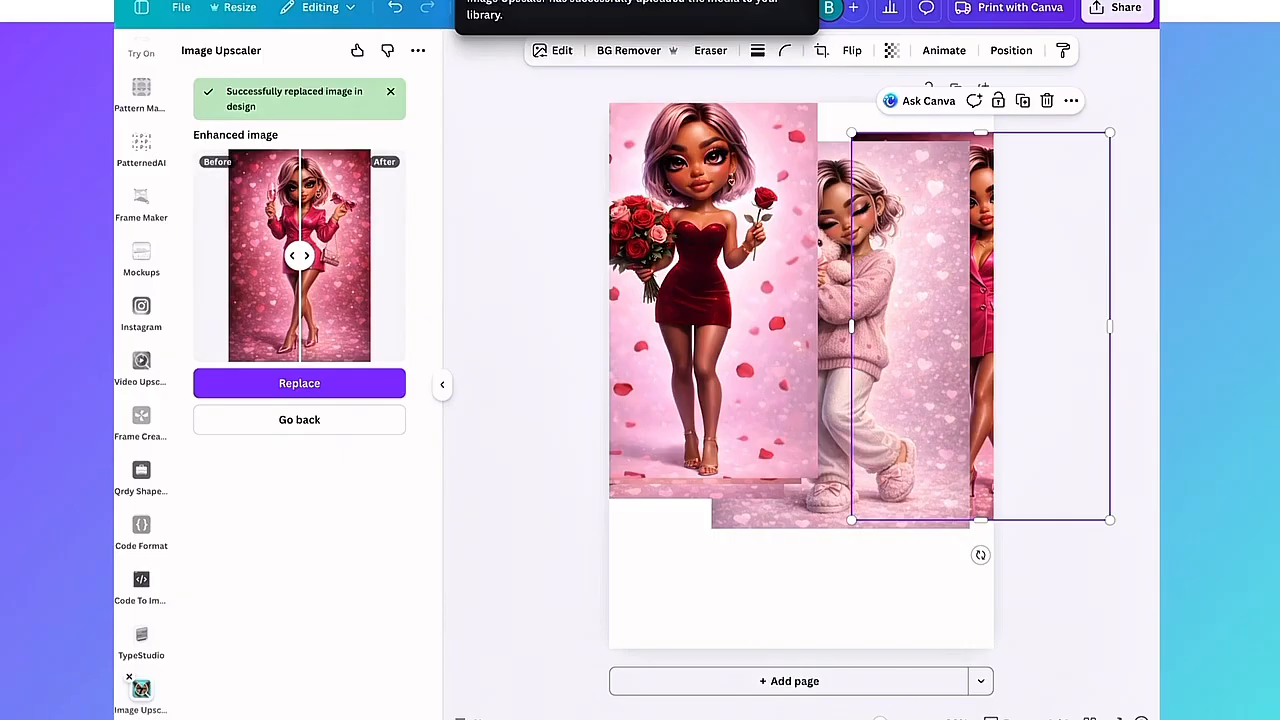
Remove the background from the red-dress bouquet image, shrink it and place it in the page's lower-left corner.
key("ctrl+/")
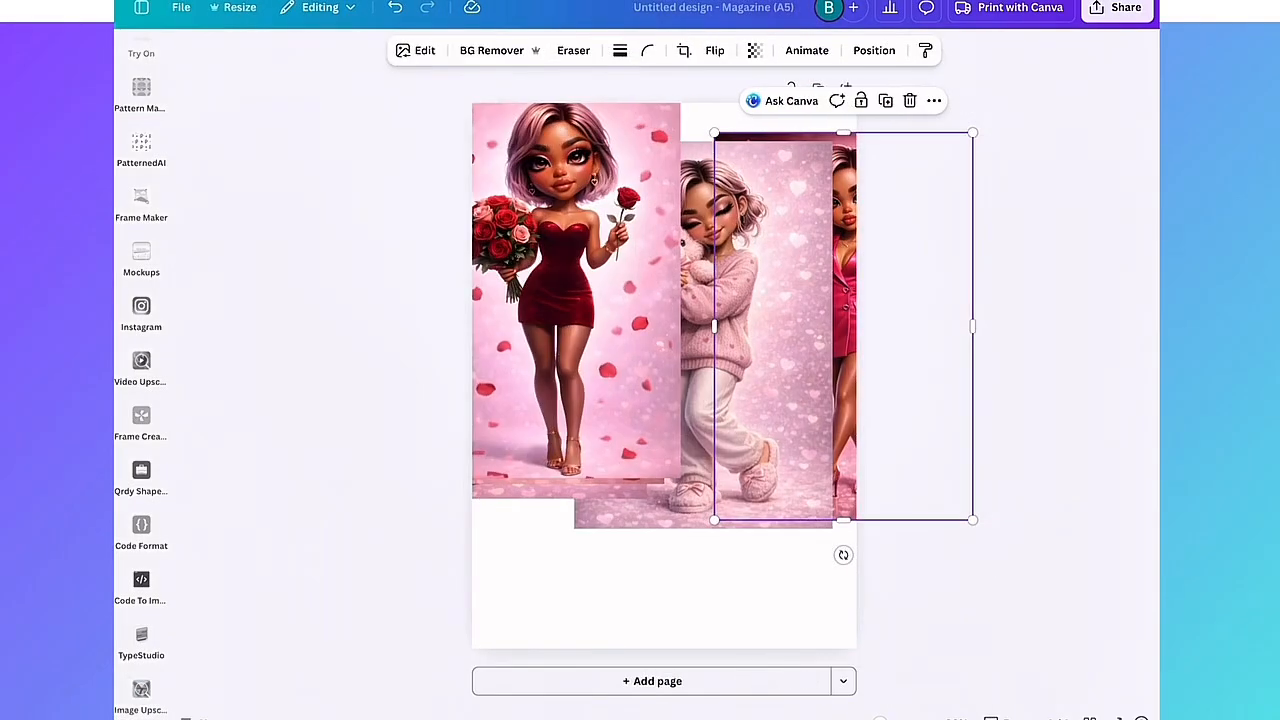
left_click(576, 290)
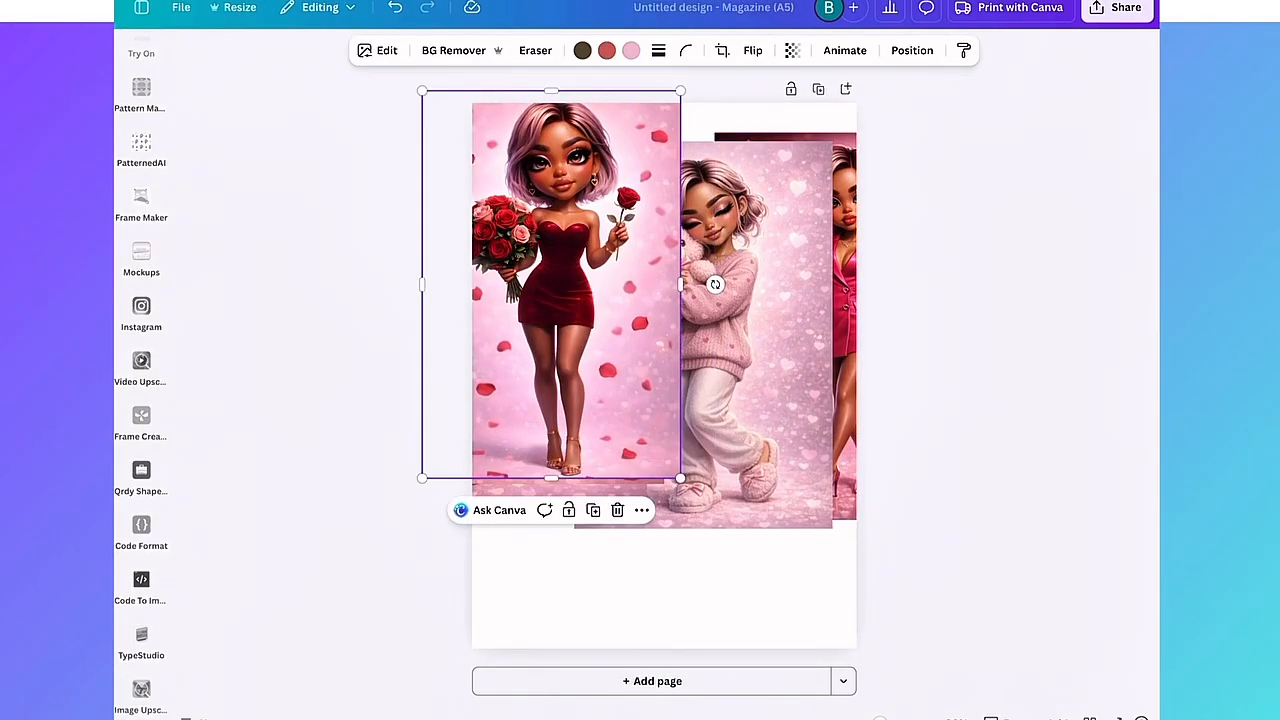
left_click(453, 45)
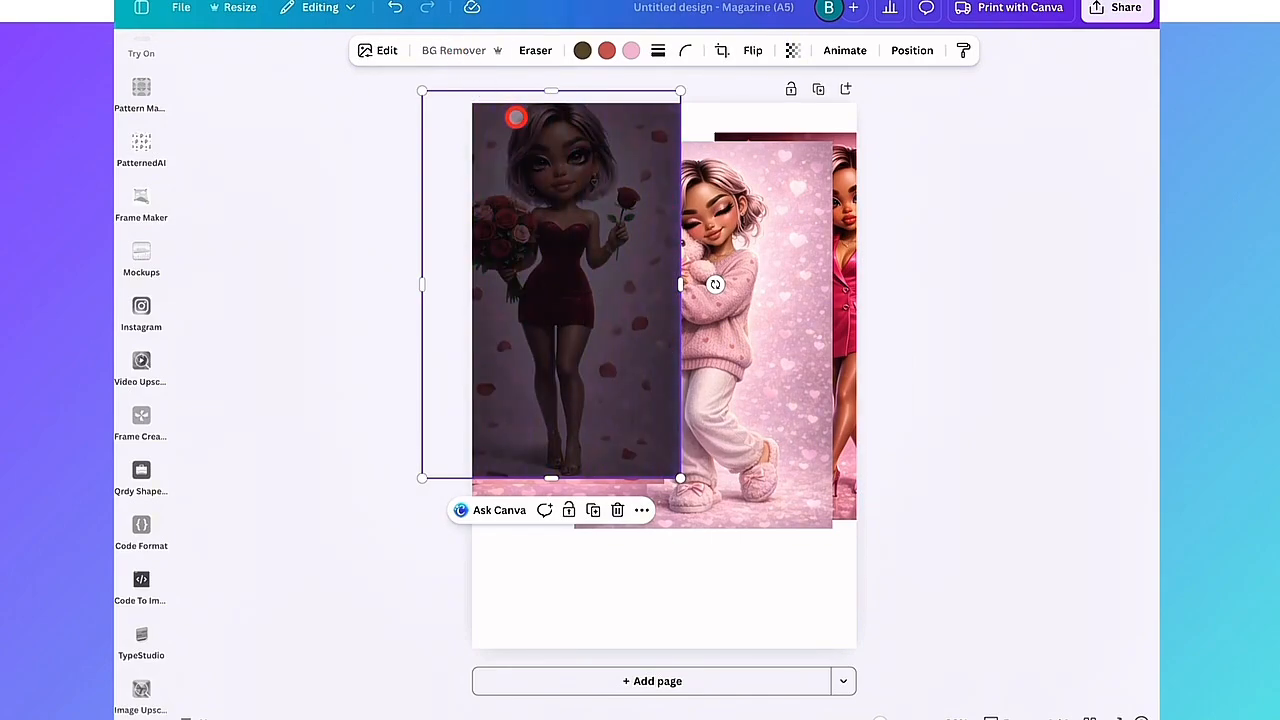
left_click_drag(680, 90, 600, 212)
left_click_drag(530, 320, 545, 490)
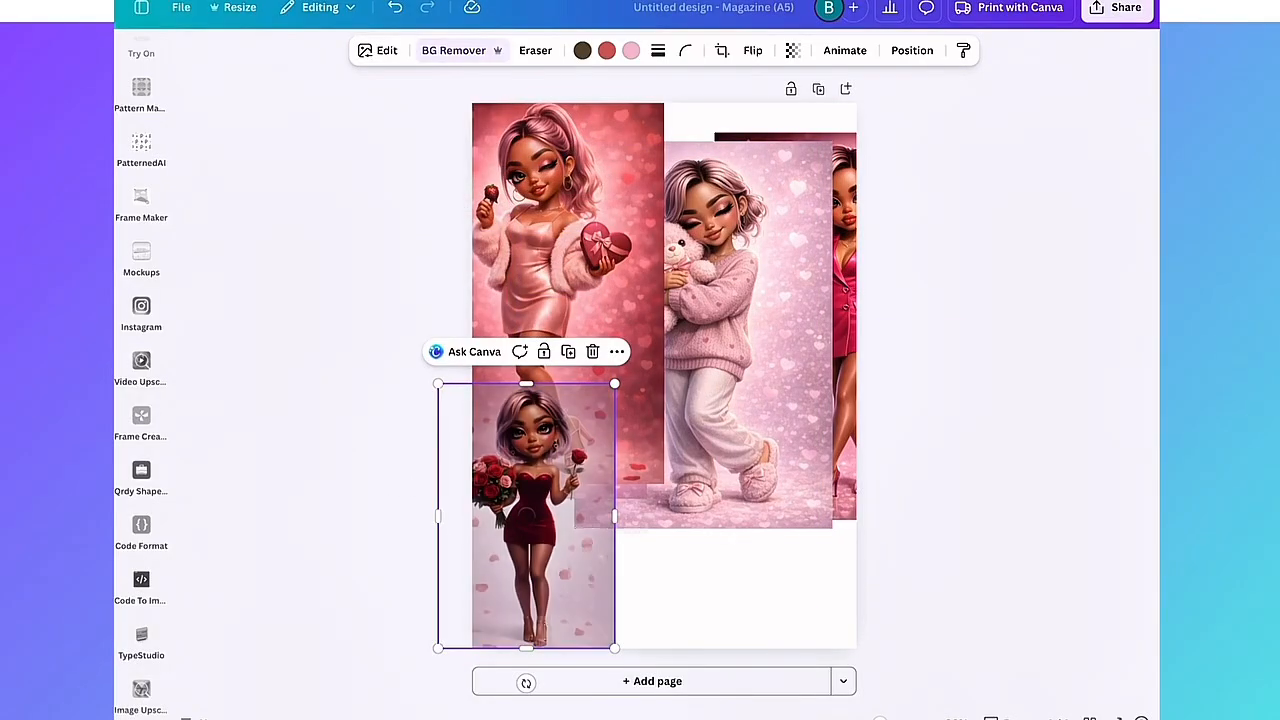
Remove the background from the pink satin dress image, shrink it and place it beside the red-dress character near the page's lower edge.
left_click(567, 240)
left_click(478, 50)
left_click_drag(664, 98, 571, 239)
left_click_drag(488, 362, 640, 529)
Remove the backgrounds from the pink cardigan and red hoodie images and move both into the page's lower-right area.
left_click(560, 250)
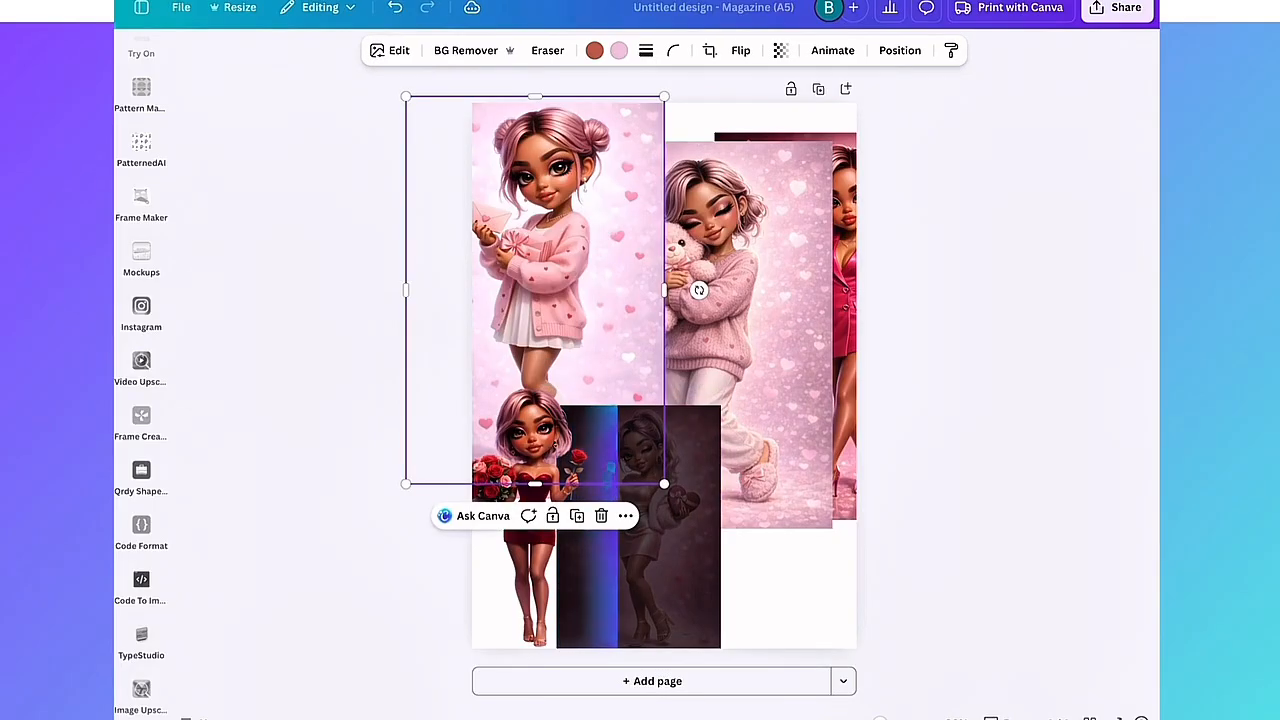
left_click(472, 50)
left_click_drag(560, 250, 711, 469)
left_click(550, 250)
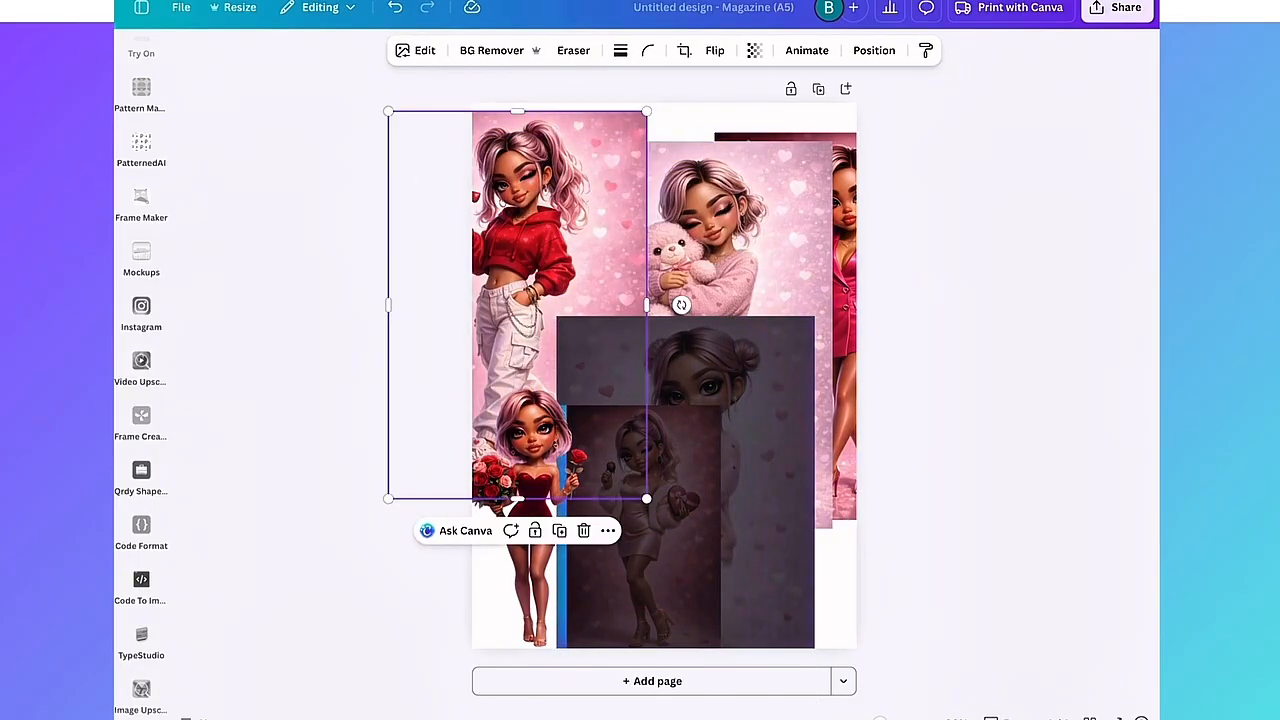
left_click(491, 50)
left_click_drag(550, 250, 772, 449)
Remove the background from the teddy-bear image and move it to the page's left edge.
left_click(705, 250)
left_click(491, 50)
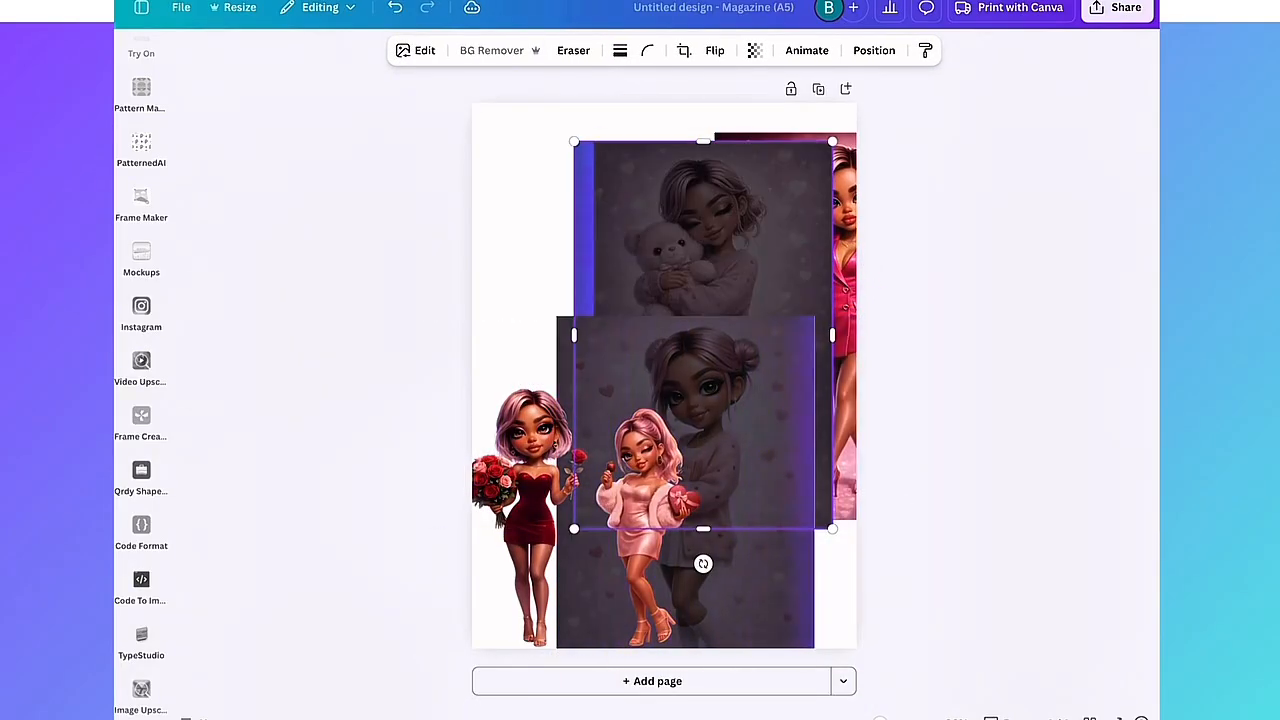
left_click_drag(705, 250, 528, 256)
Remove the background from the hot pink blazer image, shrink it and place it beside the teddy-bear character.
left_click(785, 250)
left_click(491, 50)
left_click_drag(785, 250, 646, 221)
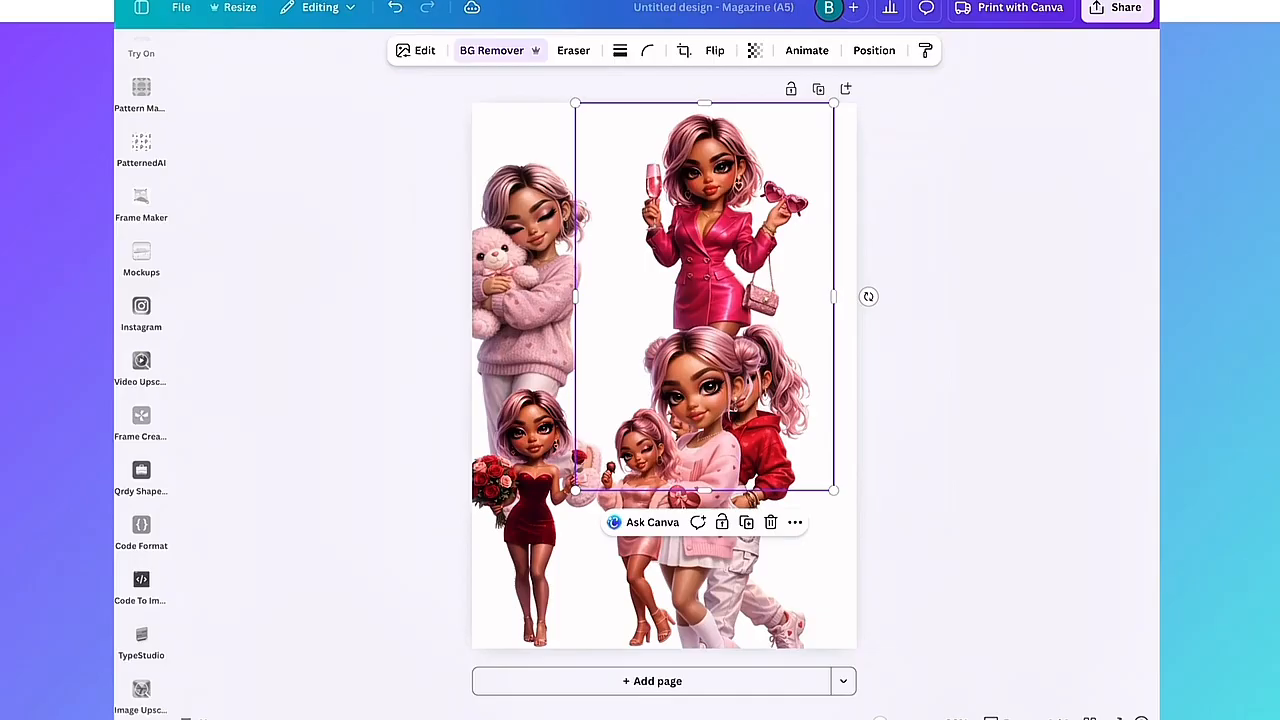
left_click_drag(833, 103, 726, 264)
left_click_drag(651, 357, 609, 310)
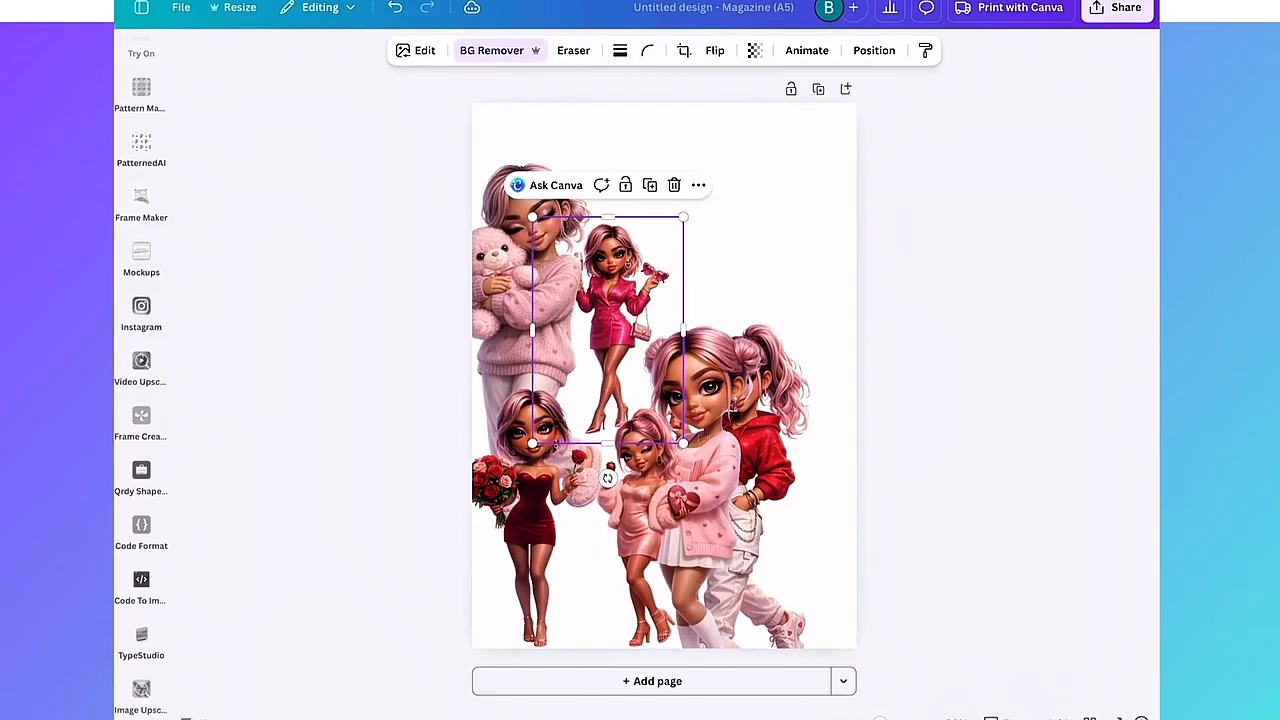
Change the page's background colour from white to a dark rose red.
left_click(760, 220)
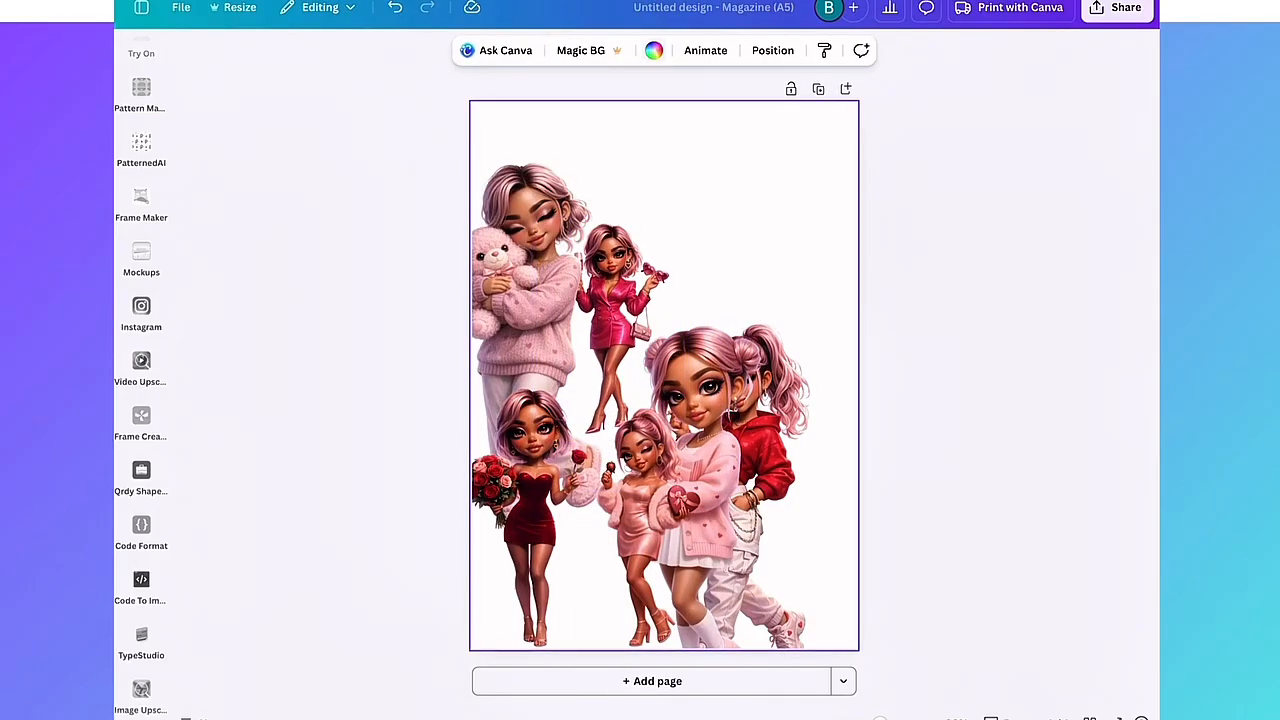
left_click(653, 50)
left_click(269, 412)
left_click(420, 56)
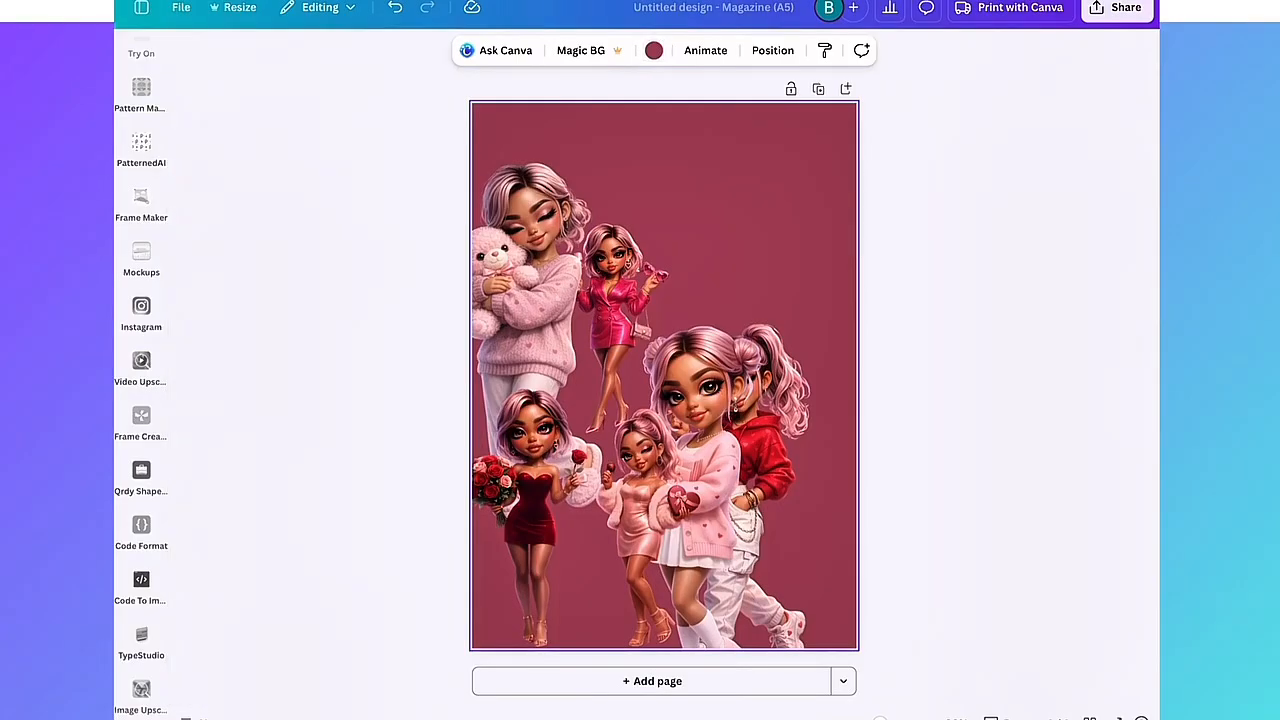
Shrink the pink cardigan character and place it in the page's upper-right corner.
left_click(690, 450)
left_click_drag(690, 450, 725, 255)
left_click_drag(850, 122, 757, 261)
left_click_drag(675, 385, 774, 227)
Shrink the red hoodie character and place it in the page's lower-right corner.
left_click(745, 480)
left_click_drag(866, 315, 806, 406)
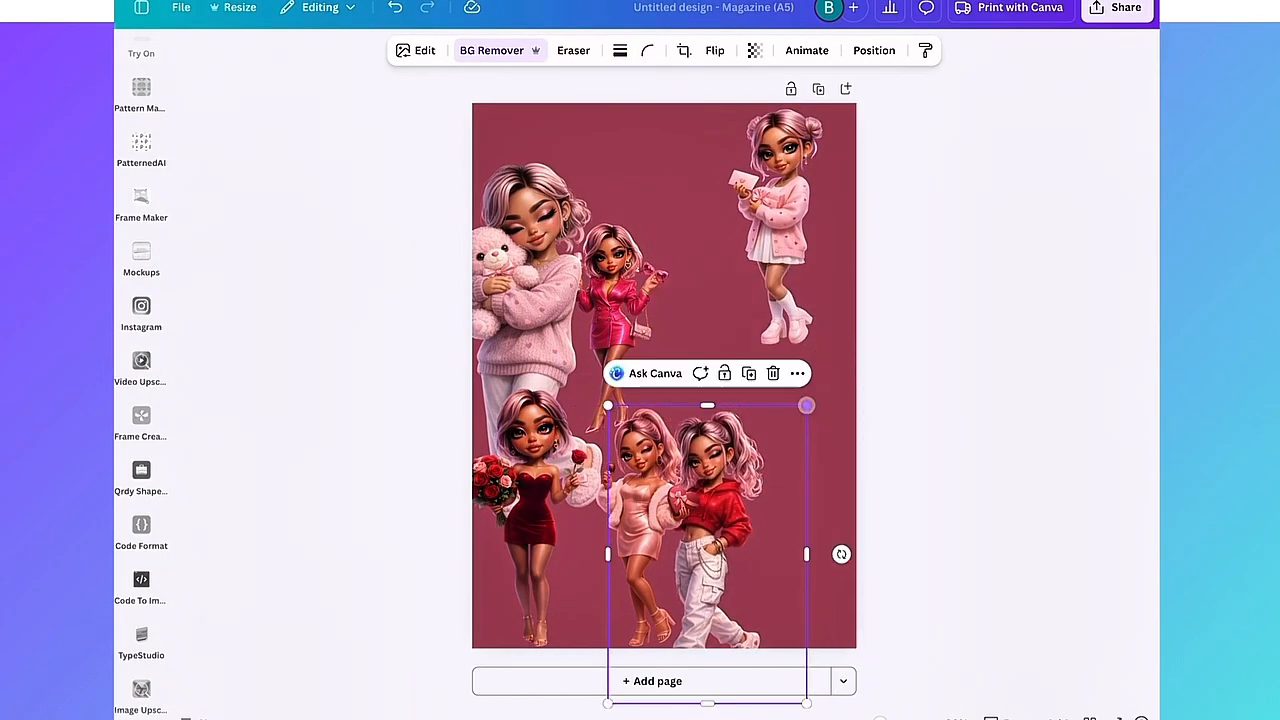
left_click_drag(715, 540, 774, 489)
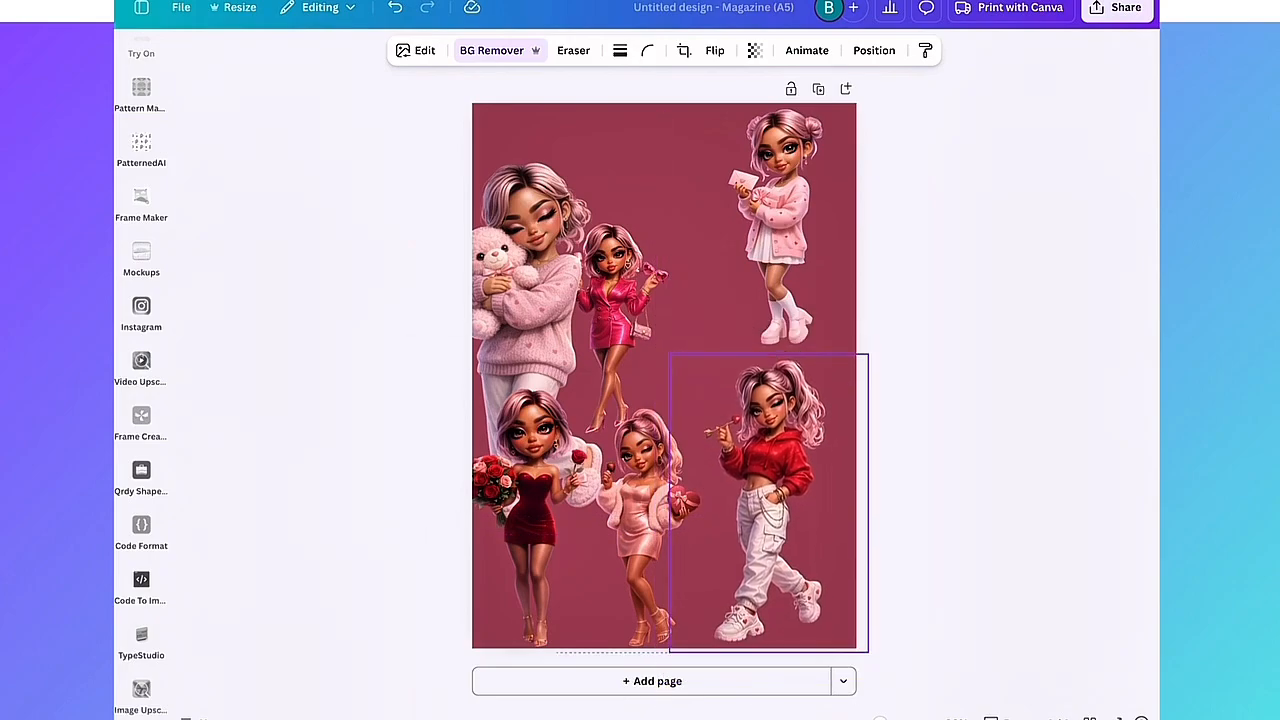
Shrink the teddy-bear character and position it against the left edge at the top of the page.
left_click(525, 300)
left_click_drag(525, 300, 545, 262)
left_click_drag(677, 109, 620, 196)
left_click_drag(525, 300, 554, 207)
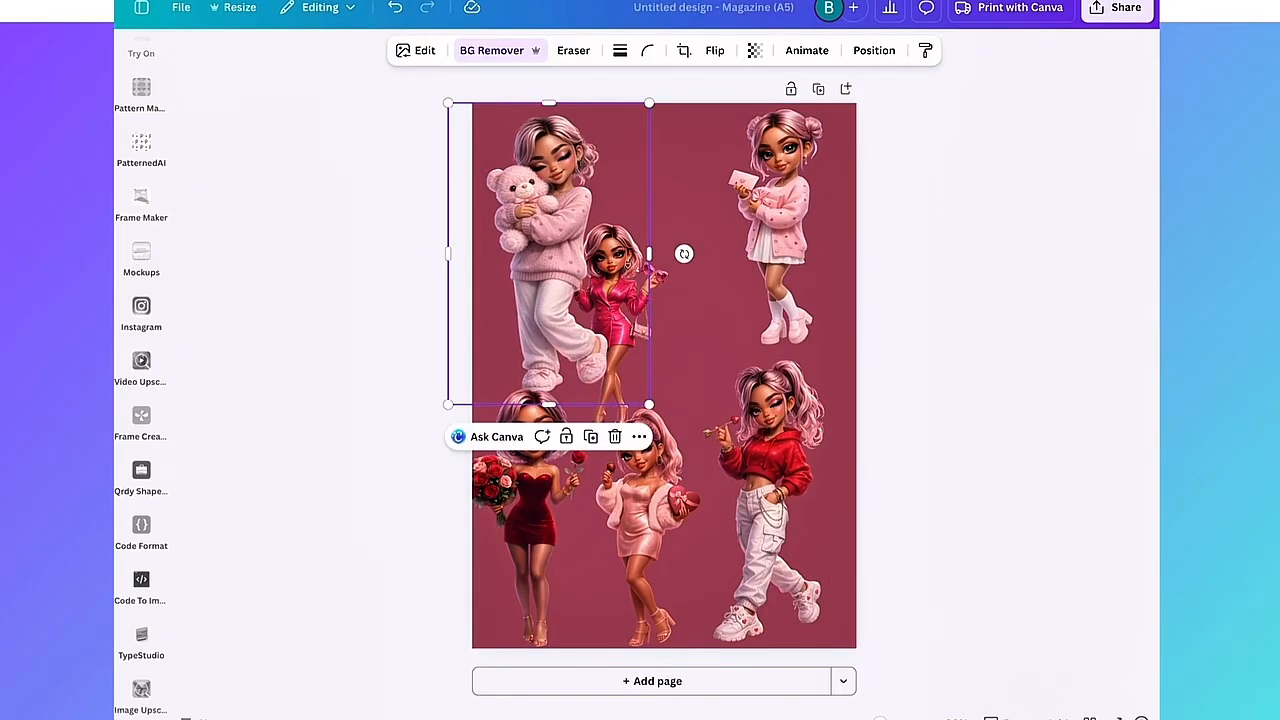
left_click(527, 515)
left_click(549, 250)
left_click_drag(549, 250, 501, 250)
Shrink the pink cardigan and hot pink blazer characters, placing the blazer character between the teddy-bear and cardigan characters.
left_click(617, 300)
left_click_drag(617, 300, 656, 255)
left_click_drag(731, 142, 768, 87)
left_click_drag(674, 228, 659, 282)
left_click(774, 226)
left_click_drag(691, 350, 712, 318)
left_click(662, 280)
left_click_drag(754, 141, 730, 177)
left_click_drag(650, 291, 670, 273)
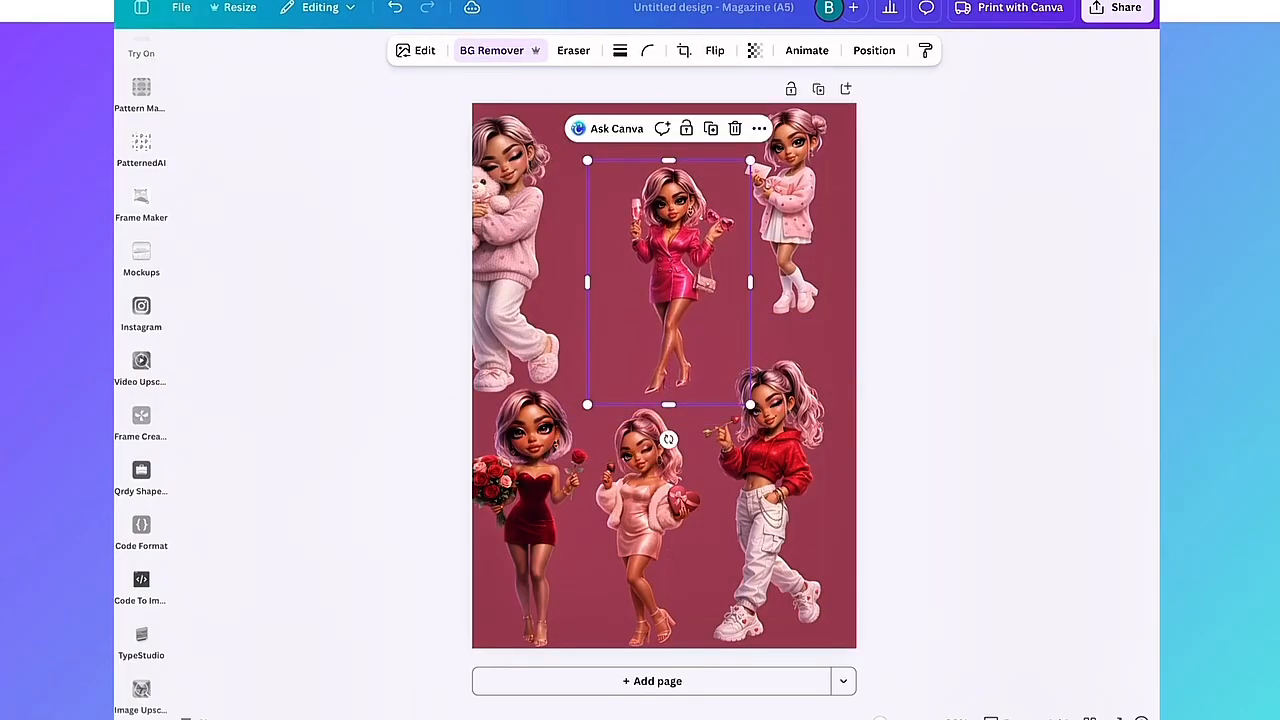
Shrink the red hoodie character further and reposition it in the page's lower-right area.
left_click(768, 480)
left_click_drag(768, 480, 757, 477)
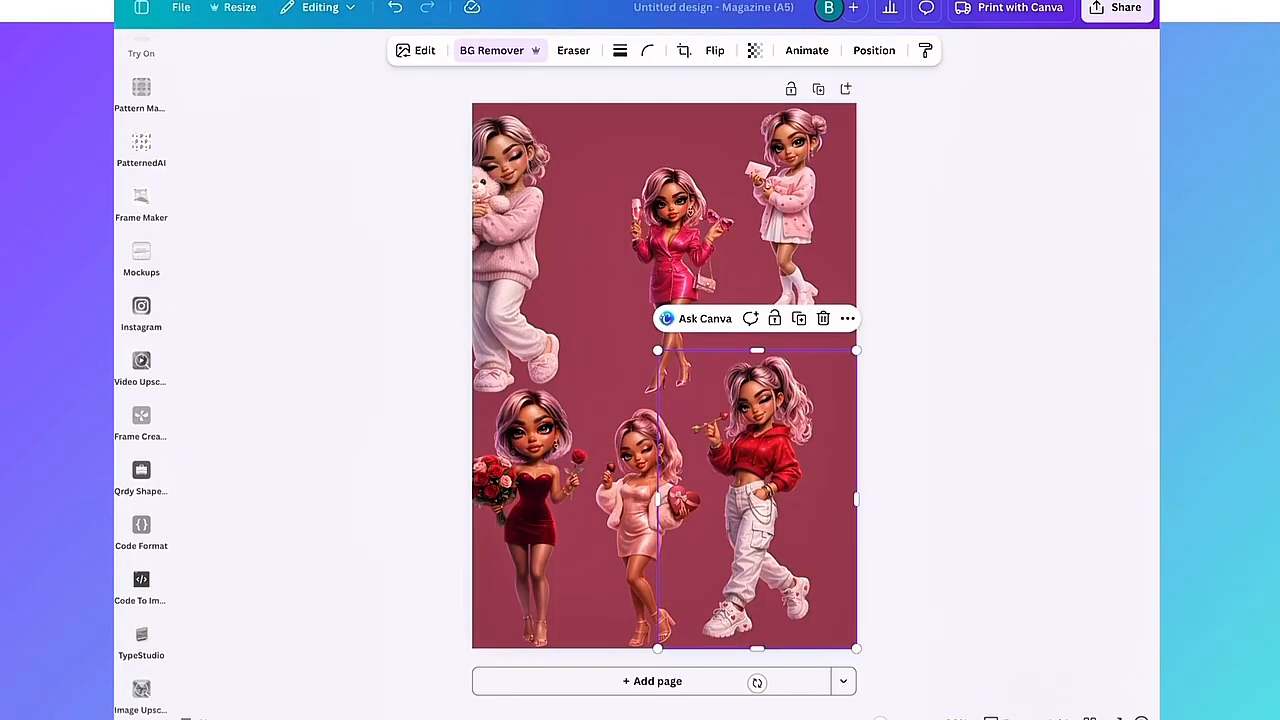
left_click_drag(658, 649, 695, 594)
left_click_drag(775, 473, 770, 497)
Shrink the red-dress character and move it over to the lower-right area, in front of the red hoodie character.
left_click(530, 510)
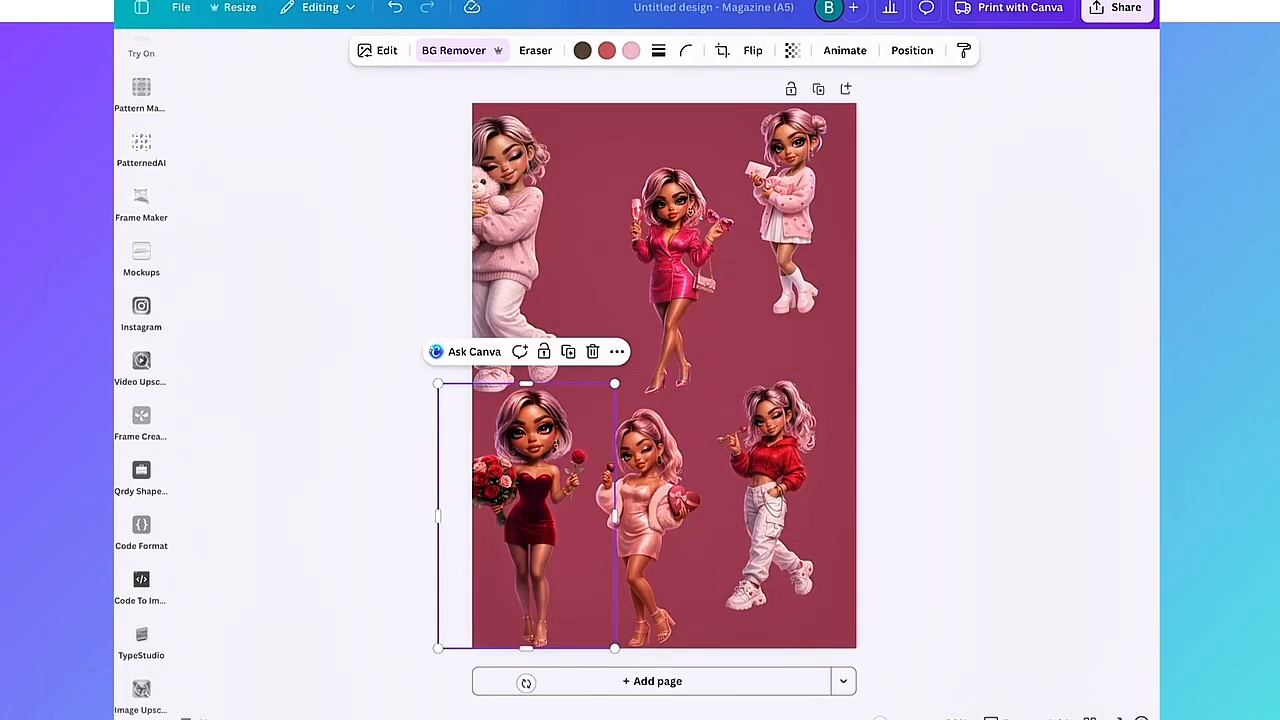
left_click_drag(606, 380, 570, 451)
left_click_drag(505, 545, 763, 540)
Move the satin-dress character to the page's lower left, shrink it, and place the red-dress character between it and the hoodie character.
left_click(650, 520)
left_click(530, 540)
left_click_drag(650, 520, 547, 520)
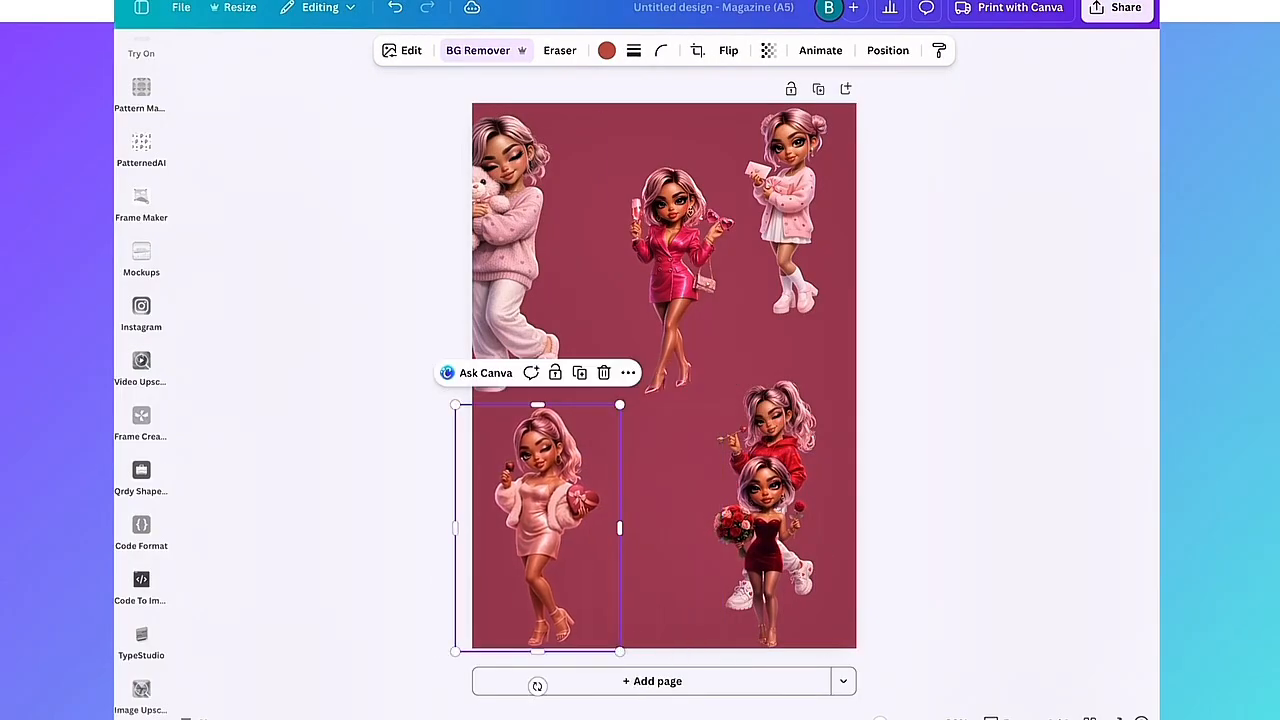
left_click_drag(623, 409, 591, 443)
left_click(762, 540)
left_click_drag(762, 540, 655, 540)
left_click_drag(530, 548, 522, 508)
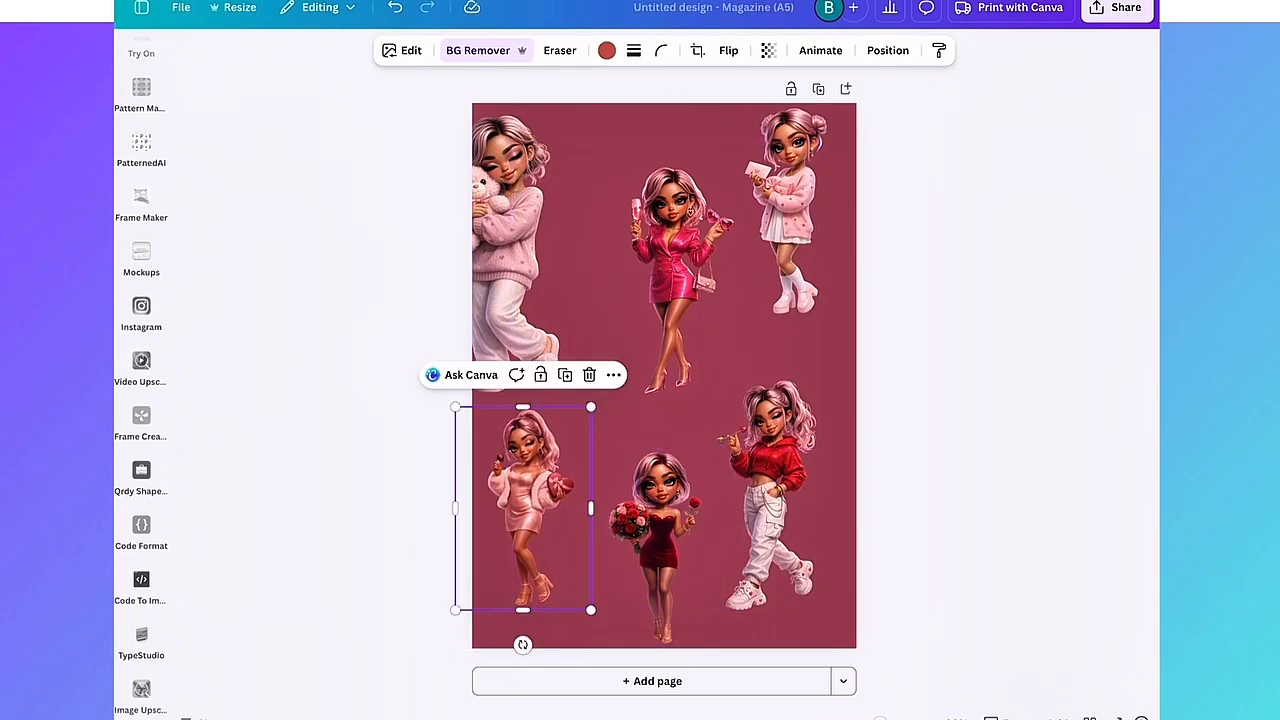
Nudge the red hoodie character slightly right, and shrink the teddy-bear character fully inside the page's upper-left area.
left_click(770, 490)
left_click_drag(770, 490, 783, 485)
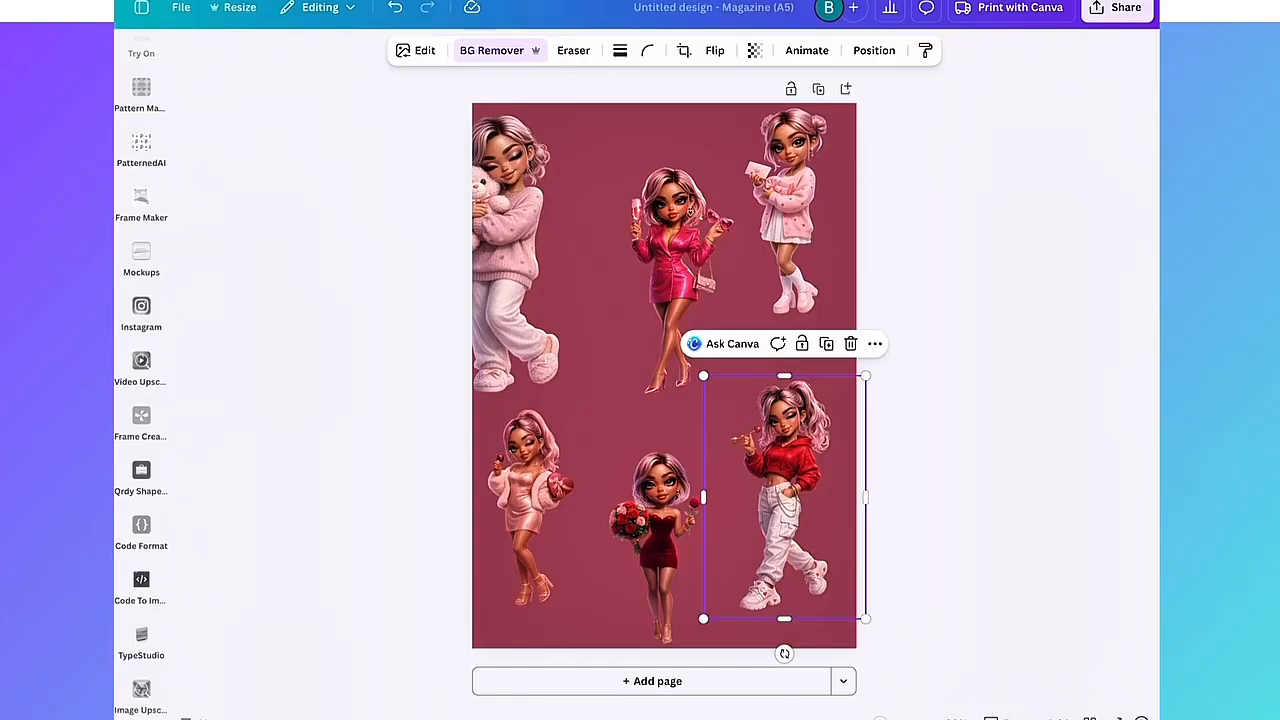
left_click_drag(505, 250, 551, 250)
left_click_drag(646, 106, 594, 183)
left_click_drag(520, 280, 547, 203)
Shift the blazer, cardigan and teddy-bear characters slightly down to even out the spacing of the upper row.
left_click(657, 209)
left_click_drag(657, 209, 645, 231)
left_click(790, 210)
left_click_drag(790, 210, 786, 230)
left_click_drag(545, 210, 545, 235)
key("Escape")
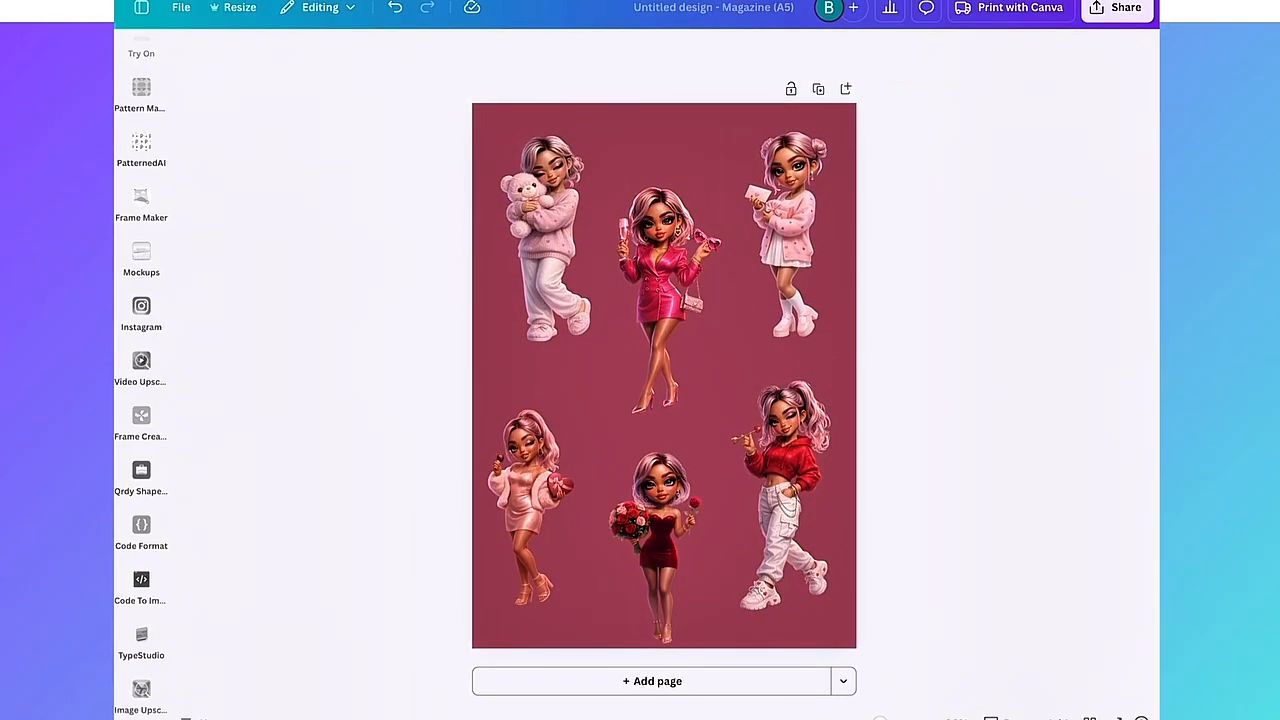
Nudge the blazer character slightly right and the red-dress character slightly up.
left_click_drag(660, 290, 668, 289)
key("Escape")
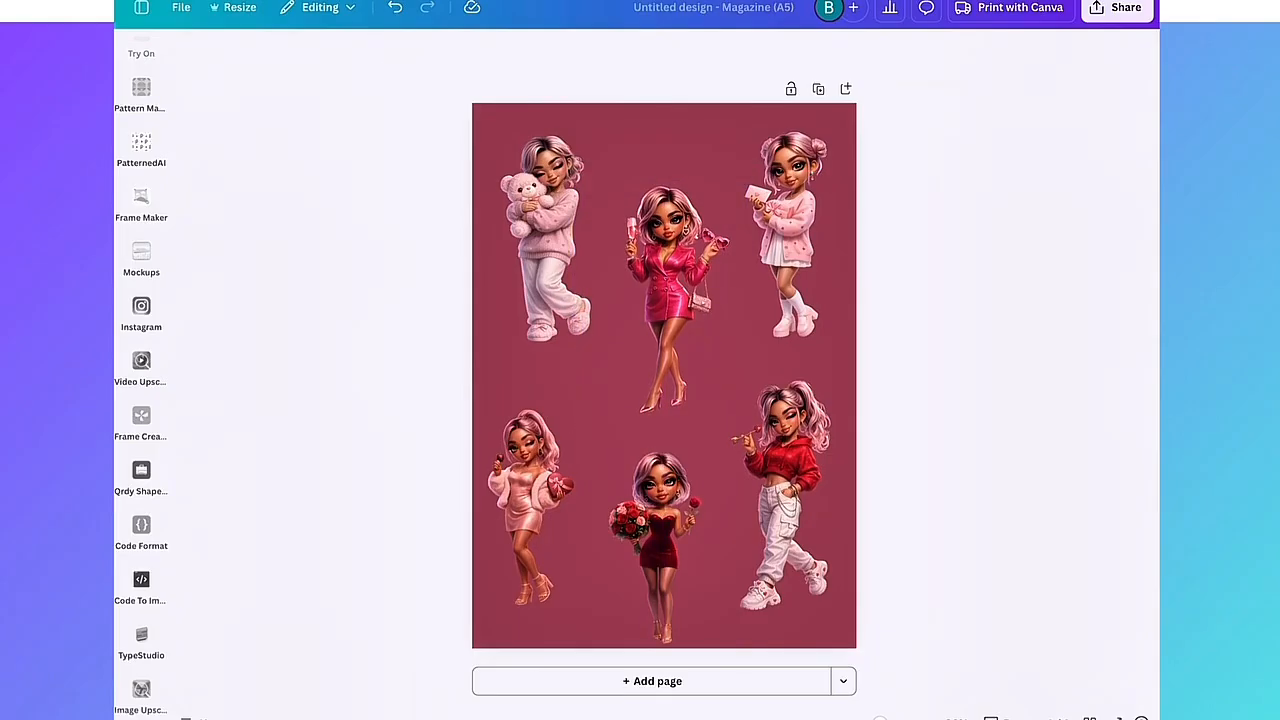
left_click_drag(655, 530, 655, 518)
key("Escape")
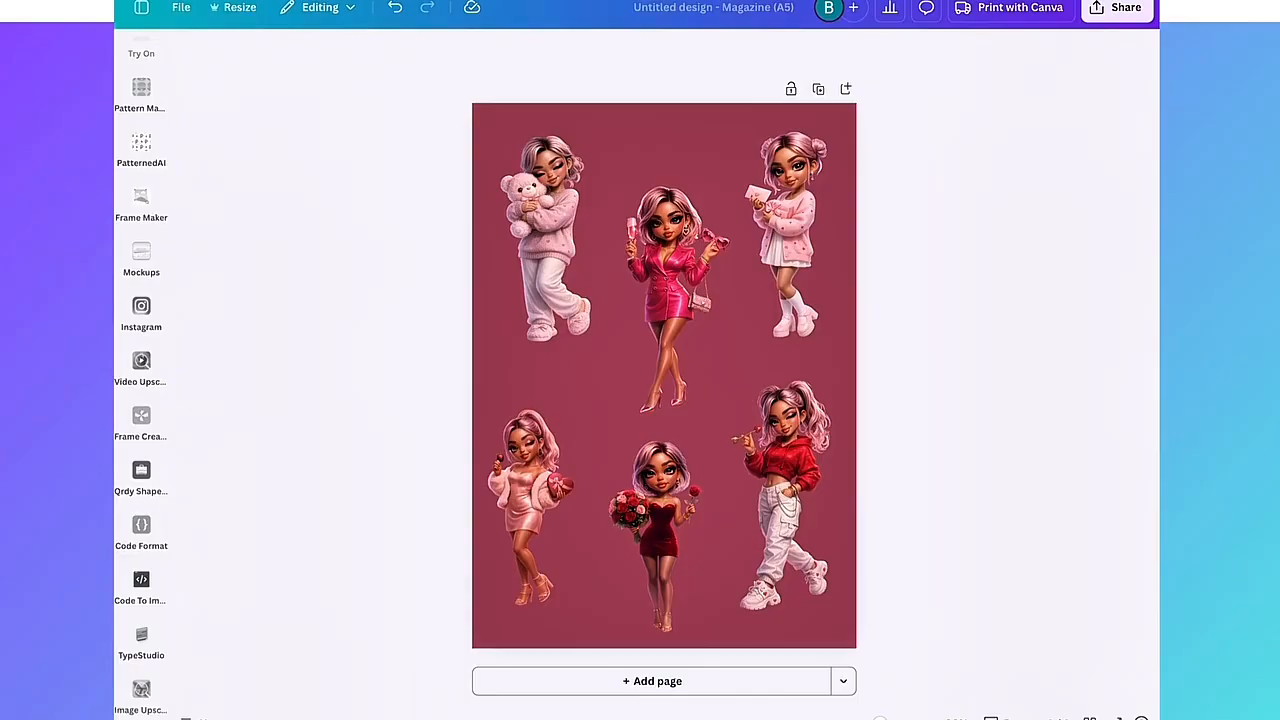
Apply the Outline shadow effect to the teddy-bear character and set its colour to white, #FFFFFF.
left_click(546, 238)
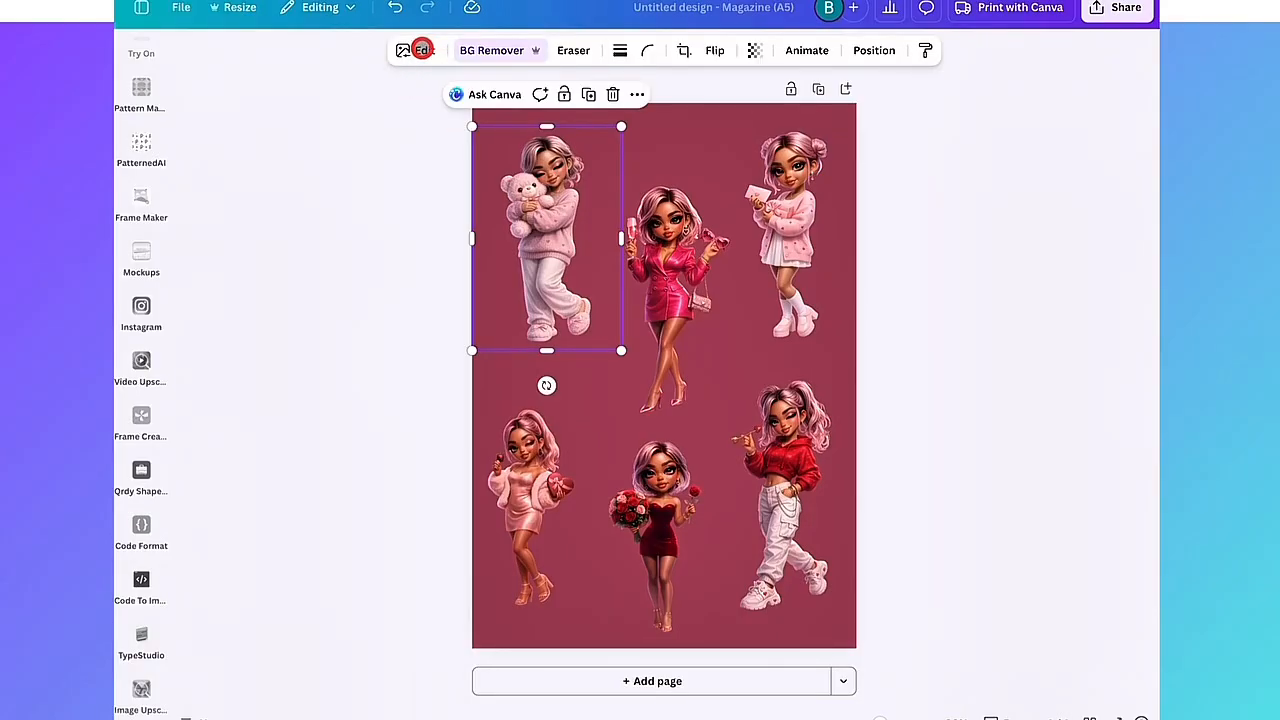
left_click(420, 50)
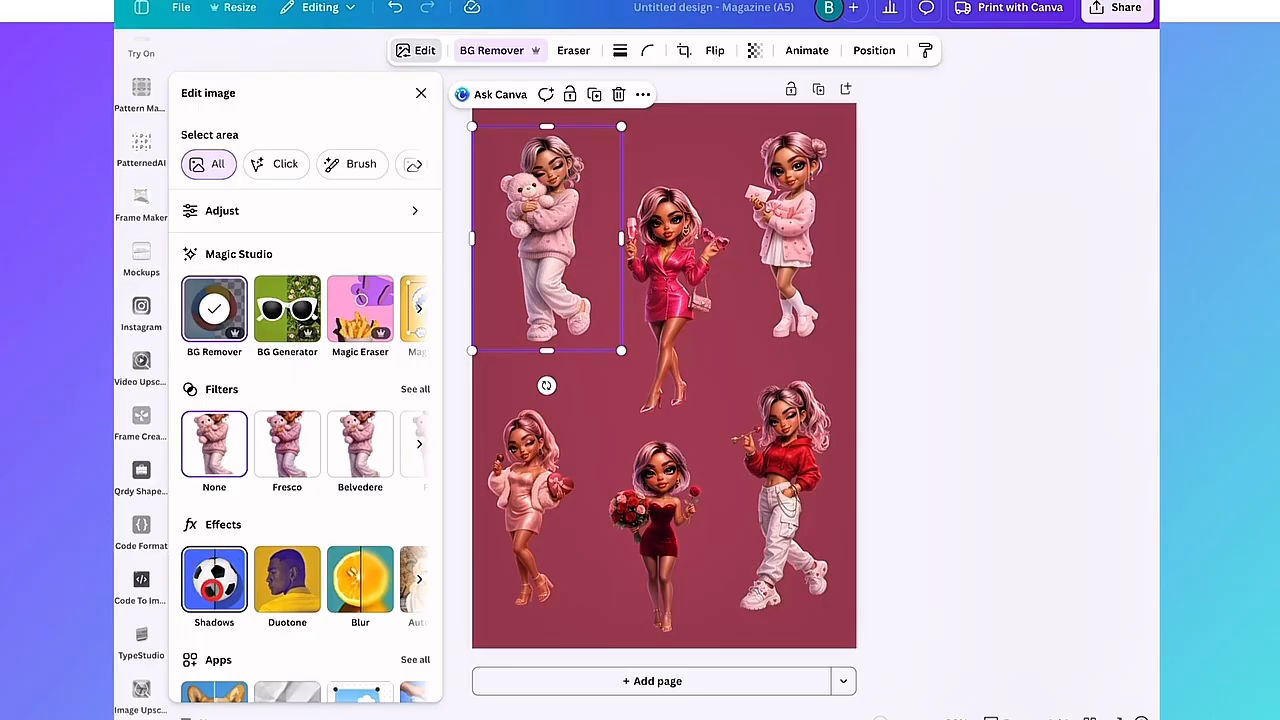
left_click(214, 577)
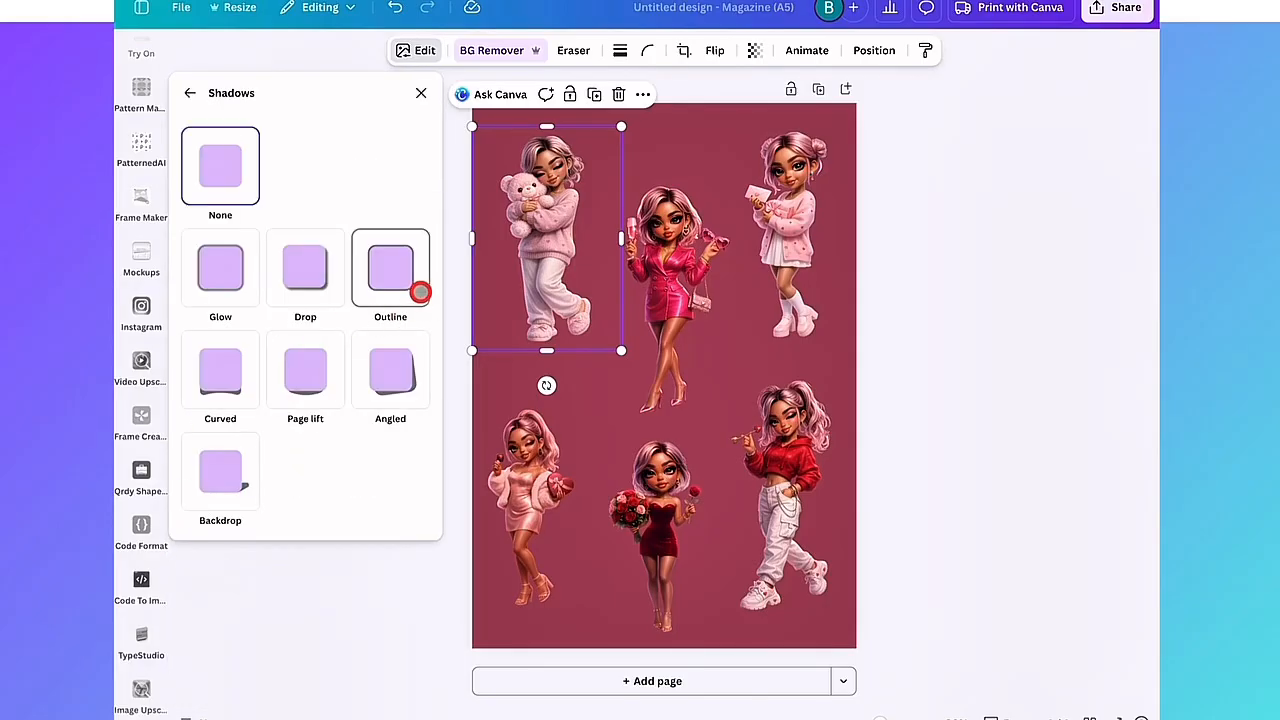
left_click(387, 301)
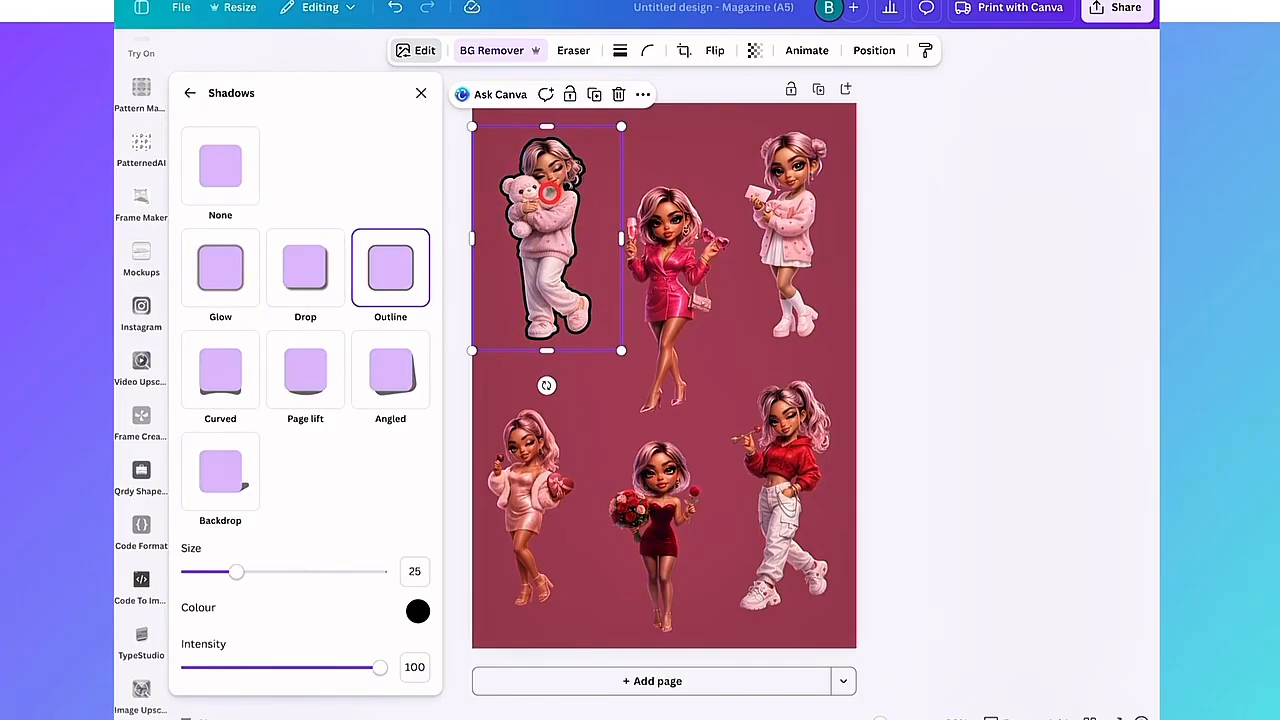
left_click(417, 611)
left_click_drag(422, 515, 409, 420)
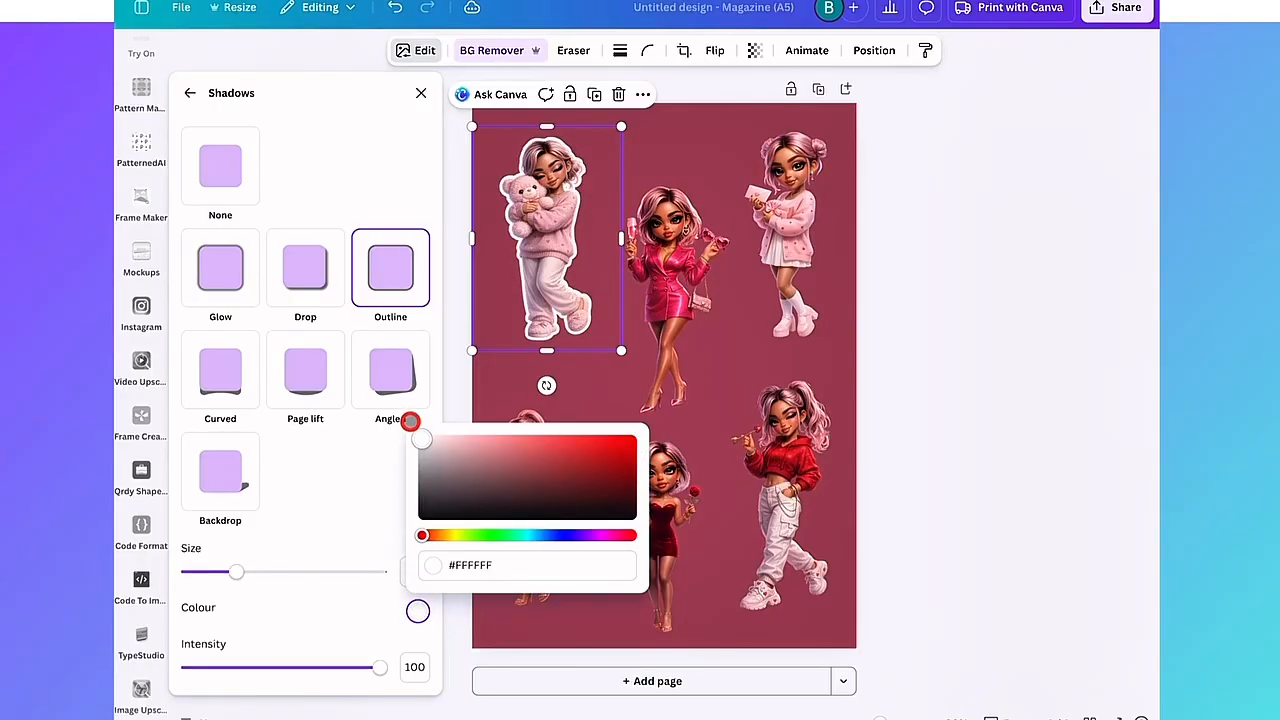
left_click(332, 500)
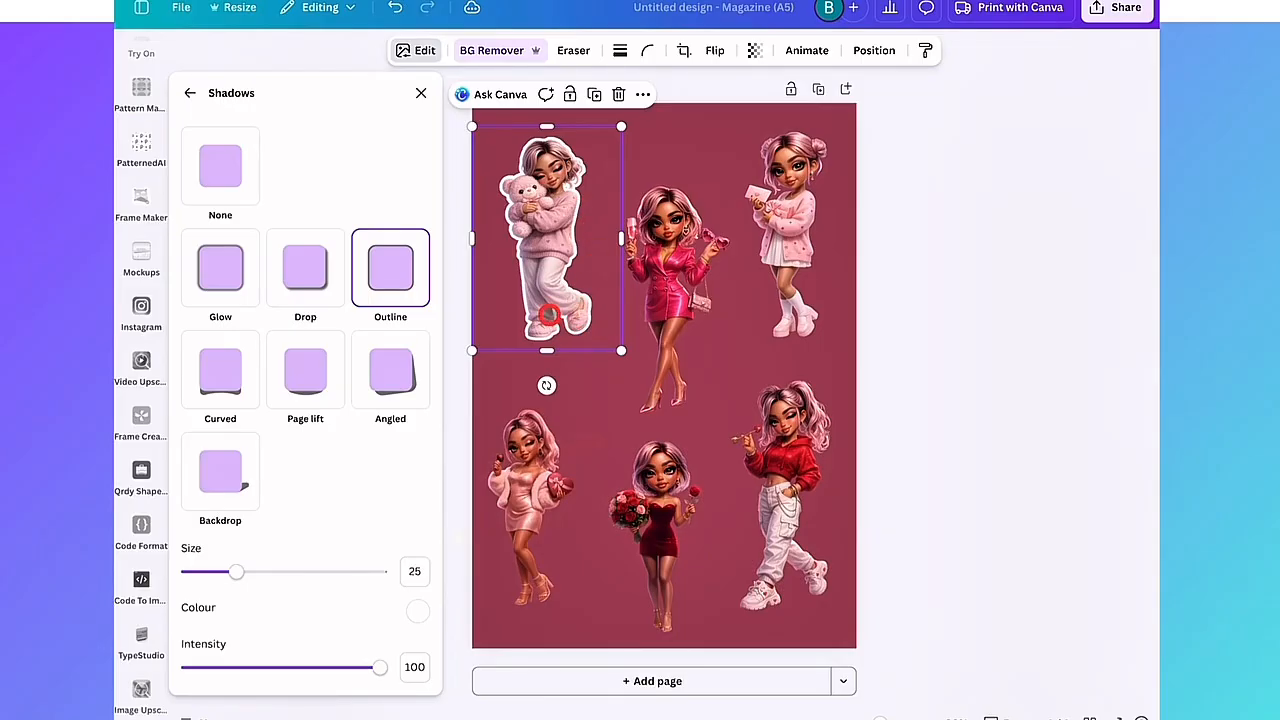
Set the teddy-bear character's outline size to 55 and close the effect settings.
left_click_drag(236, 571, 292, 581)
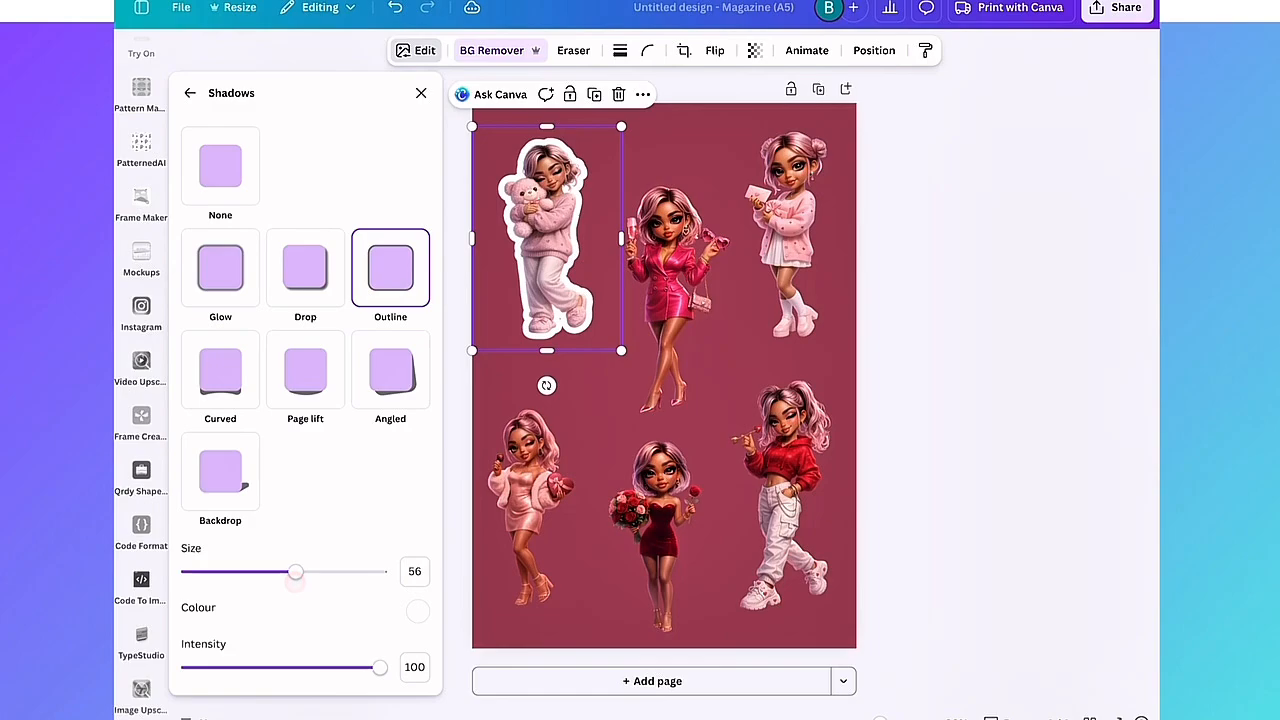
key("Return")
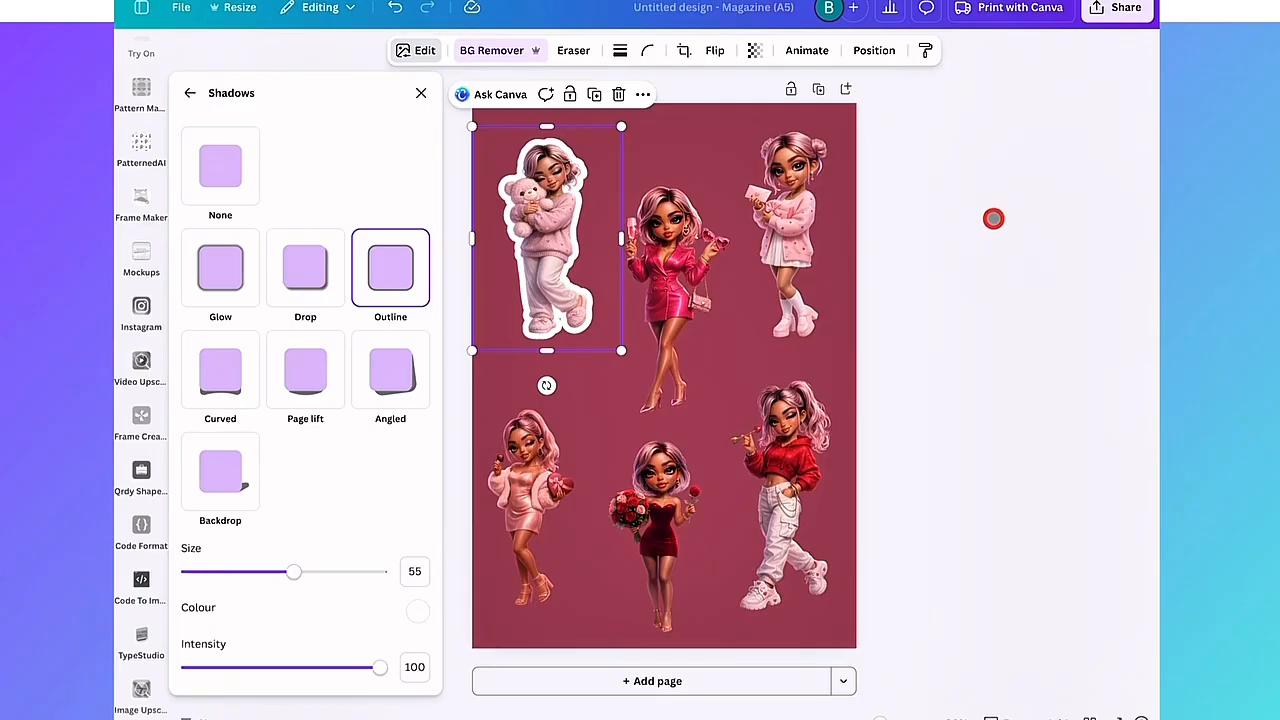
left_click(993, 218)
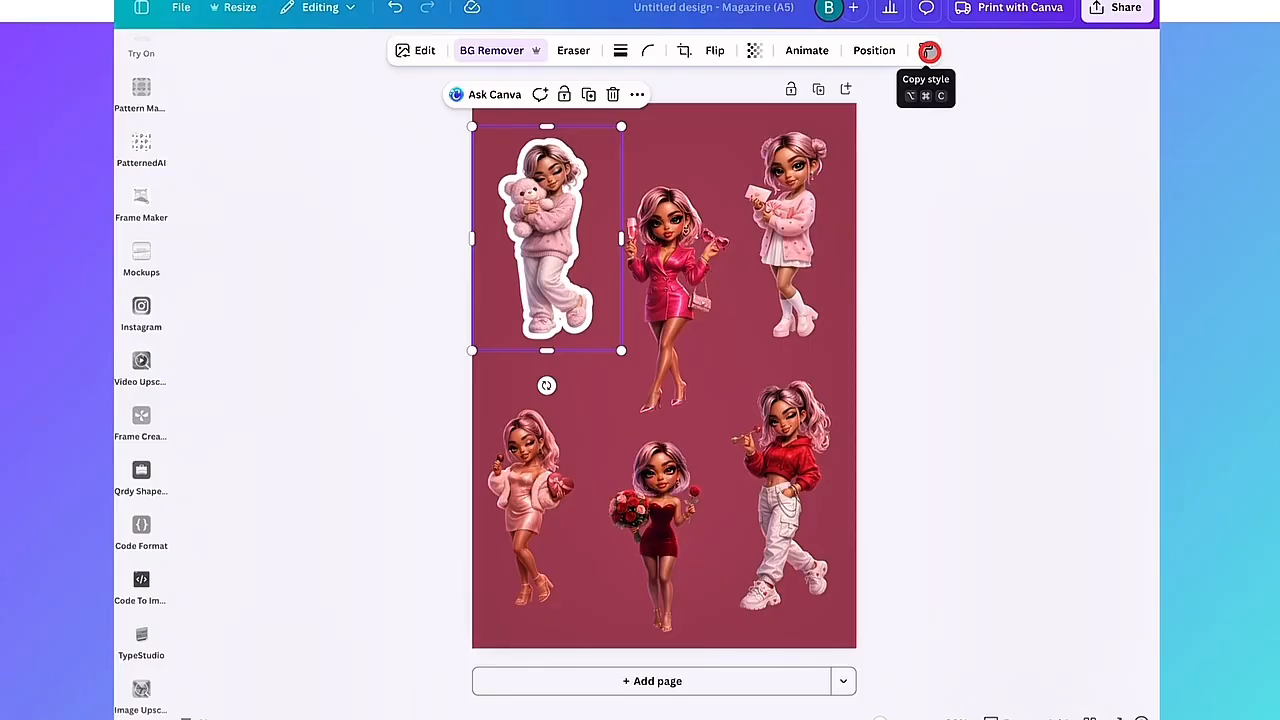
Copy the teddy-bear character's white outline style onto the hot pink blazer character.
left_click(928, 51)
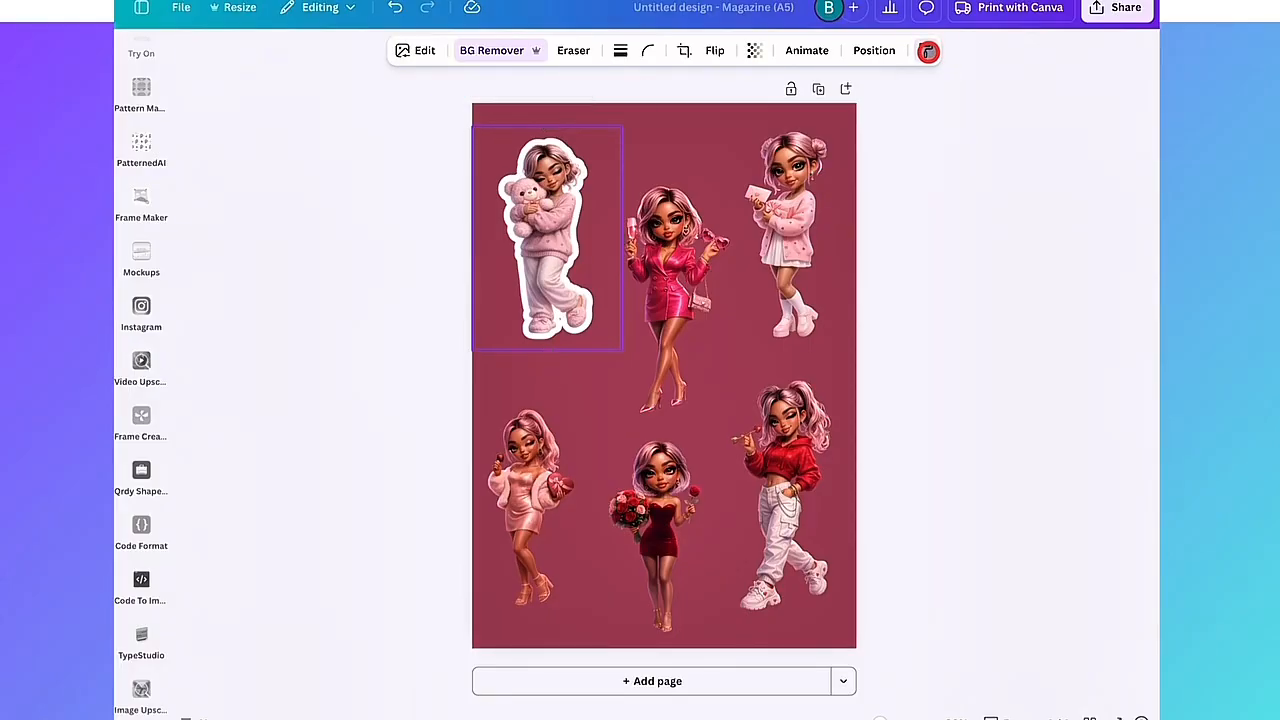
left_click(680, 233)
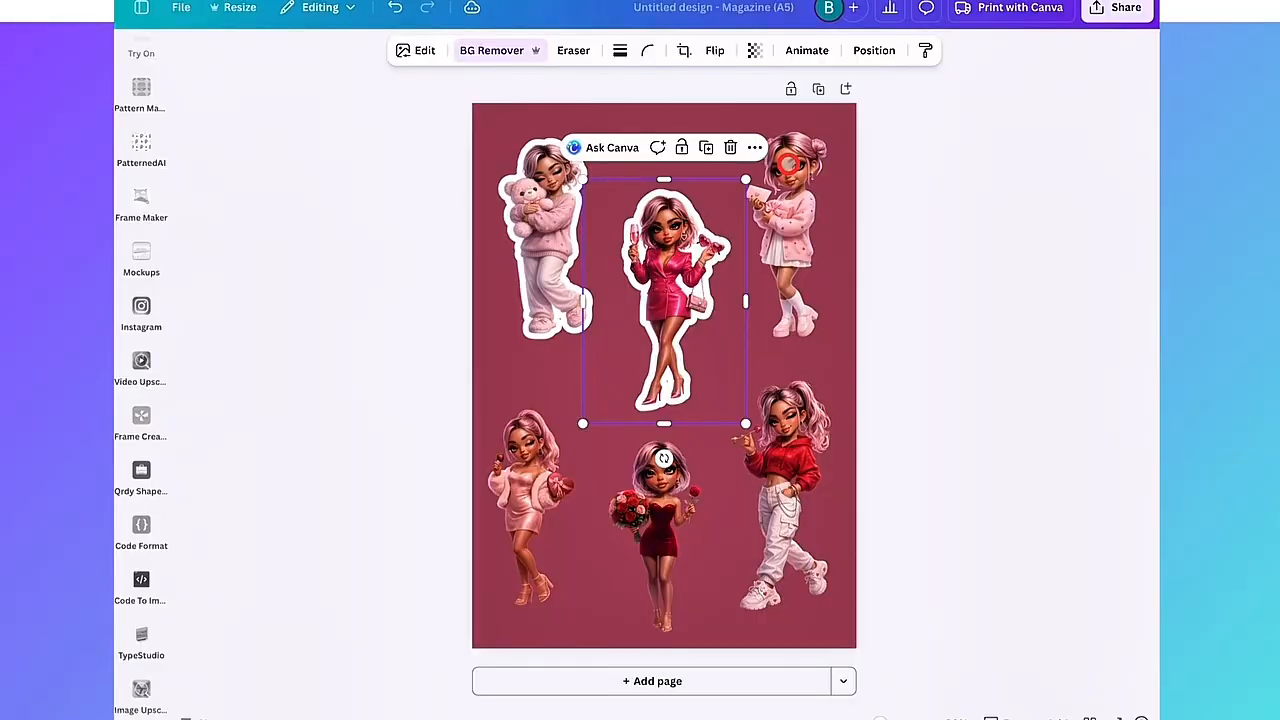
left_click(790, 163)
left_click(664, 300)
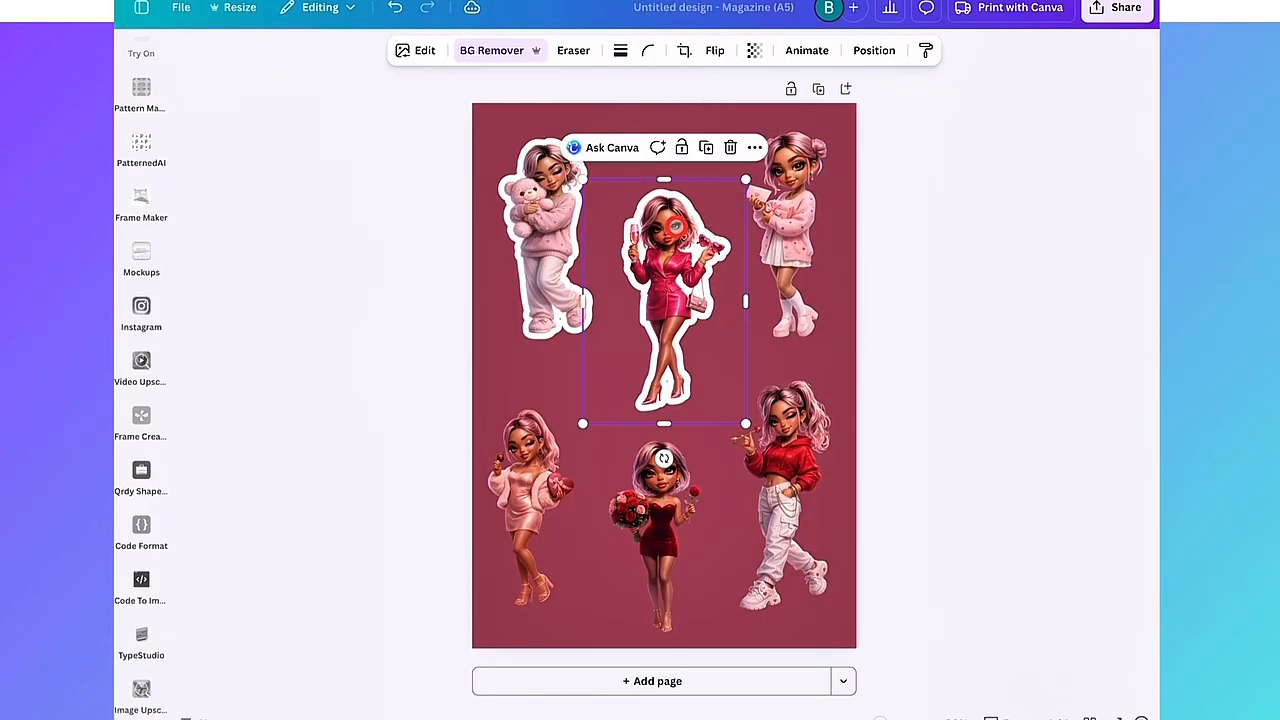
Copy the white outline style onto the four remaining characters: pink cardigan, red sweater, red dress and pink satin dress.
left_click(780, 193)
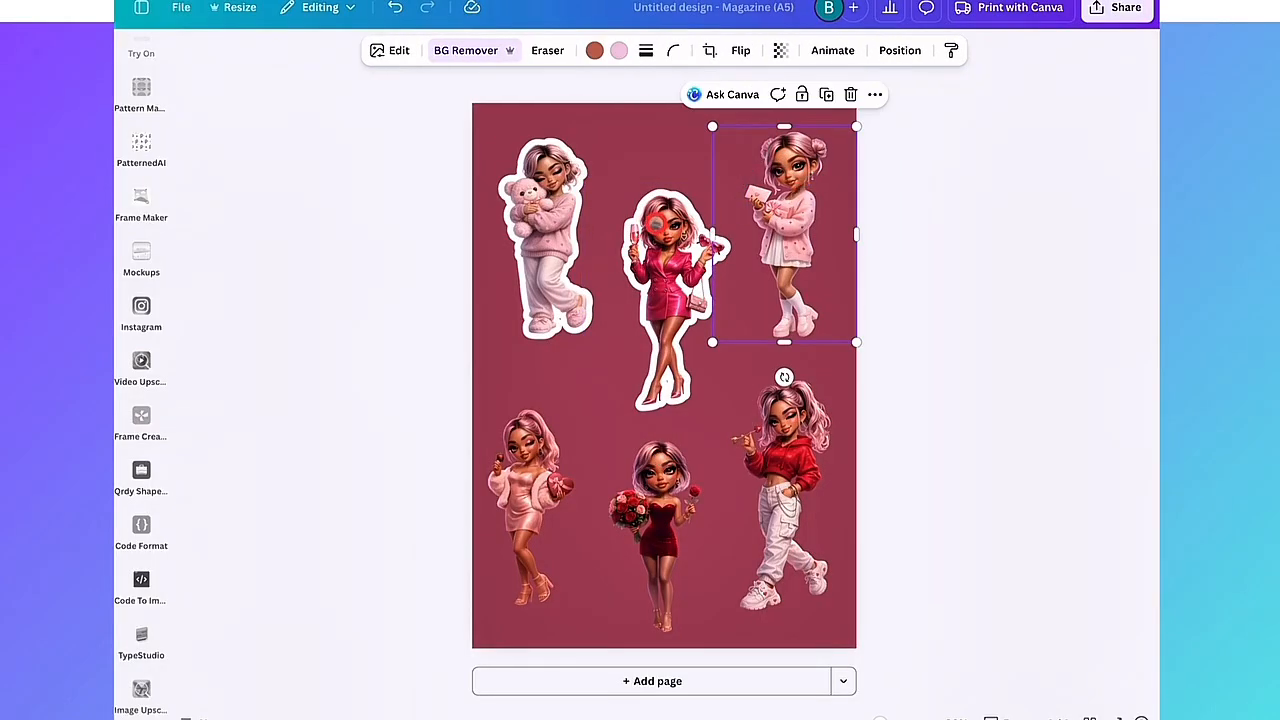
left_click(660, 222)
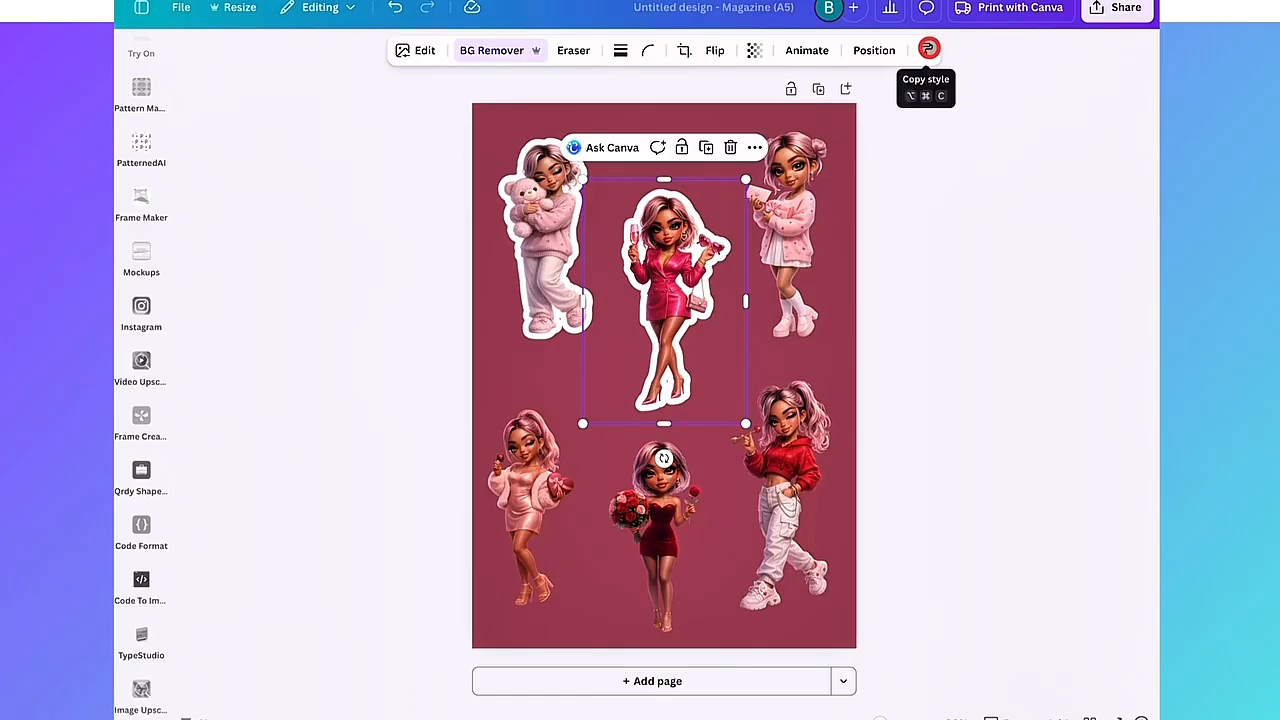
left_click(926, 50)
left_click(803, 176)
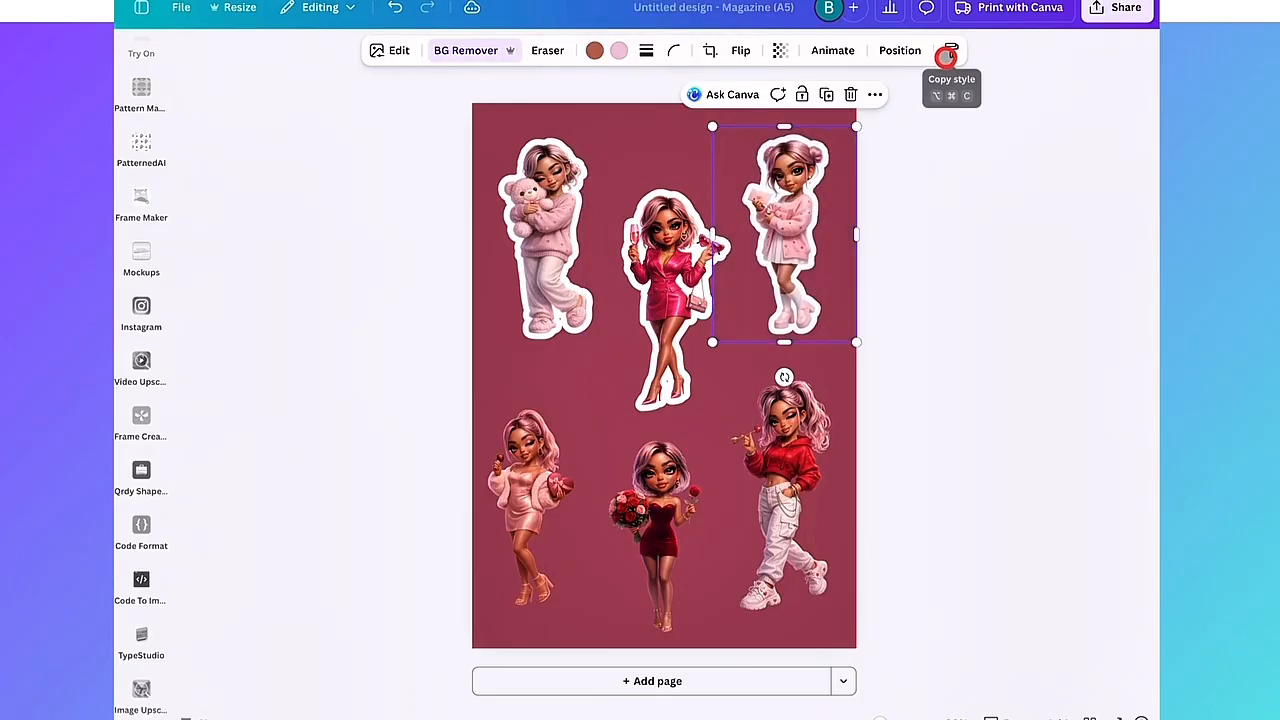
left_click(948, 50)
left_click(785, 415)
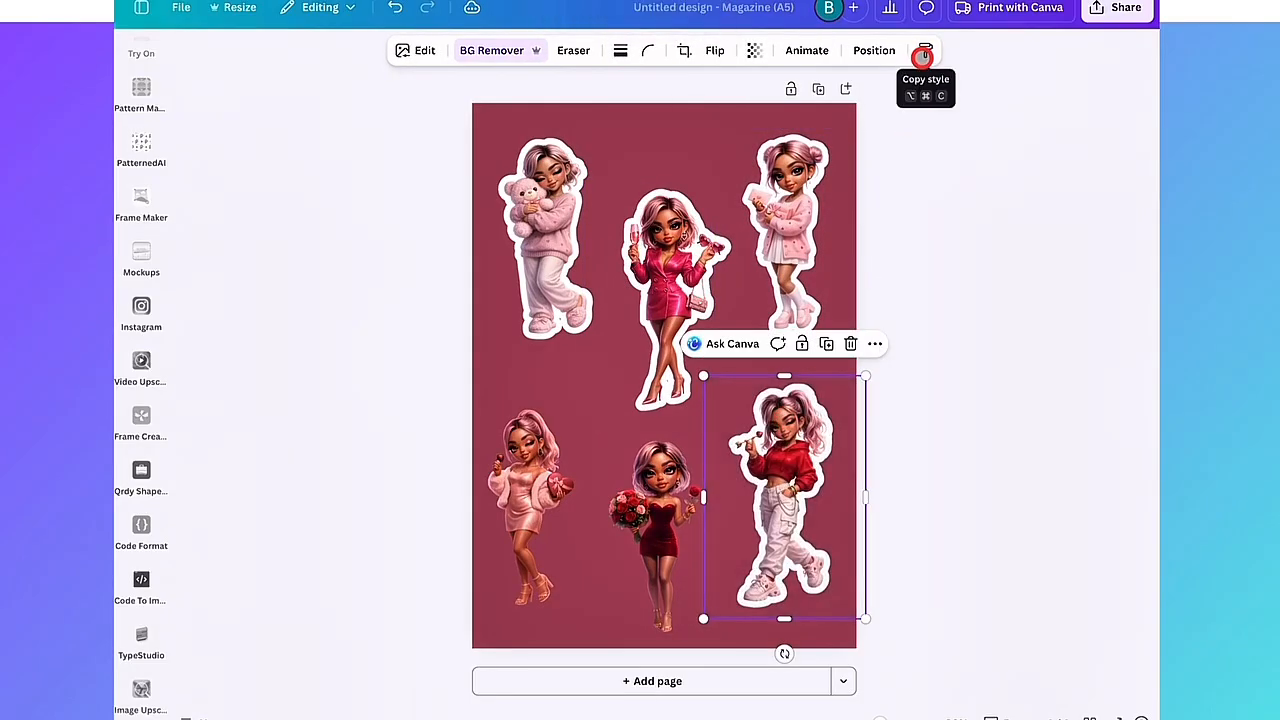
left_click(924, 50)
left_click(640, 497)
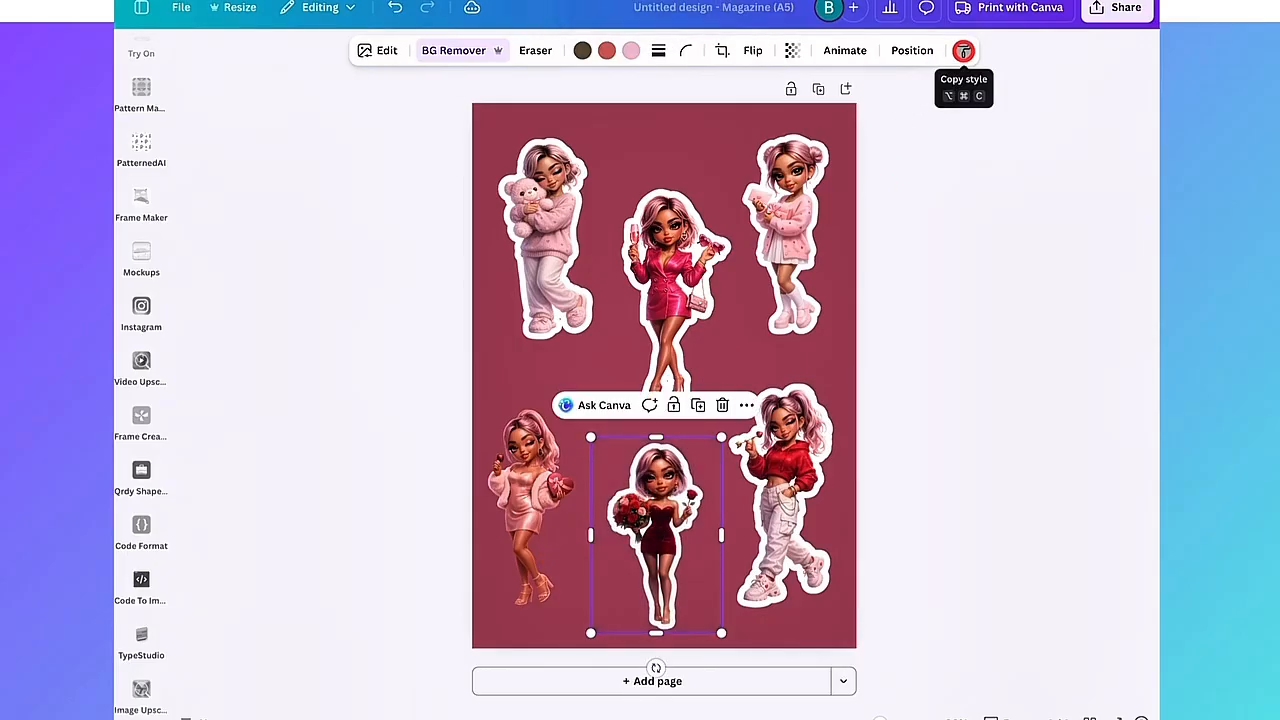
left_click(963, 50)
left_click(517, 463)
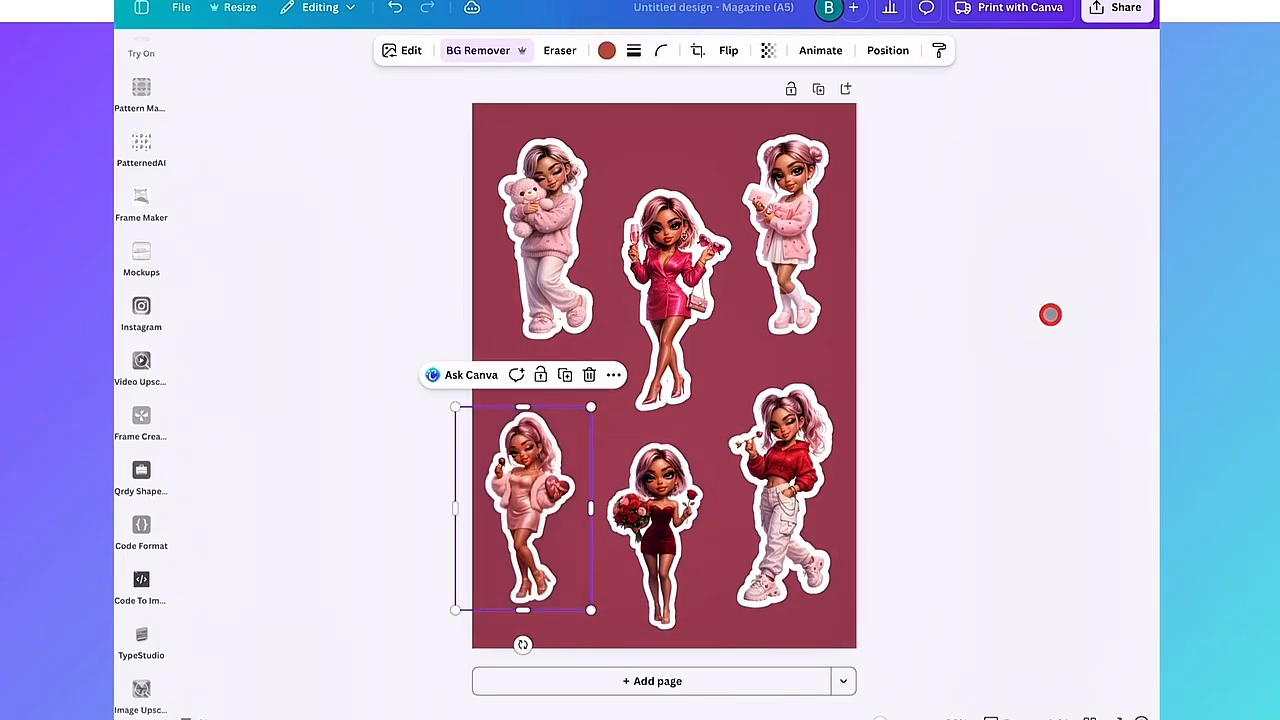
left_click(941, 352)
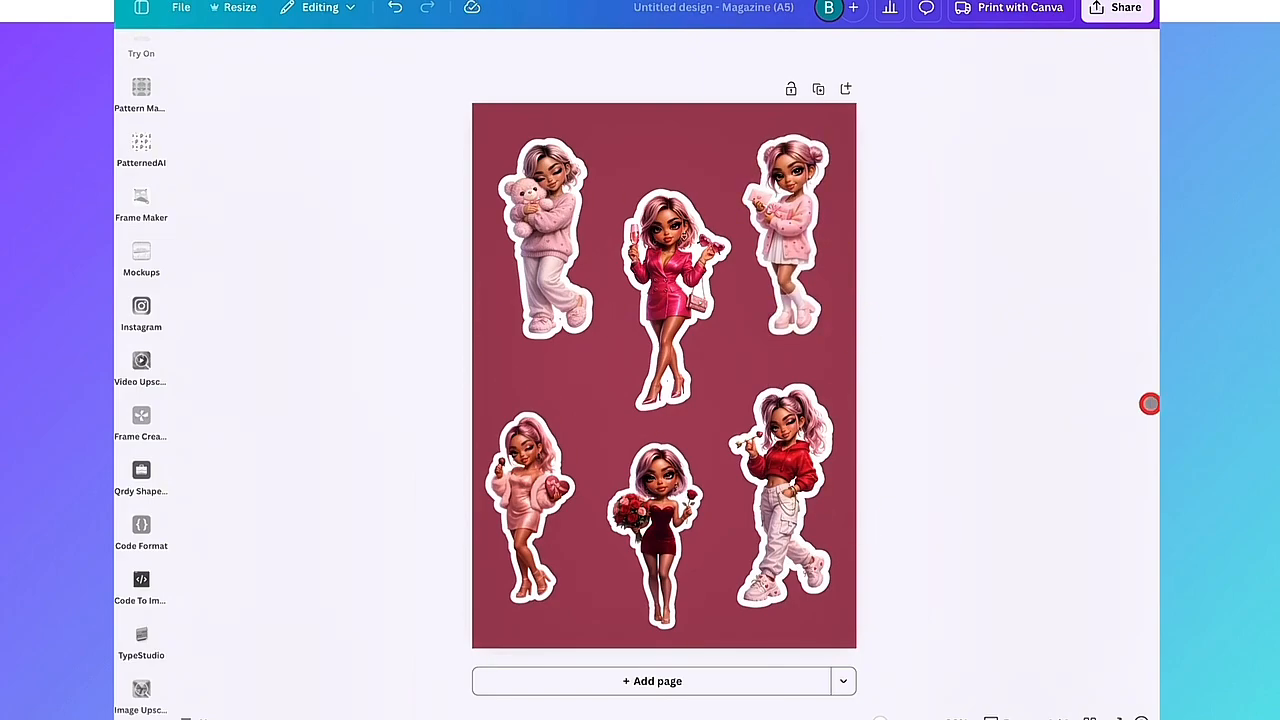
Enlarge the teddy-bear and hot pink blazer characters and reposition them so their outlines do not overlap.
left_click(547, 238)
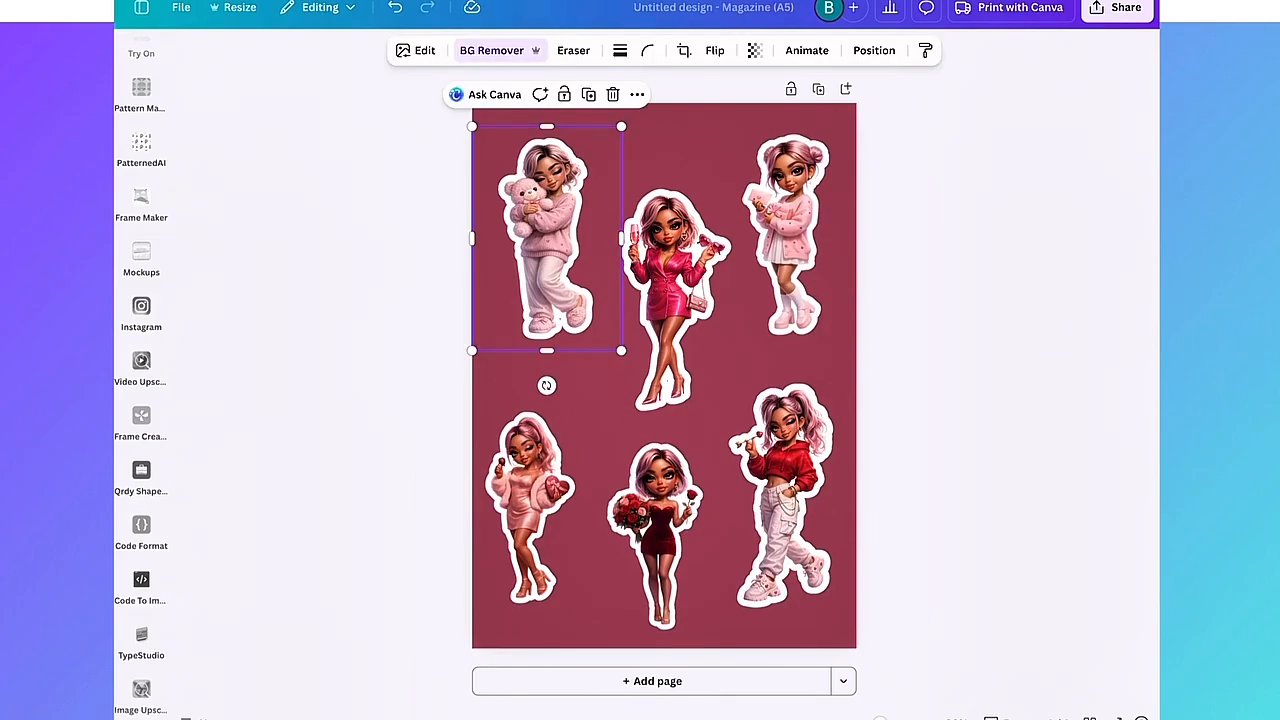
left_click_drag(621, 350, 657, 400)
left_click_drag(560, 250, 543, 247)
left_click(670, 290)
mouse_move(670, 290)
left_mouse_down()
mouse_move(662, 262)
mouse_move(664, 280)
left_mouse_up()
Enlarge the pink cardigan and red sweater characters and reposition them one above the other inside the page.
left_click(790, 230)
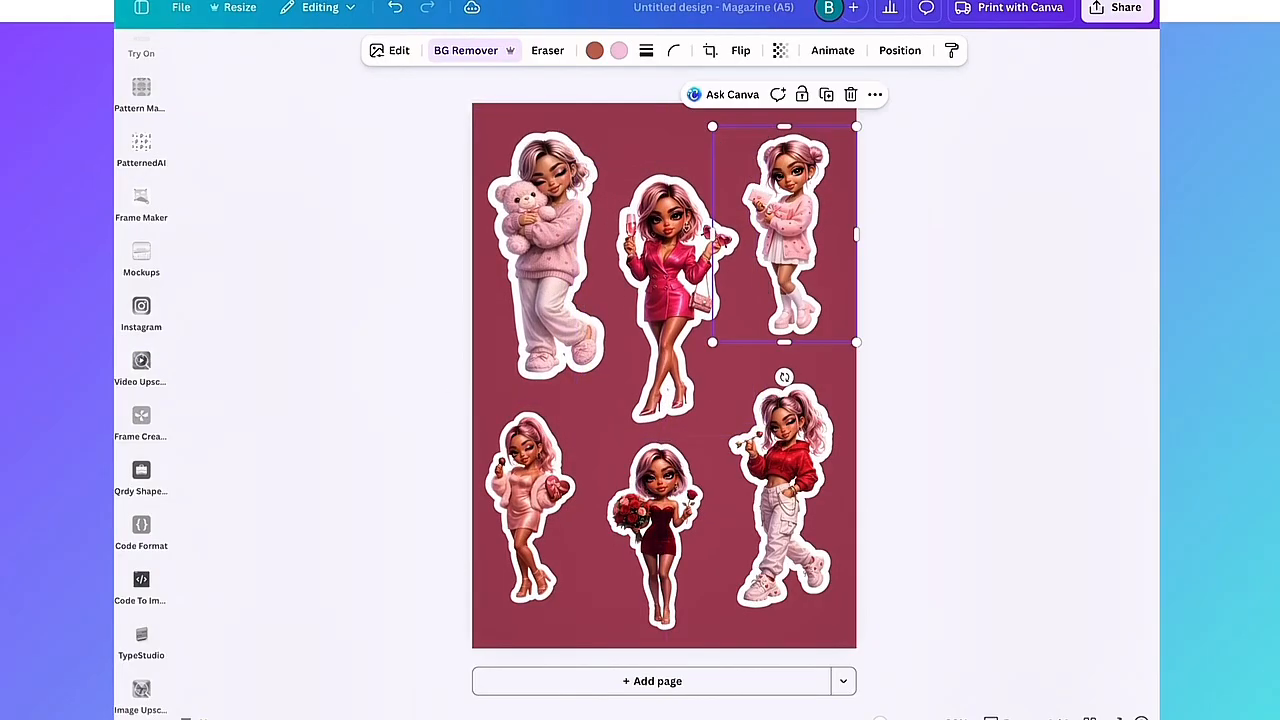
left_click_drag(856, 126, 883, 86)
left_click_drag(800, 215, 793, 233)
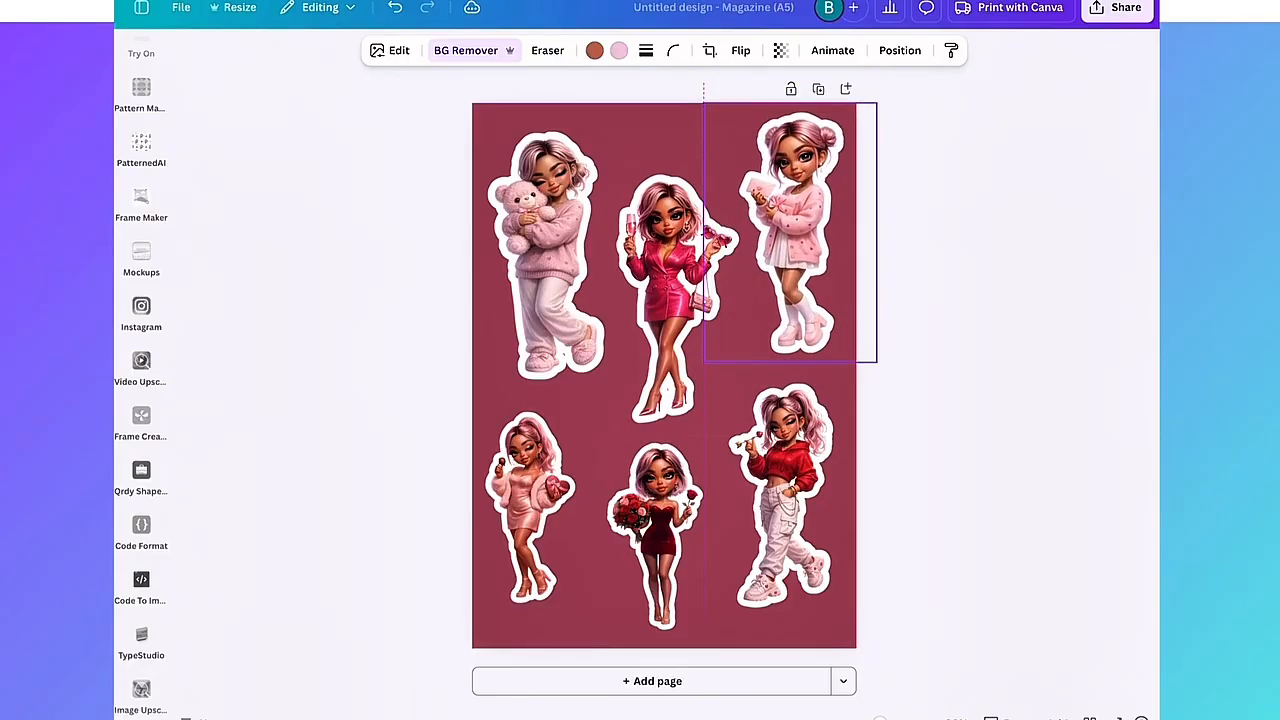
left_click(790, 480)
left_click_drag(866, 371, 897, 328)
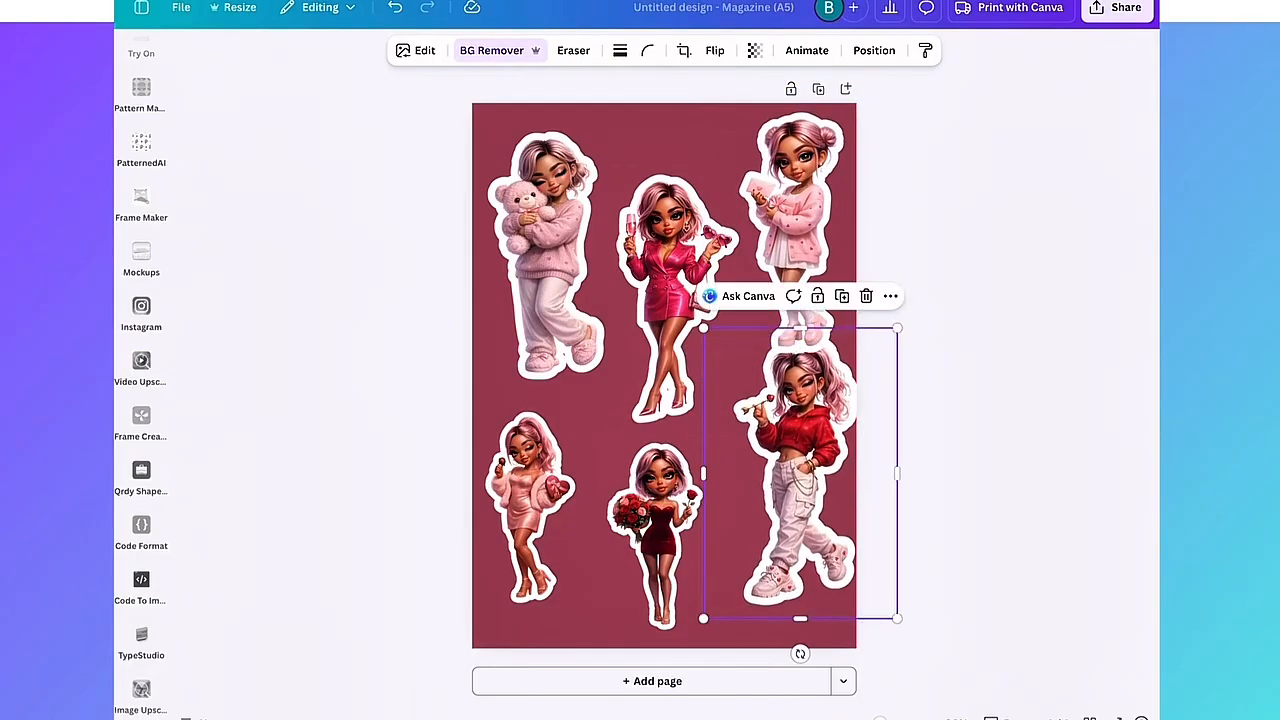
left_click_drag(800, 470, 782, 496)
Enlarge the red-dress and pink satin dress characters to fill the lower row, and nudge the blazer character slightly up.
left_click(665, 540)
mouse_move(720, 434)
left_mouse_down()
mouse_move(740, 407)
mouse_move(737, 432)
left_mouse_up()
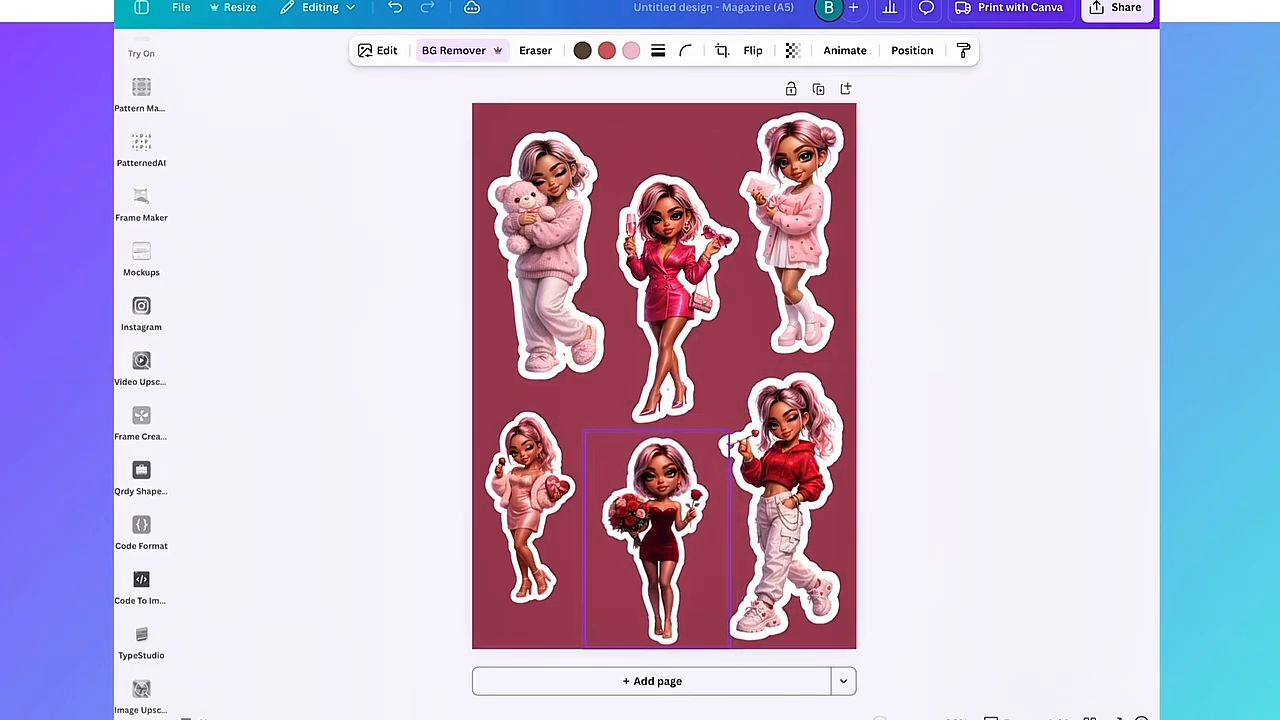
mouse_move(530, 510)
left_mouse_down()
mouse_move(550, 496)
mouse_move(545, 520)
left_mouse_up()
left_click_drag(614, 423, 634, 366)
left_click_drag(545, 500, 521, 525)
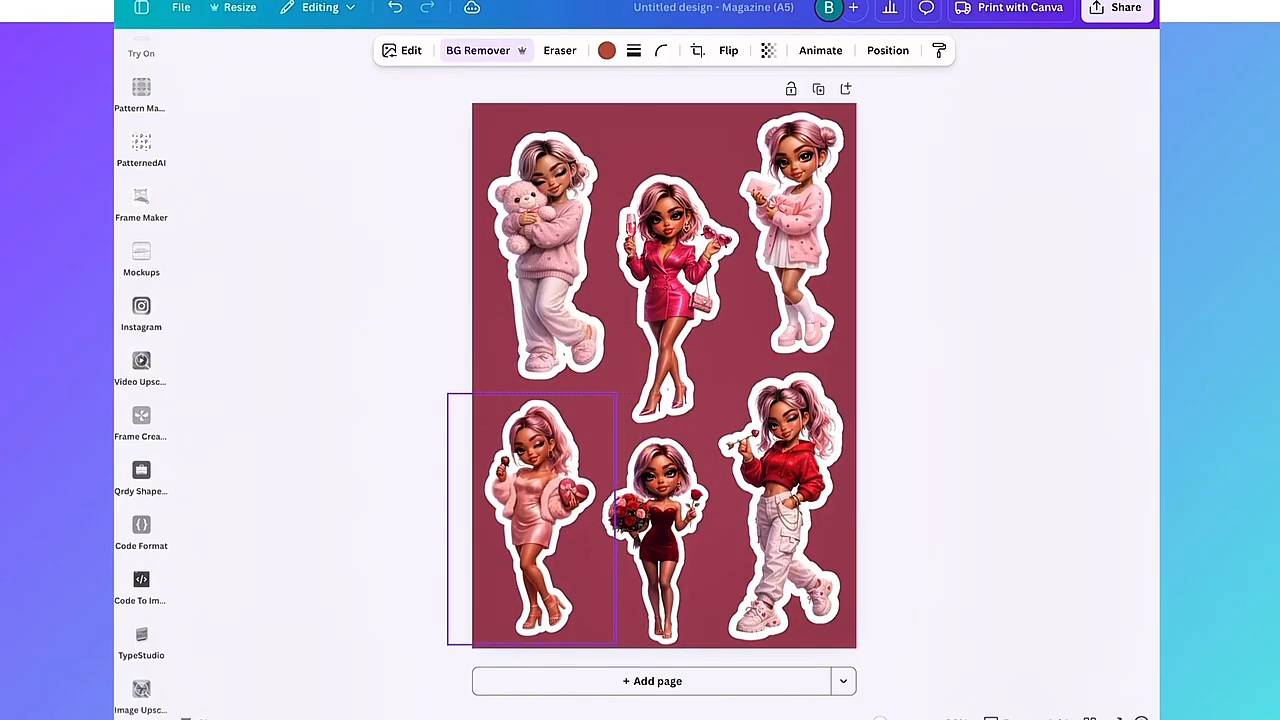
key("Escape")
left_click_drag(670, 290, 670, 283)
key("Escape")
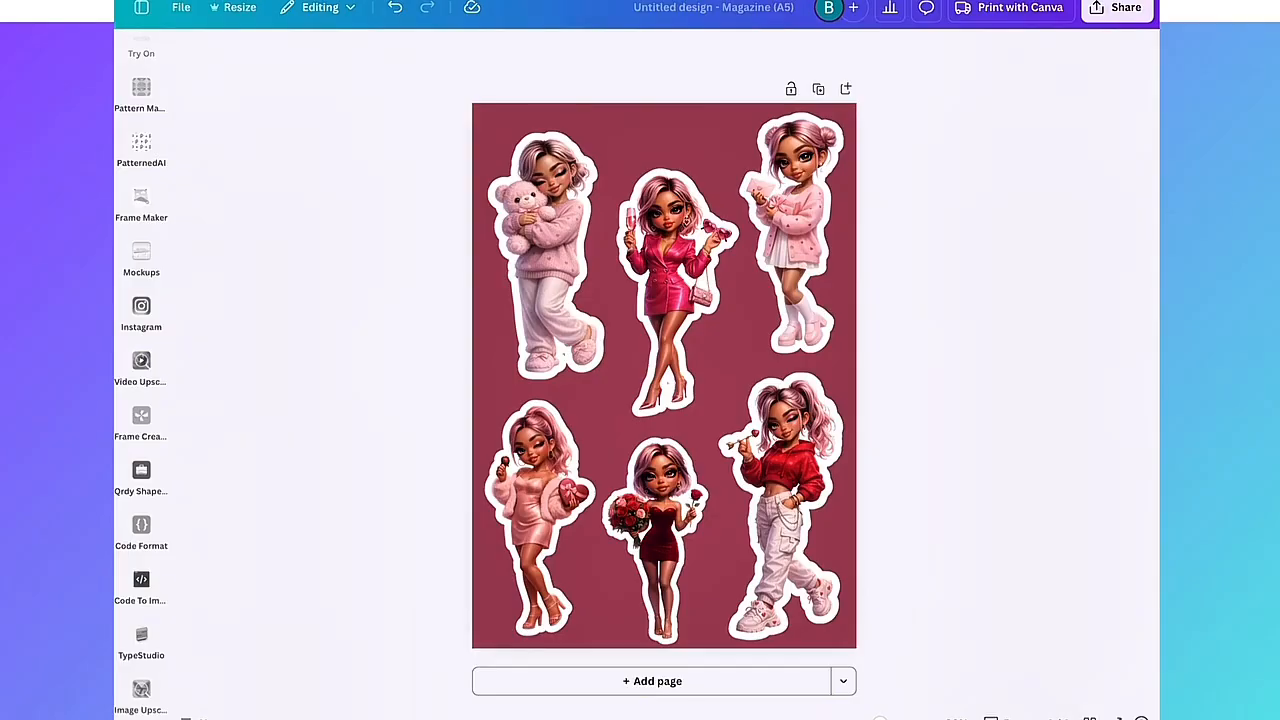
Enter the elements prompt: Create a typography text "Valentine Queen" in cute bubble style font.
scroll(141, 370, "up", 10)
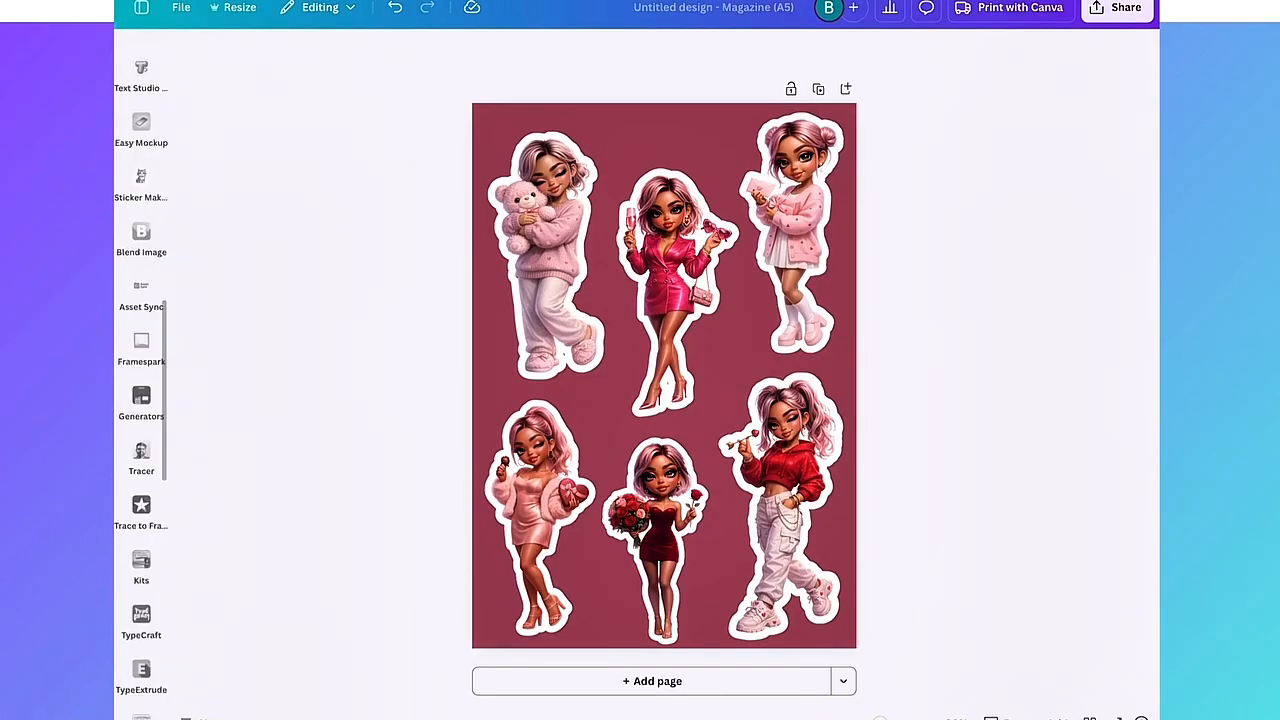
left_click(141, 112)
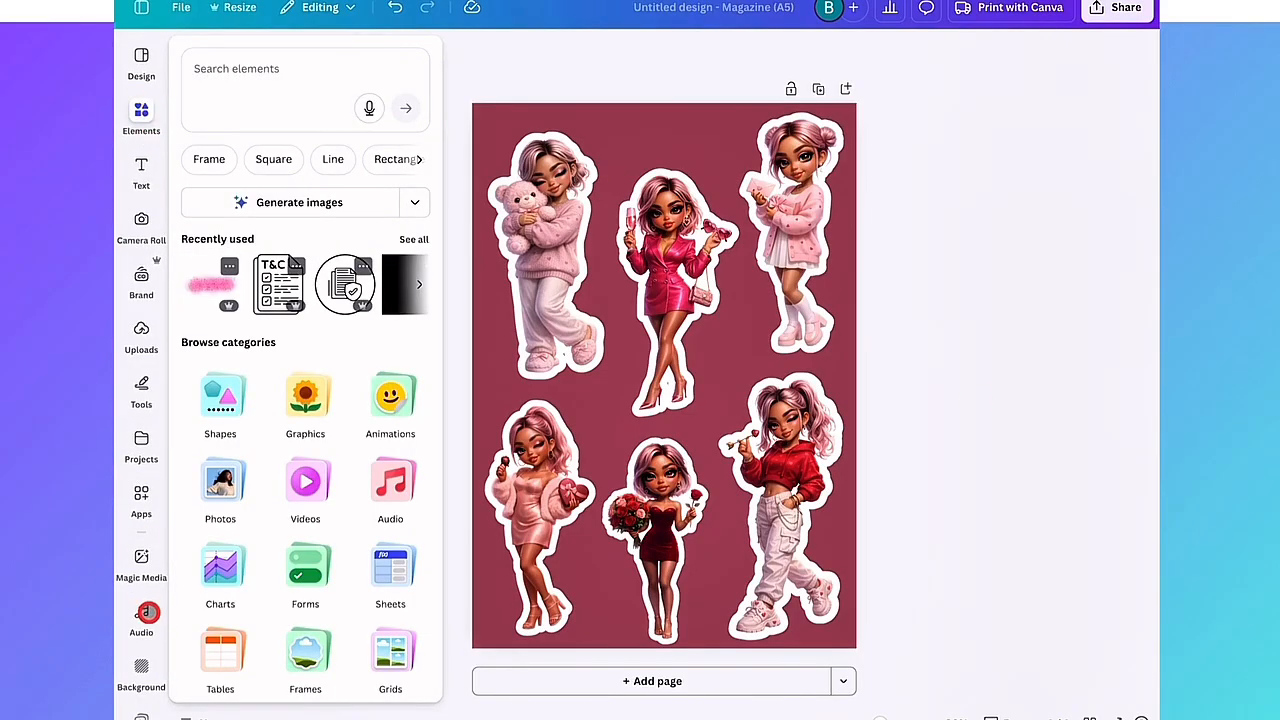
left_click(150, 572)
left_click(143, 114)
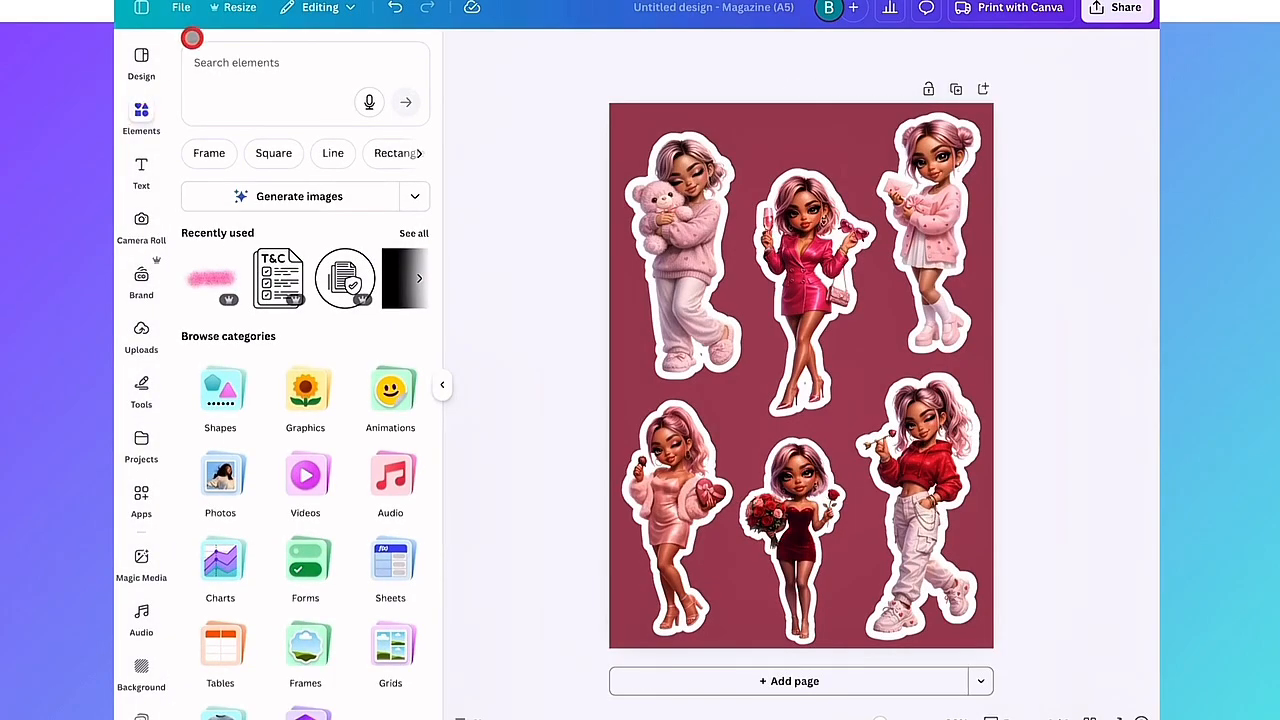
left_click(231, 72)
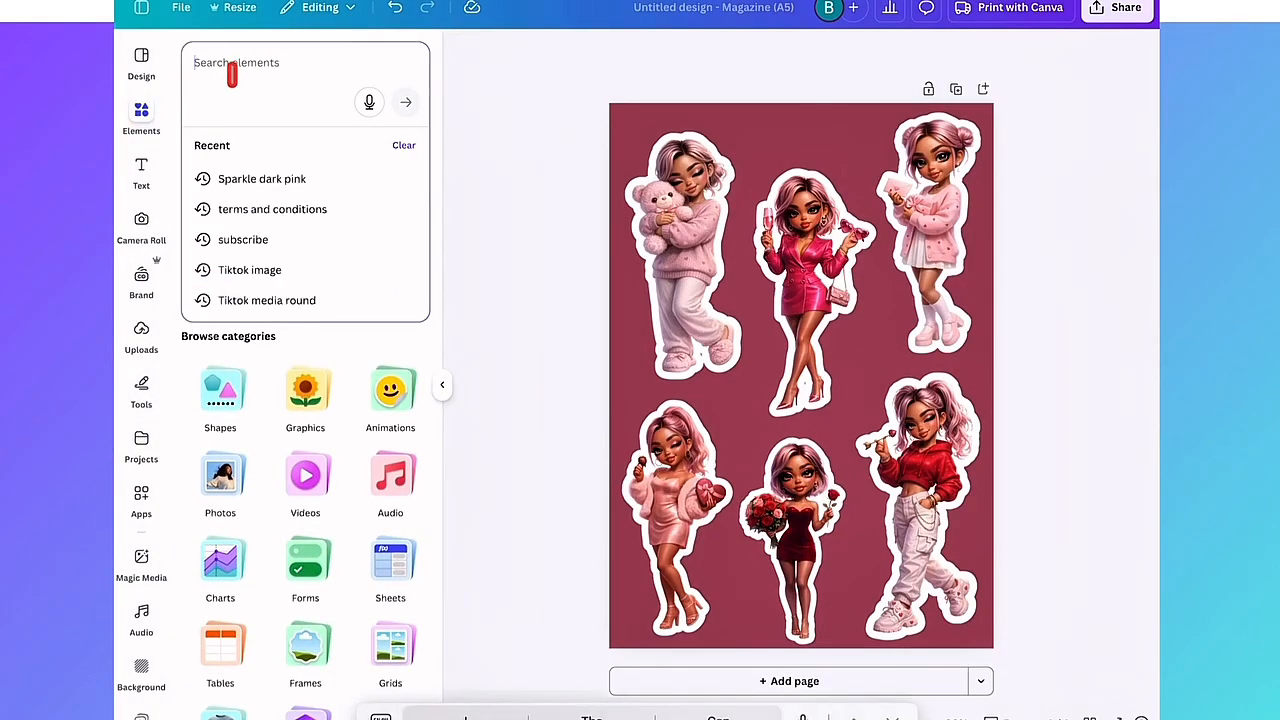
key("ctrl+v")
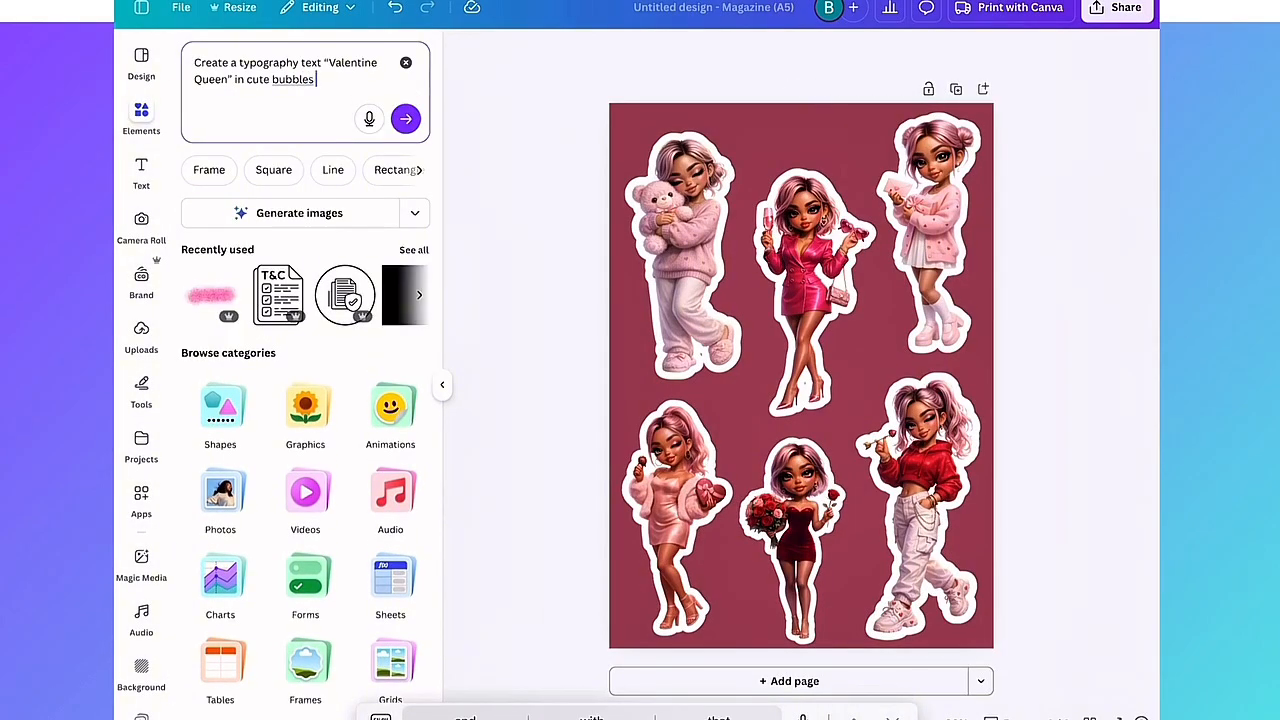
key("BackSpace")
key("BackSpace")
key("BackSpace")
type("ie")
key("BackSpace")
key("BackSpace")
type("e style ")
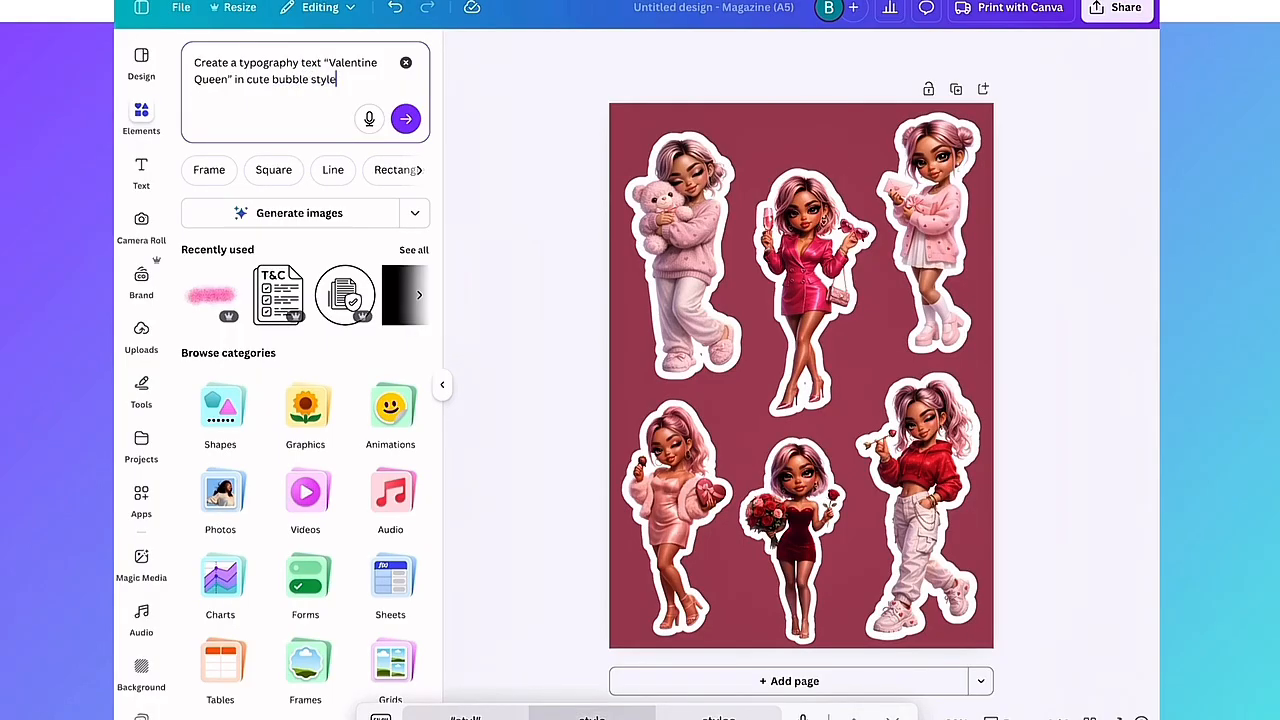
type("font")
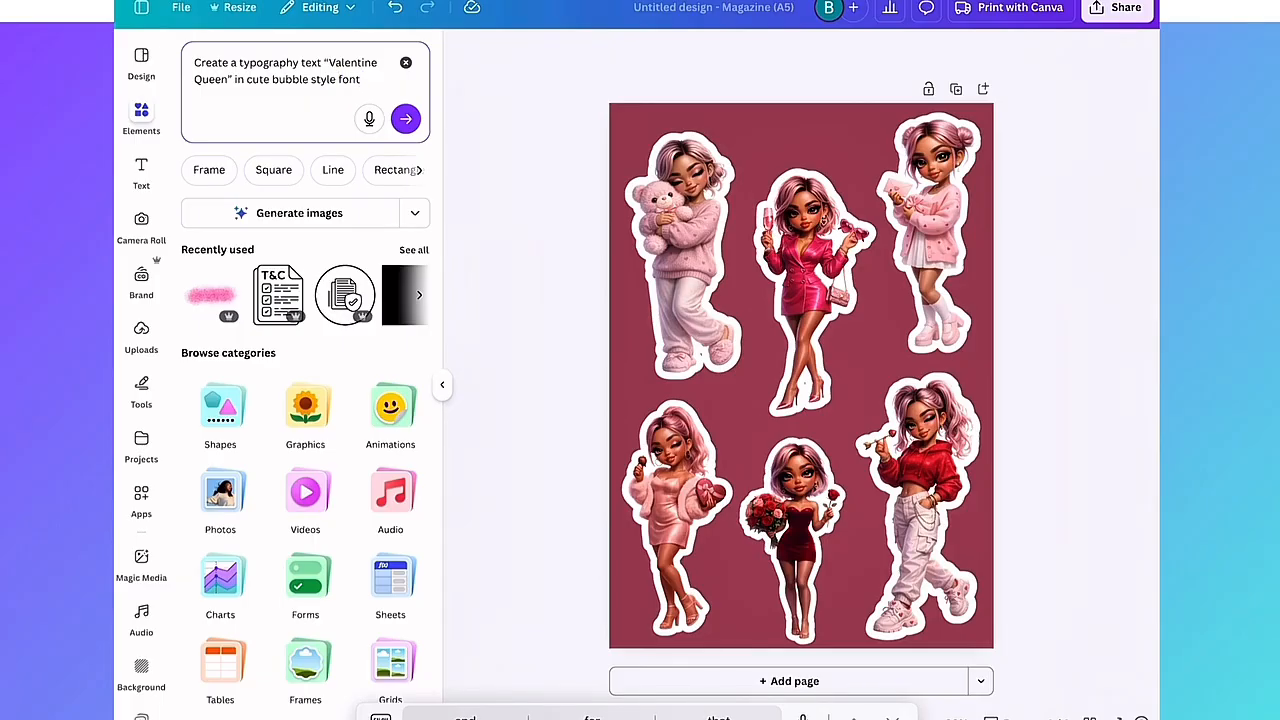
Reword the prompt's ending to "cute bubble style font in pink and red gradient" and generate images from it.
left_click(248, 79)
key("BackSpace")
key("BackSpace")
key("BackSpace")
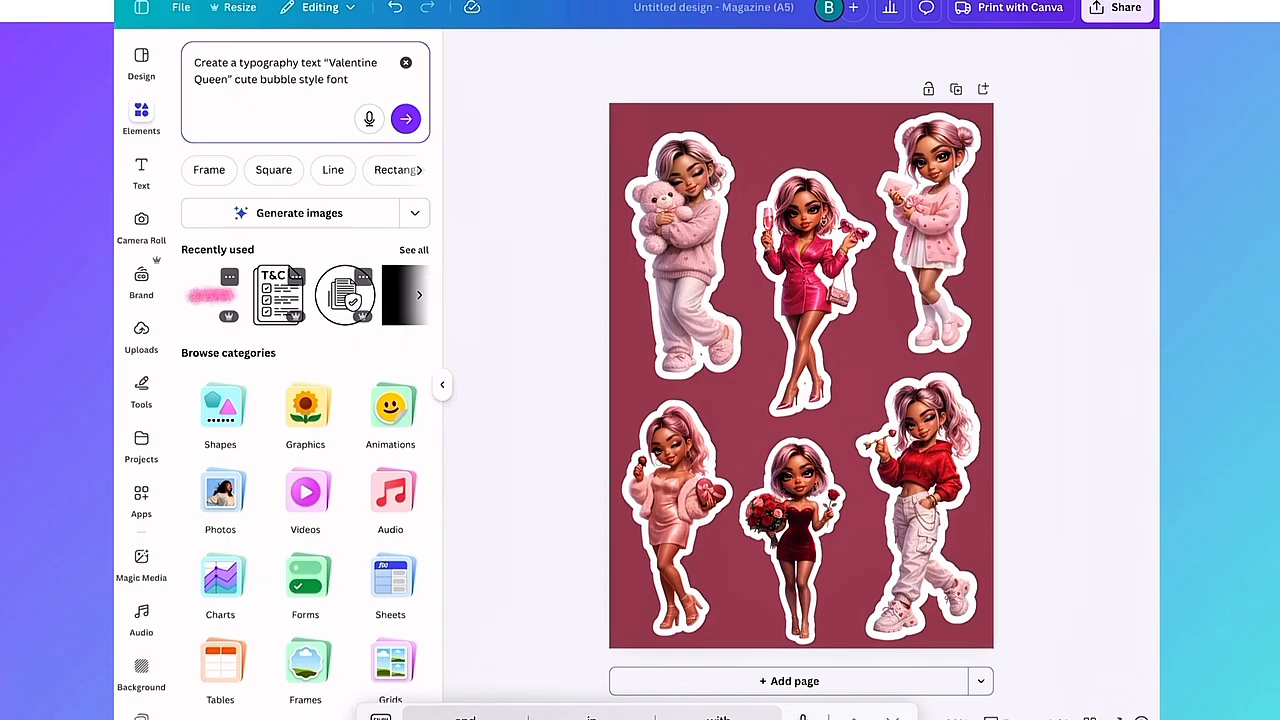
left_click(350, 79)
type("in pin and")
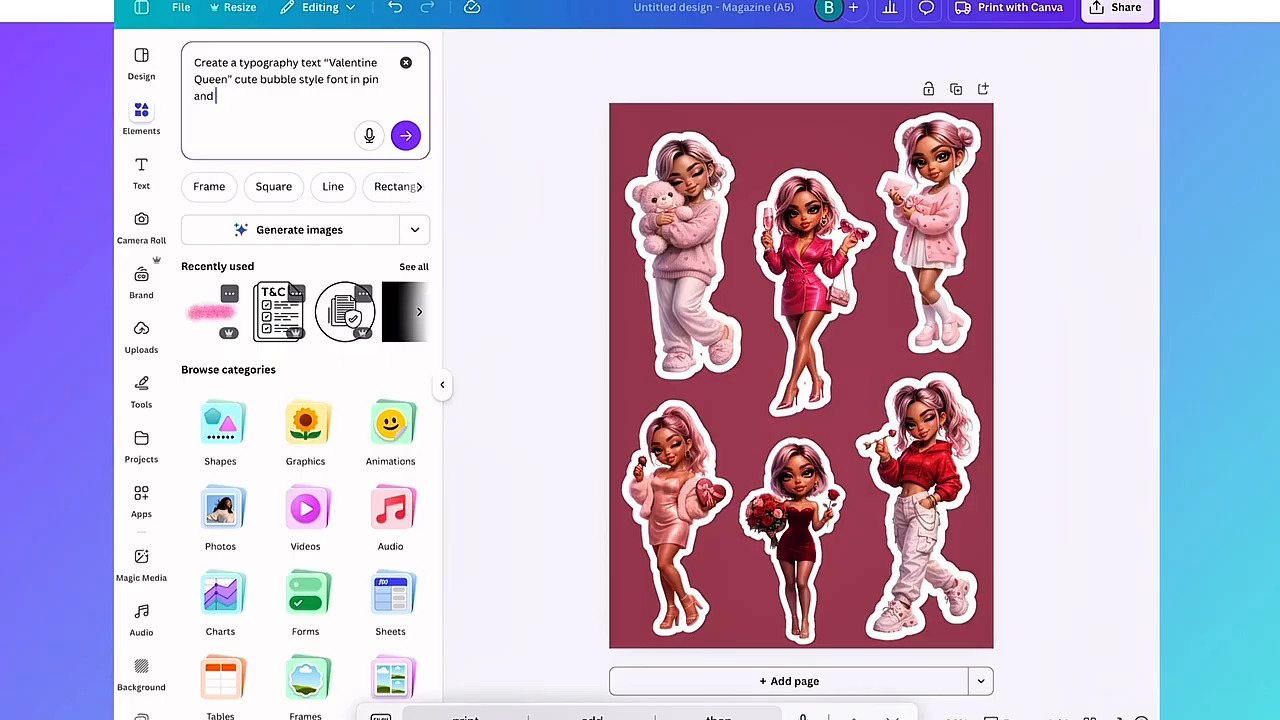
type(" red gradient")
left_click(194, 96)
type("k")
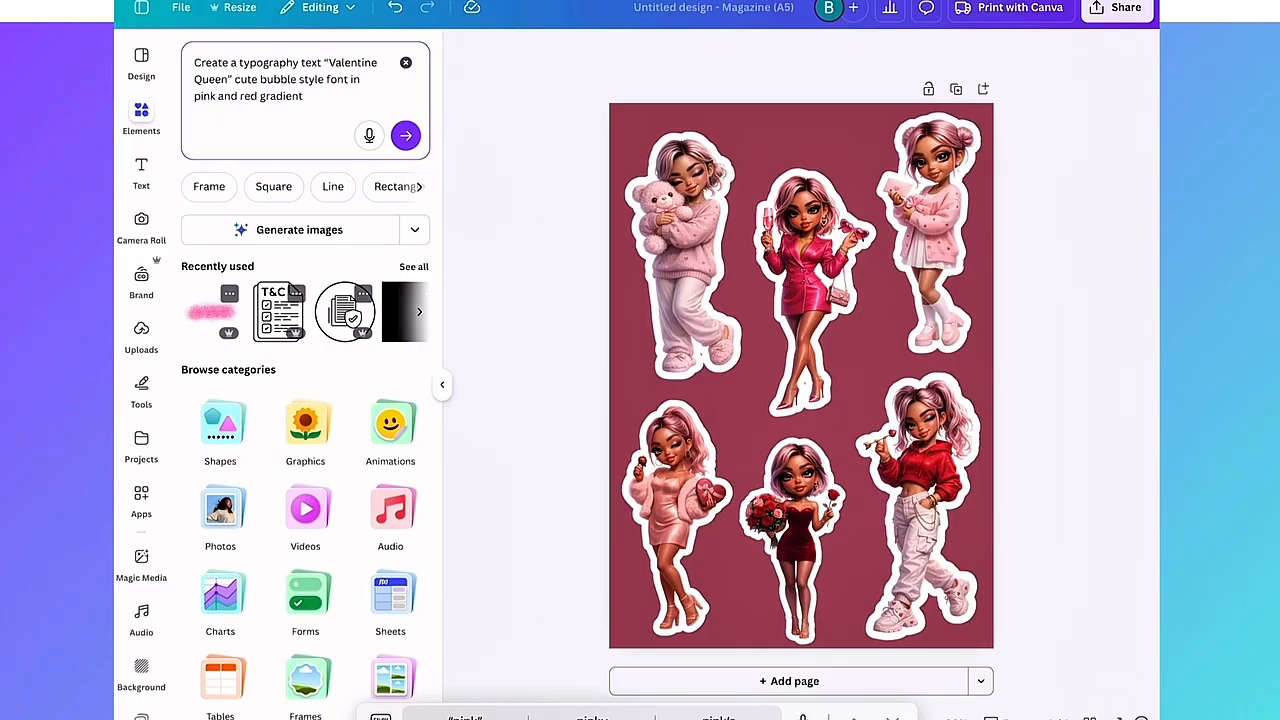
left_click(305, 96)
left_click(280, 232)
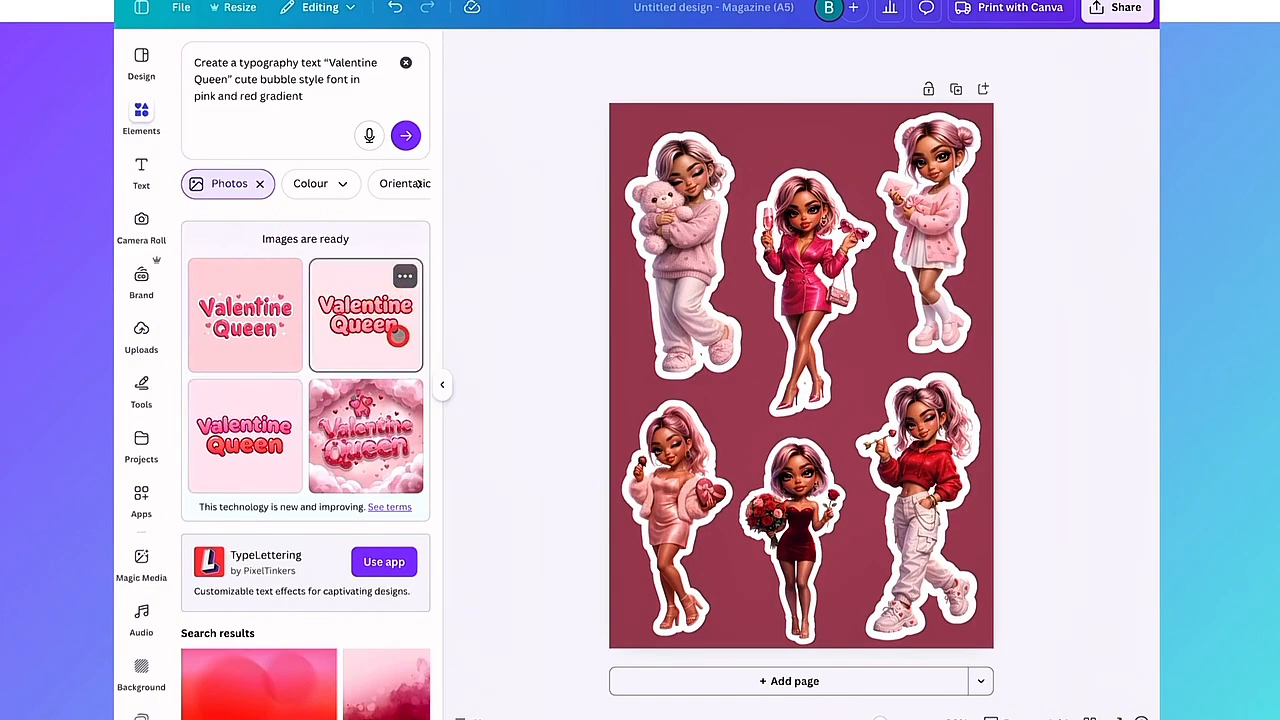
Add the second generated Valentine Queen lettering image to the page and load it as the source in Image Upscaler.
left_click(366, 322)
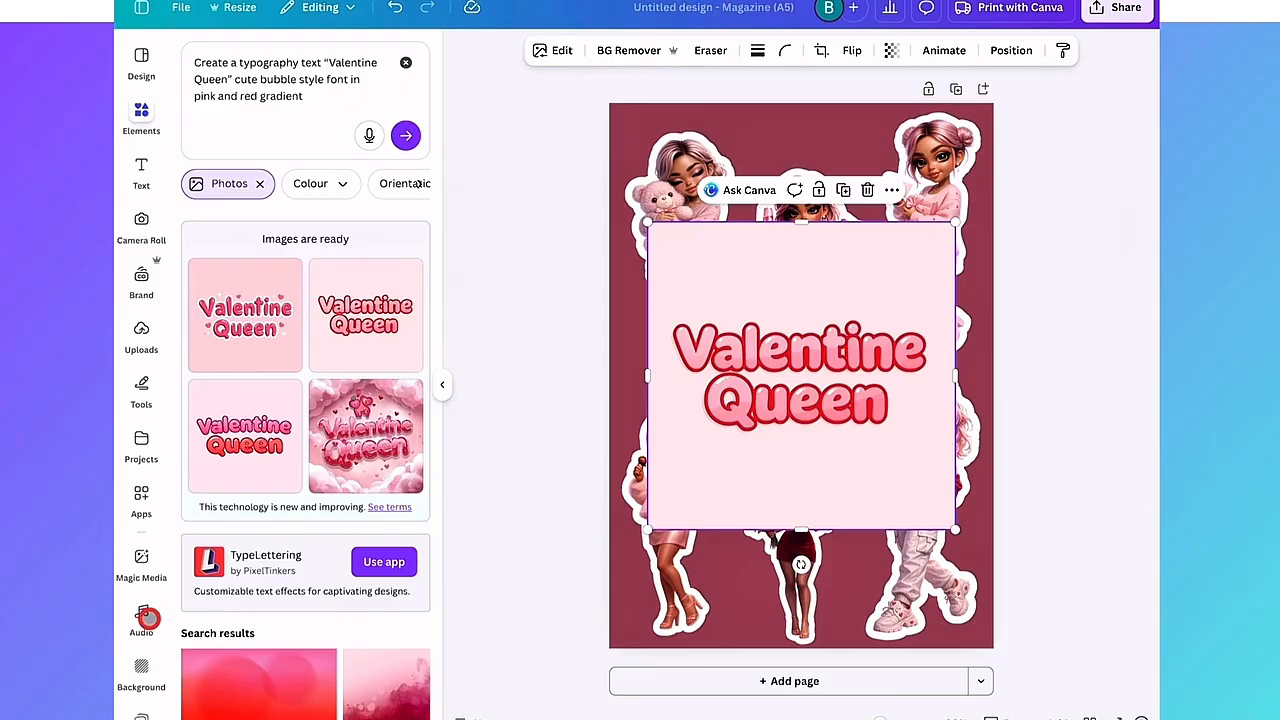
scroll(147, 615, "down", 5)
scroll(147, 615, "down", 5)
left_click(141, 434)
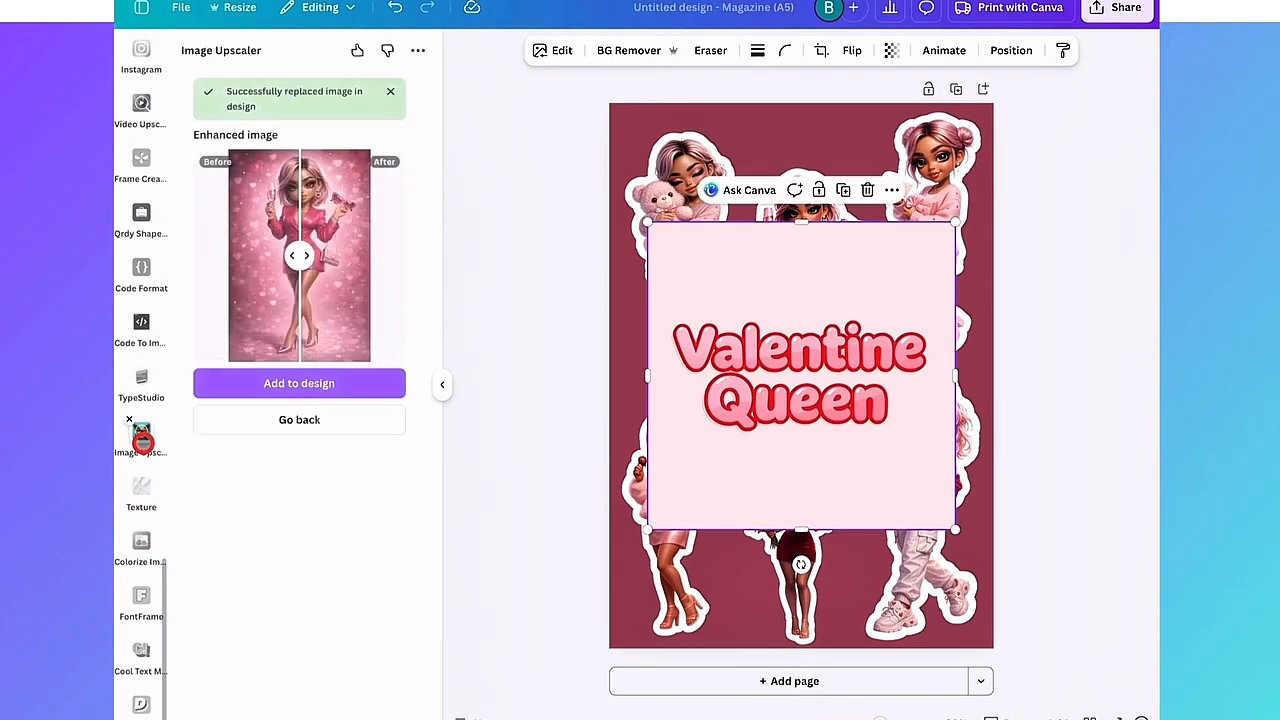
left_click(325, 427)
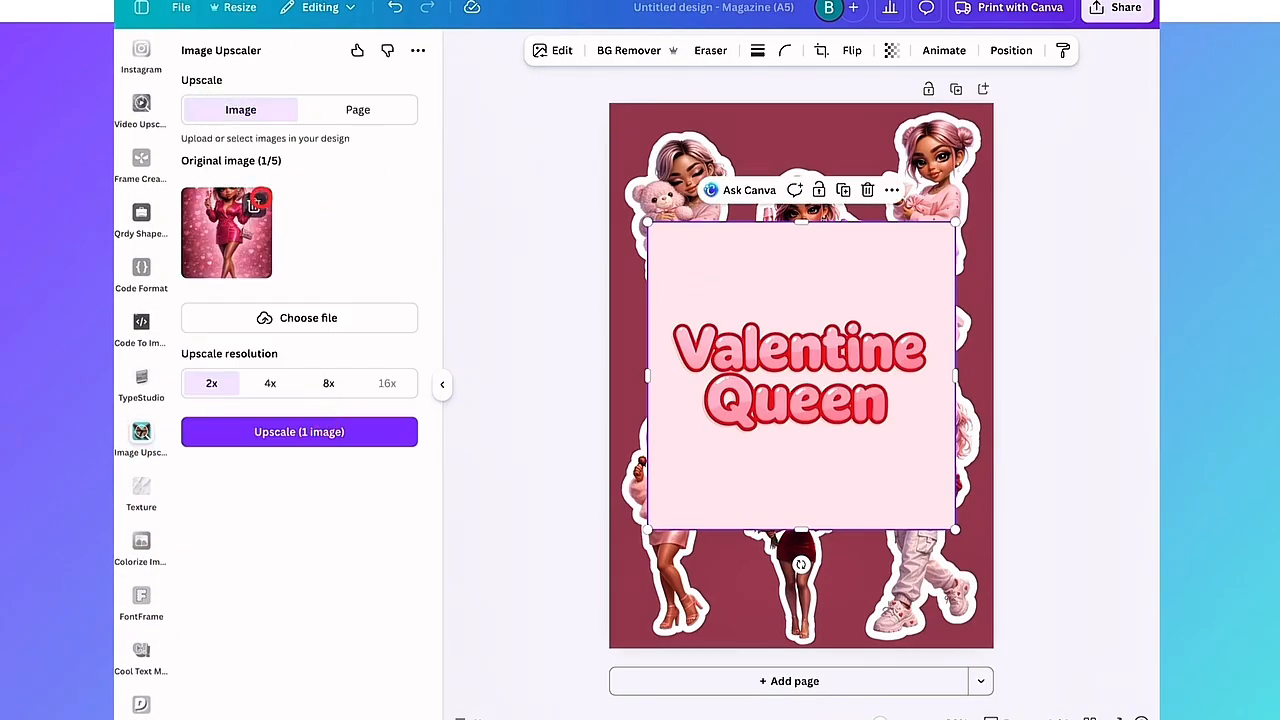
Upscale the Valentine Queen image at 8x and replace the original in the design with the enhanced version.
left_click(328, 383)
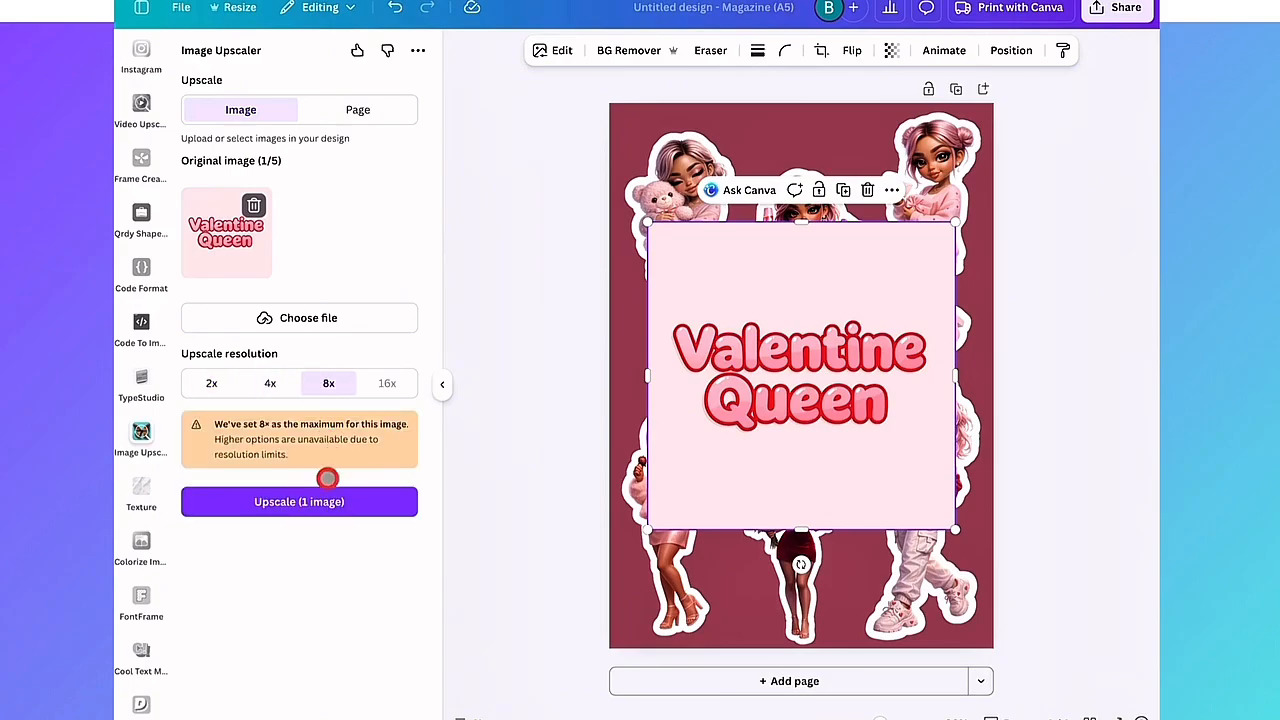
left_click(319, 504)
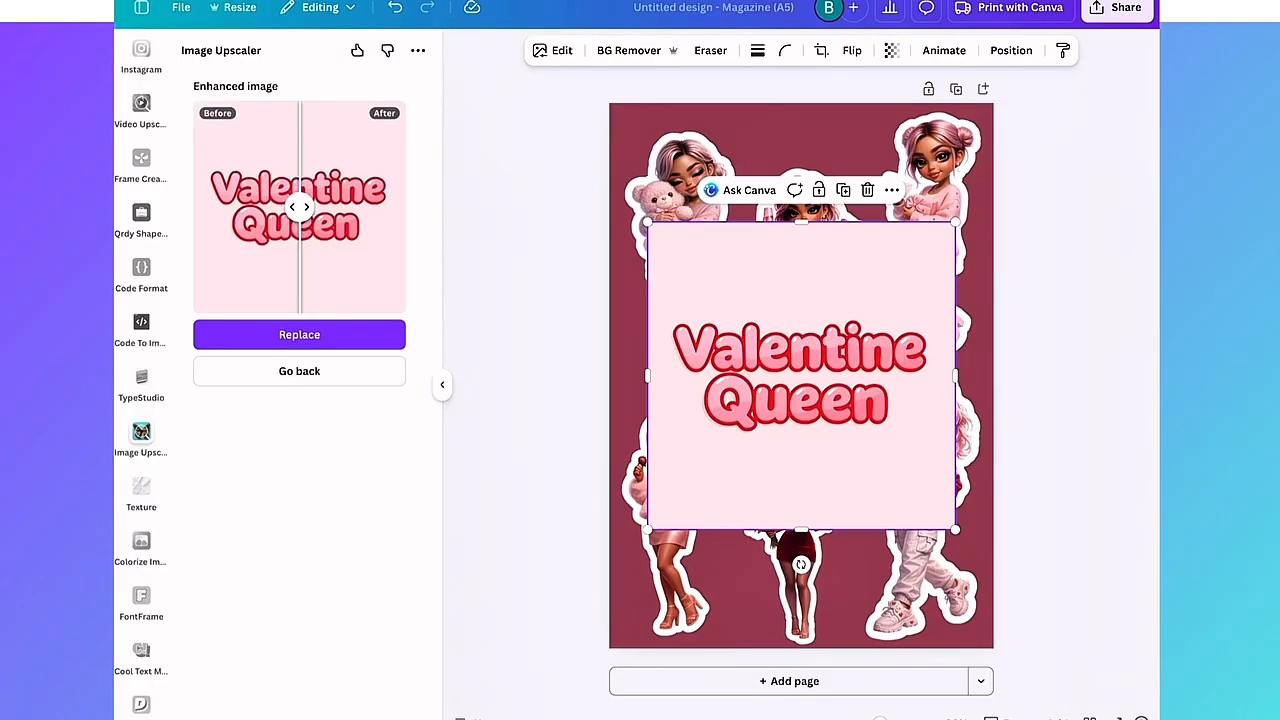
left_click(299, 334)
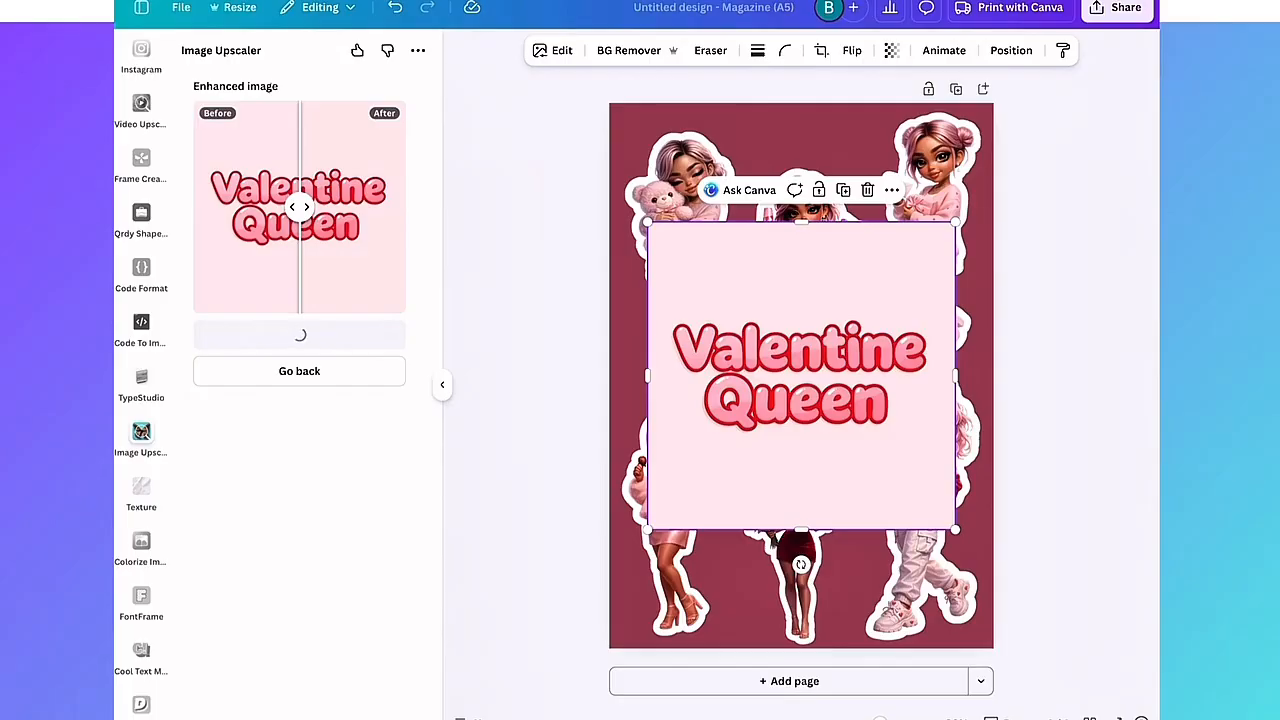
Crop the Valentine Queen image above and below its lettering, move it up the page, and remove its background.
left_click_drag(801, 222, 801, 297)
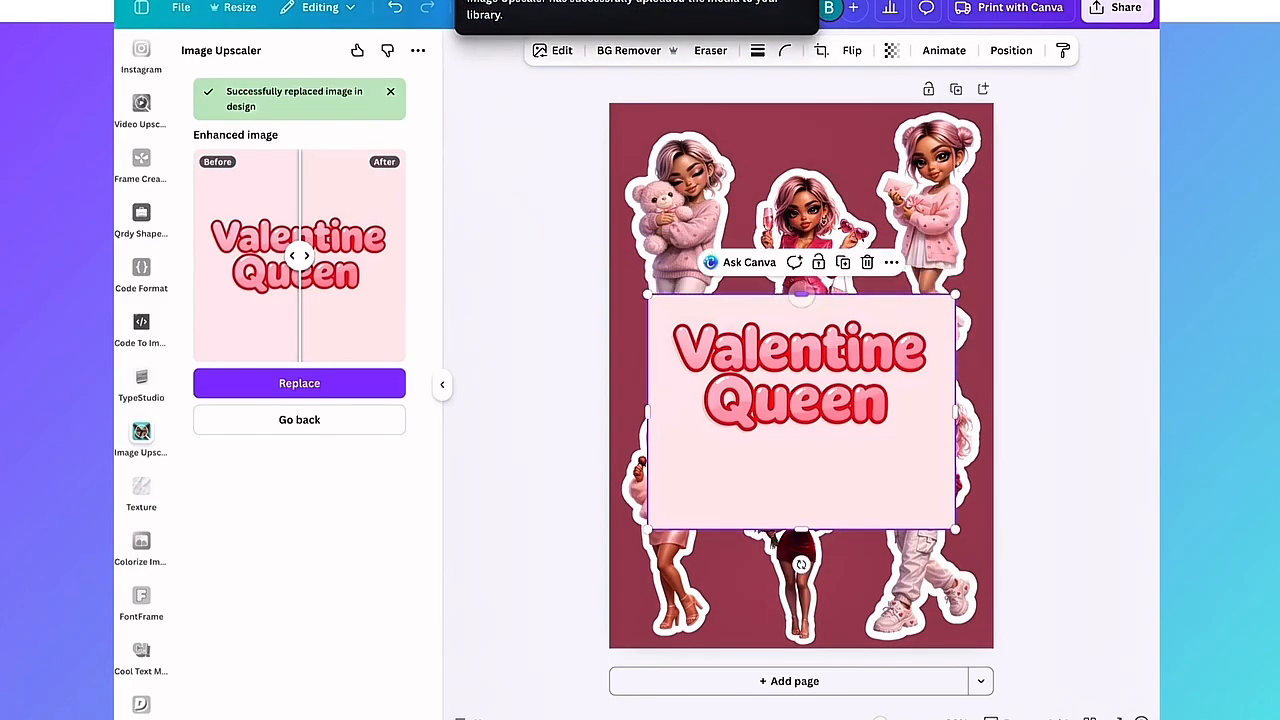
left_click_drag(801, 360, 781, 291)
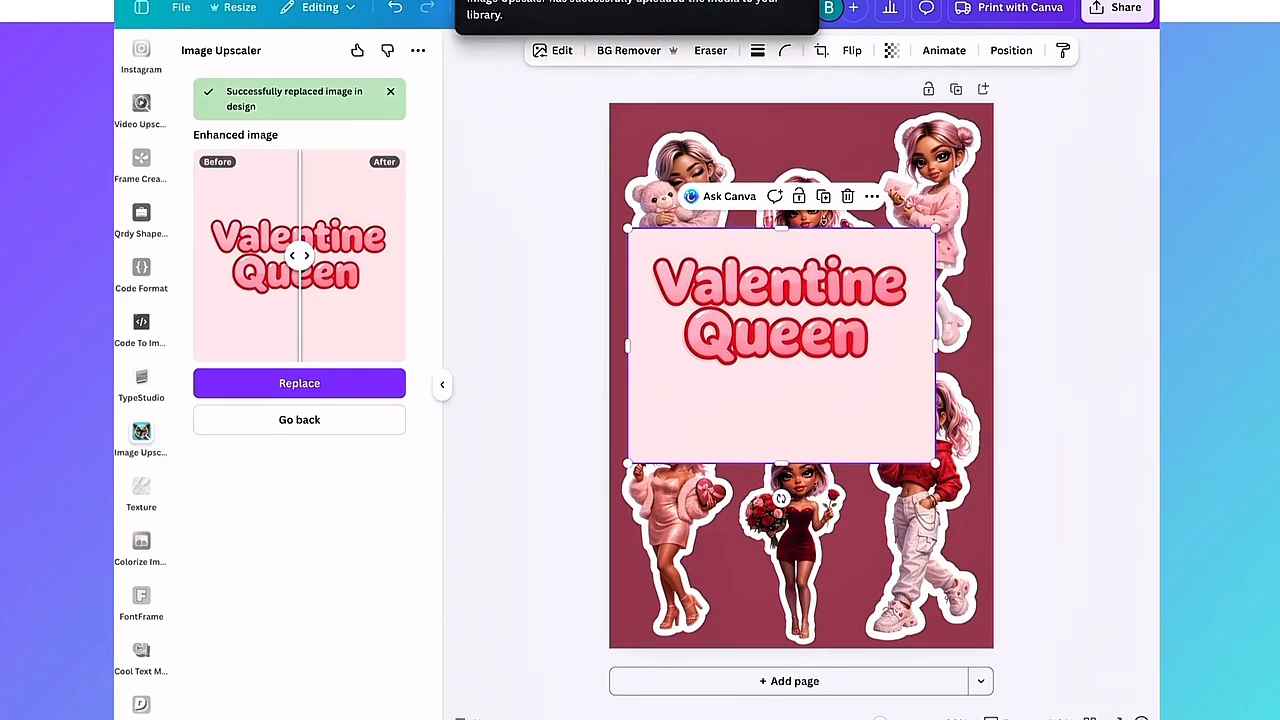
left_click_drag(781, 463, 781, 382)
left_click_drag(781, 229, 781, 233)
left_click_drag(781, 382, 781, 394)
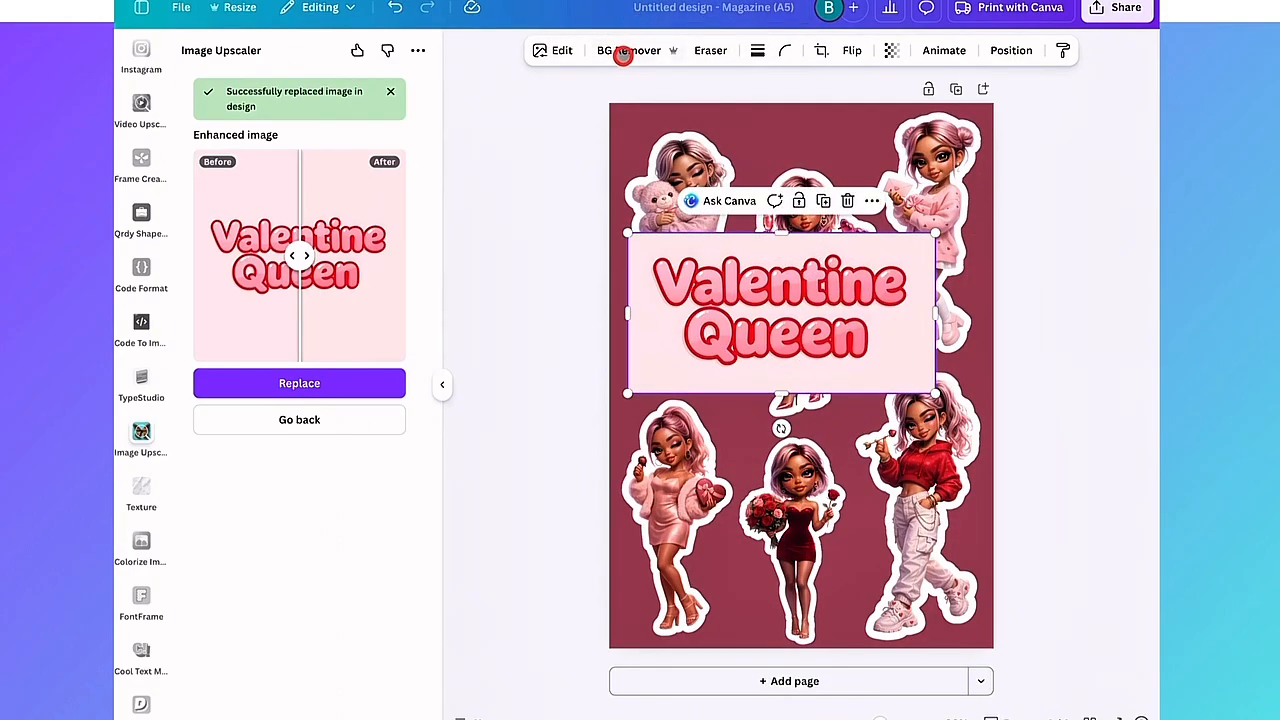
left_click(623, 52)
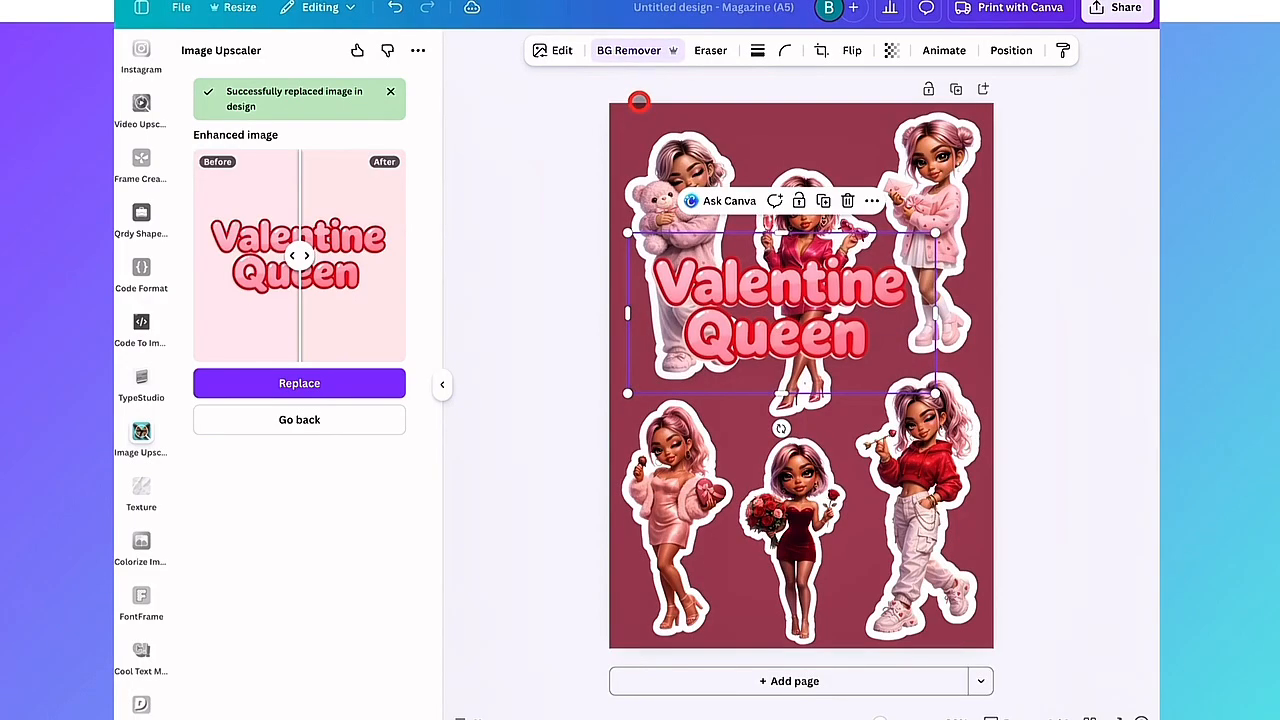
Shrink the Valentine Queen lettering, centre it near the page's top edge, and copy the pink-cardigan character's white outline style onto it.
left_click_drag(935, 232, 789, 308)
left_click_drag(709, 350, 801, 141)
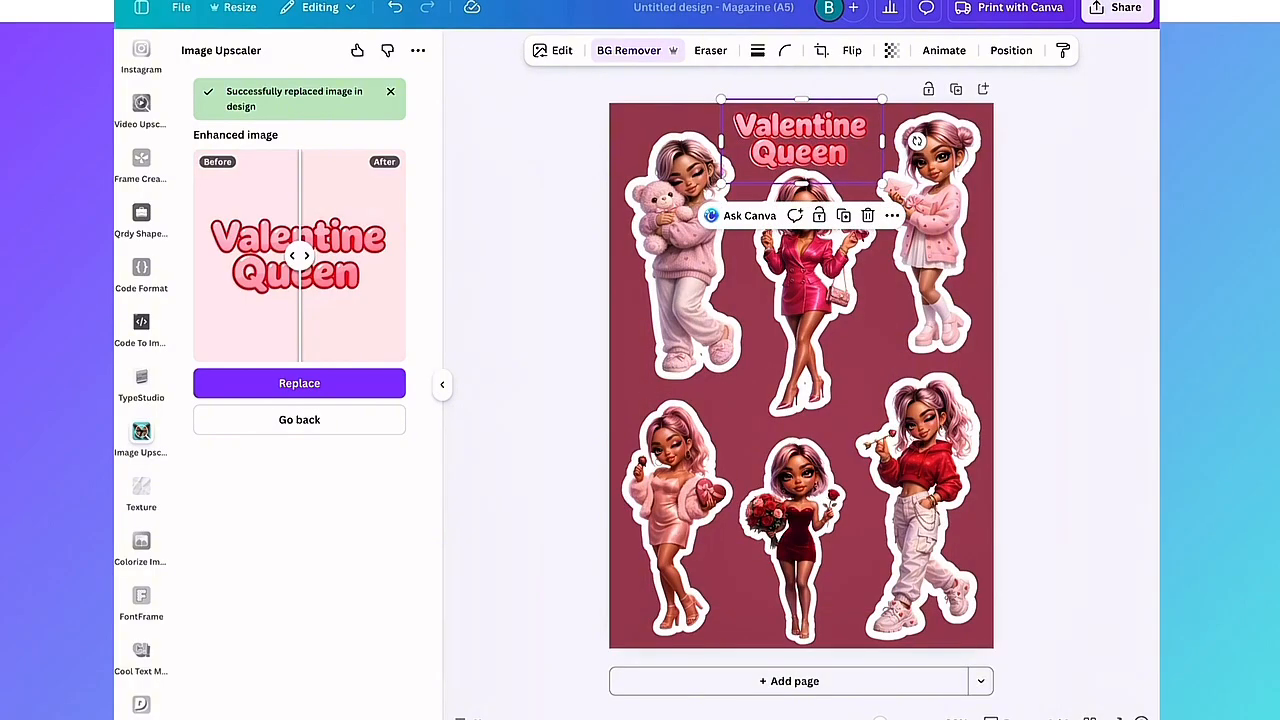
left_click(927, 232)
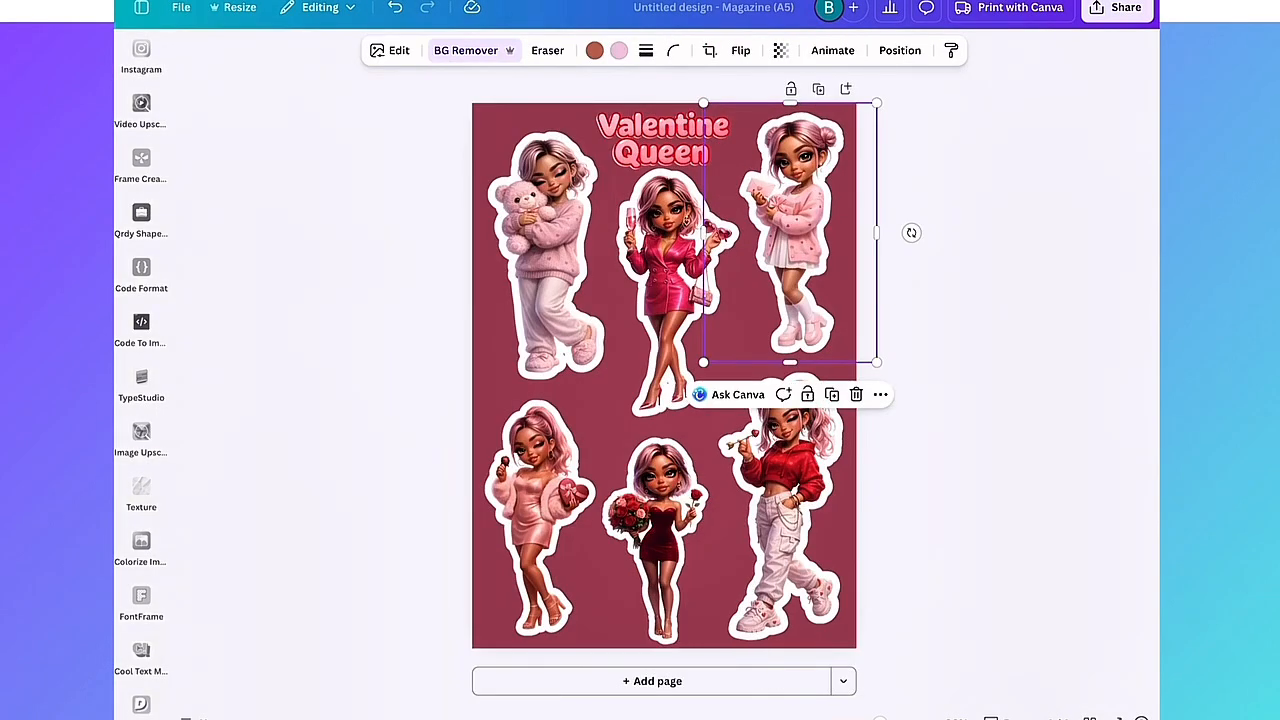
left_click(951, 50)
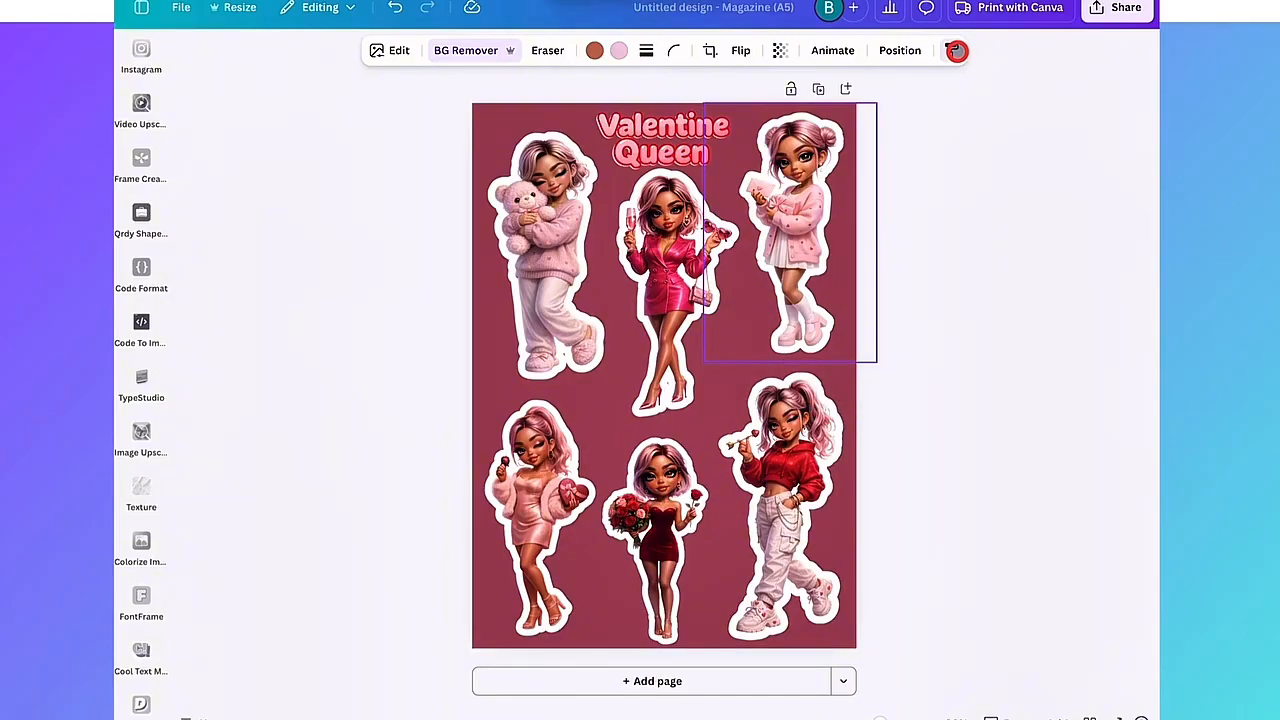
left_click(660, 127)
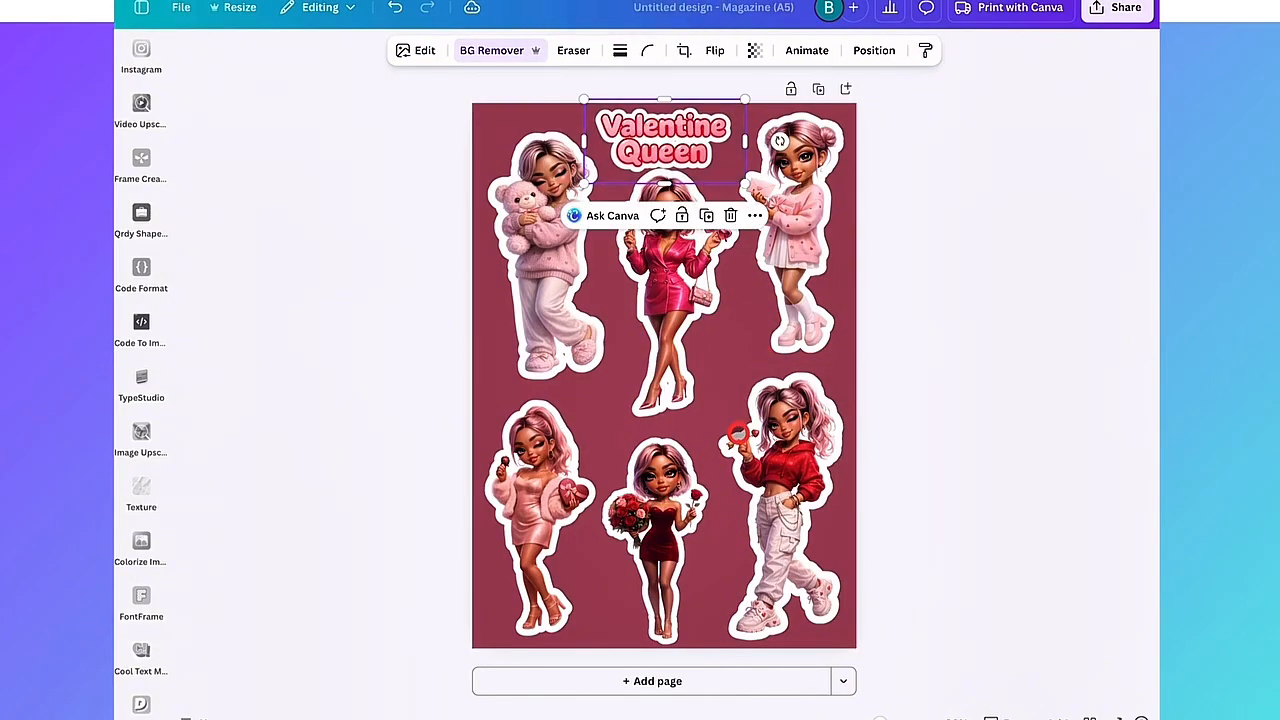
Scale down the hot pink blazer character so that it fits below the Valentine Queen lettering.
left_click(737, 432)
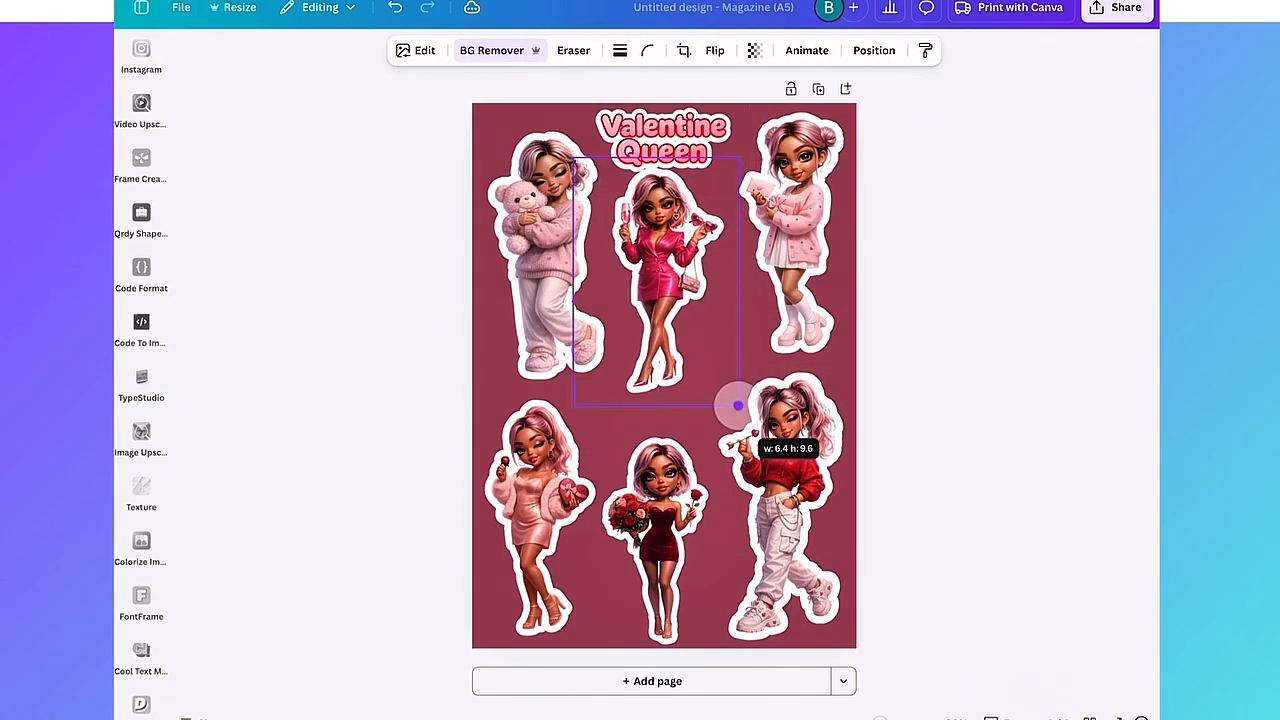
left_click_drag(737, 403, 747, 435)
key("Escape")
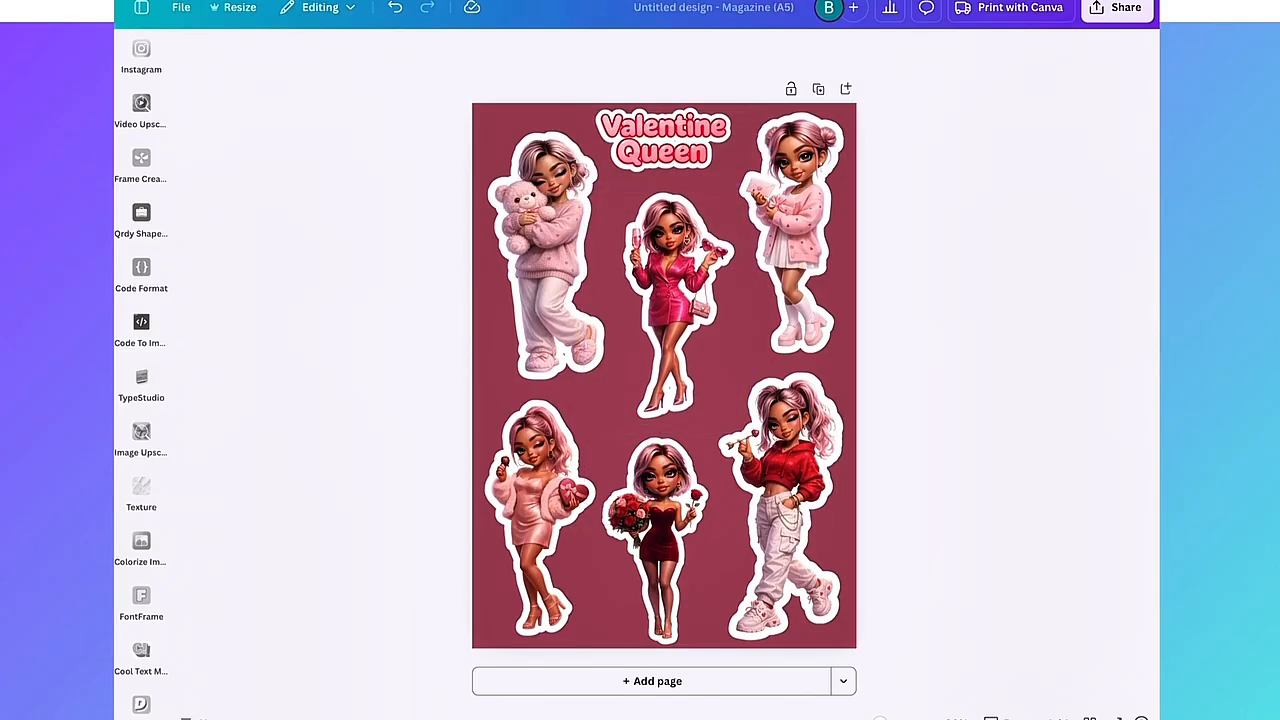
Nudge the teddy bear character slightly left and the rose bouquet character slightly right to even out the spacing.
left_click(545, 255)
left_click_drag(545, 255, 538, 250)
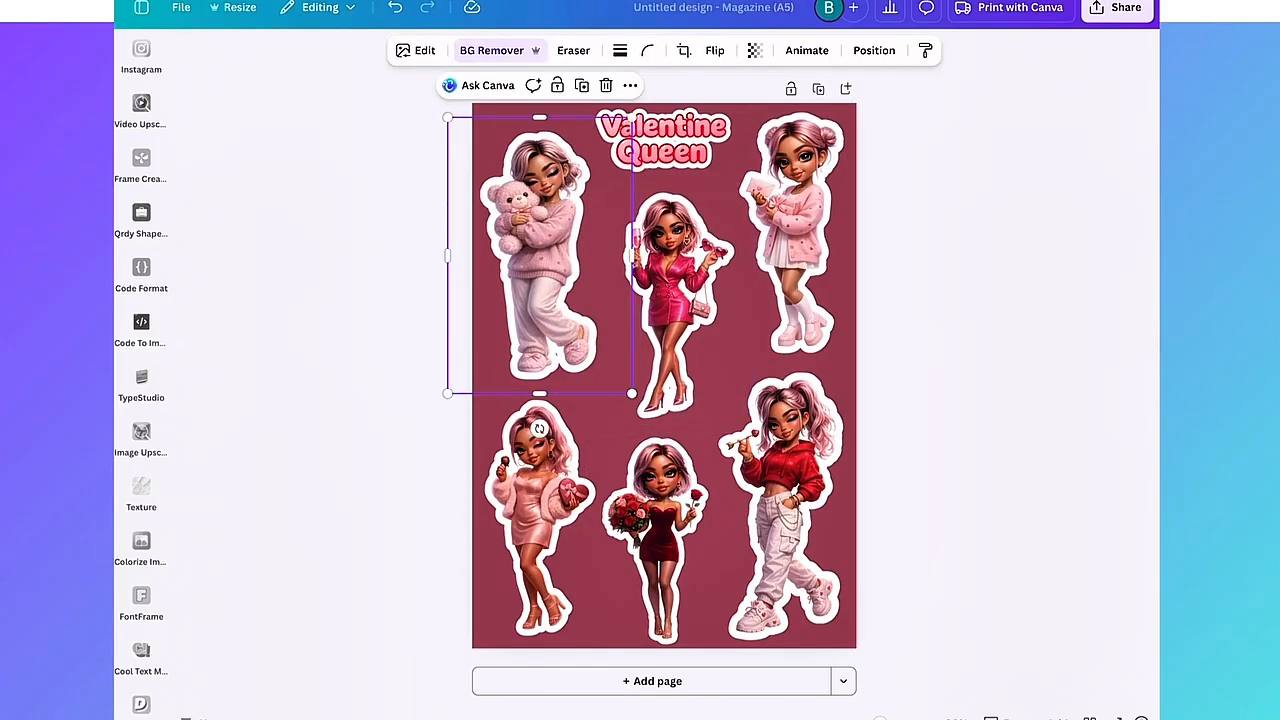
left_click(657, 530)
left_click_drag(657, 530, 664, 532)
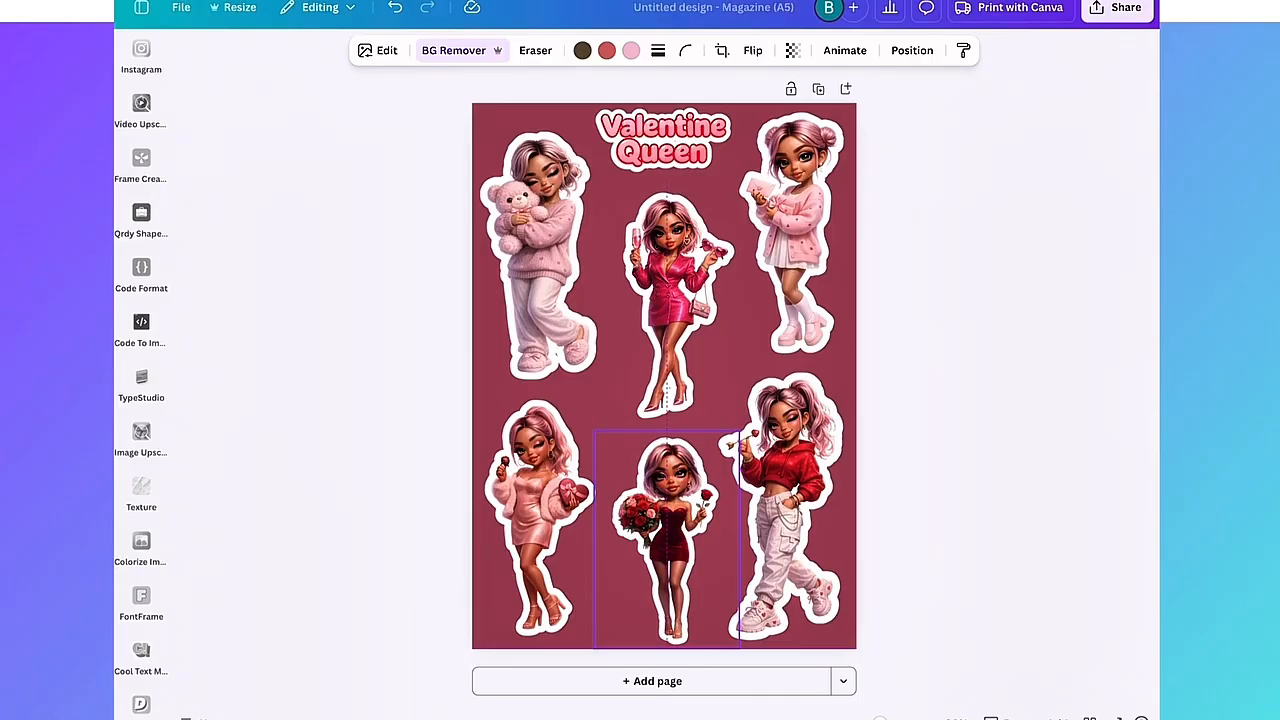
key("Escape")
Slightly shrink the character in the red hoodie and white cargo trousers, and shift the pink satin dress character right.
left_click(780, 500)
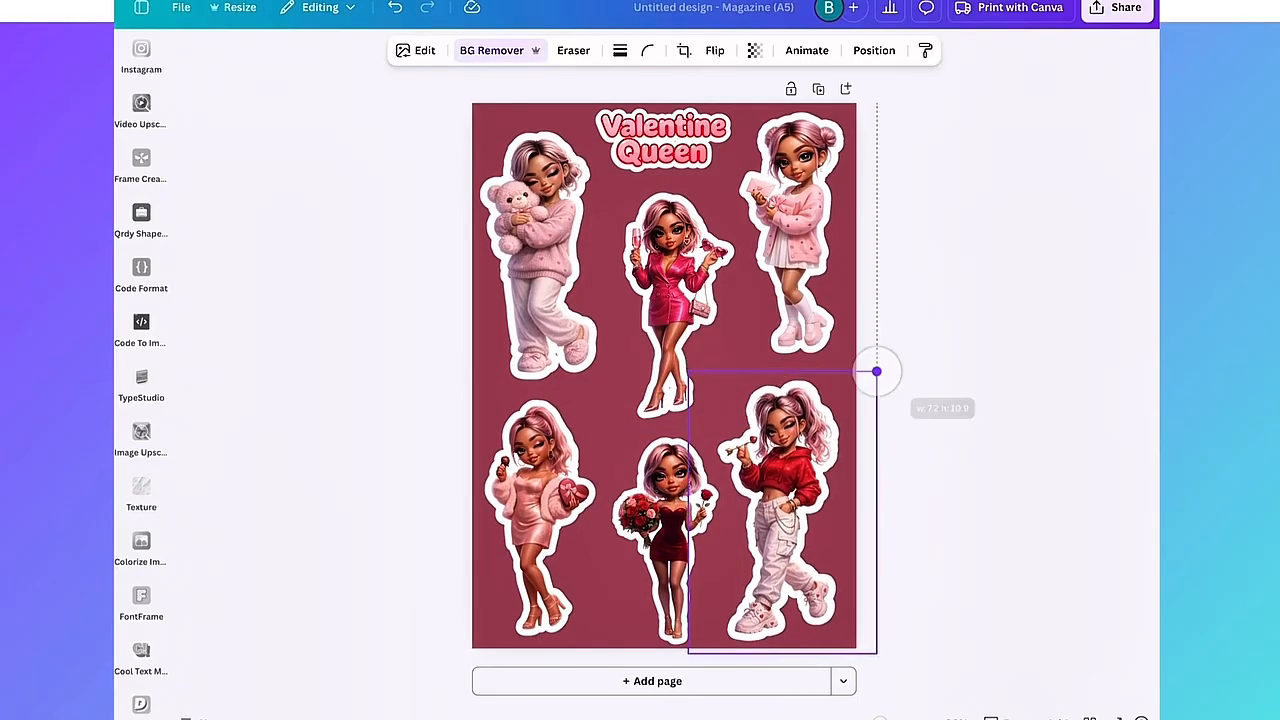
left_click_drag(874, 369, 876, 373)
left_click(540, 520)
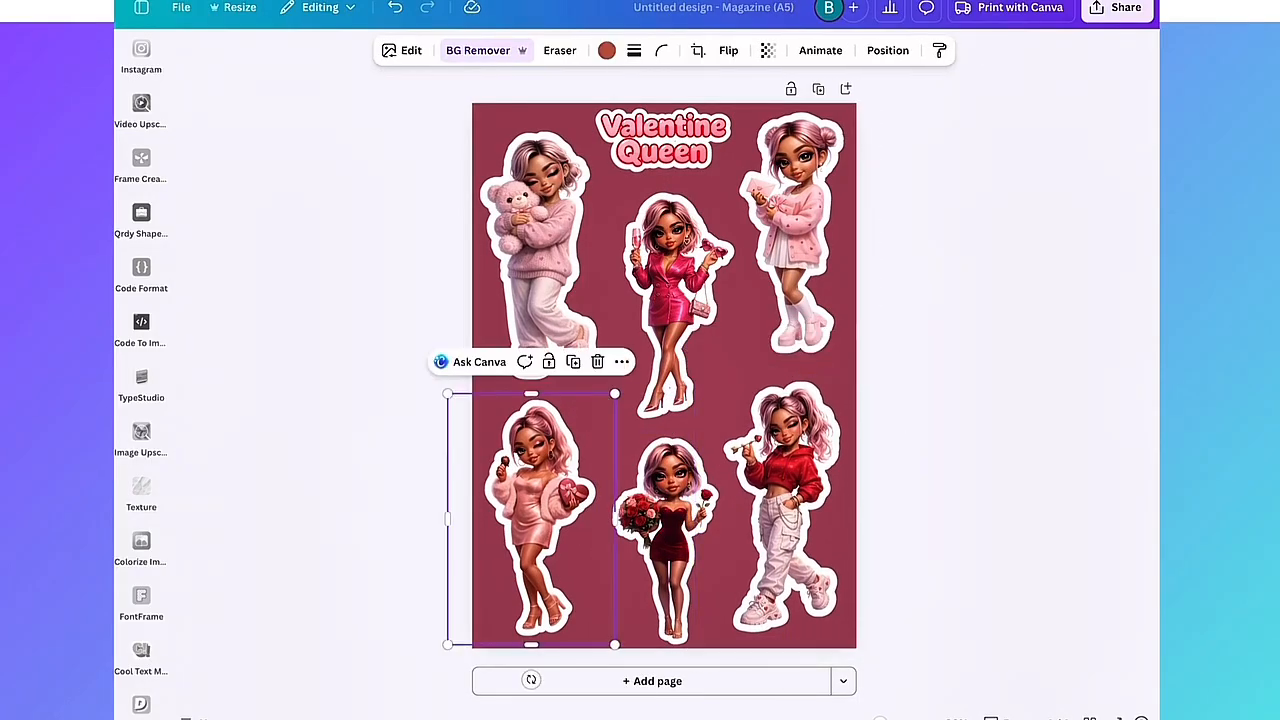
left_click_drag(540, 520, 555, 520)
key("Escape")
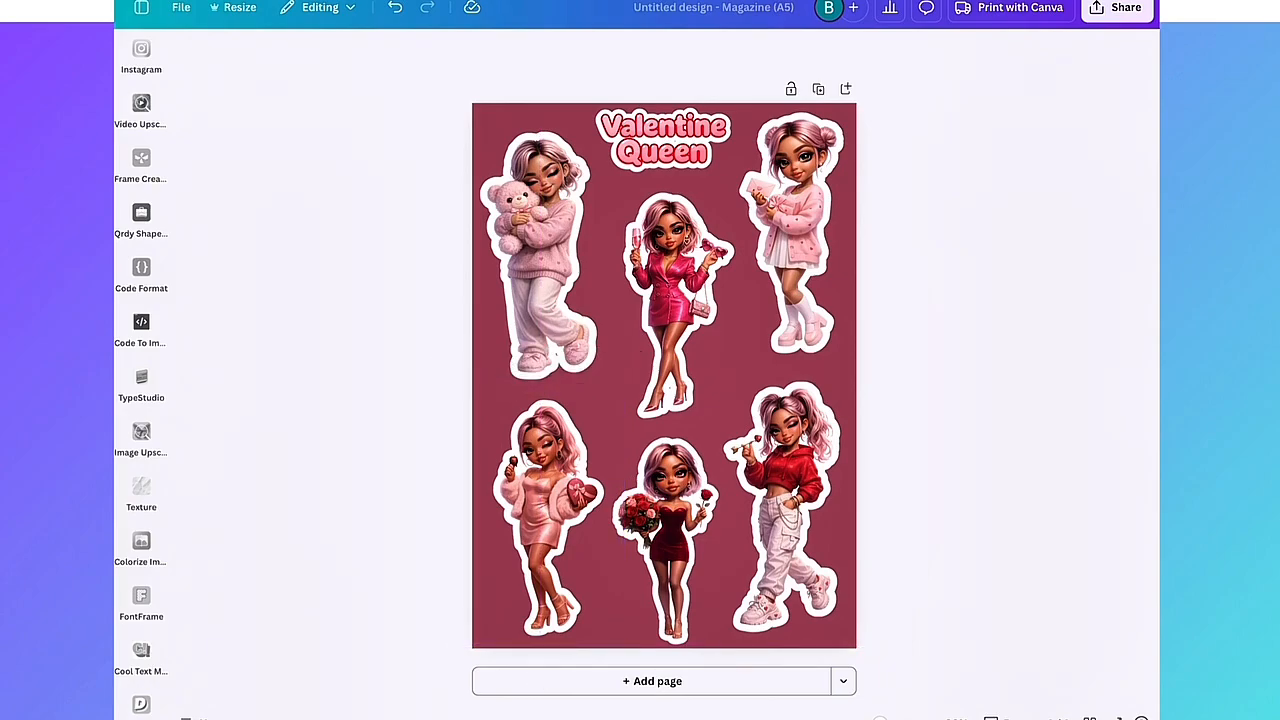
Move the Valentine Queen lettering slightly down from the page's top edge.
left_click(663, 138)
left_click_drag(663, 138, 664, 142)
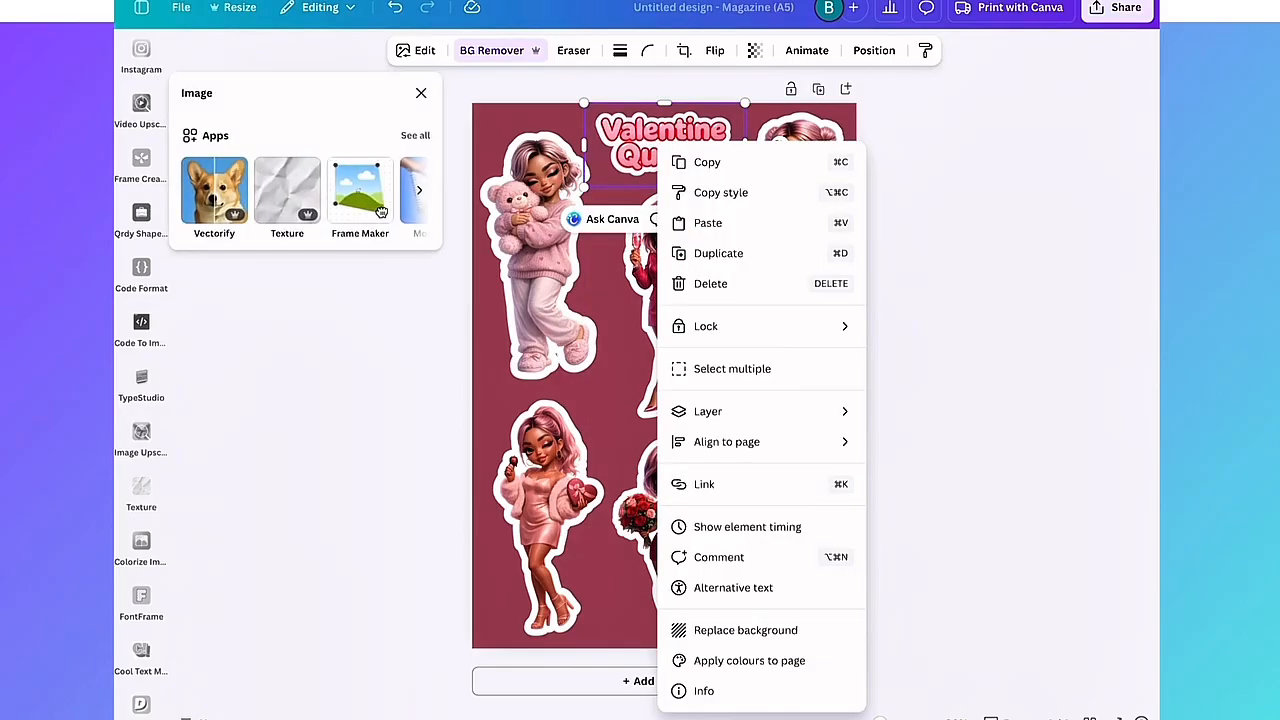
key("Escape")
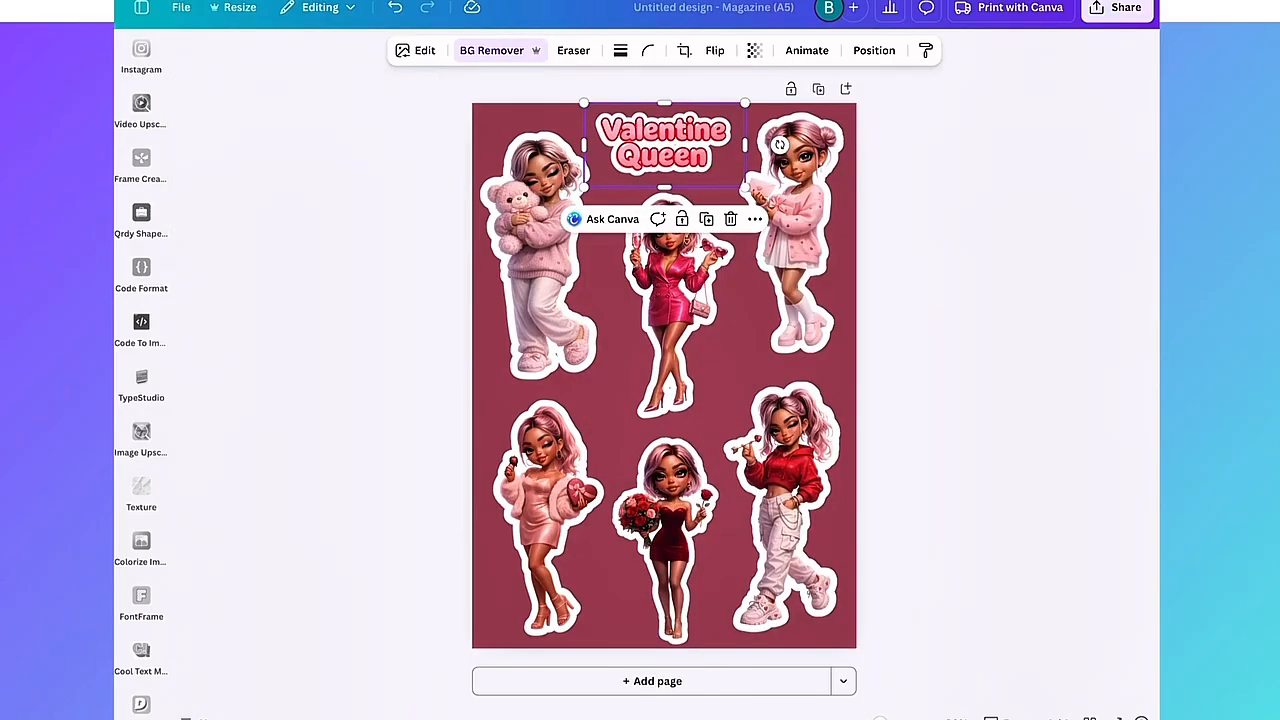
key("Escape")
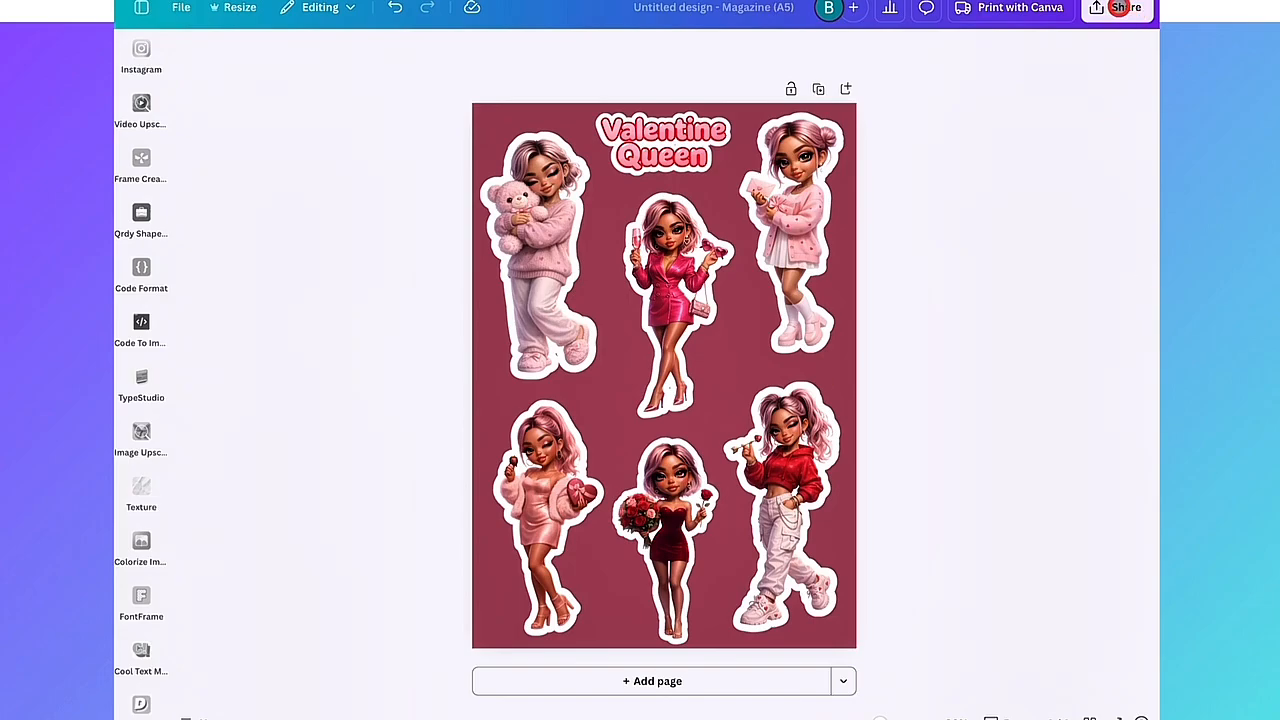
Download the sticker sheet as a PNG at size 1, keeping its background.
left_click(1120, 7)
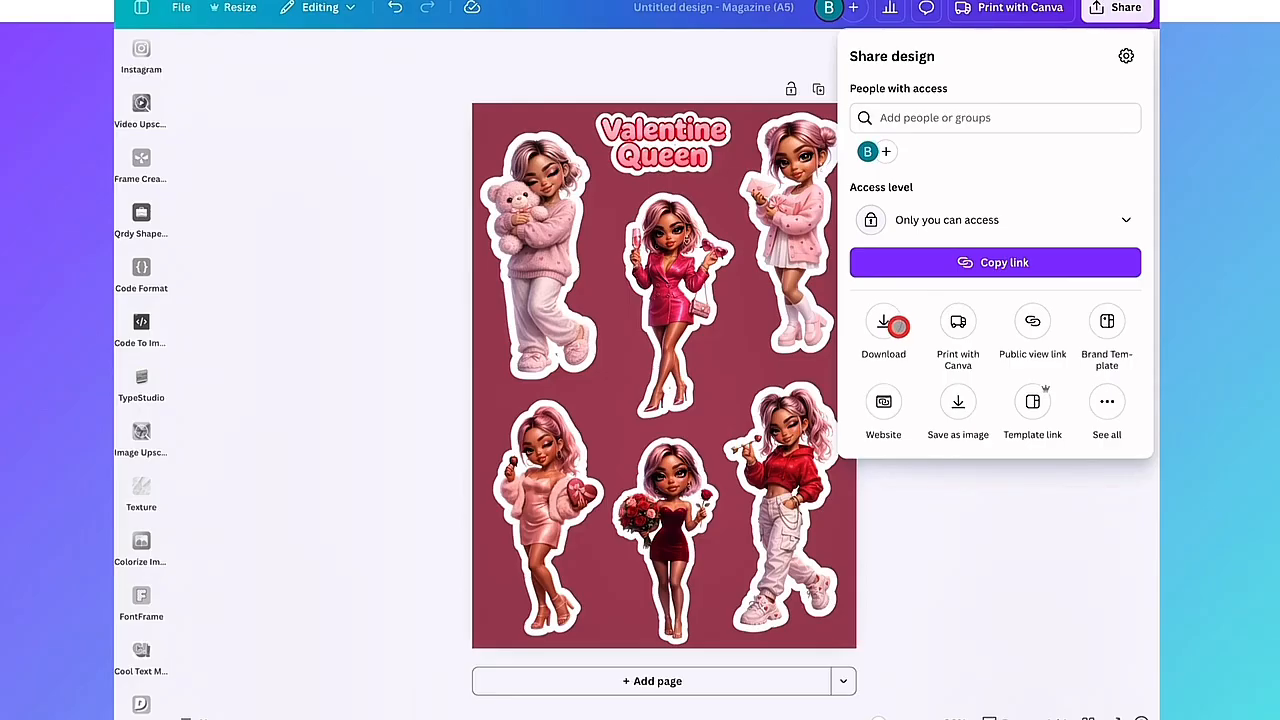
left_click(887, 322)
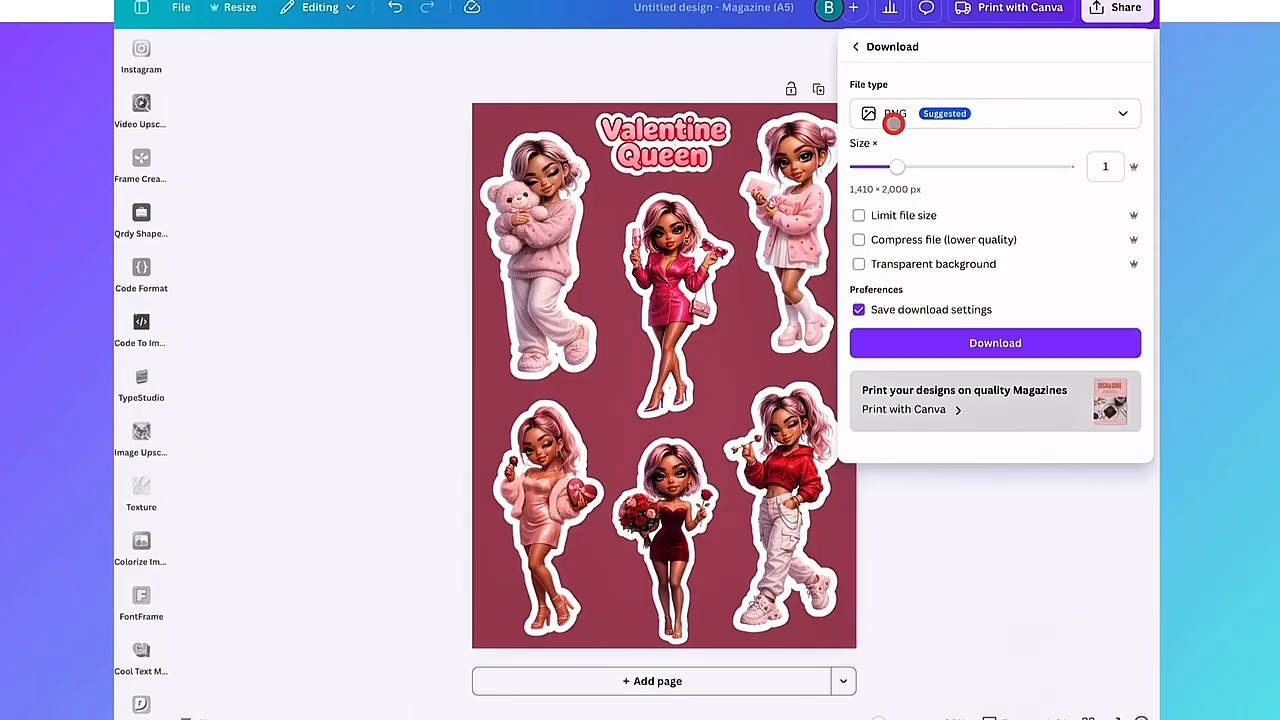
left_click(995, 343)
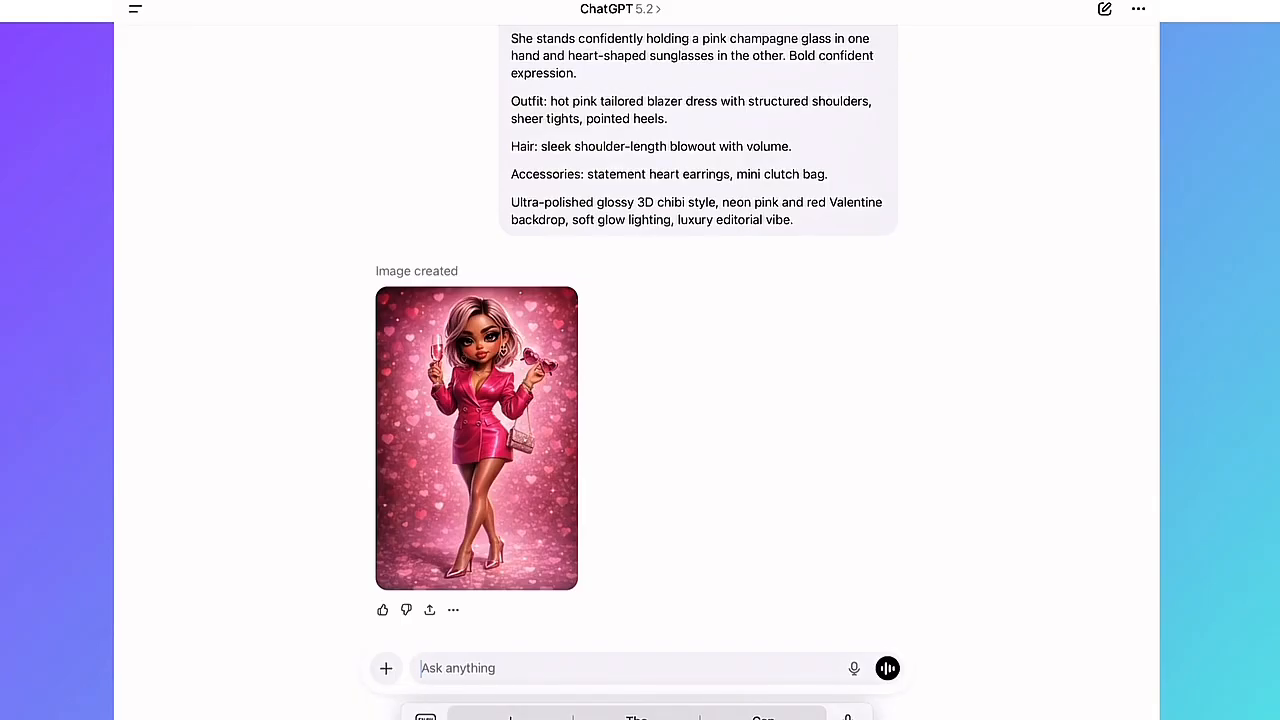
In ChatGPT, paste the retail mockup prompt, correct "punt" to "put", and end it with "I want it to be in Valentine Theme".
key("ctrl+v")
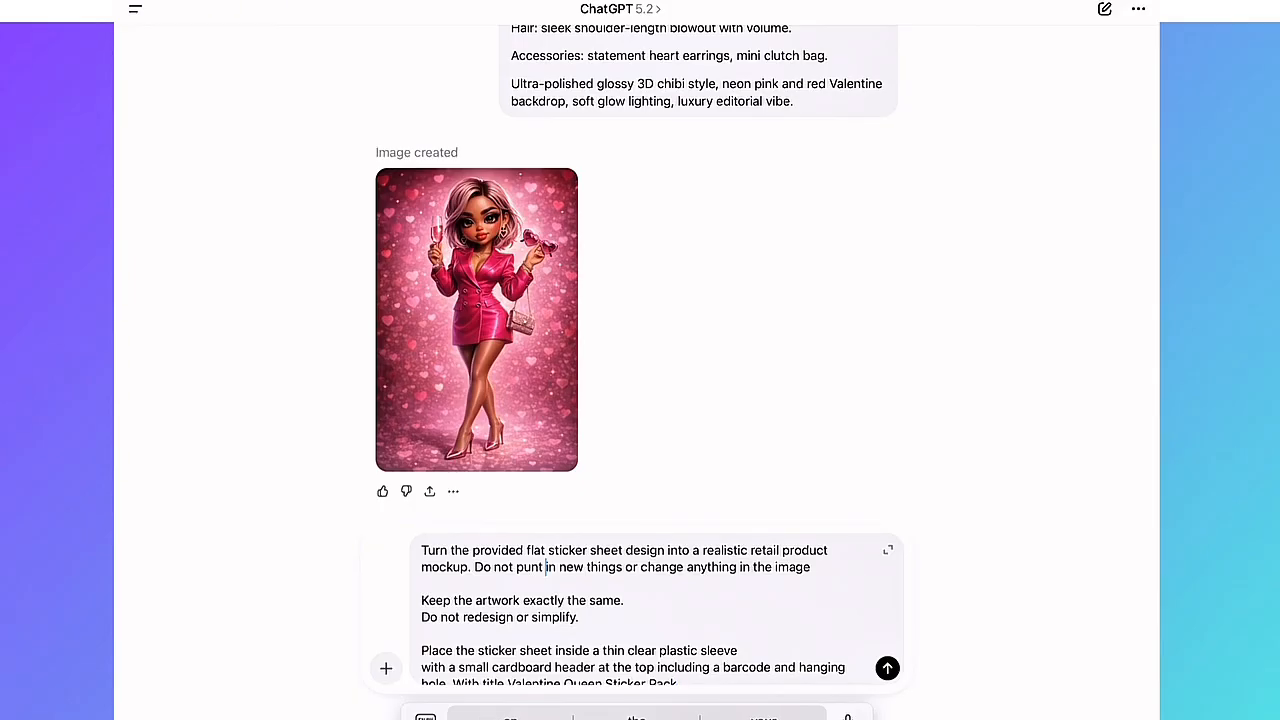
key("BackSpace")
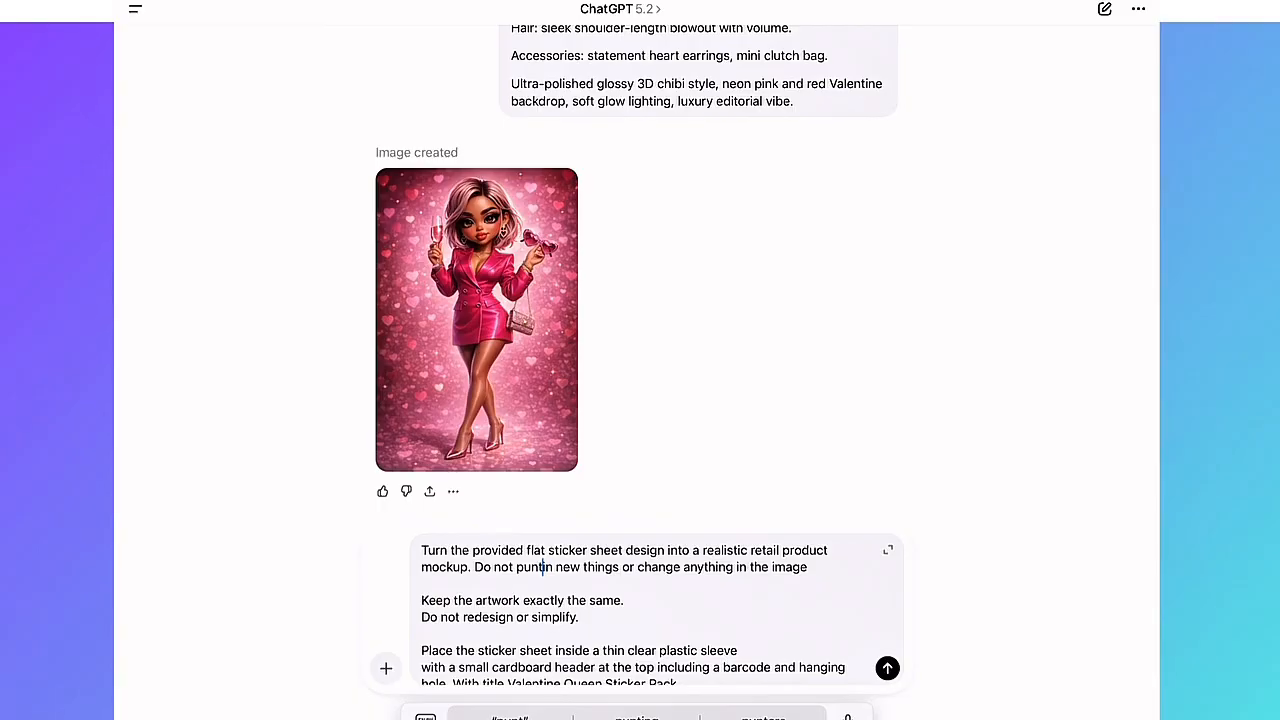
key("BackSpace")
key("BackSpace")
type("t")
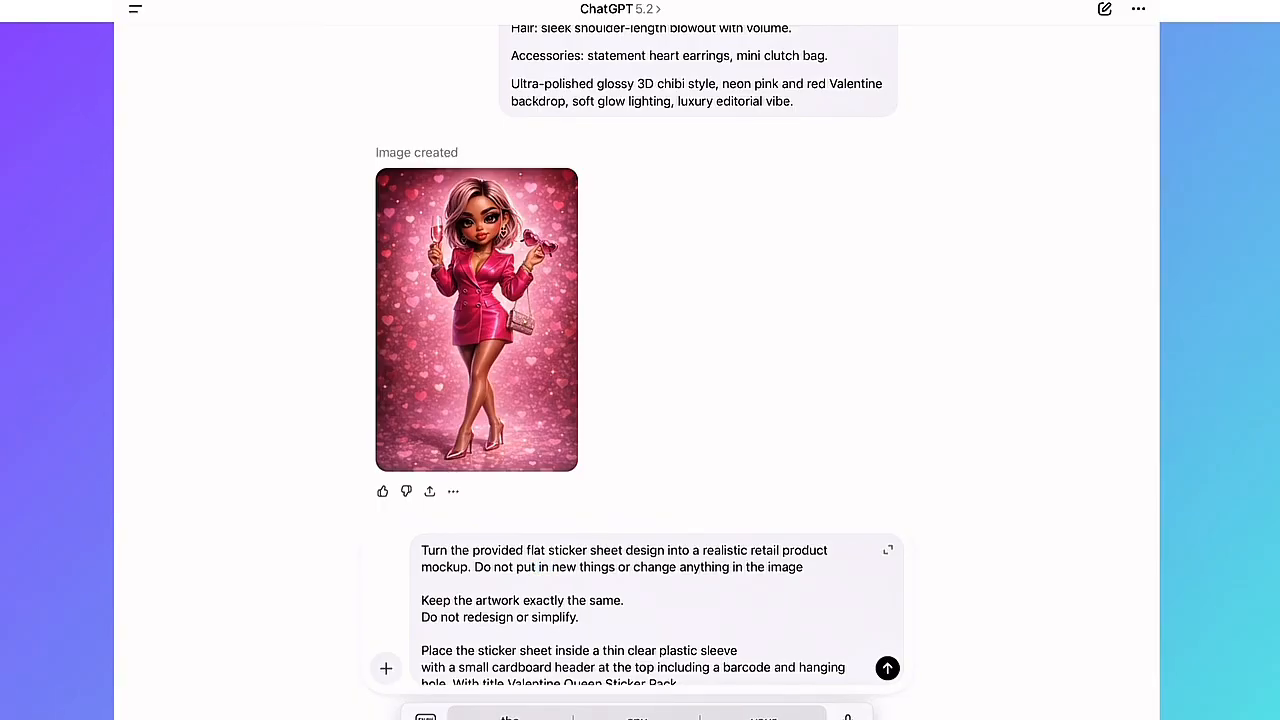
scroll(650, 610, "down", 2)
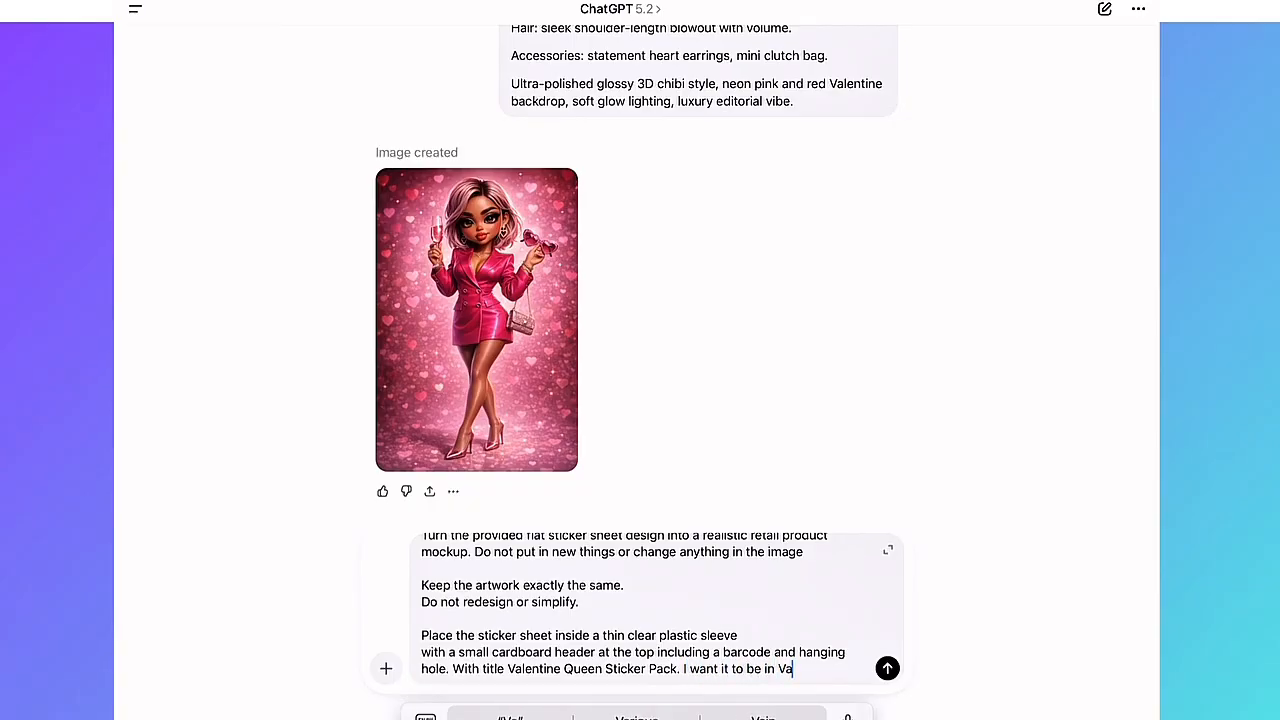
type("entine Theme")
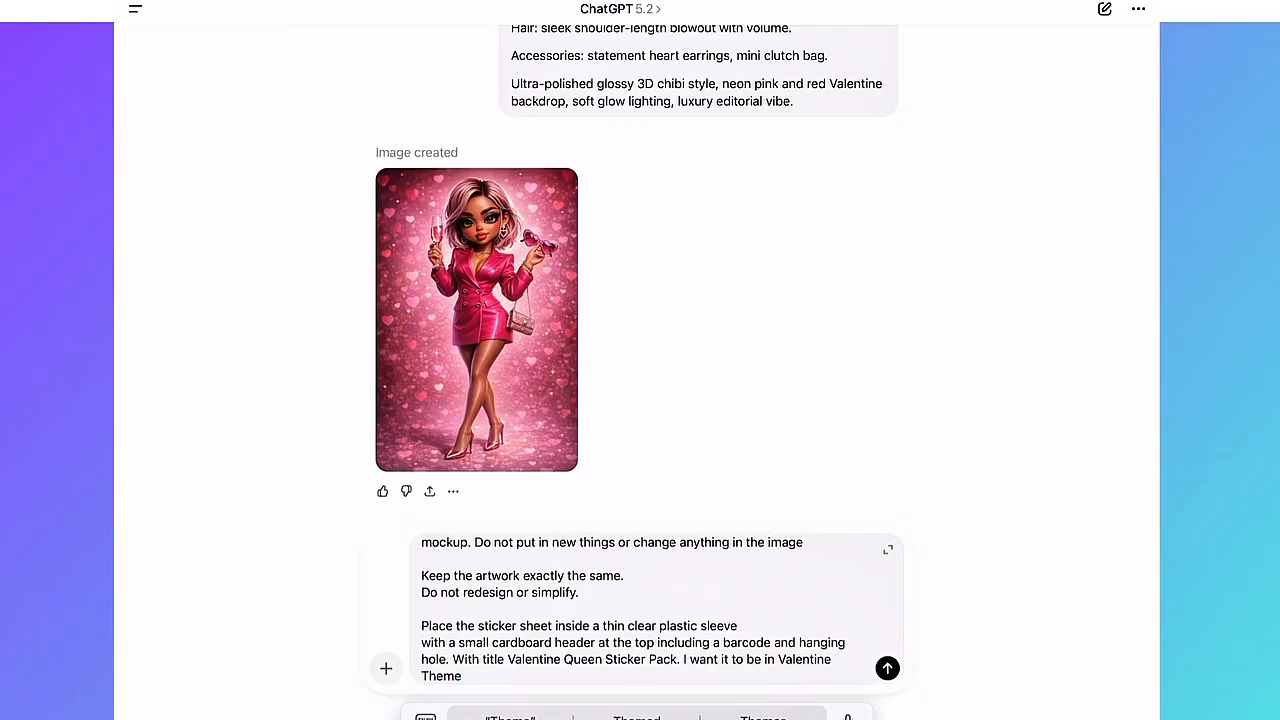
Attach the sticker sheet image from the photo library and submit the mockup prompt.
left_click(386, 668)
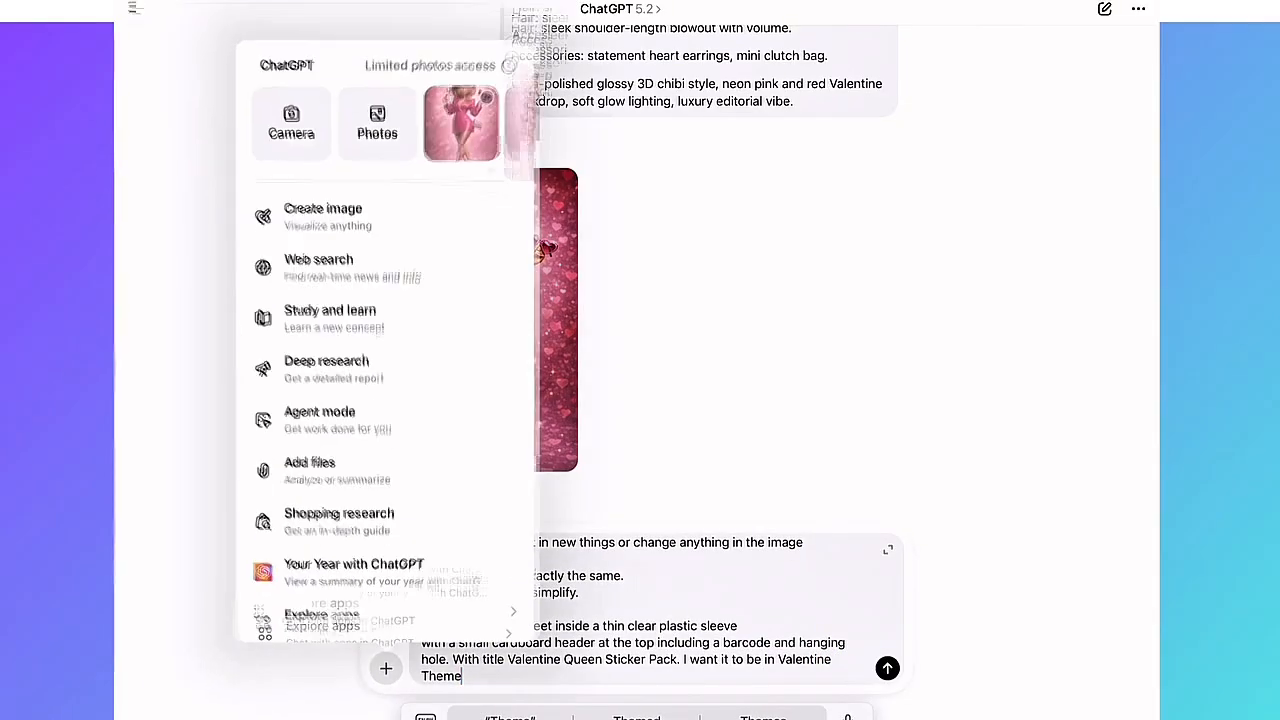
left_click(374, 120)
left_click(551, 357)
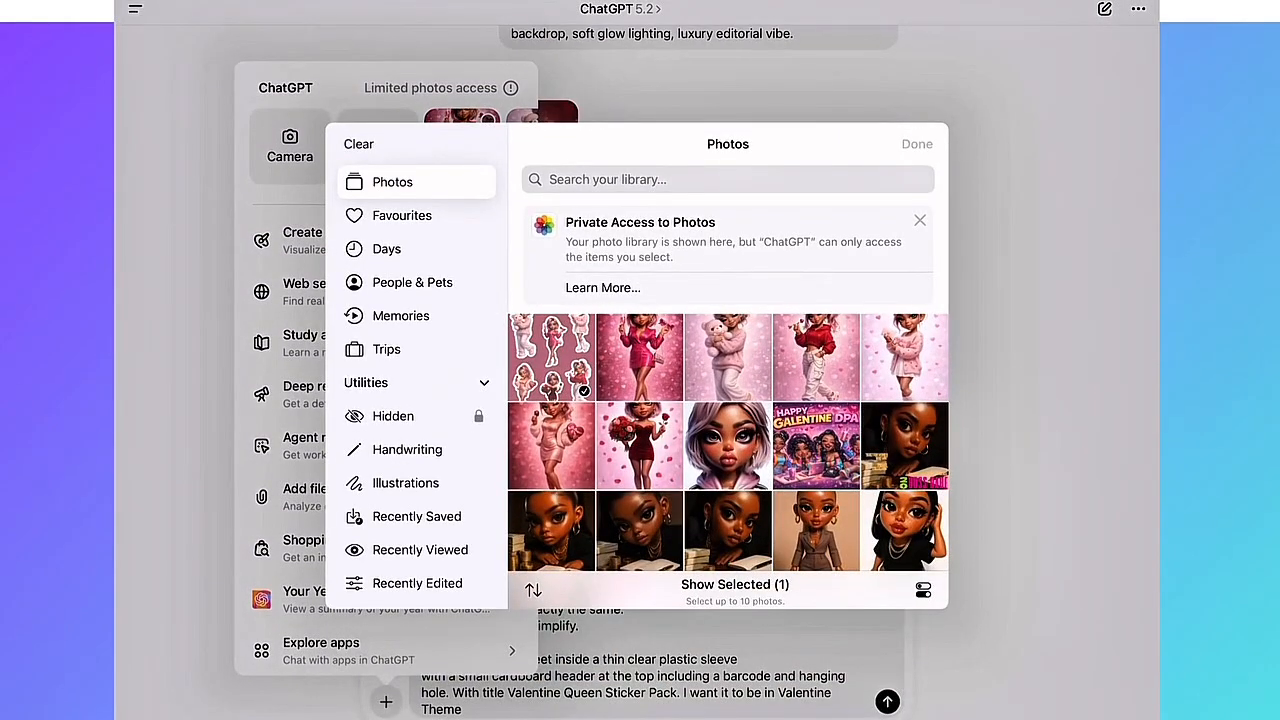
left_click(917, 144)
left_click(887, 668)
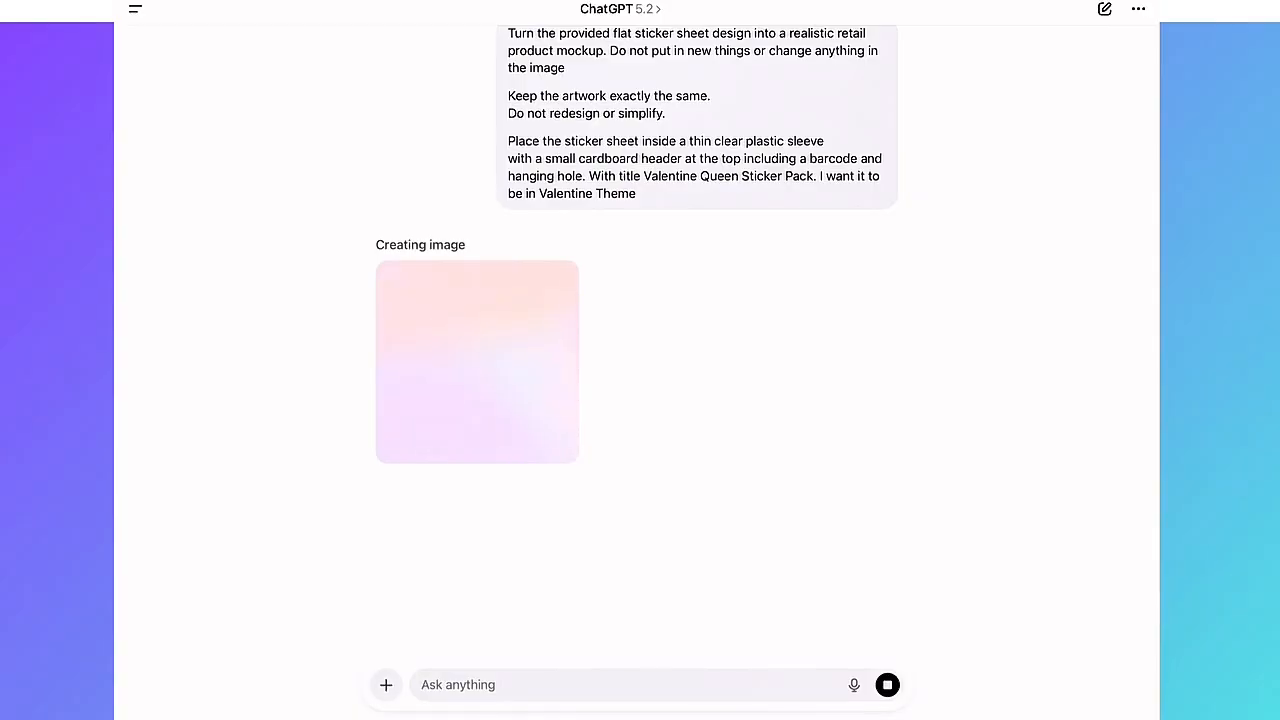
left_click(385, 684)
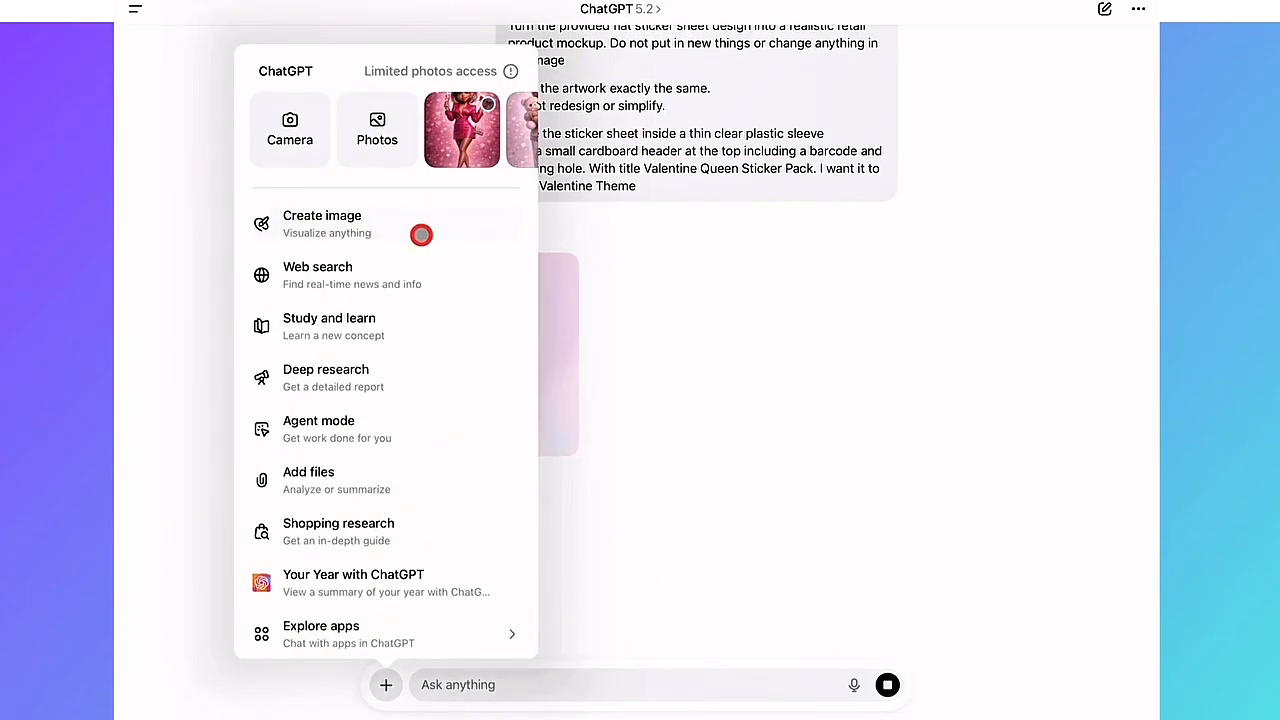
left_click(923, 292)
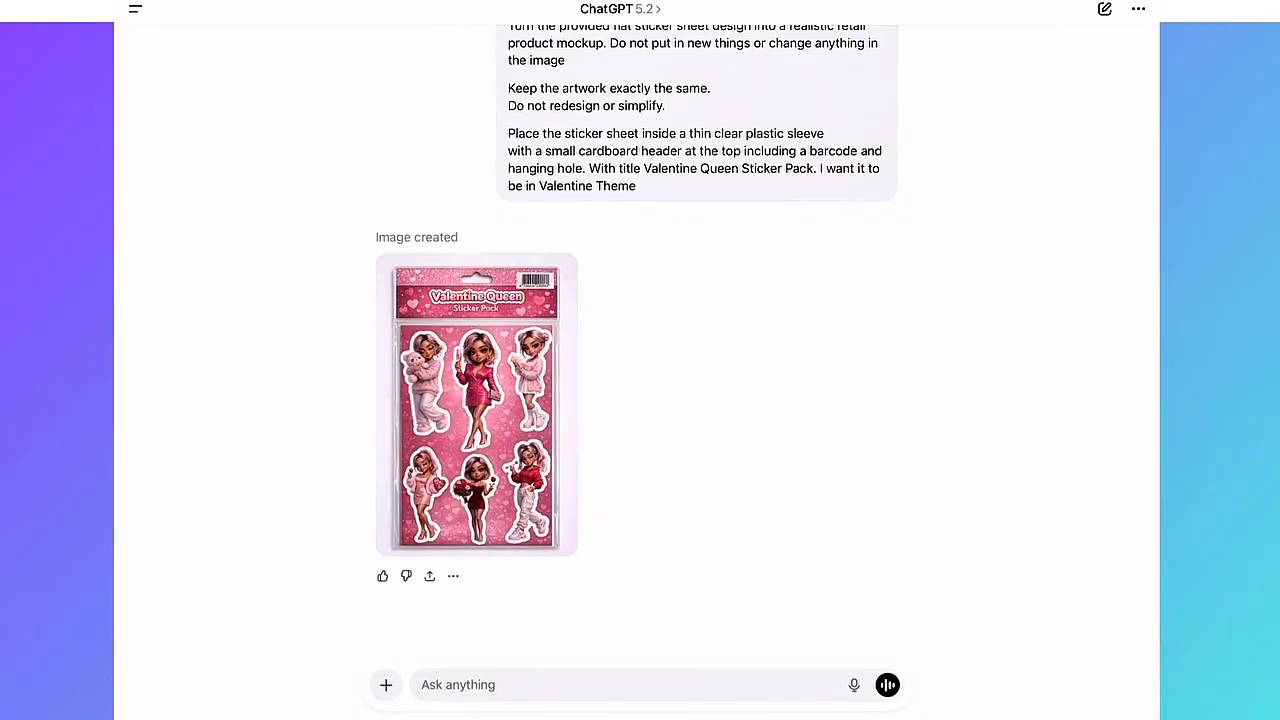
Save the generated Valentine Queen Sticker Pack mockup to the photo library.
left_click(476, 405)
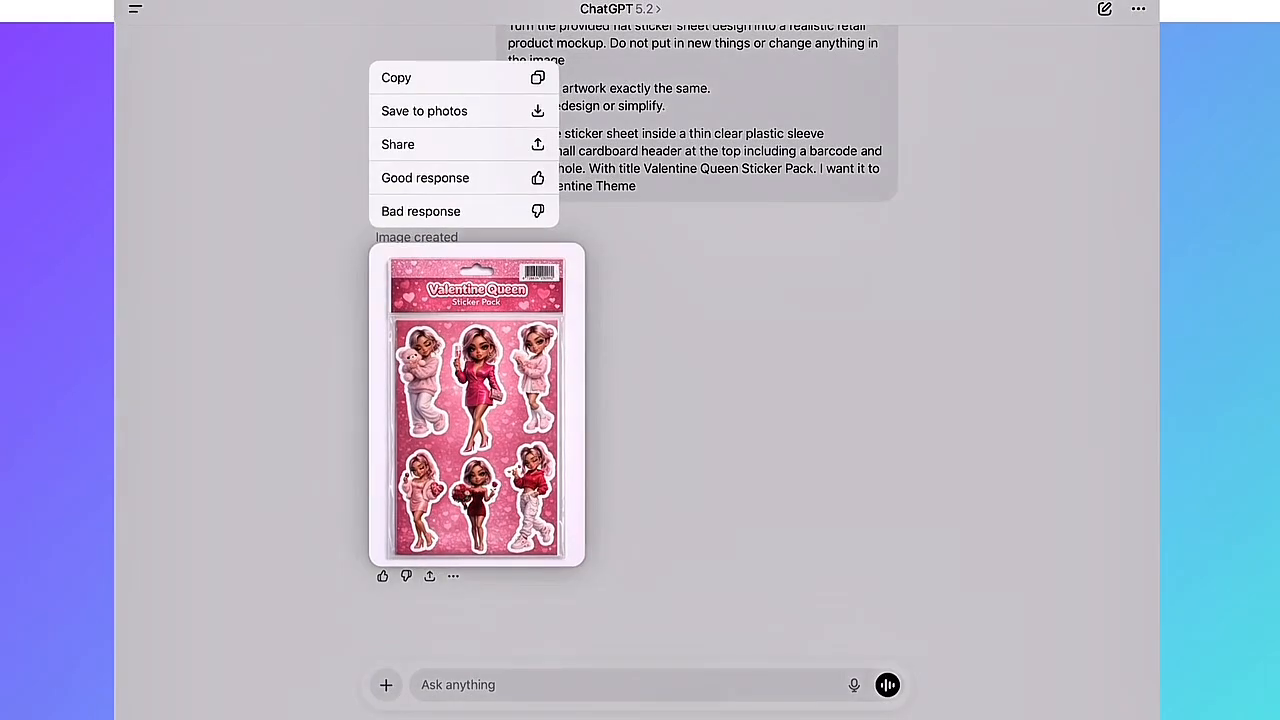
left_click(424, 111)
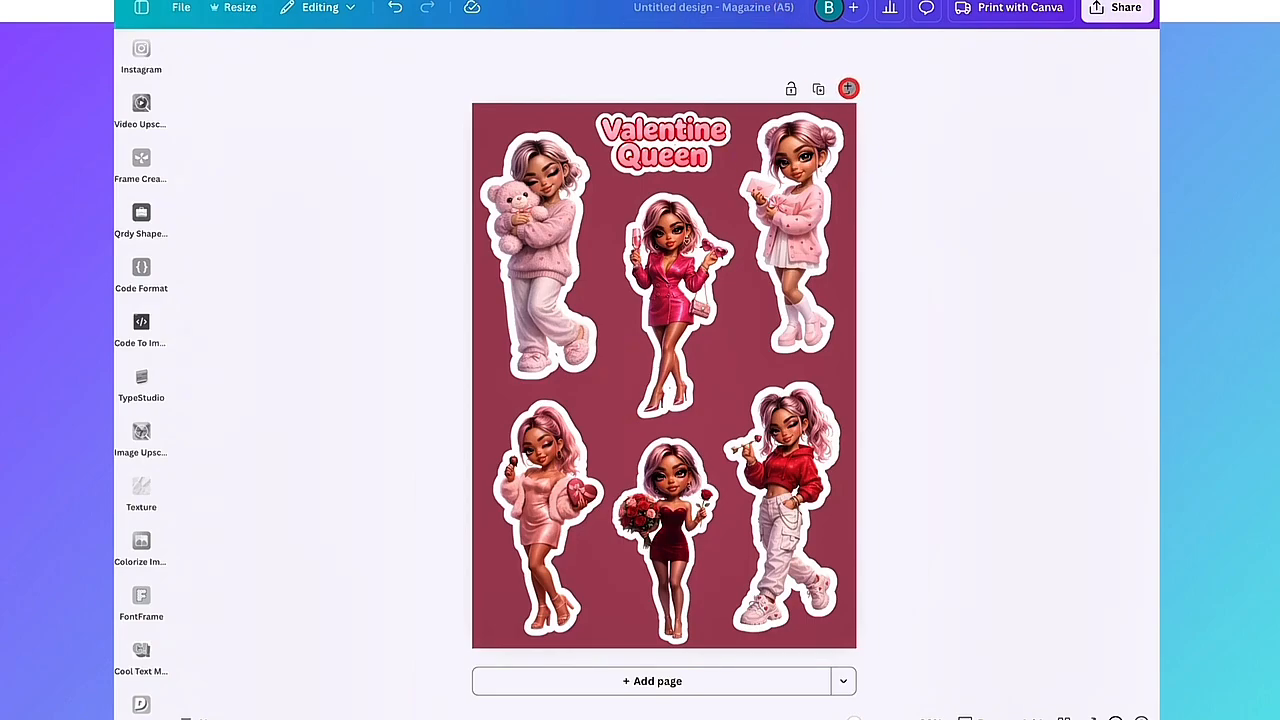
Back in Canva, add a new page to the design and move it above the sticker sheet page.
left_click(847, 88)
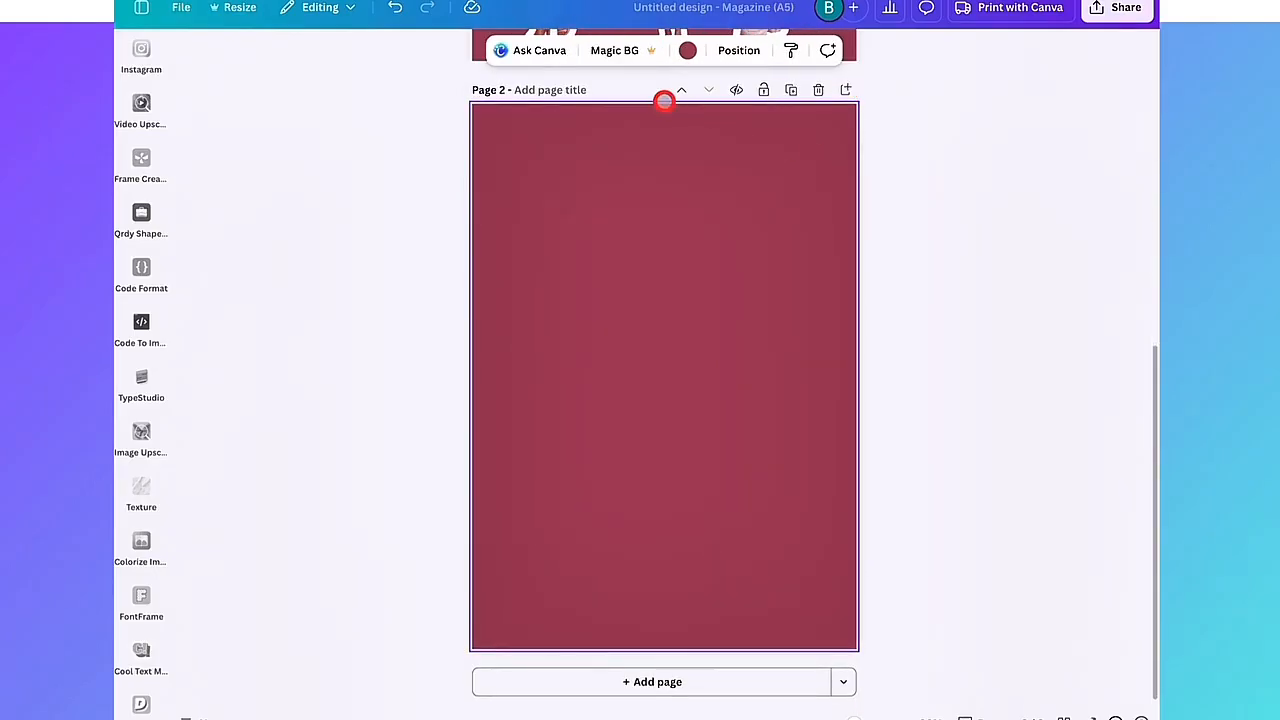
left_click(684, 89)
Duplicate the character holding the rose bouquet on the sticker sheet and move the copy onto the blank first page.
scroll(897, 460, "down", 5)
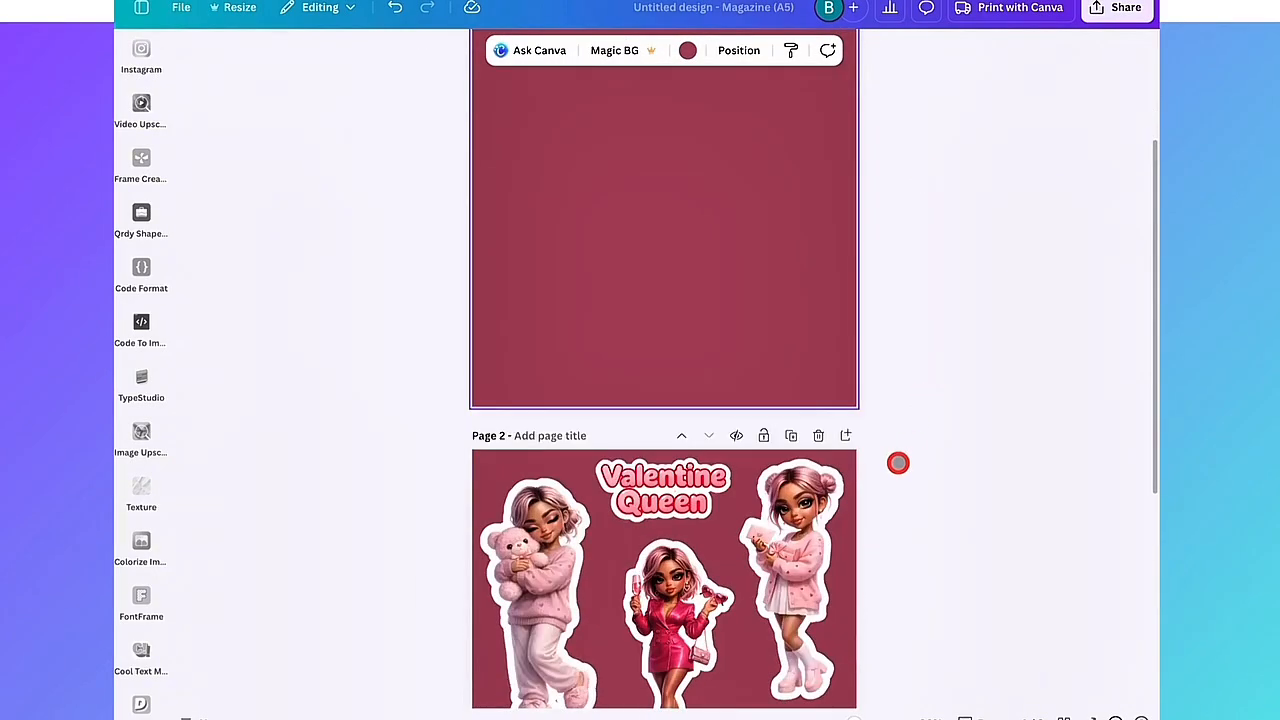
scroll(895, 465, "down", 2)
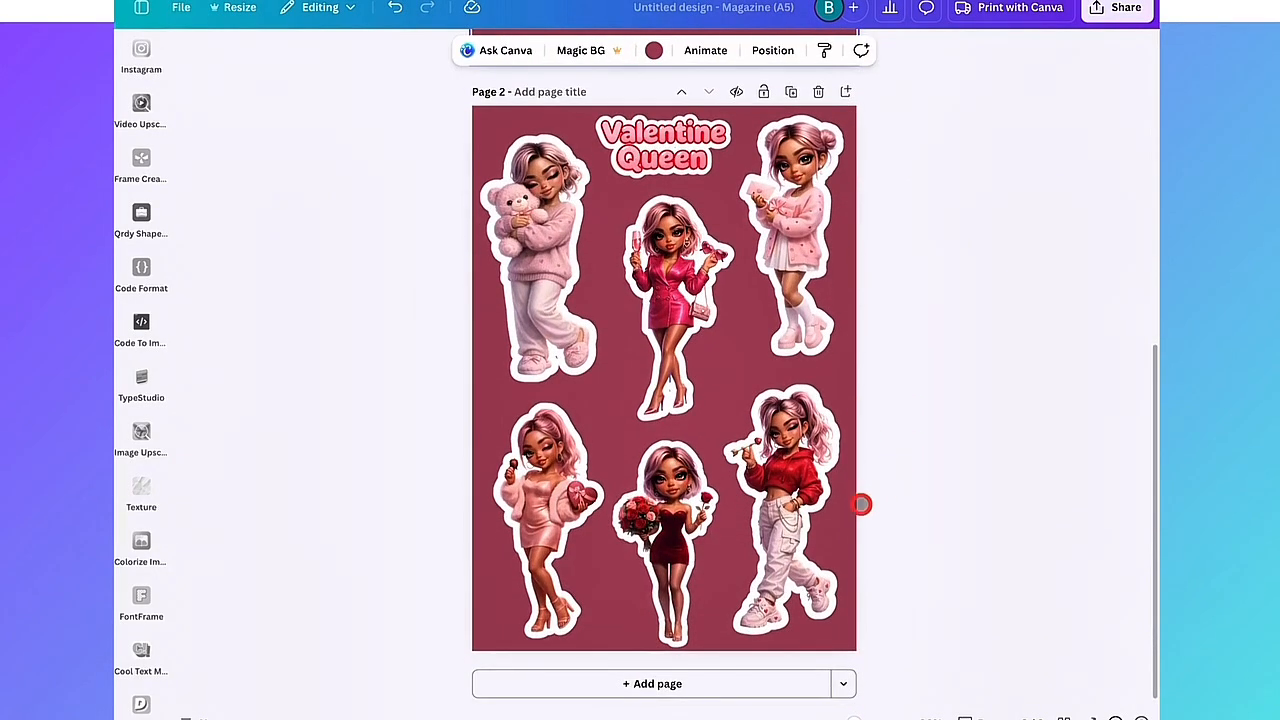
left_click(665, 508)
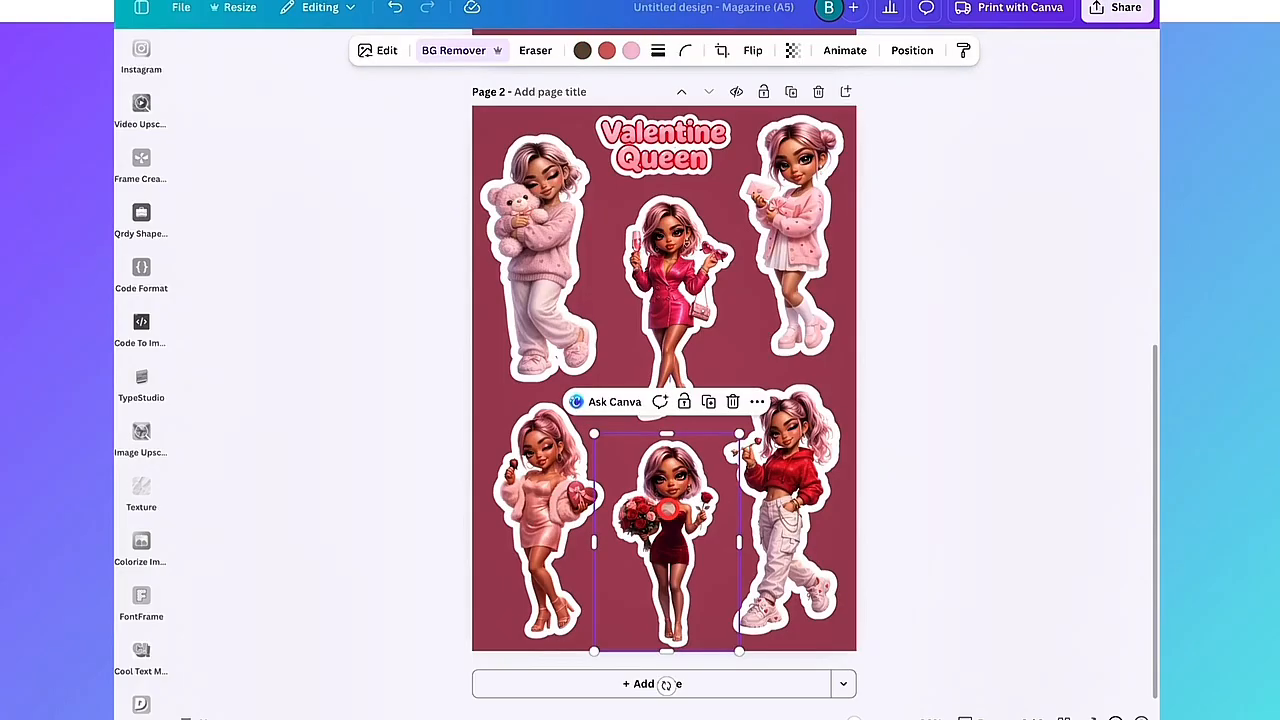
left_click(710, 400)
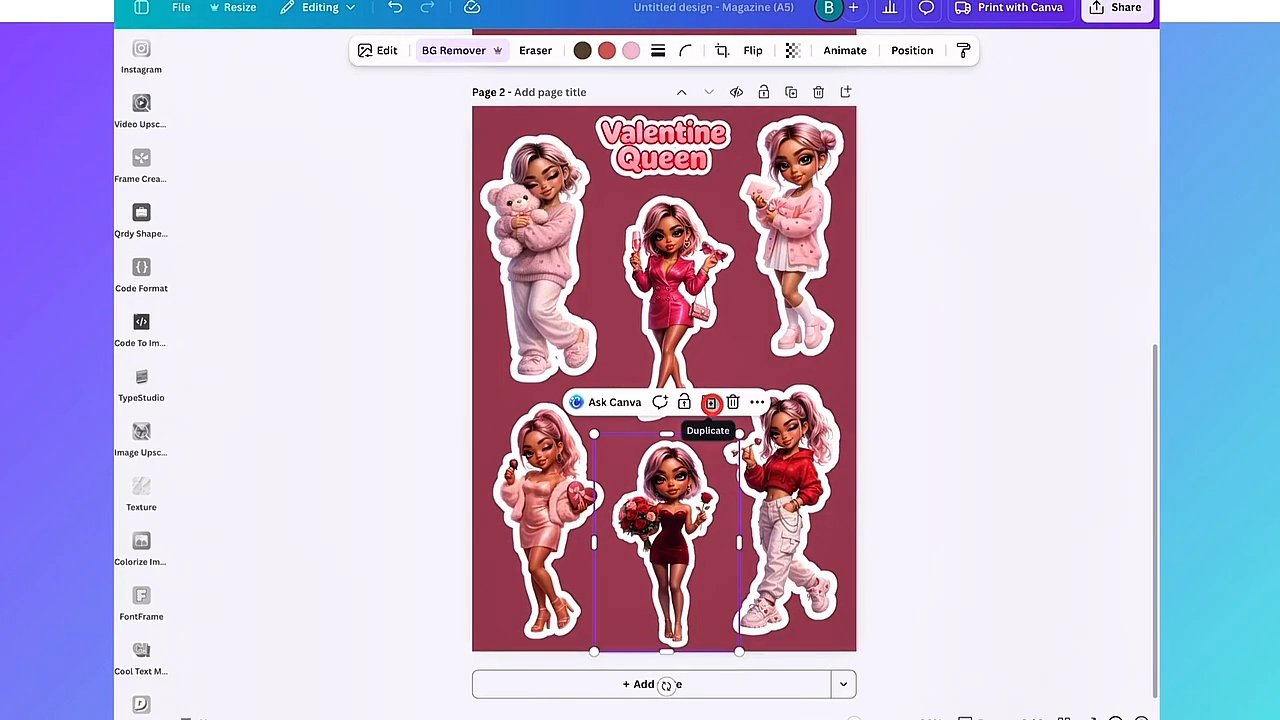
left_click_drag(682, 494, 663, 49)
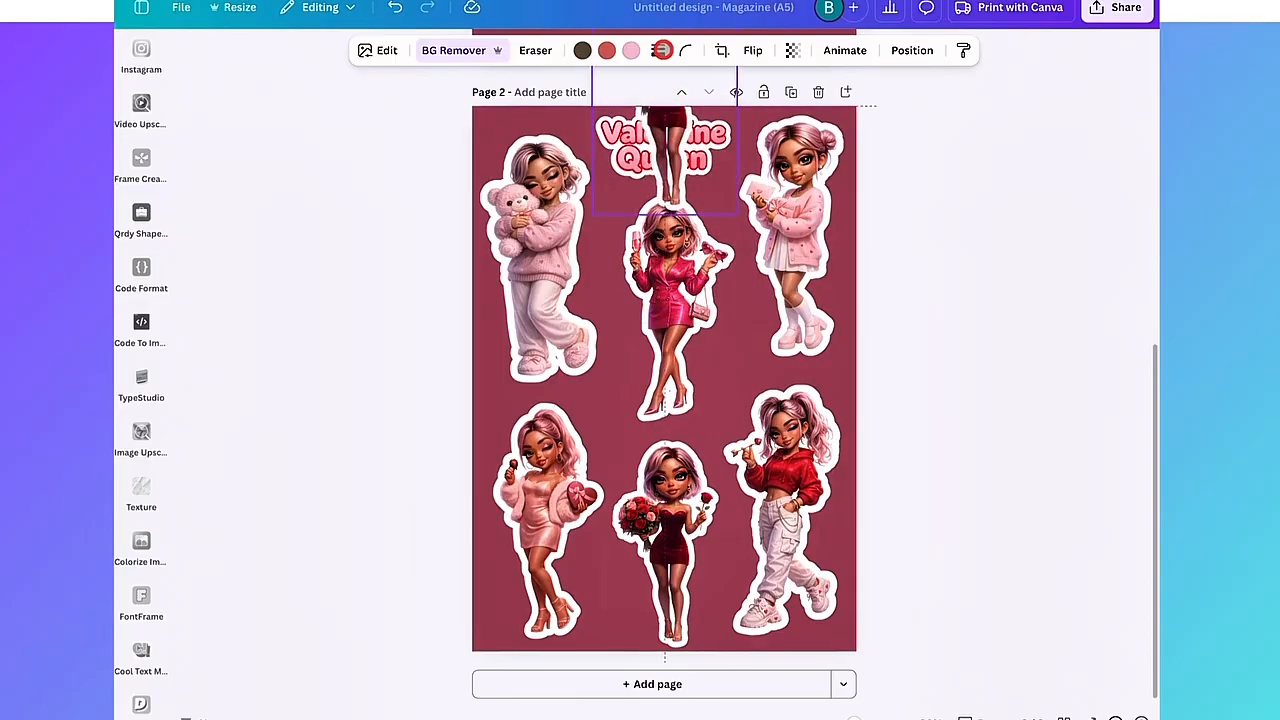
scroll(681, 256, "up", 3)
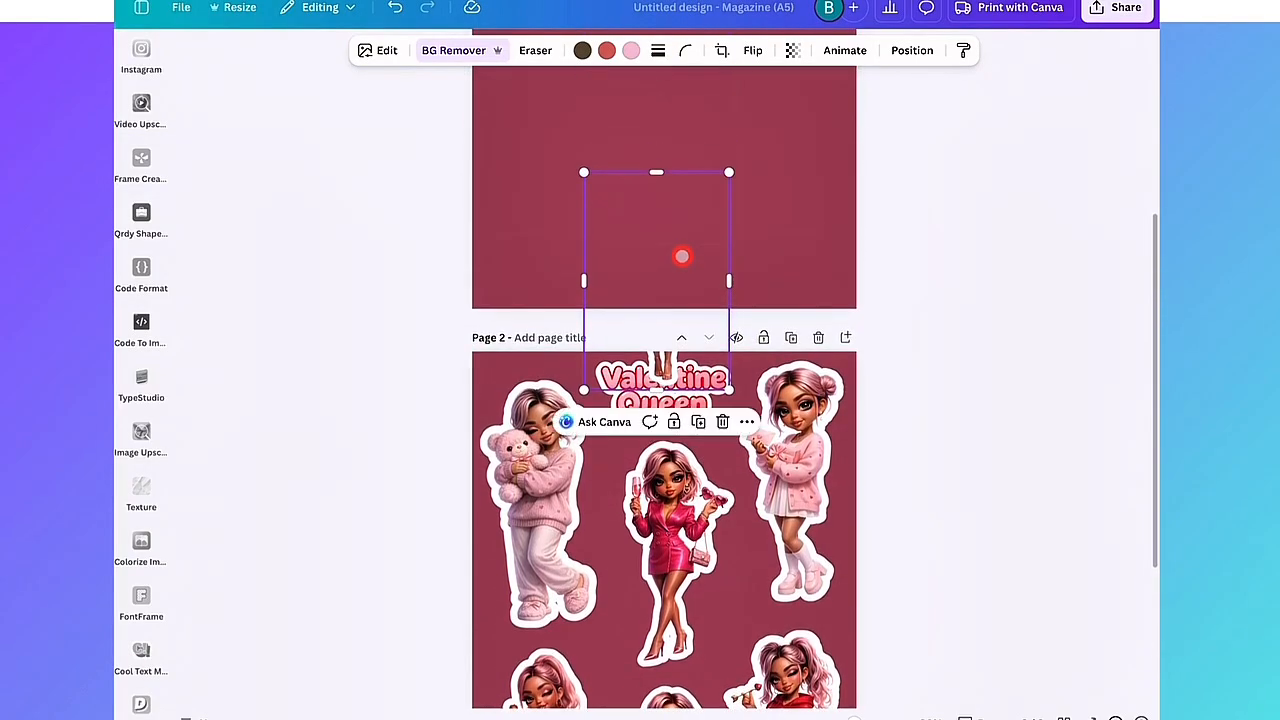
scroll(766, 202, "up", 3)
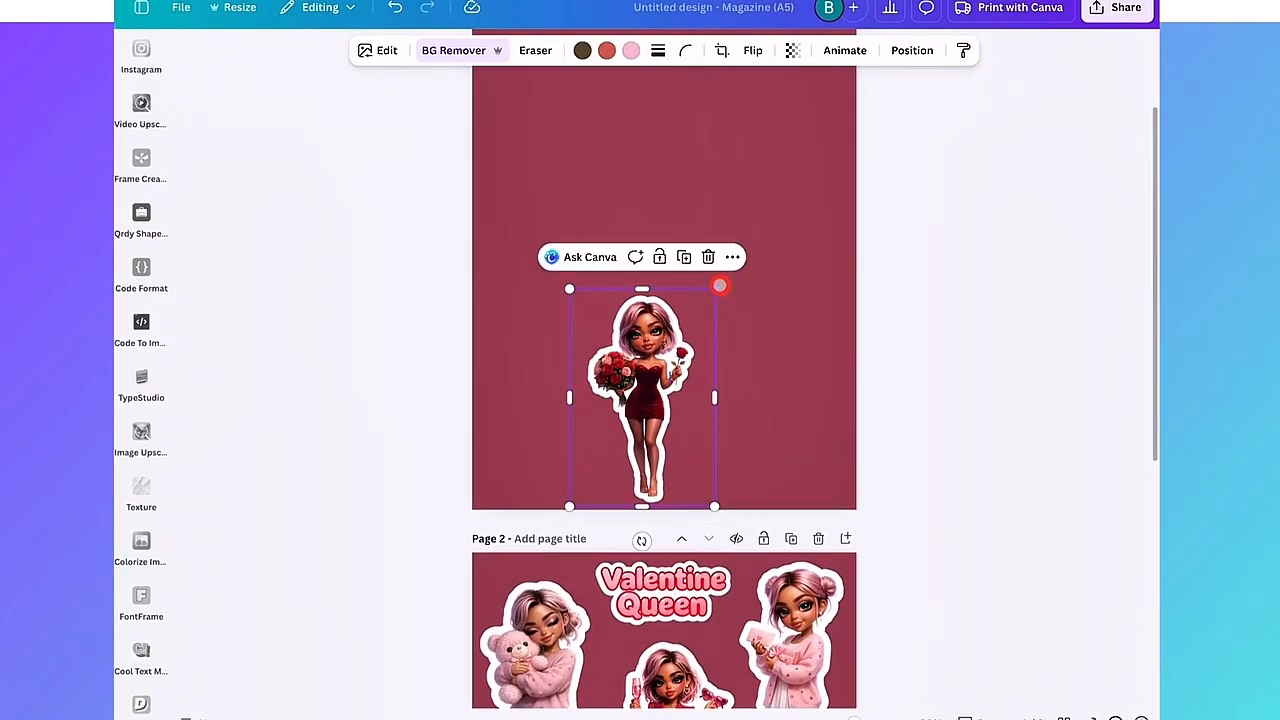
Enlarge the bouquet character to fill most of the first page's height and place it toward the page's left side.
left_click_drag(723, 275, 789, 146)
left_click_drag(748, 354, 670, 377)
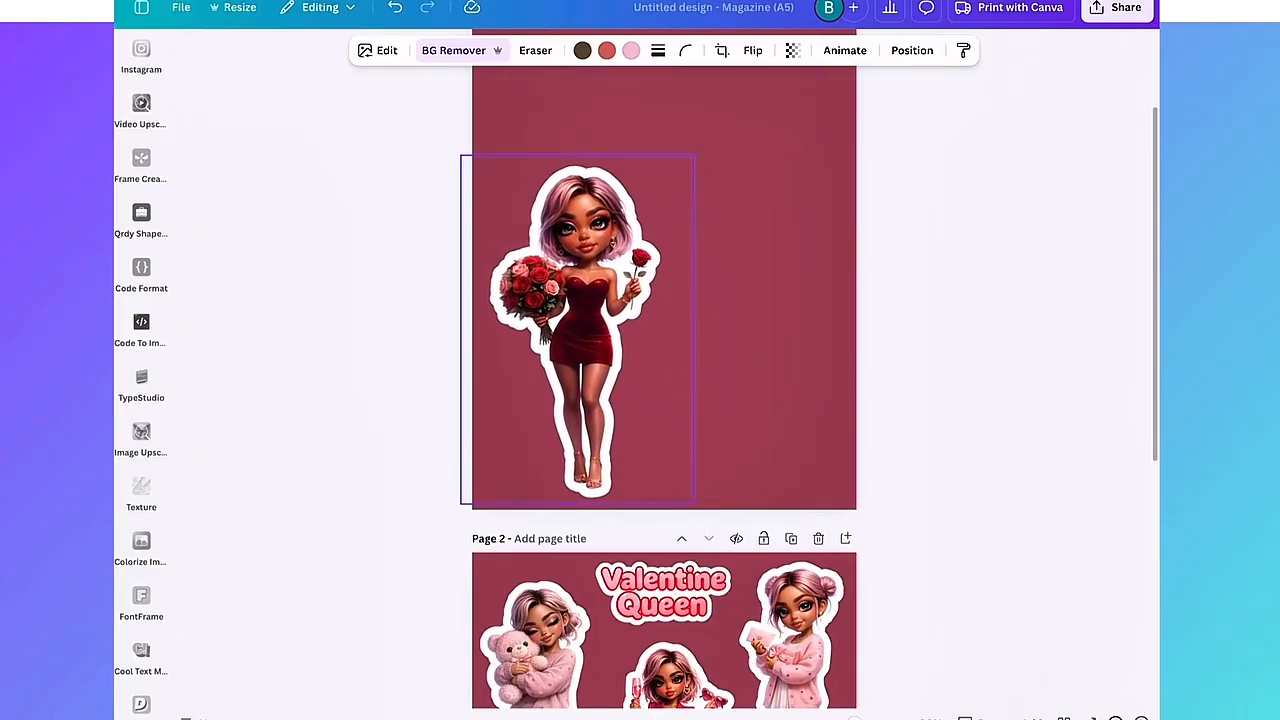
scroll(670, 377, "up", 2)
left_click_drag(697, 298, 789, 160)
left_click_drag(620, 400, 598, 406)
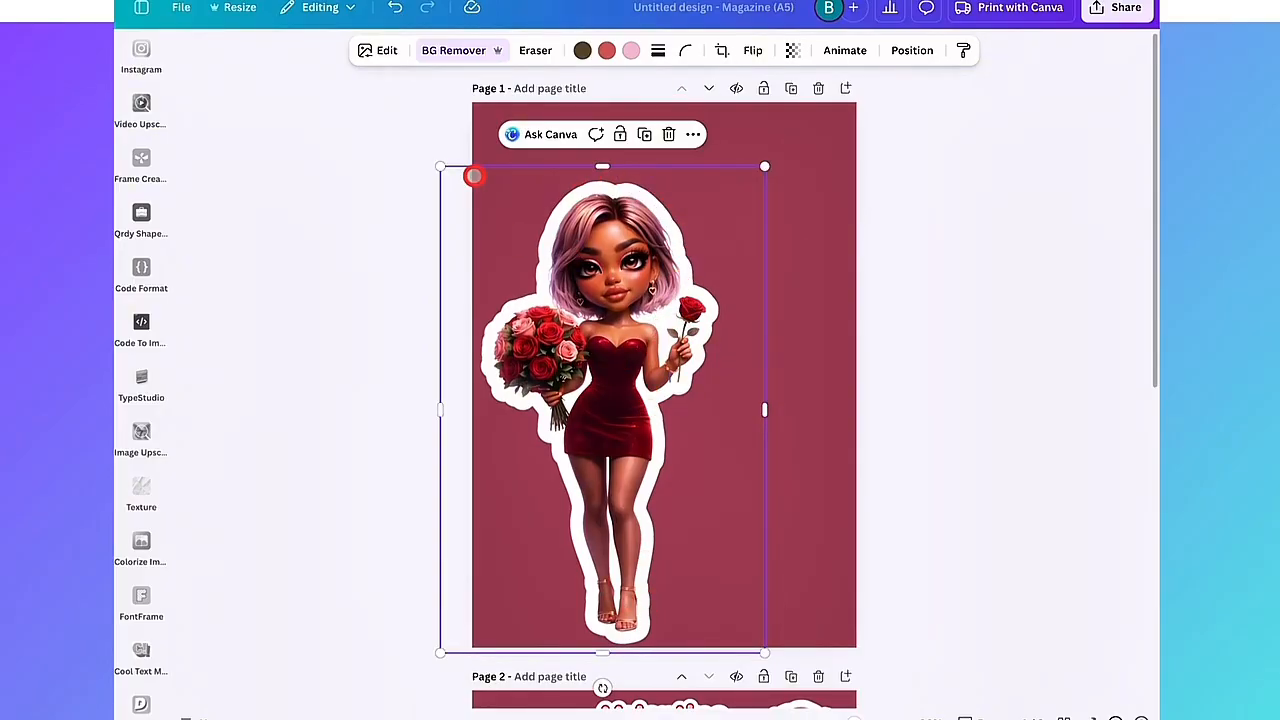
Replace the bouquet character's white outline with a Drop shadow coloured black (#000000).
left_click(381, 50)
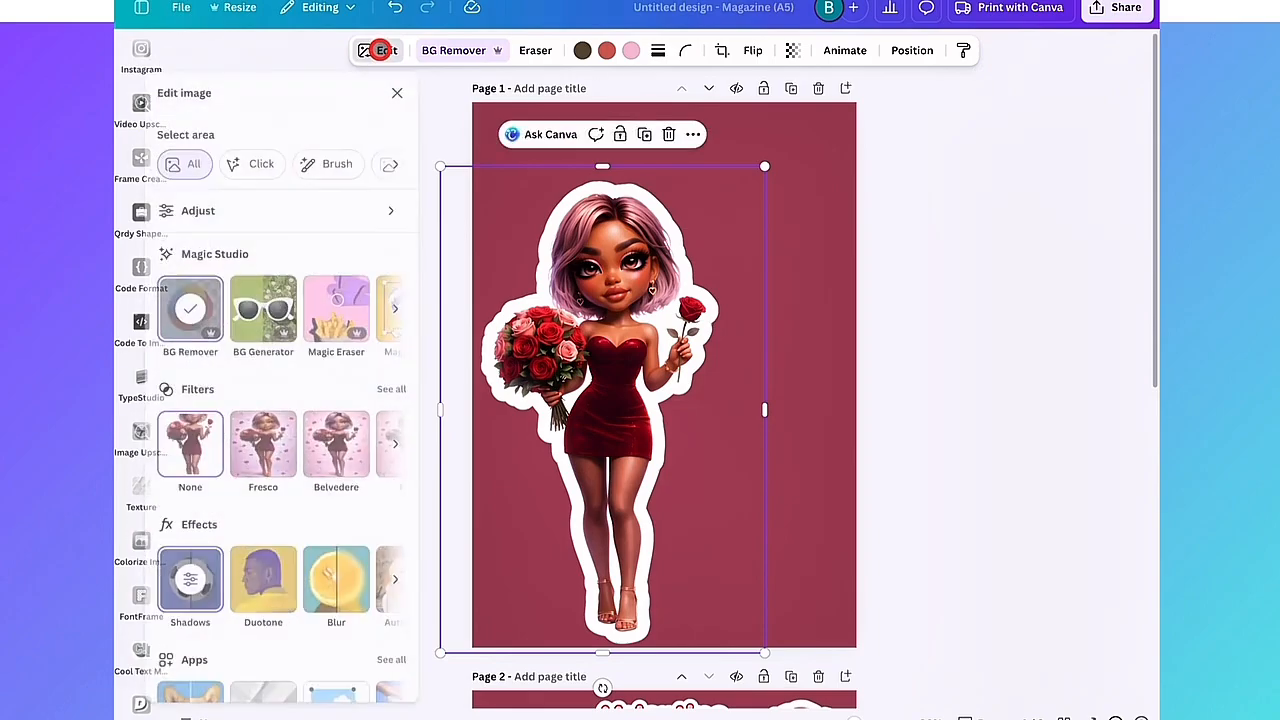
left_click(204, 590)
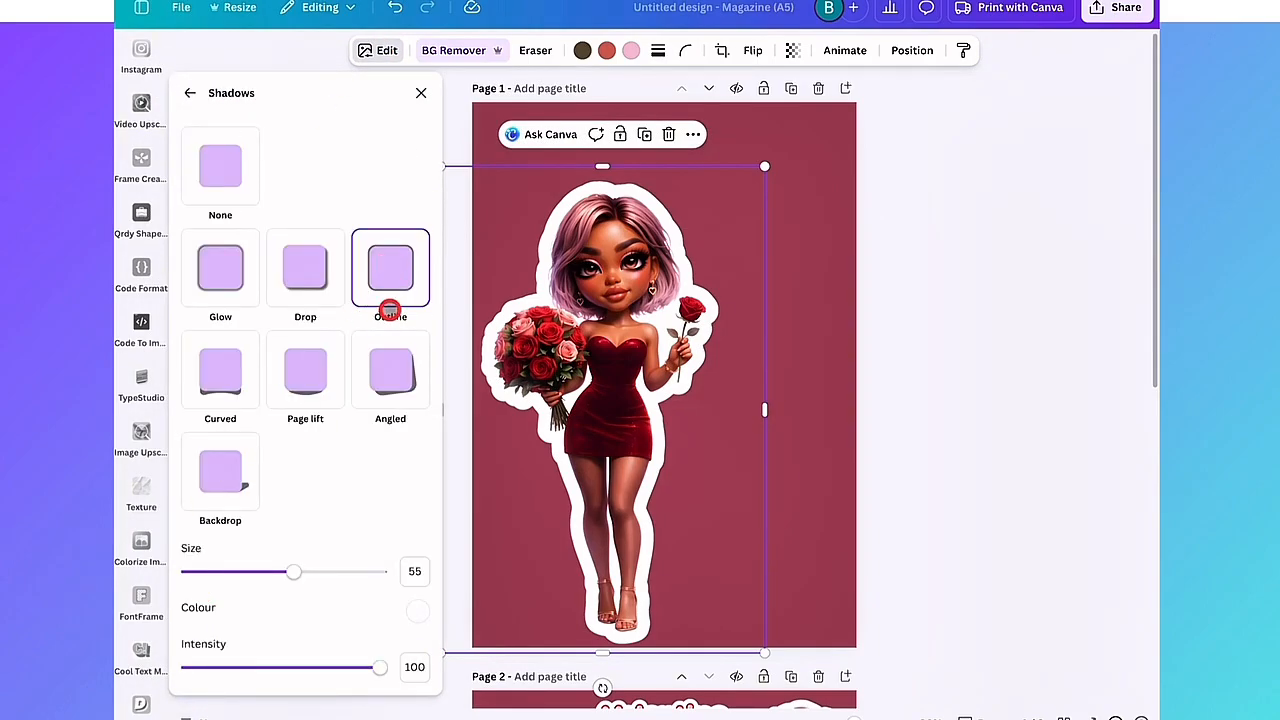
left_click(302, 288)
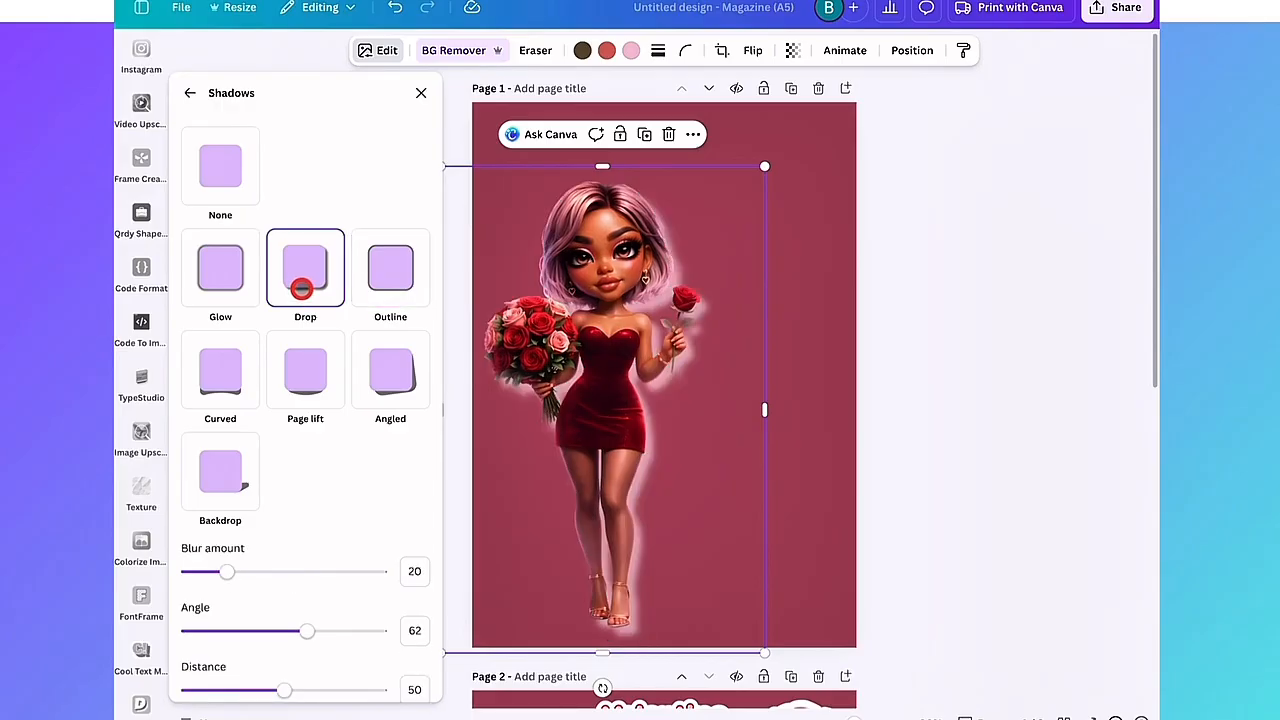
scroll(351, 494, "down", 2)
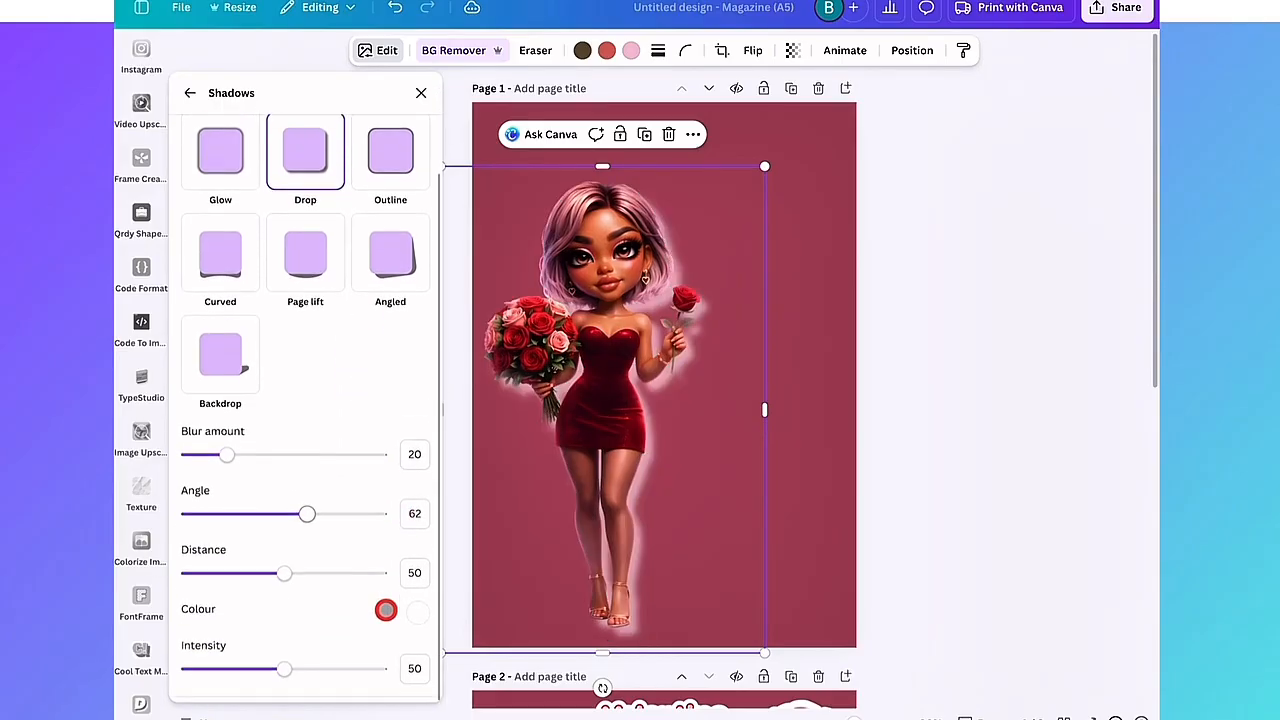
left_click(414, 619)
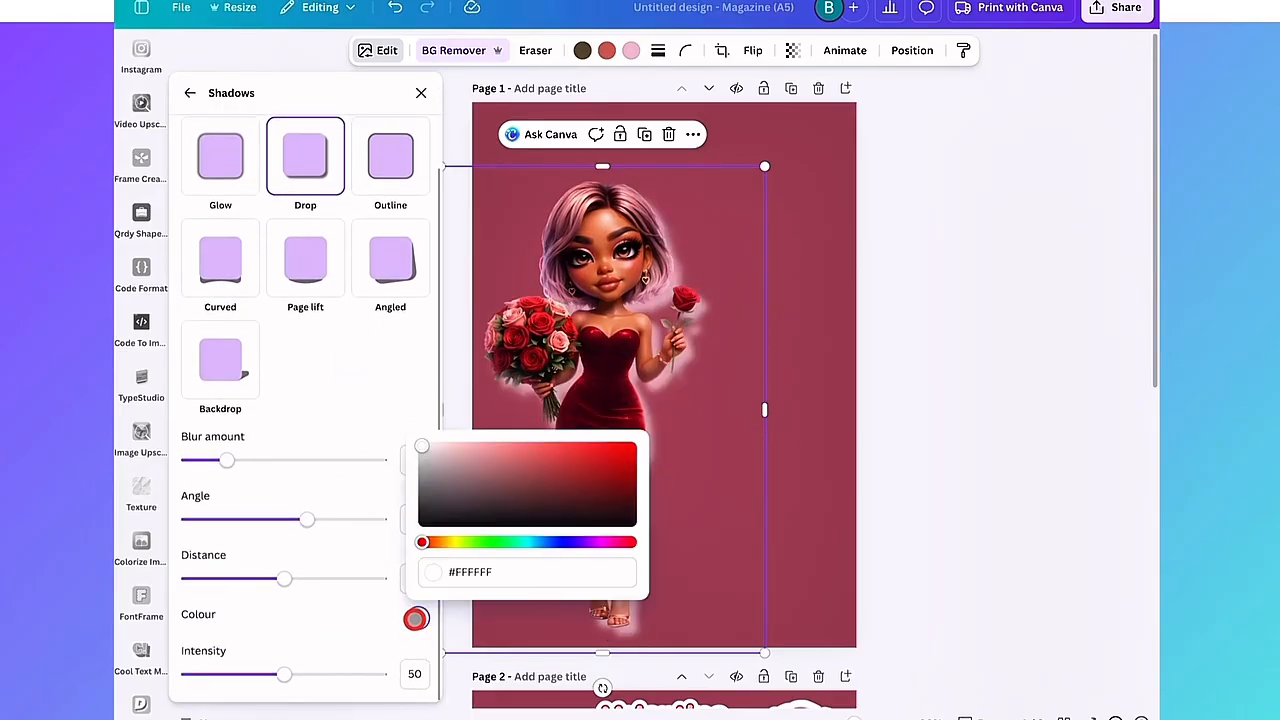
left_click_drag(425, 450, 408, 535)
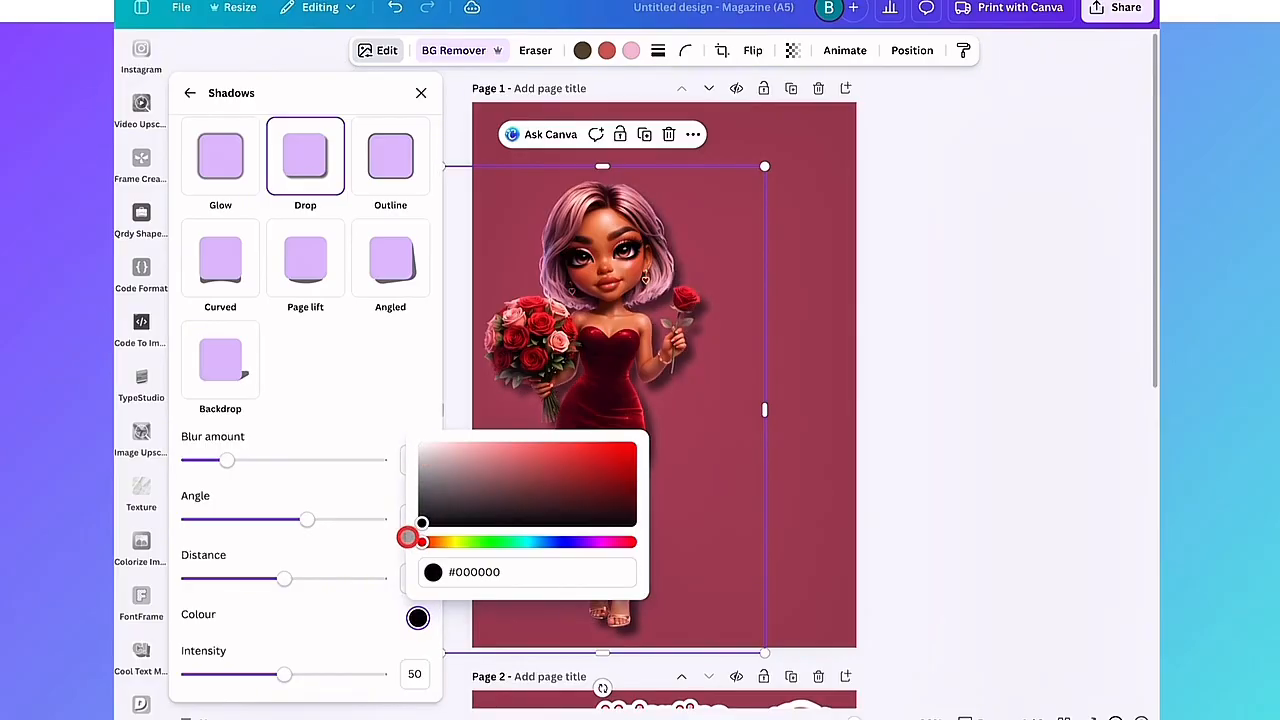
left_click(360, 609)
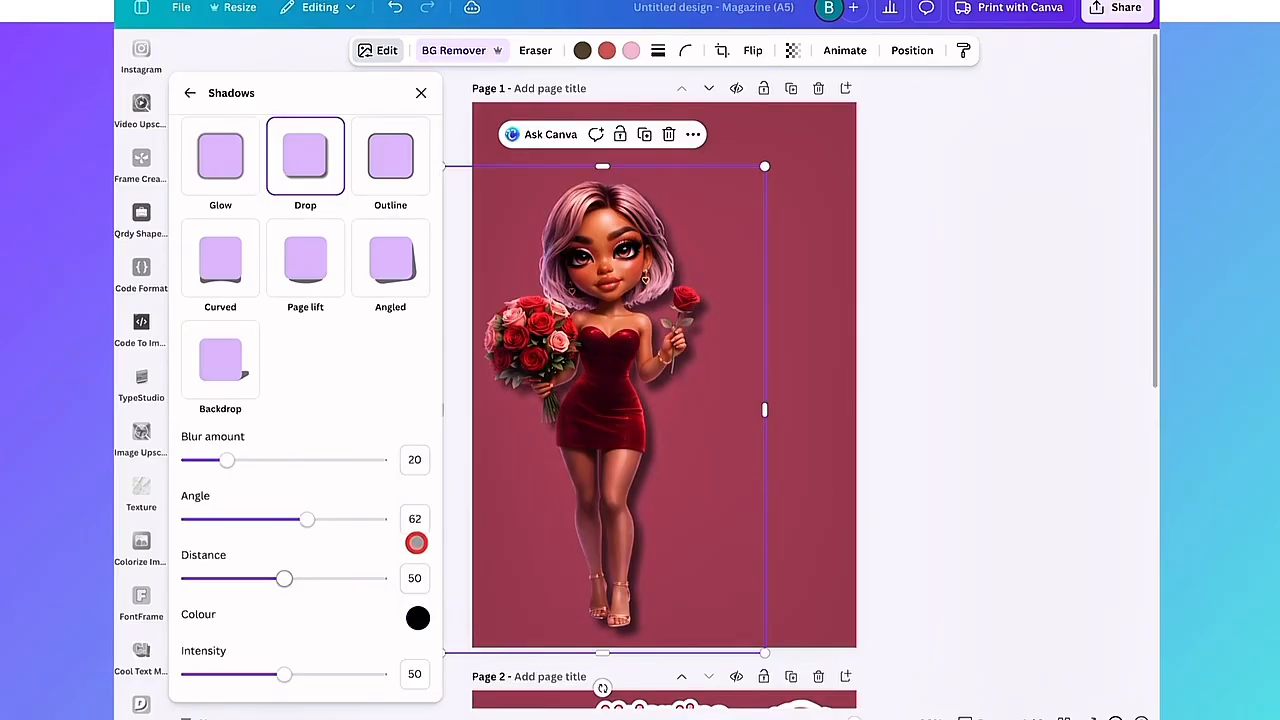
left_click(967, 407)
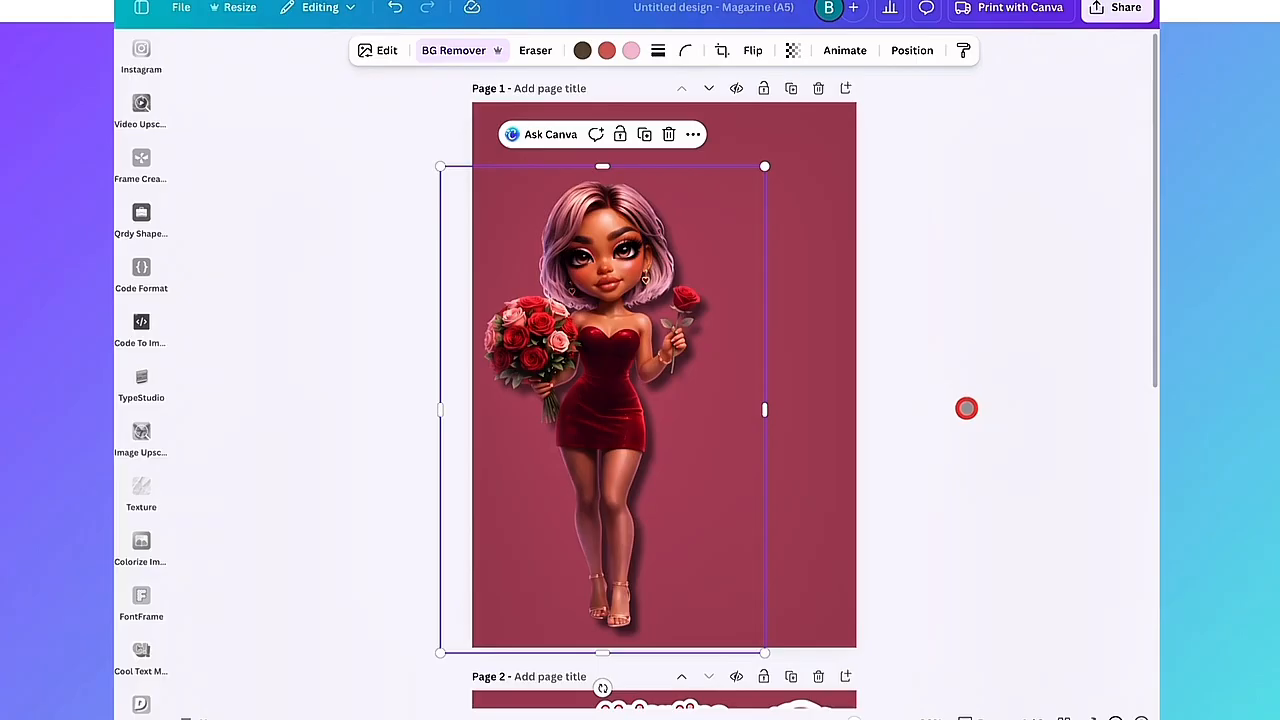
Nudge the bouquet character slightly left and down on the first page.
key("shift+Left")
key("shift+Down")
key("shift+Down")
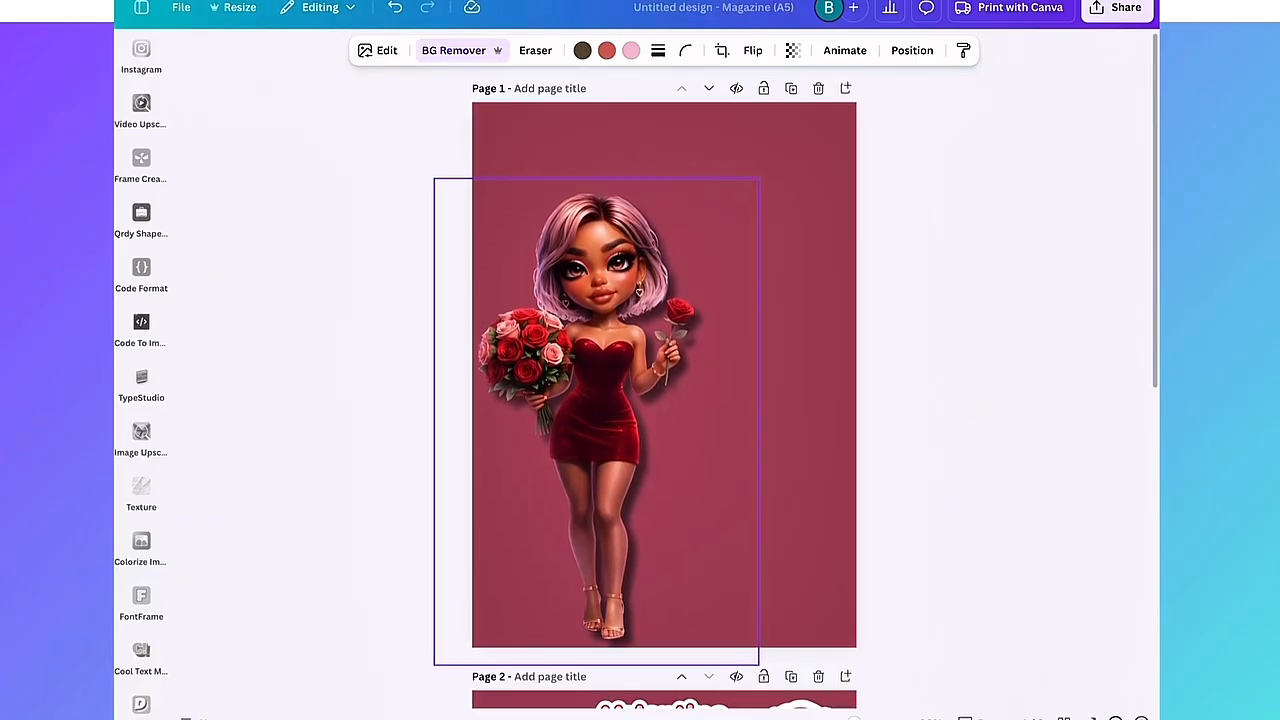
key("shift+Up")
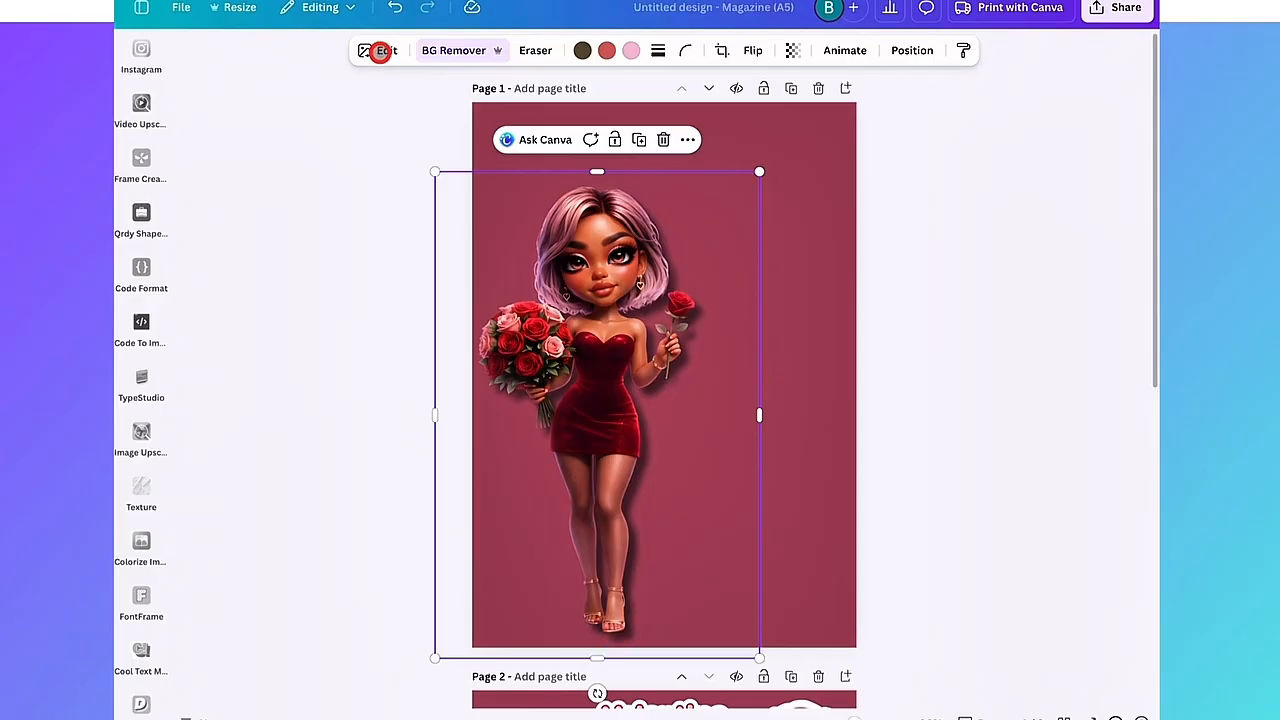
Set the angle of the bouquet character's drop shadow to 81.
left_click(380, 50)
left_click(210, 580)
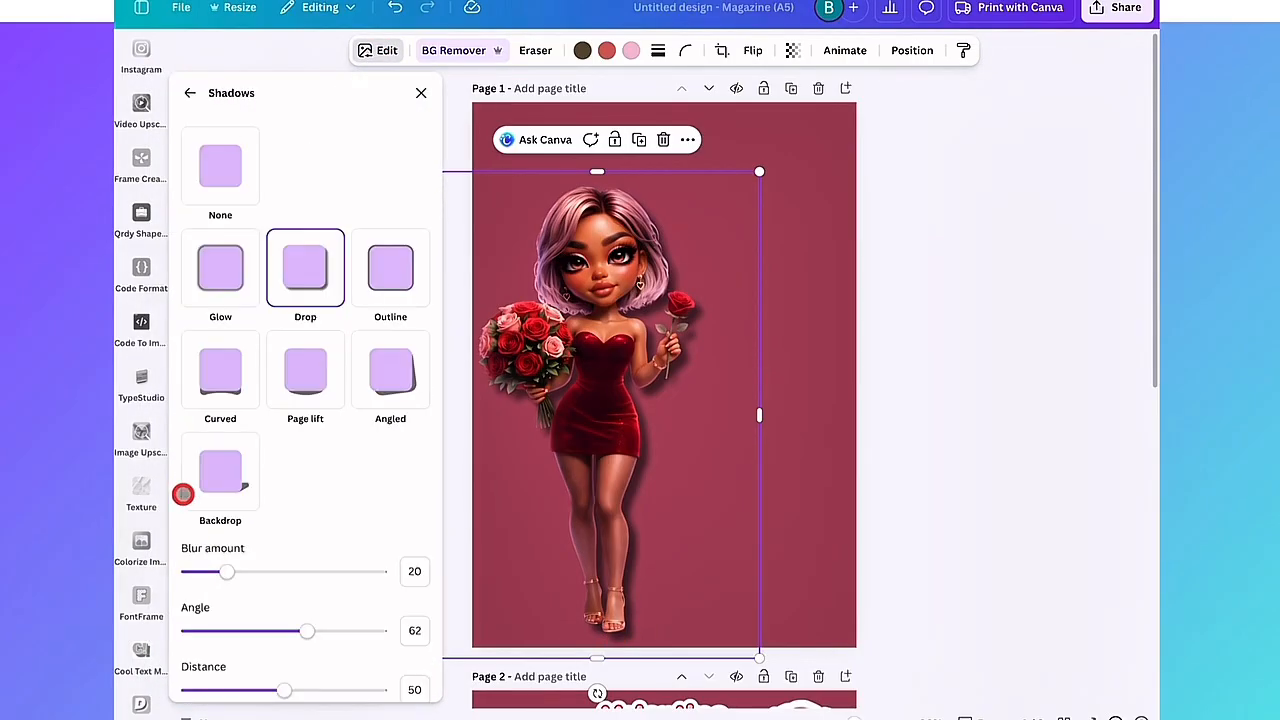
left_click_drag(306, 630, 341, 632)
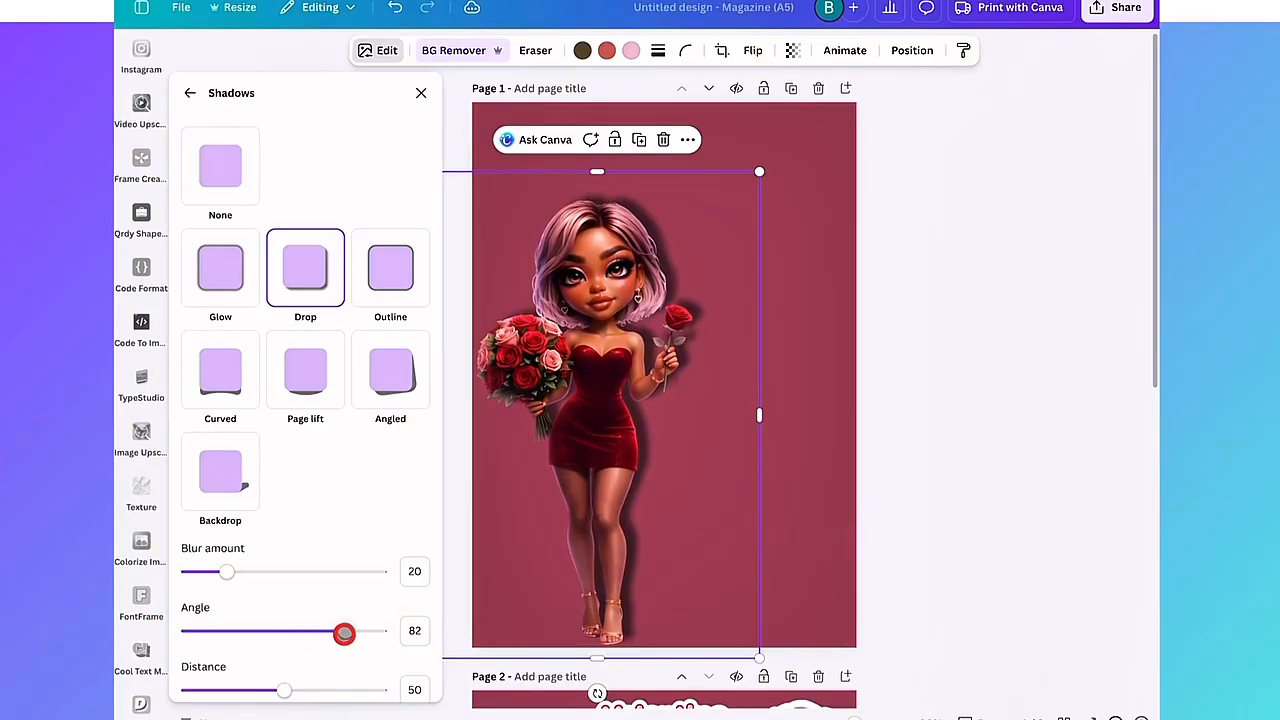
mouse_move(346, 631)
left_mouse_down()
mouse_move(286, 632)
mouse_move(339, 637)
left_mouse_up()
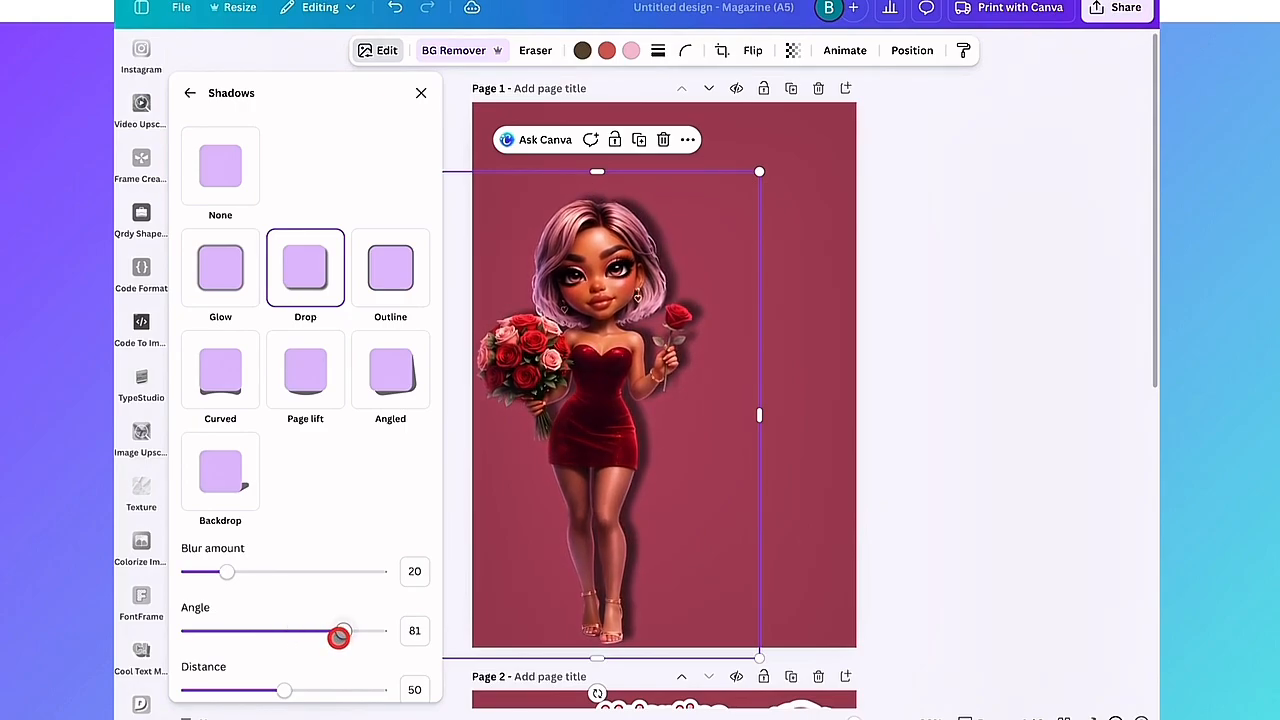
key("Escape")
key("Escape")
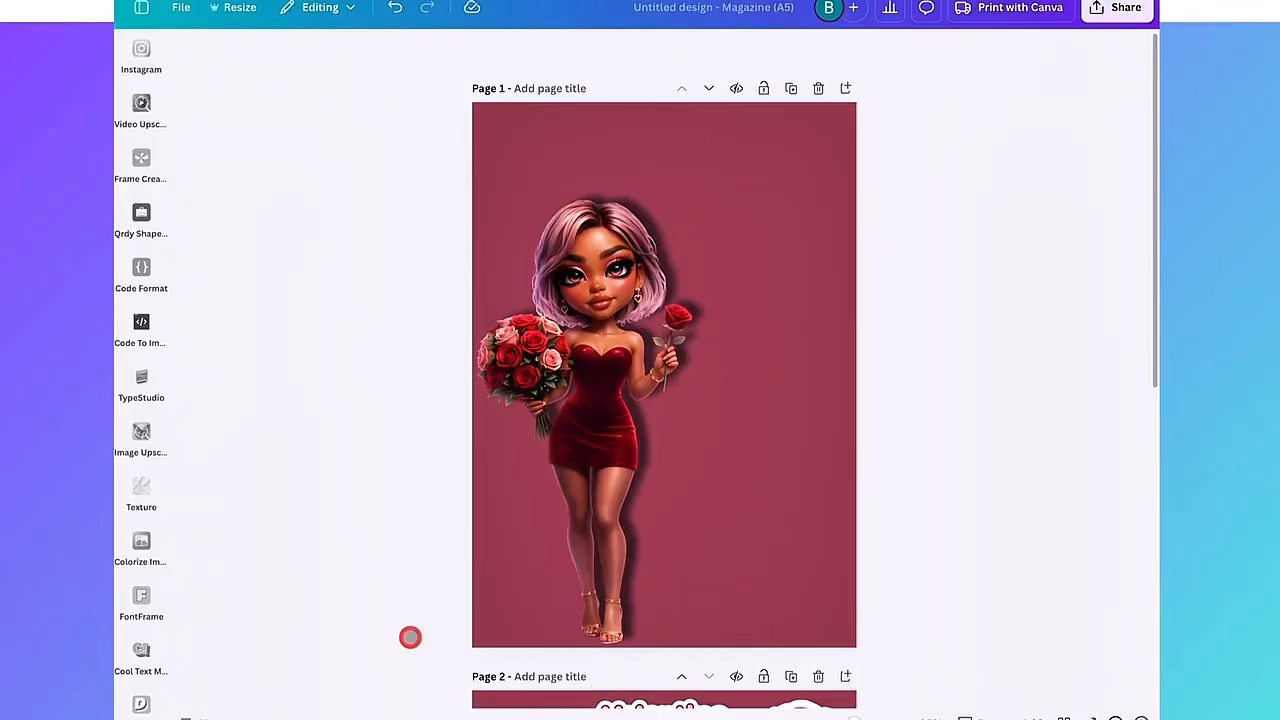
Duplicate the Valentine Queen title on the sticker sheet and move the copy onto the first page.
scroll(590, 657, "down", 3)
scroll(590, 657, "down", 1)
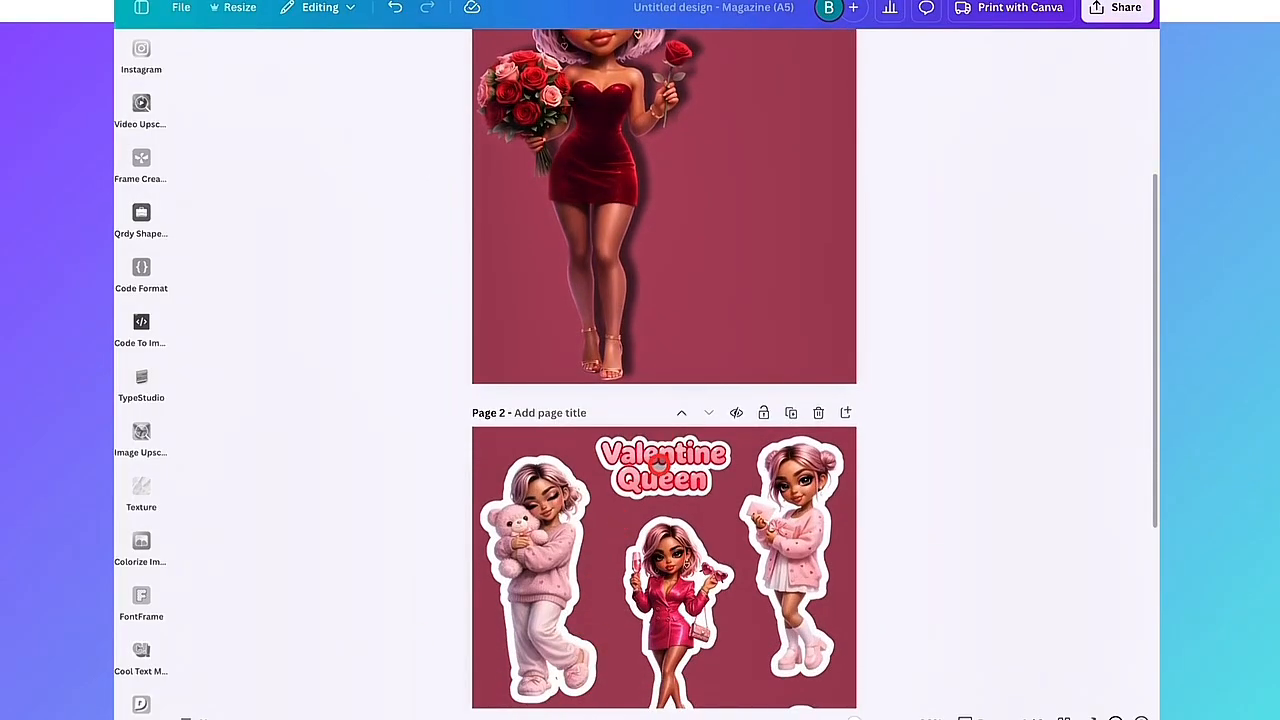
left_click(662, 462)
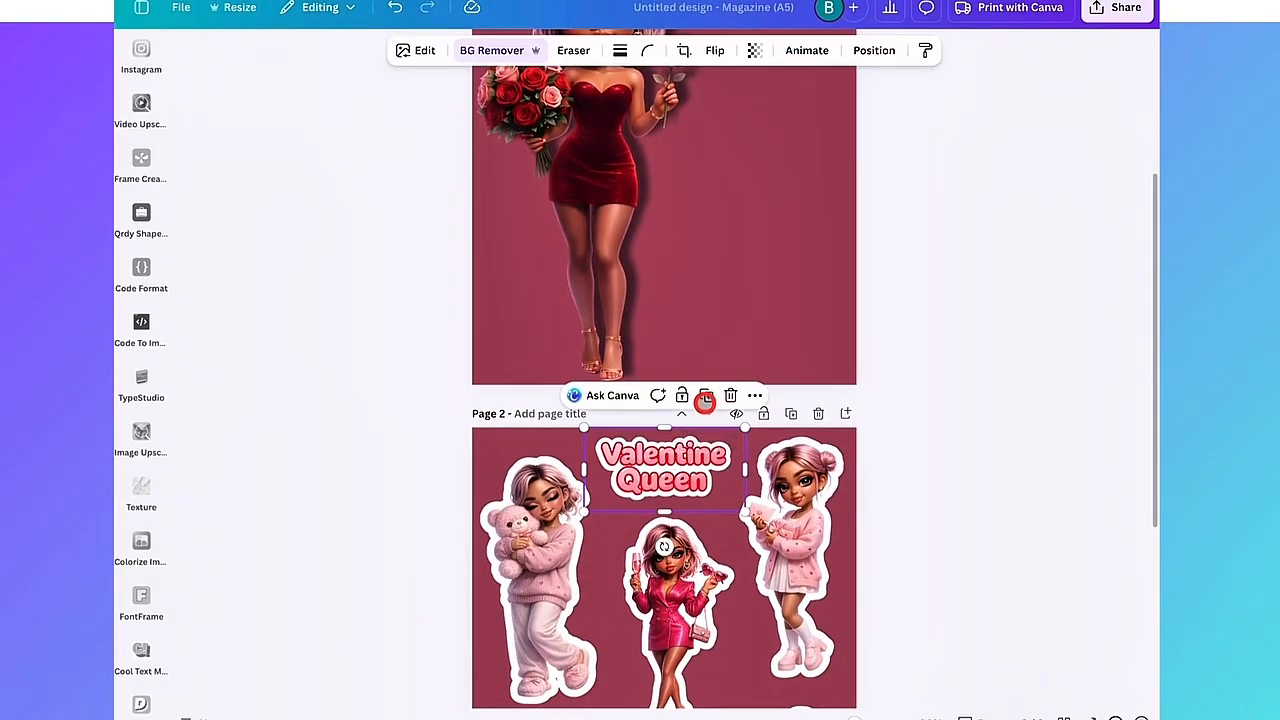
left_click(705, 395)
left_click_drag(678, 469, 697, 94)
scroll(697, 94, "up", 3)
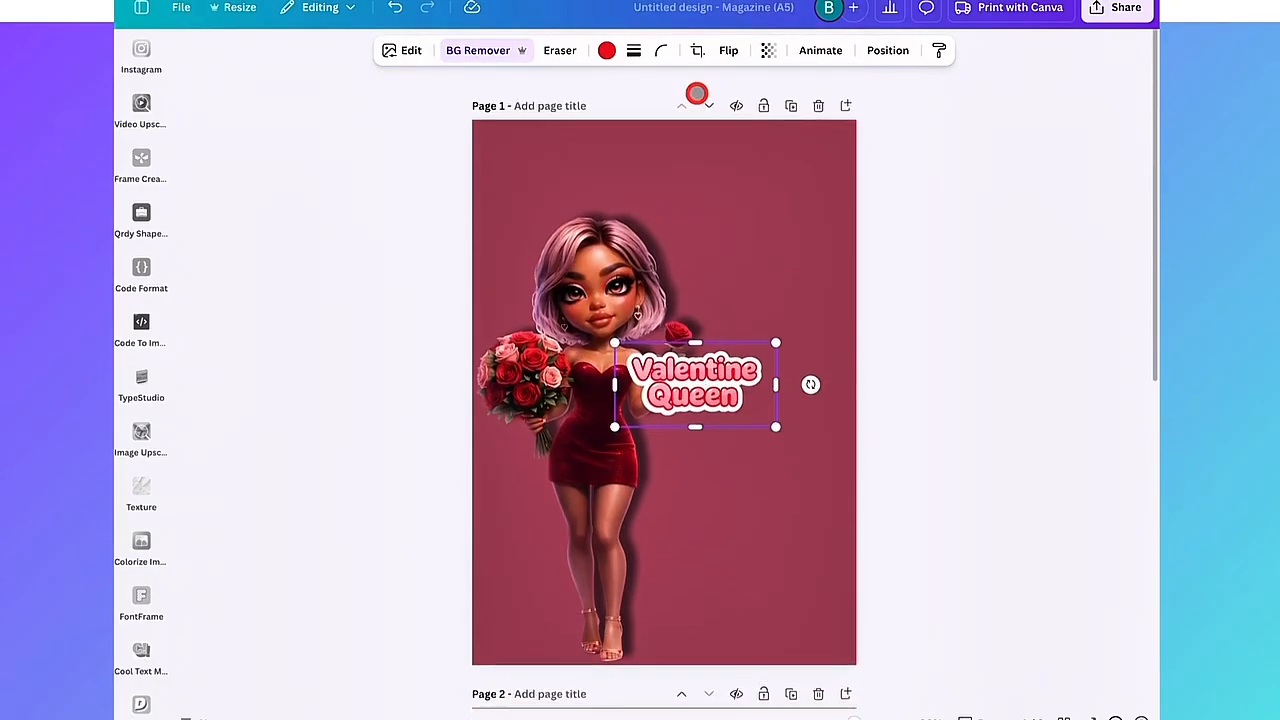
Enlarge the copied Valentine Queen title to nearly the full page width and place it across the top of the first page.
left_click_drag(706, 356, 668, 200)
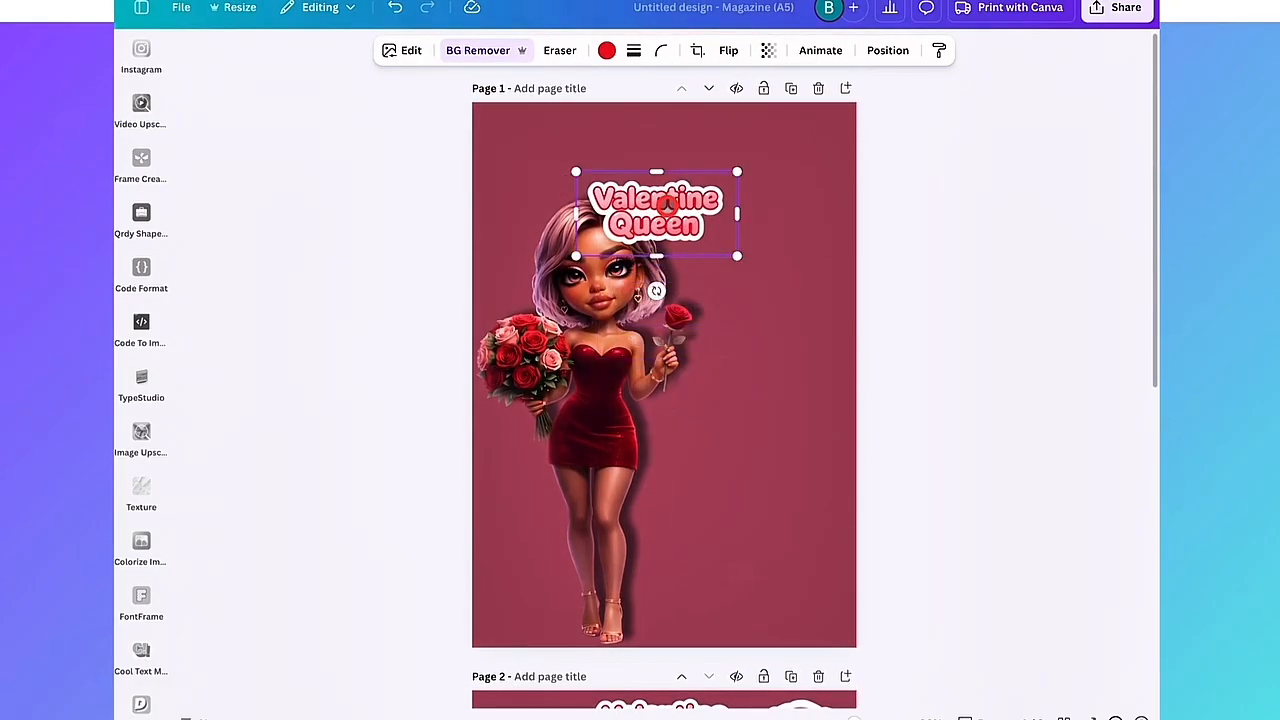
left_click_drag(737, 256, 954, 366)
left_click_drag(780, 262, 689, 186)
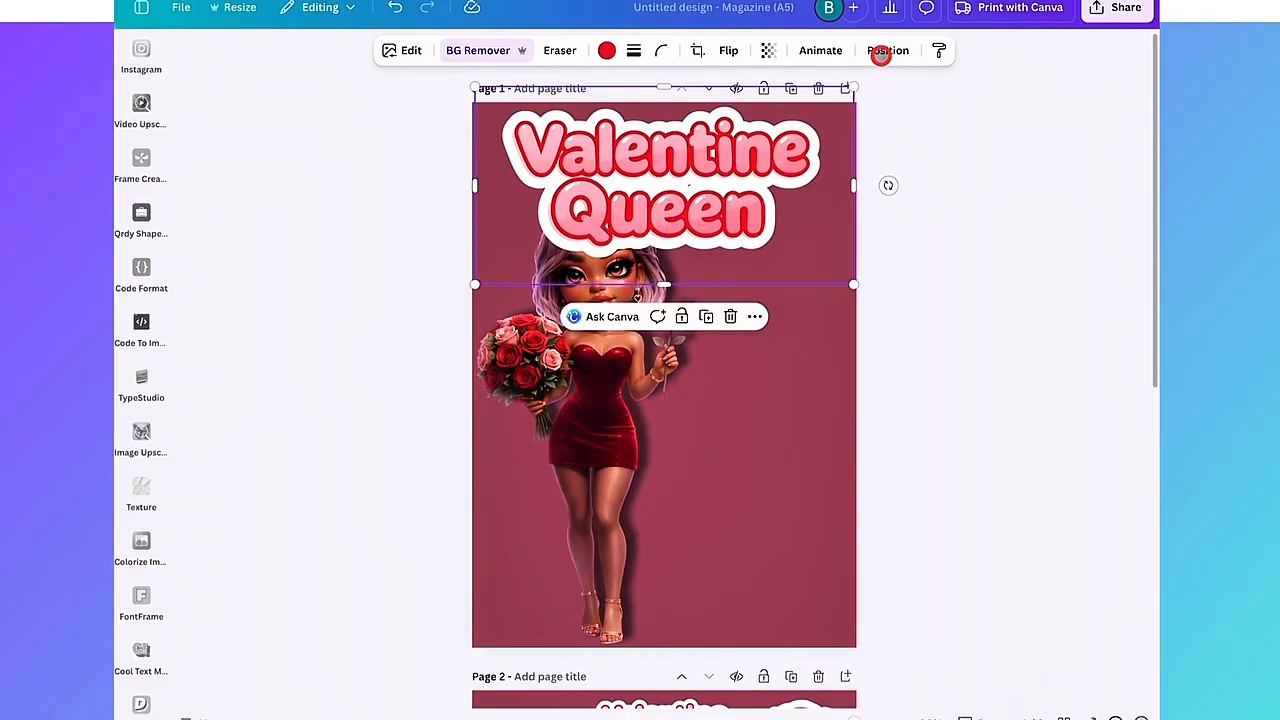
Reorder the first page's layers so that the Valentine Queen title sits behind the bouquet character.
left_click(880, 54)
left_click(355, 138)
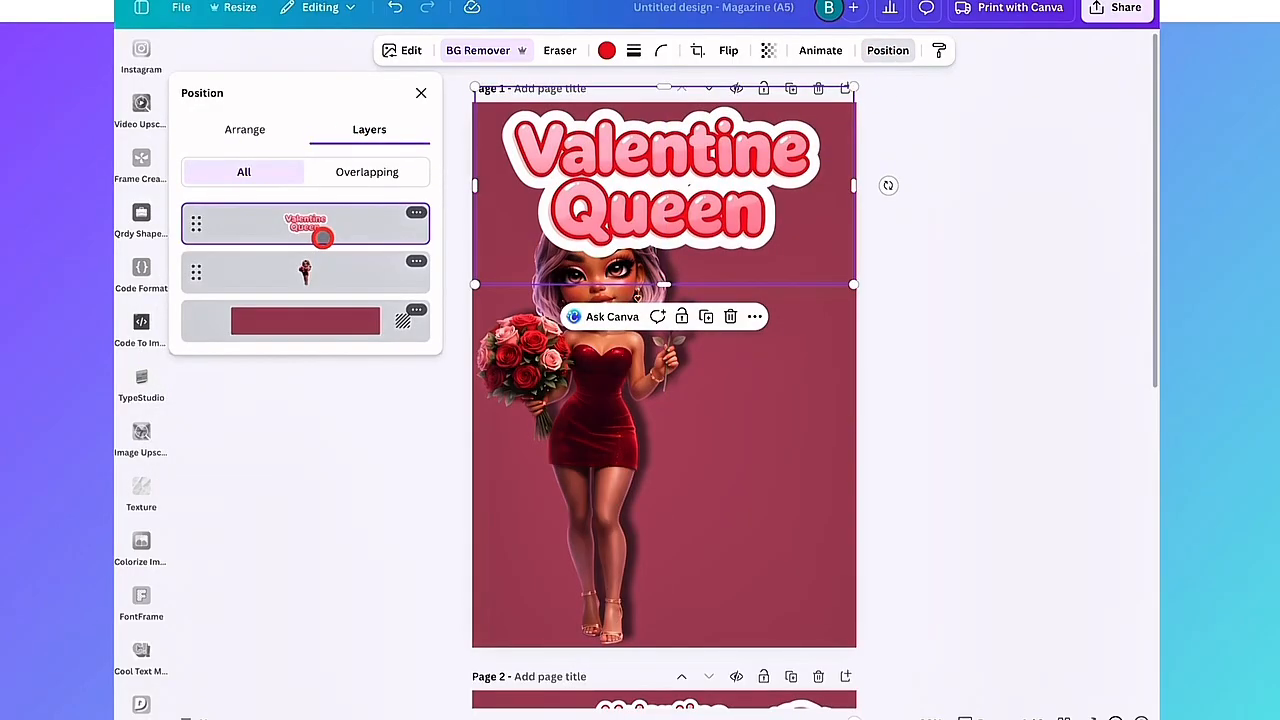
left_click_drag(323, 236, 320, 313)
left_click(1010, 273)
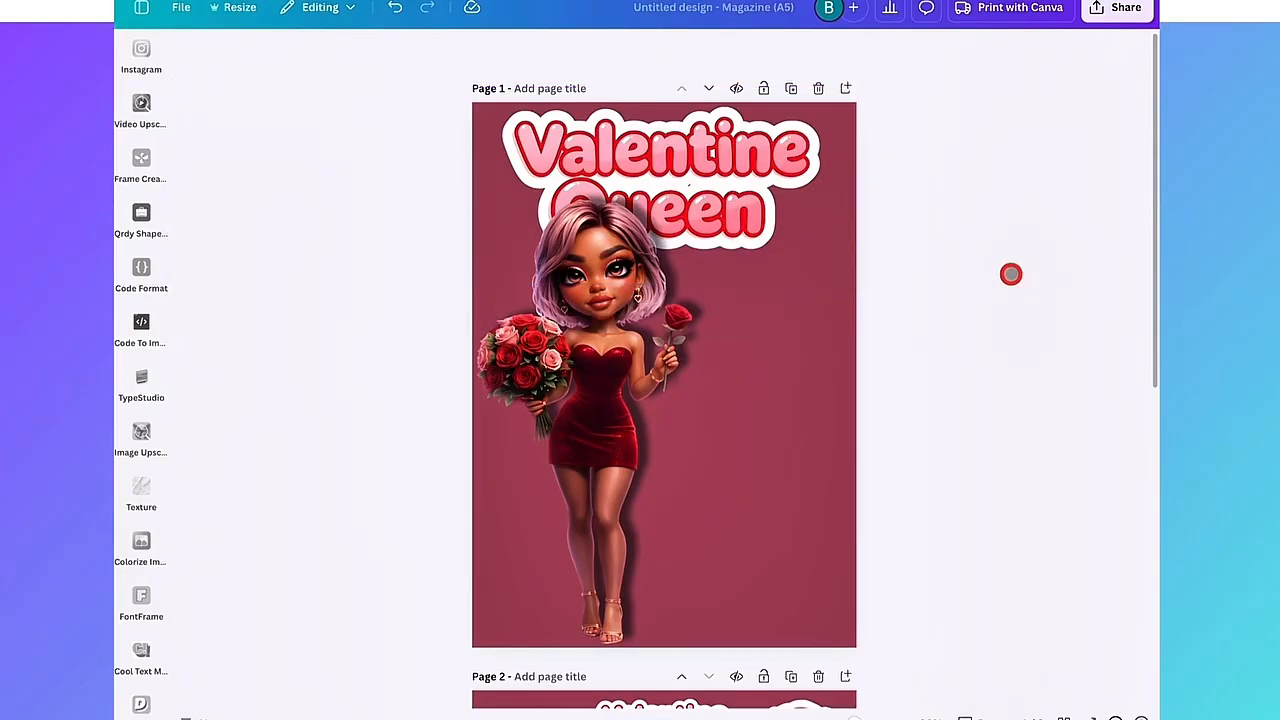
Shrink the bouquet character slightly so that its head overlaps less of the Valentine Queen title.
left_click(600, 300)
left_click_drag(757, 163, 741, 201)
key("Escape")
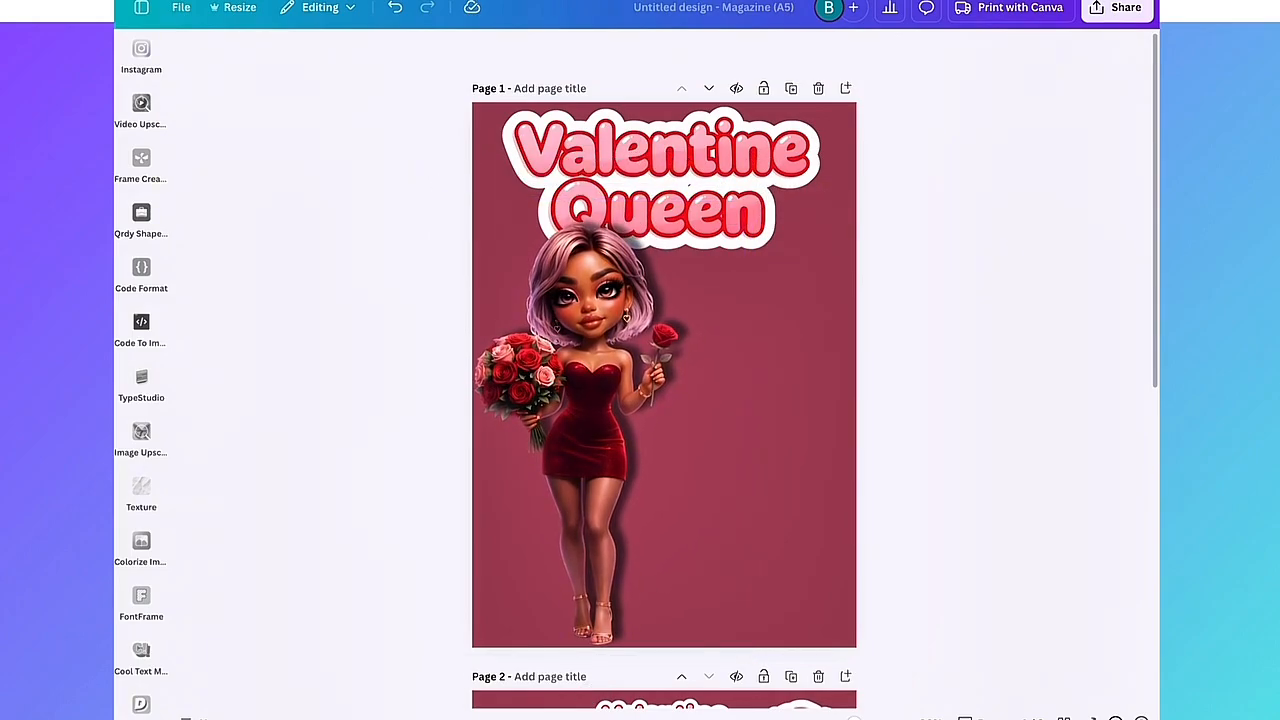
Upload the Valentine Queen sticker pack mockup from the photo library and add it to the first page.
scroll(141, 380, "up", 10)
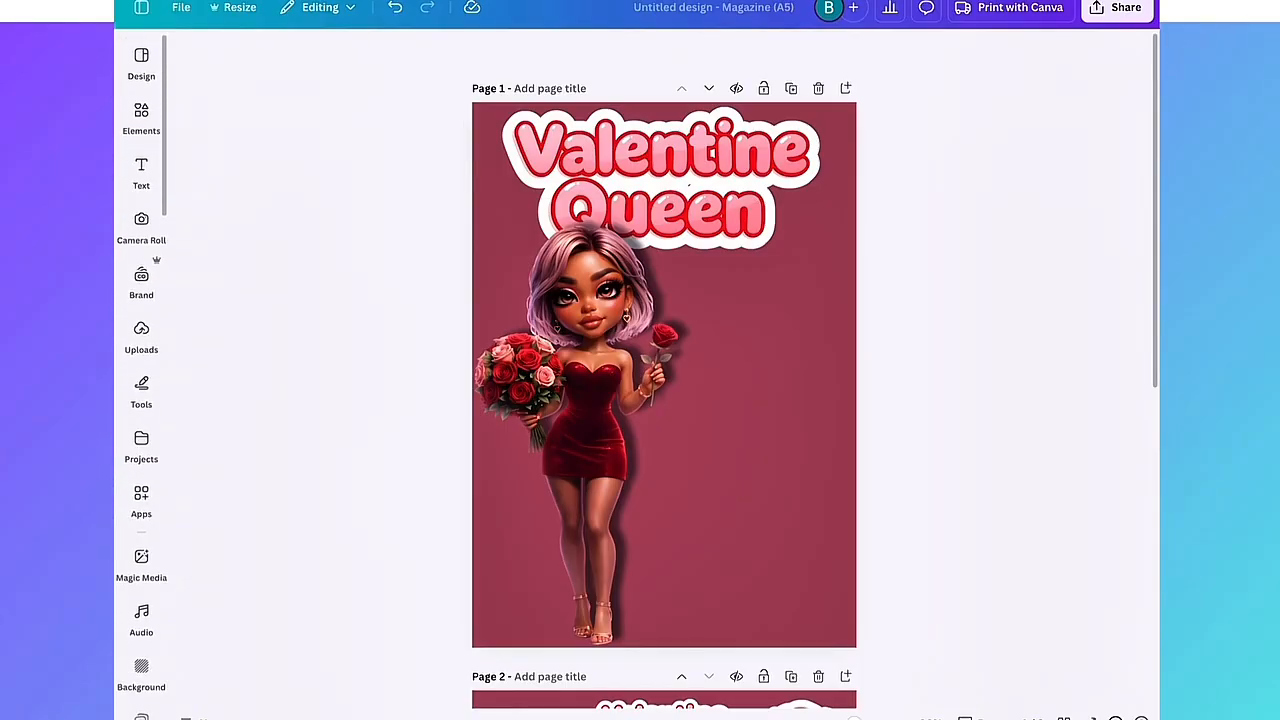
left_click(143, 335)
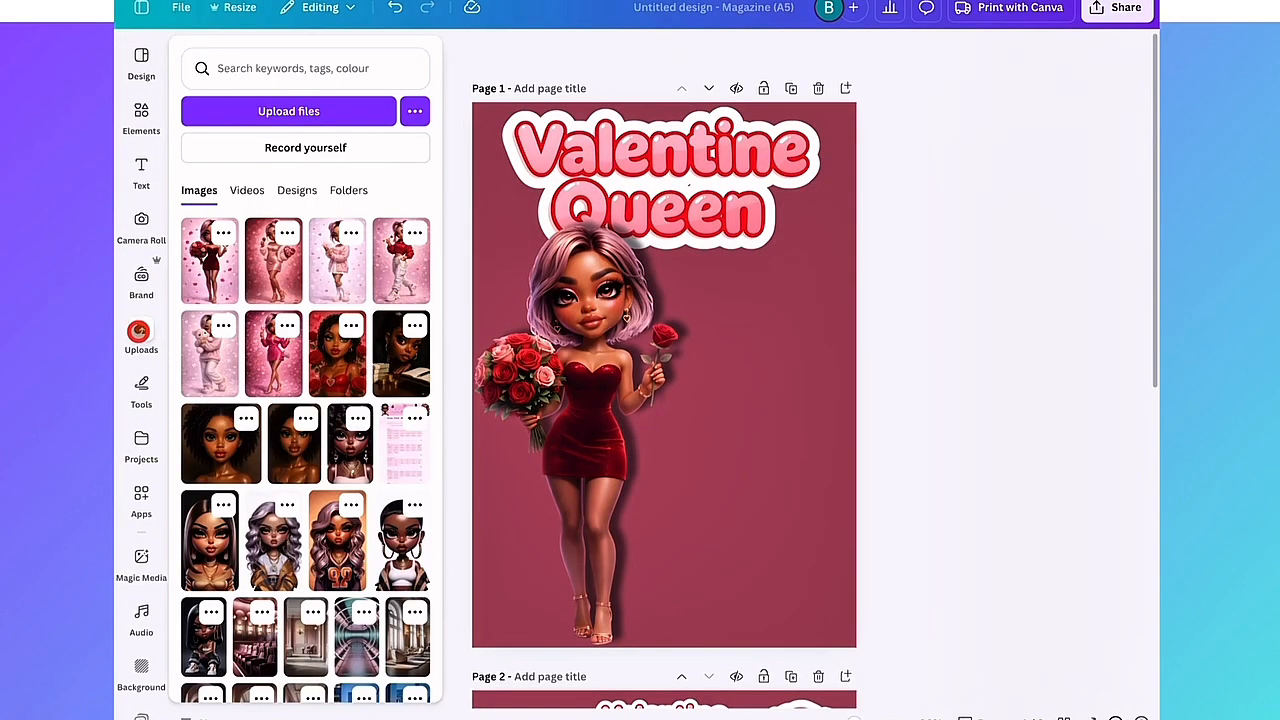
left_click(297, 120)
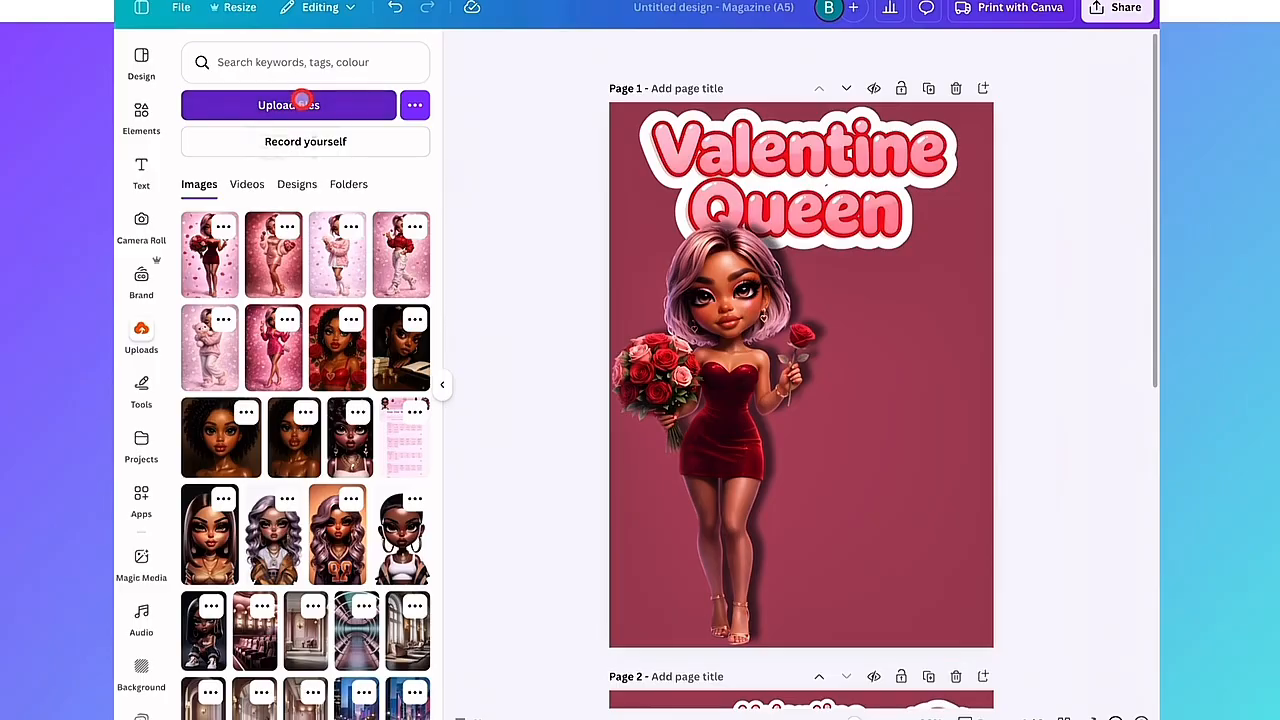
left_click(308, 151)
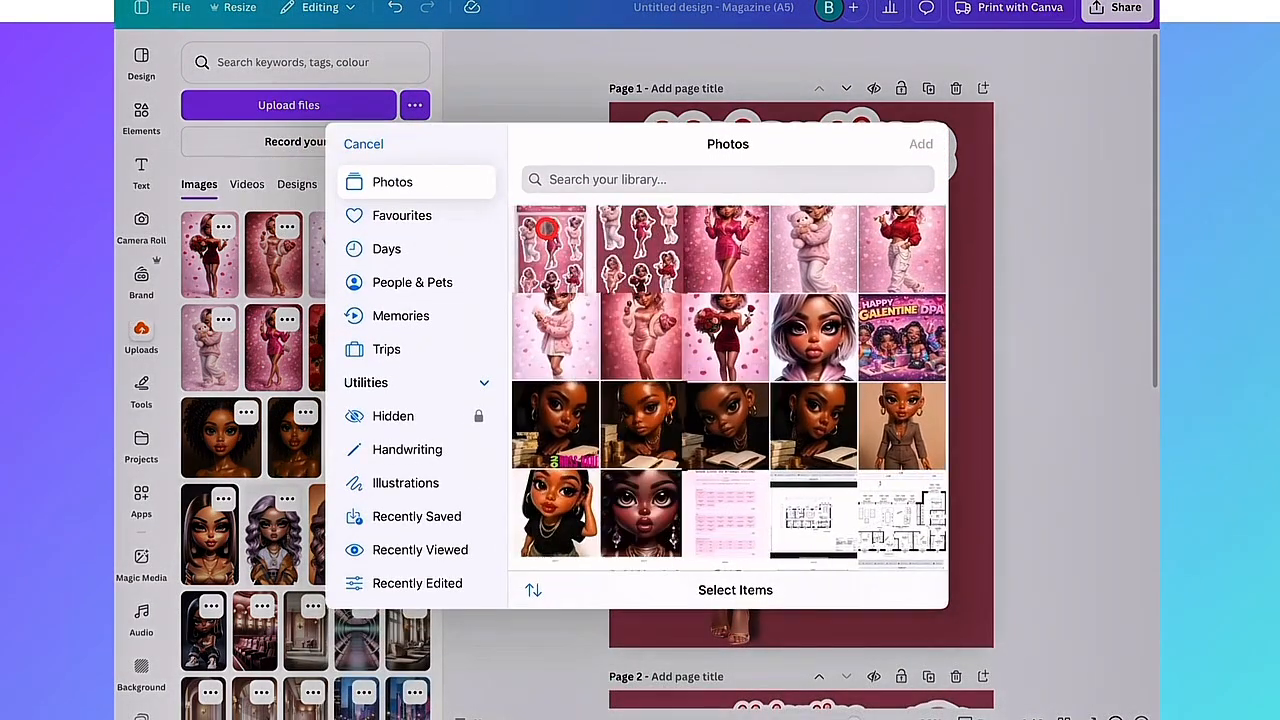
left_click(552, 245)
left_click(921, 144)
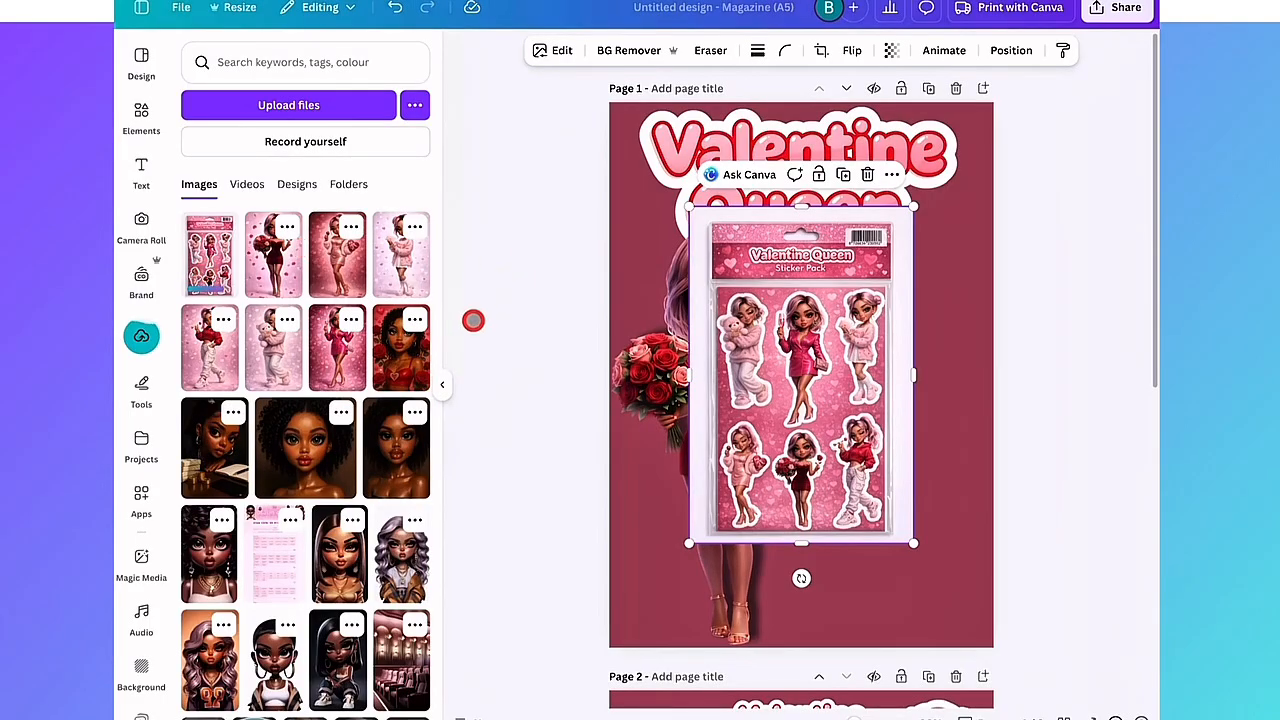
left_click(442, 384)
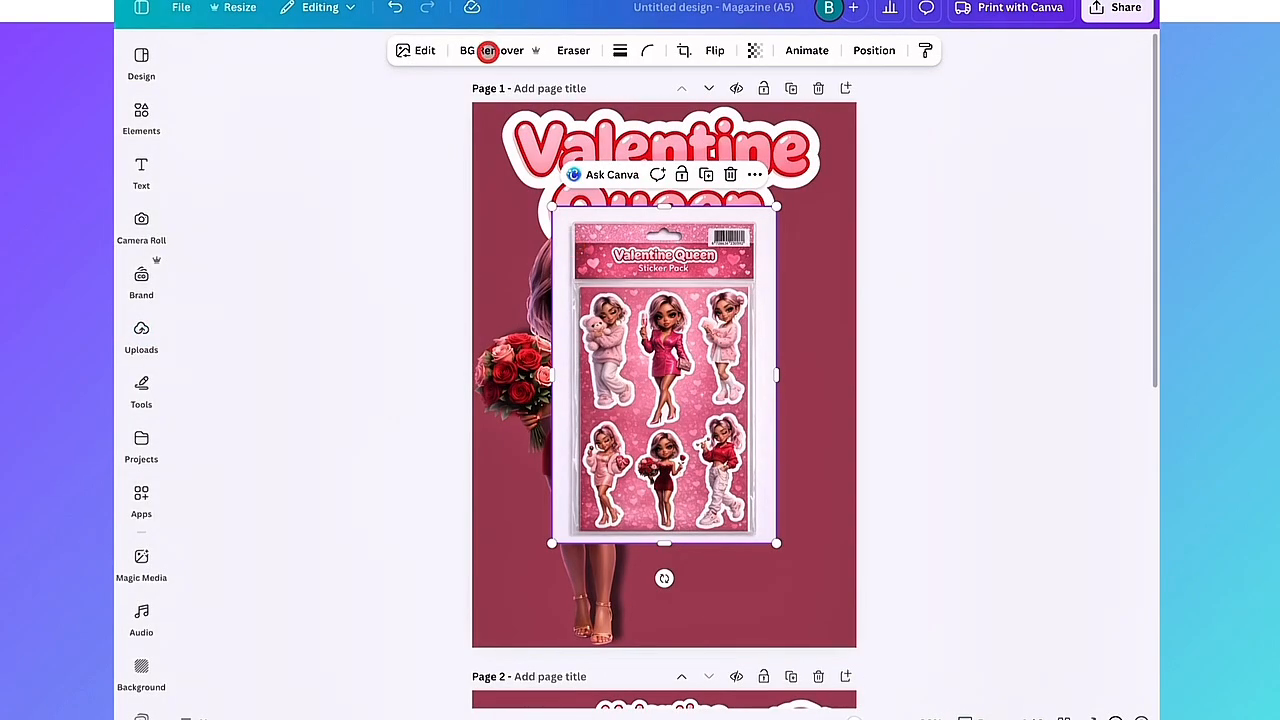
Remove the sticker pack mockup's background, enlarge it slightly and place it in the page's lower right beside the bouquet character.
left_click(487, 50)
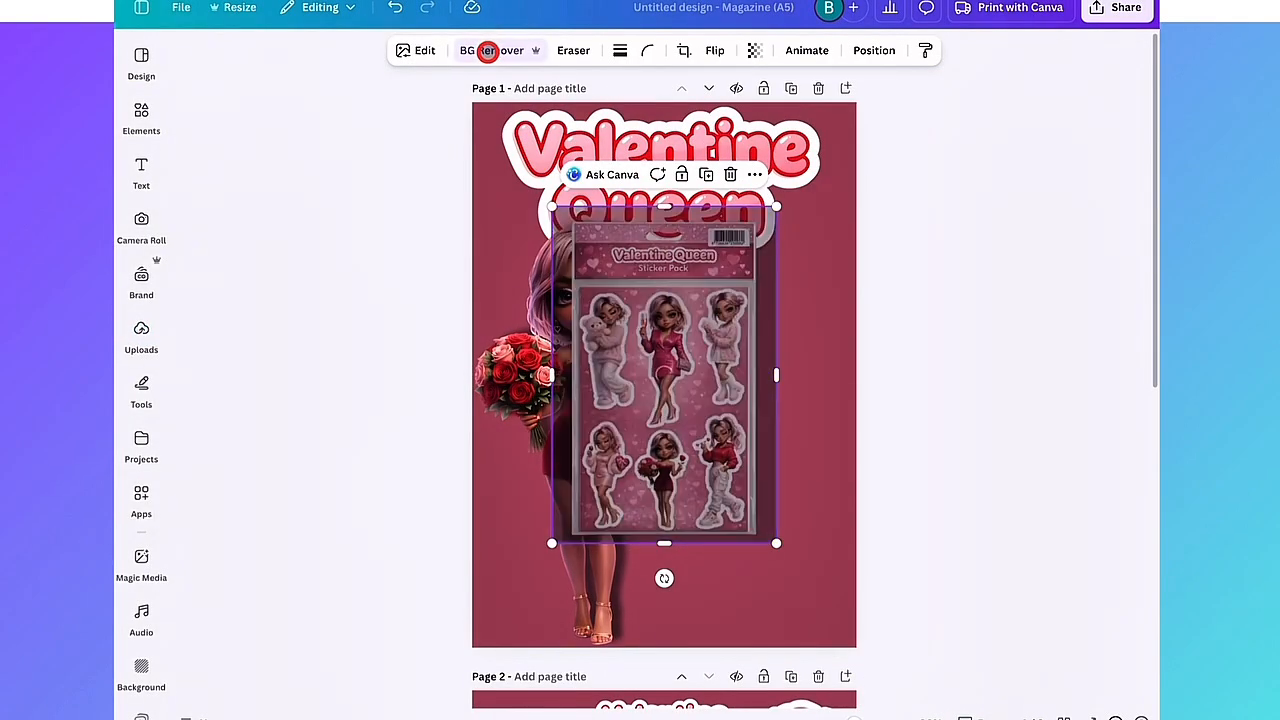
left_click_drag(663, 375, 744, 470)
left_click_drag(750, 468, 742, 465)
left_click_drag(854, 298, 863, 283)
left_click_drag(747, 459, 738, 465)
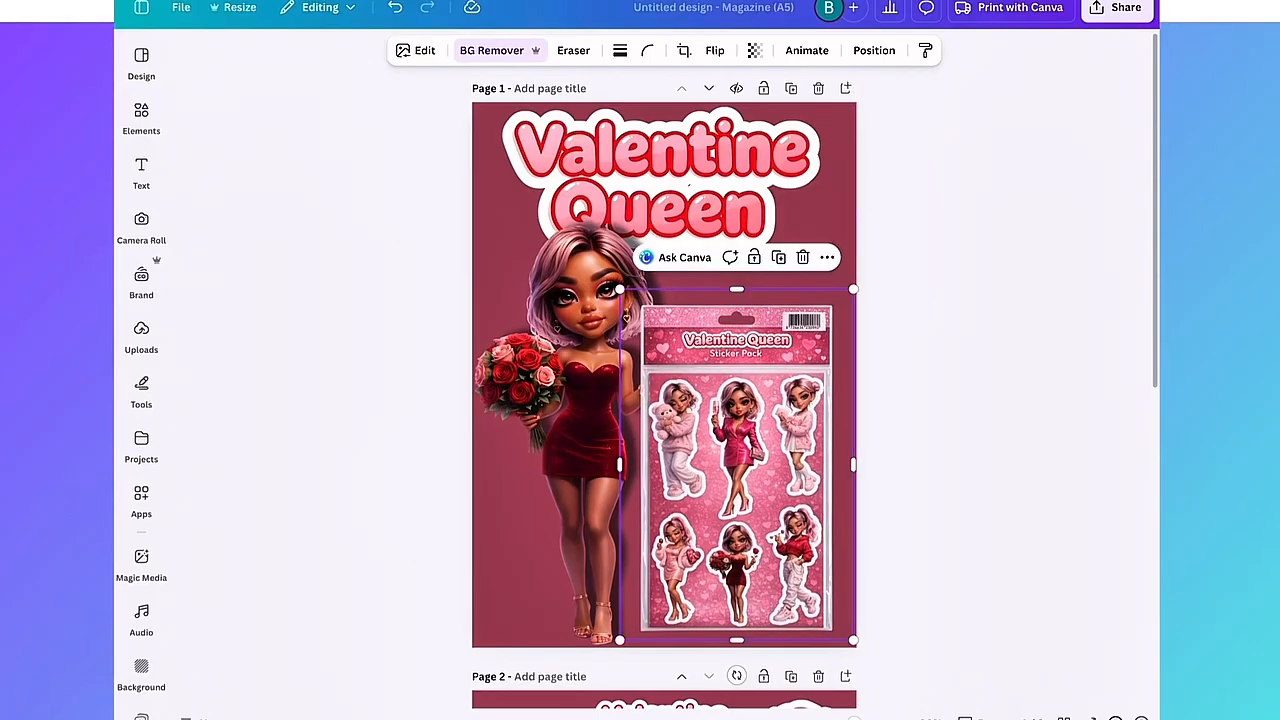
Reorder the first page's layers so that the sticker pack mockup sits behind the bouquet character.
left_click(874, 50)
left_click_drag(196, 224, 196, 272)
key("Escape")
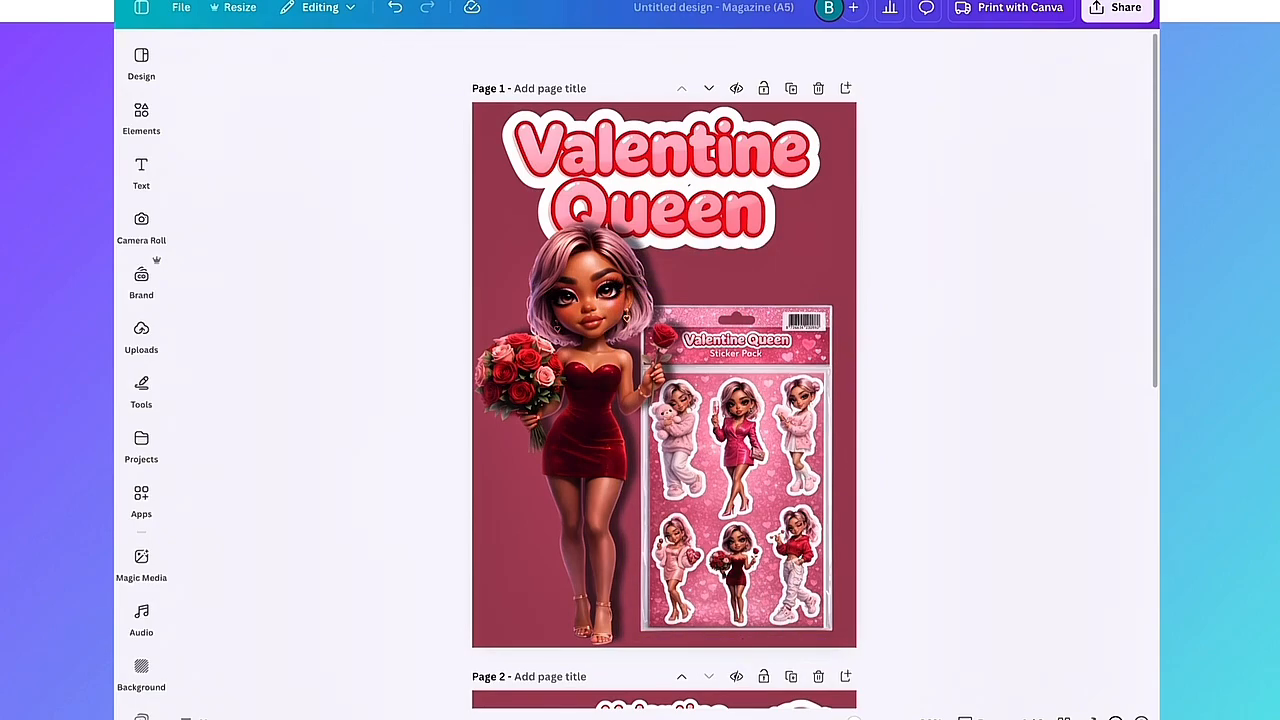
left_click(689, 185)
left_click(689, 185)
key("Escape")
Search the elements for "Hearts", narrow to graphics, and add the scattered red and pink hearts to the first page.
left_click(160, 128)
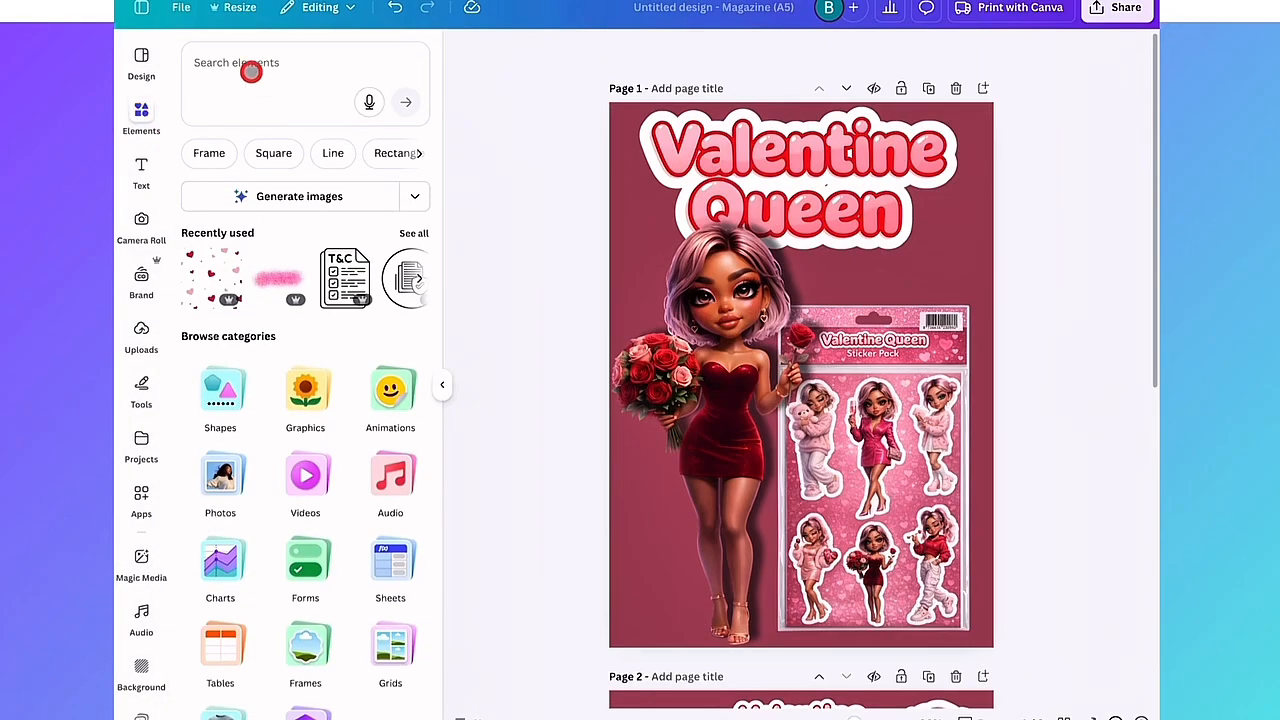
left_click(276, 63)
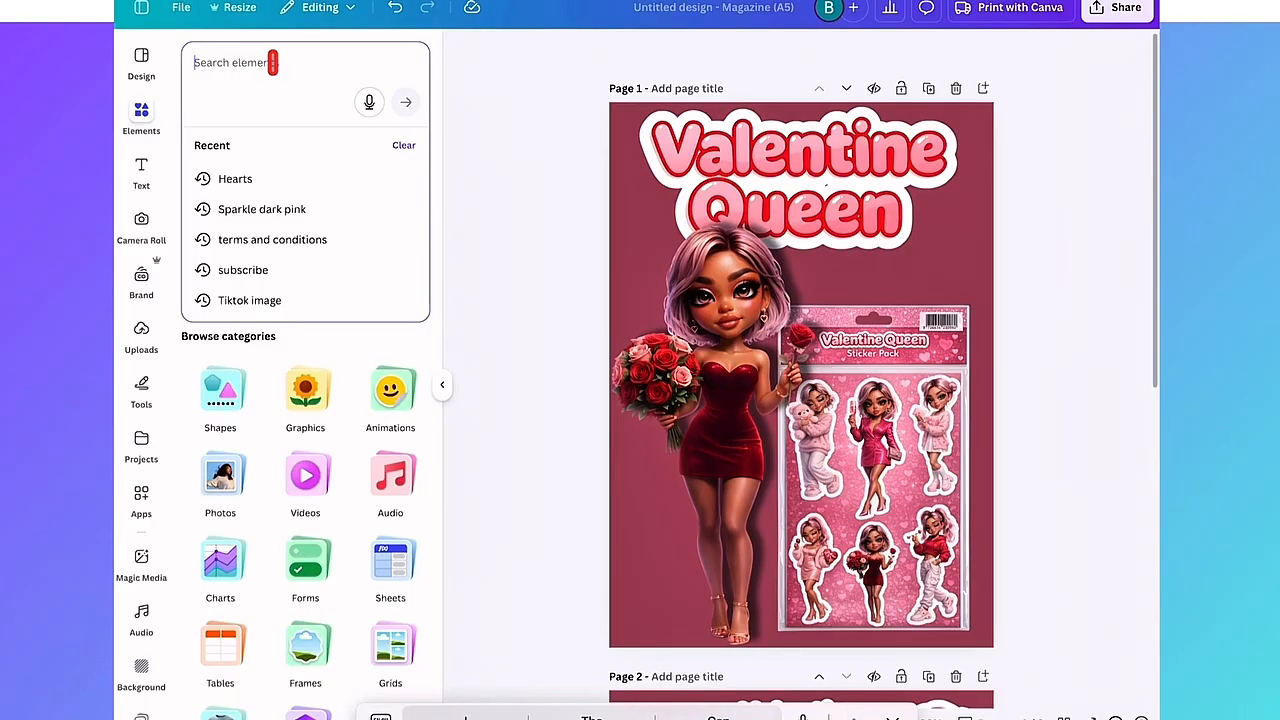
type("Hearts")
key("Return")
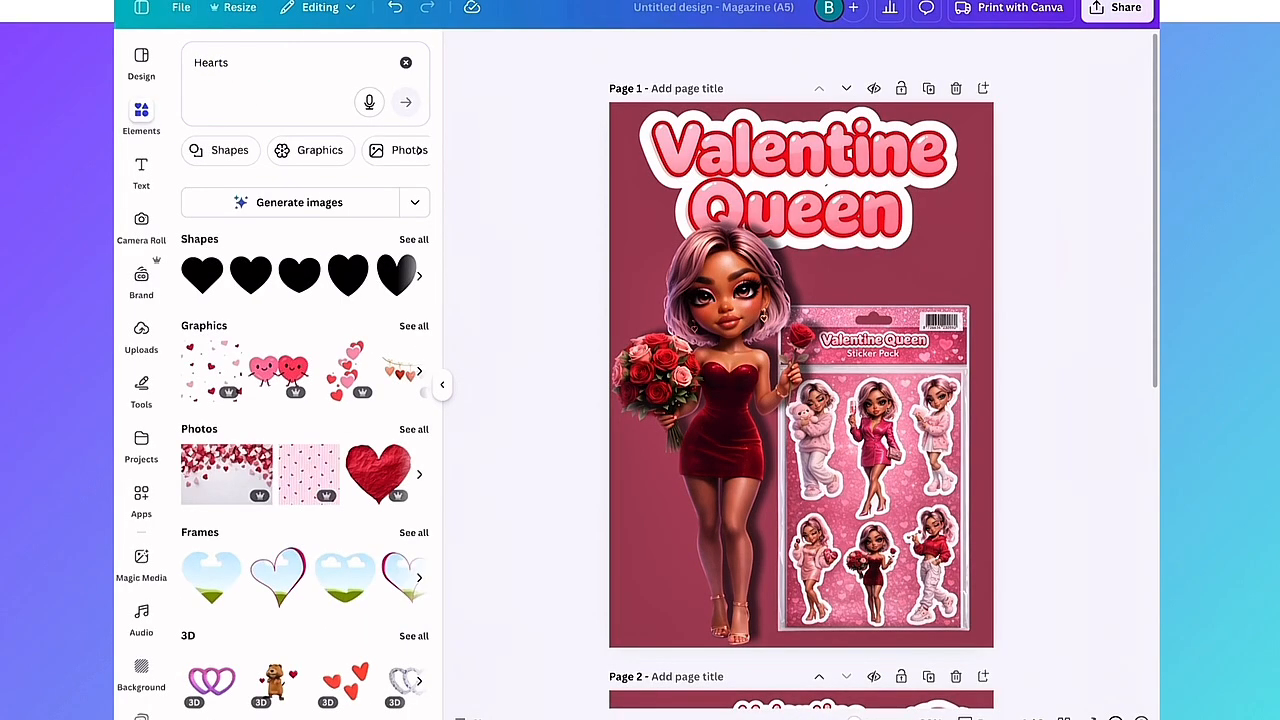
left_click(413, 326)
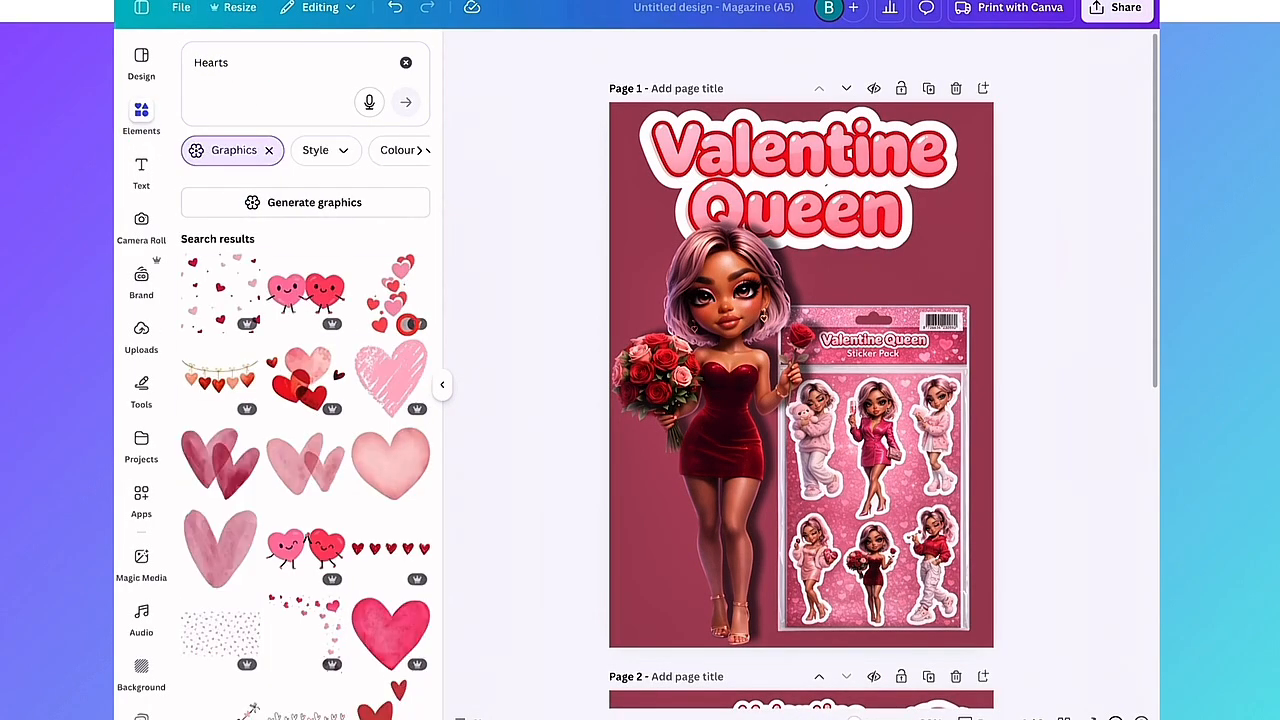
scroll(331, 477, "down", 3)
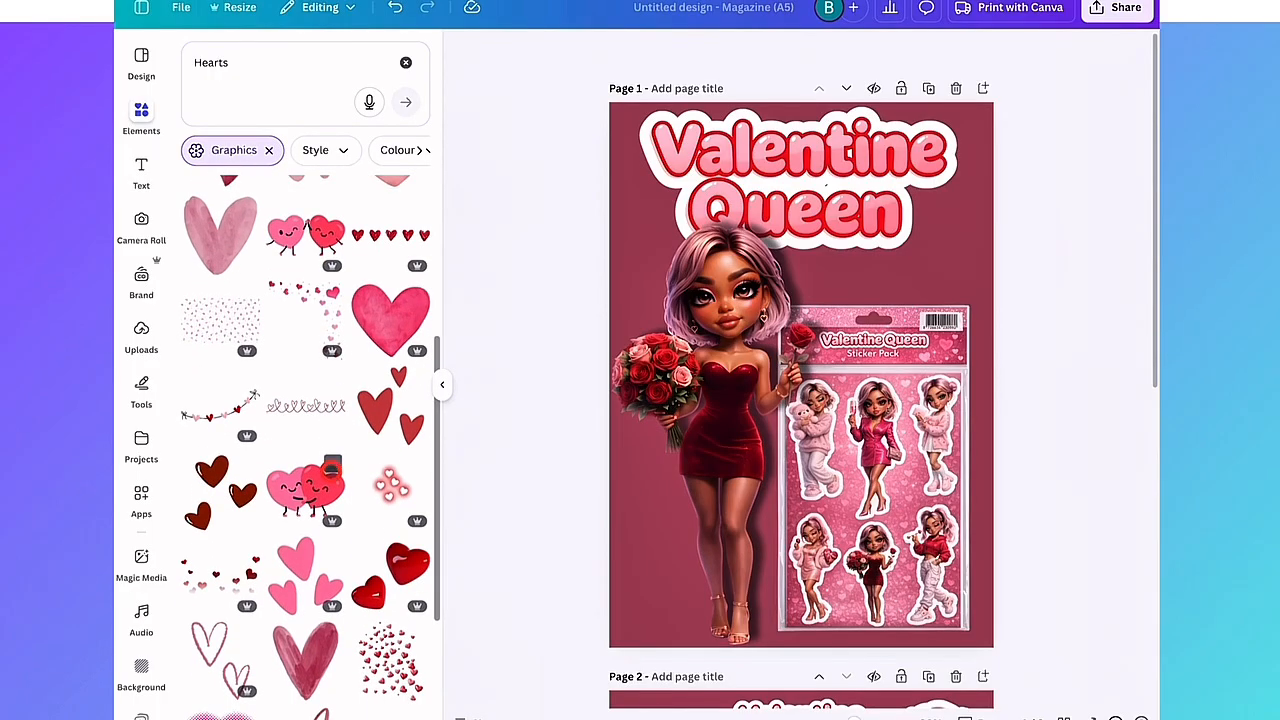
left_click(418, 673)
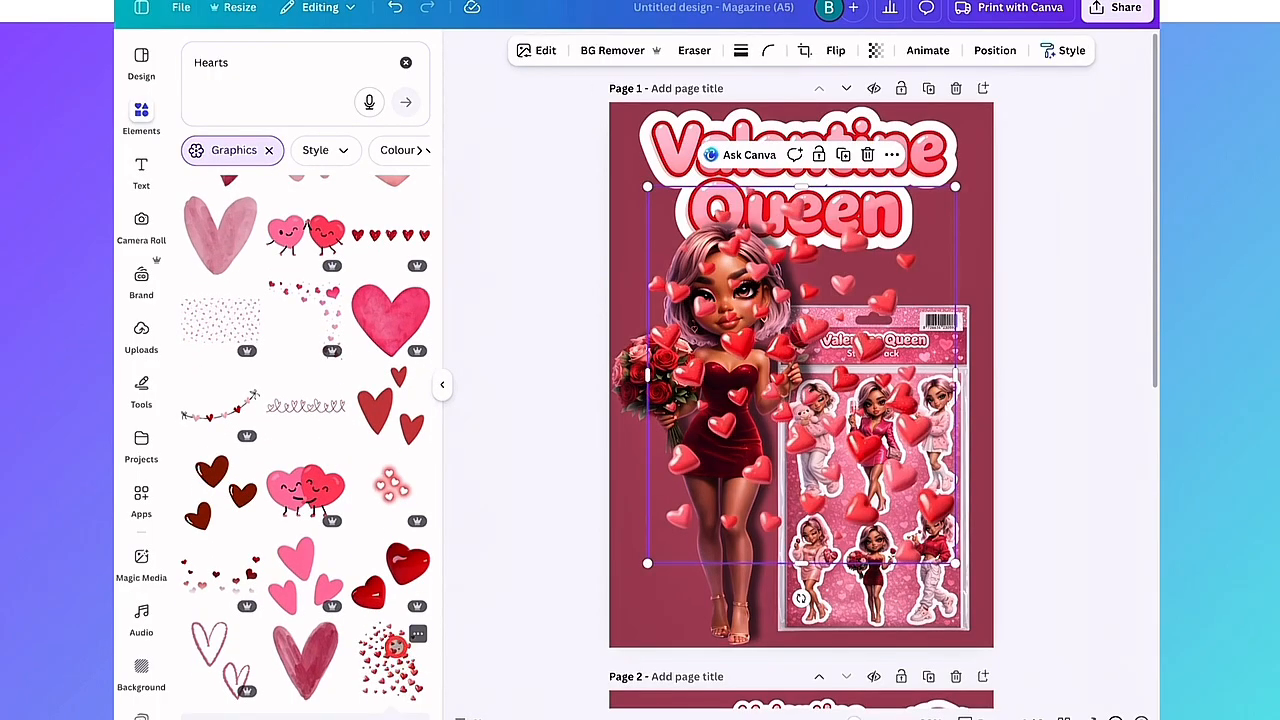
Enlarge the scattered hearts to cover the whole first page and move their layer directly above the background, behind the title.
left_click_drag(920, 289, 990, 290)
left_click_drag(801, 479, 801, 646)
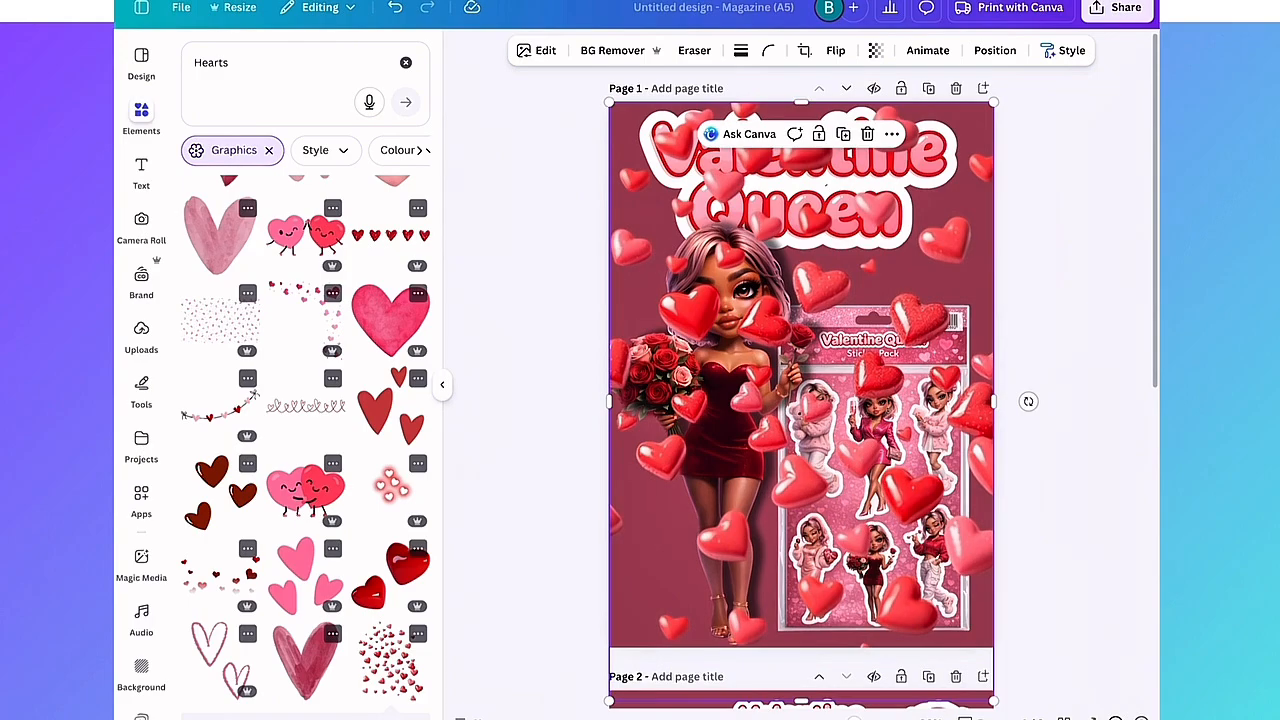
left_click(995, 50)
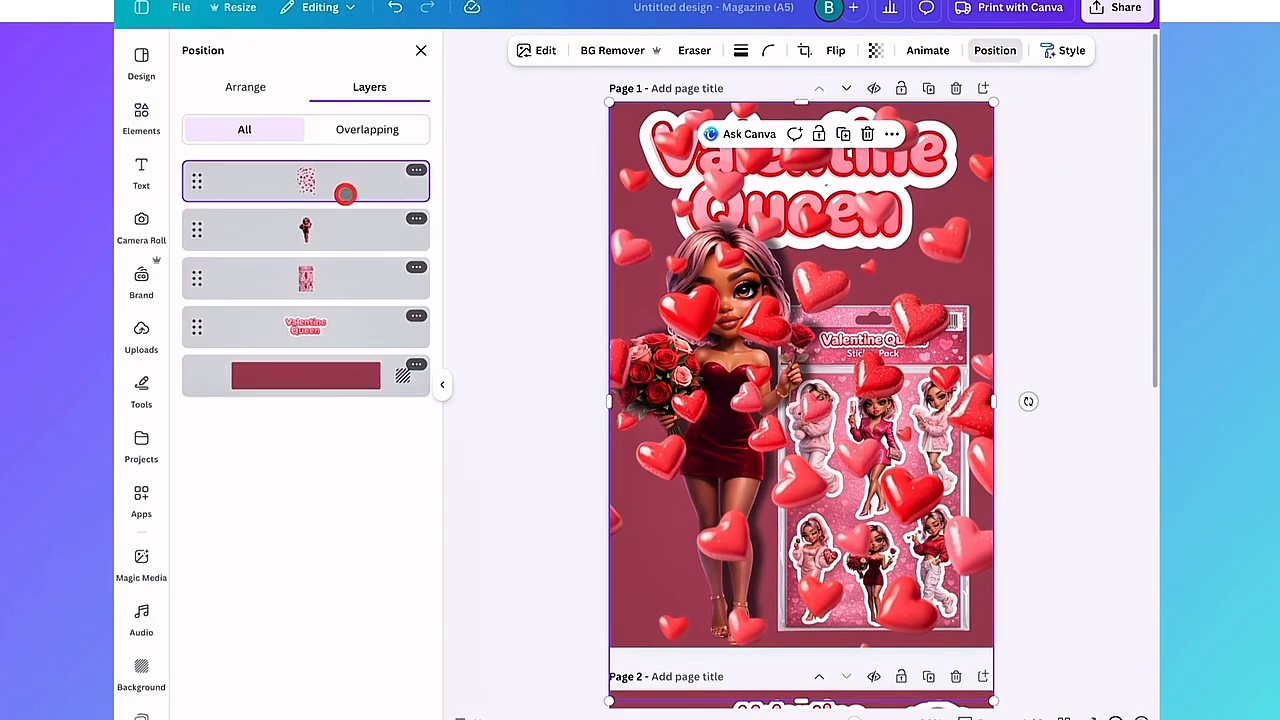
left_click_drag(345, 194, 340, 345)
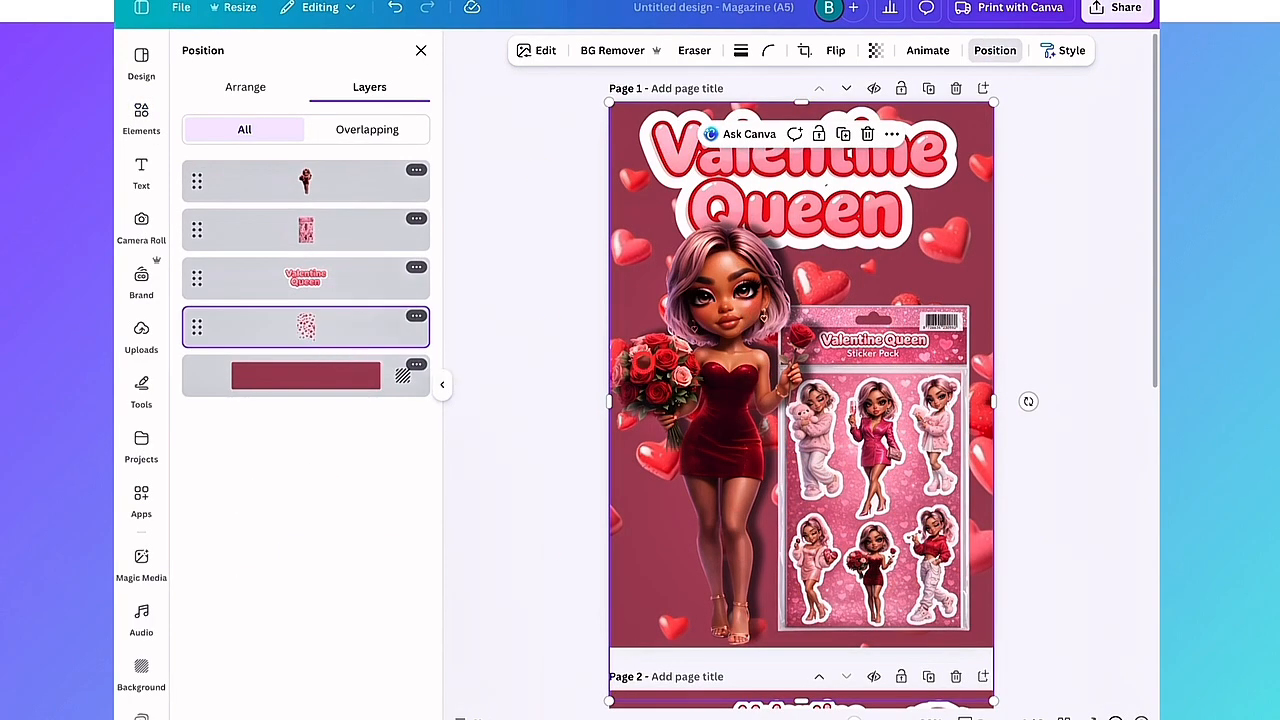
left_click(1034, 196)
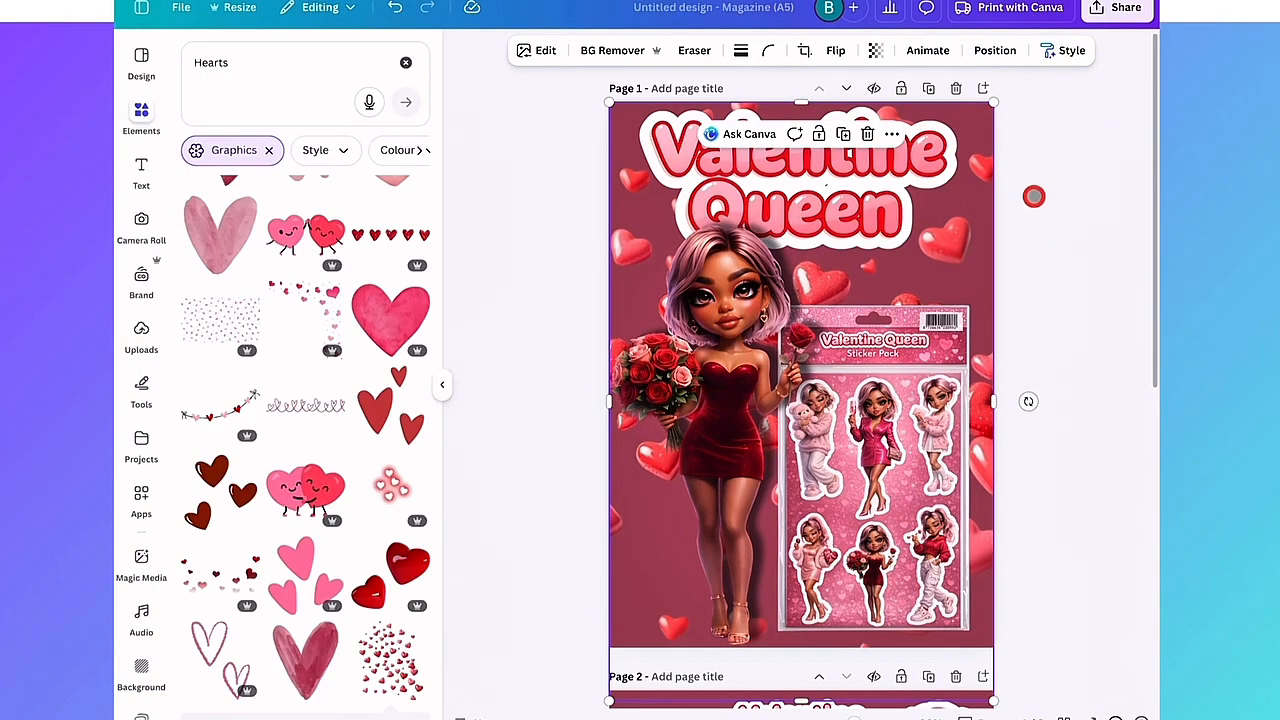
Set the transparency of the scattered hearts to 41.
left_click(875, 50)
left_click_drag(912, 112, 846, 117)
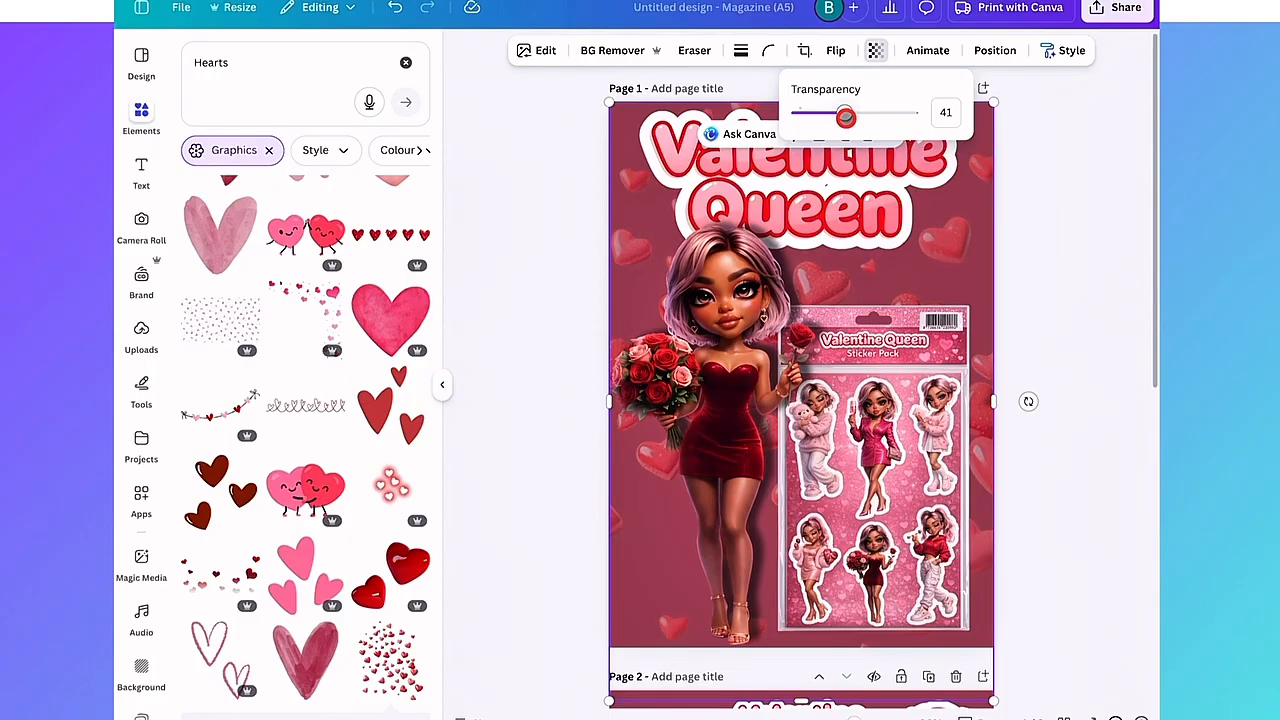
left_click(1062, 147)
left_click(1062, 147)
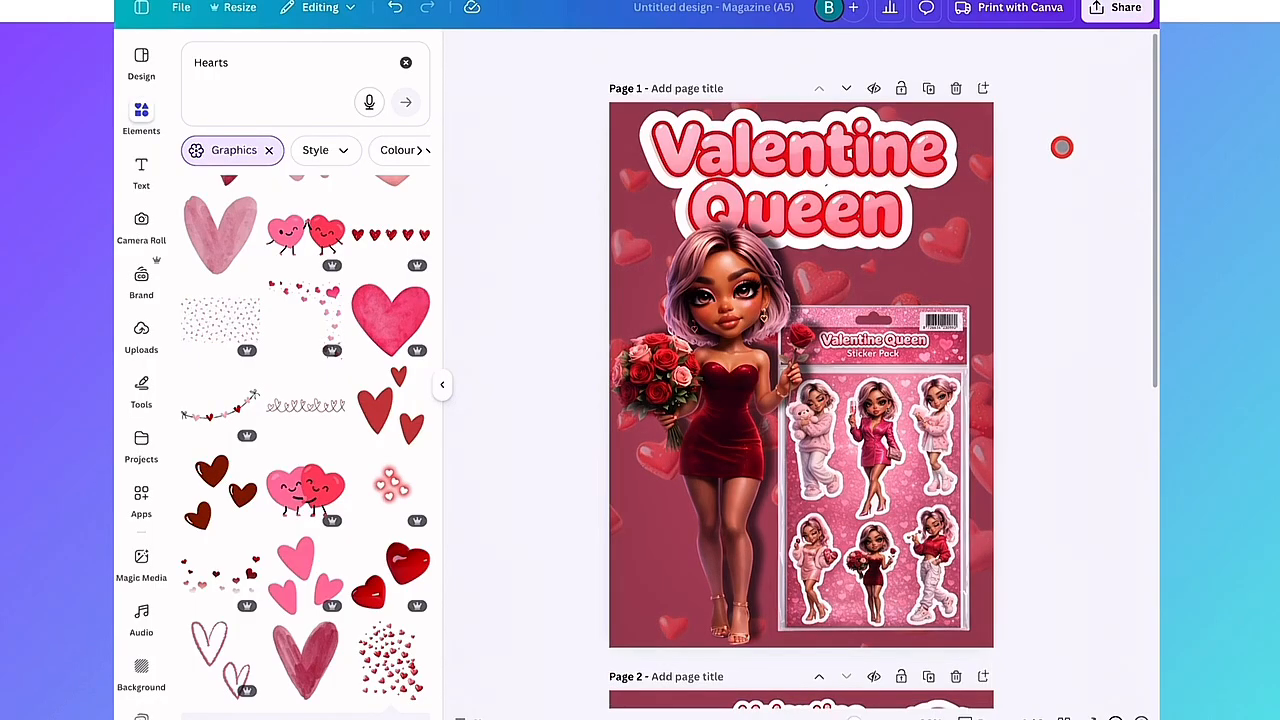
Review the cover design on the first page and the sticker sheet on the second page.
scroll(1137, 287, "down", 1)
scroll(1138, 288, "up", 1)
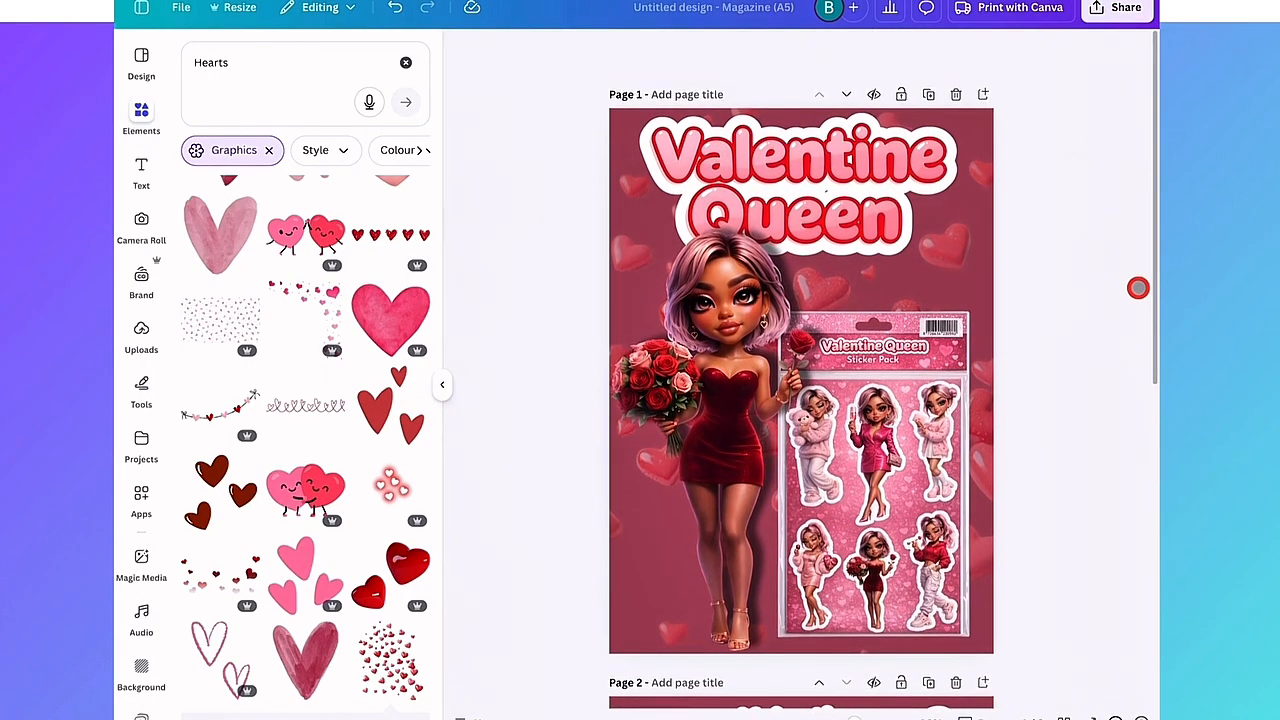
scroll(1138, 288, "down", 1)
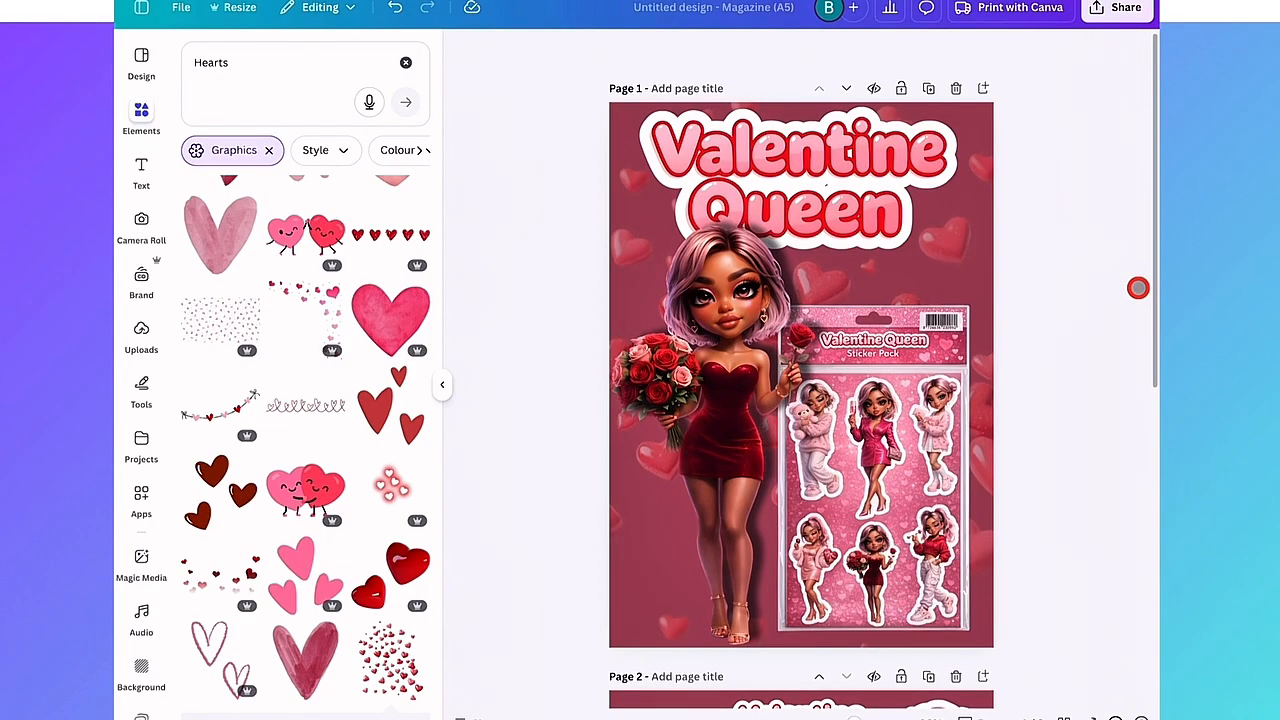
scroll(1138, 288, "down", 5)
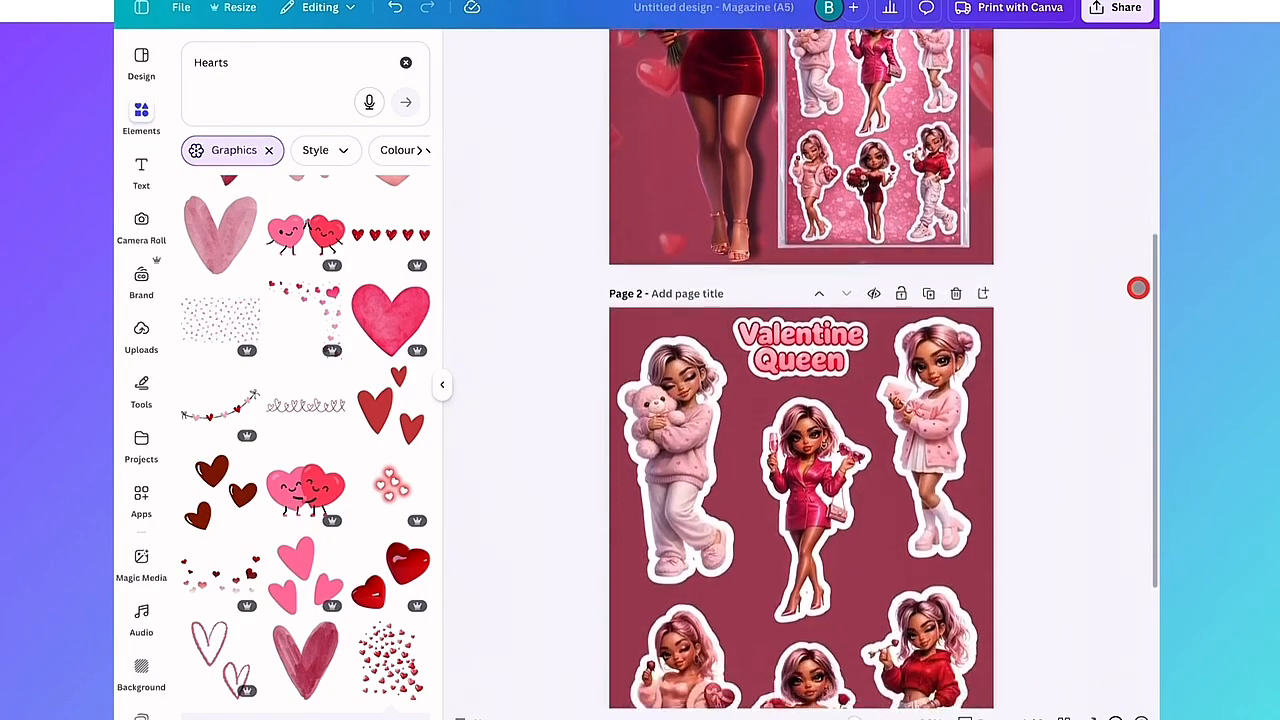
scroll(1138, 288, "down", 2)
scroll(1138, 288, "up", 7)
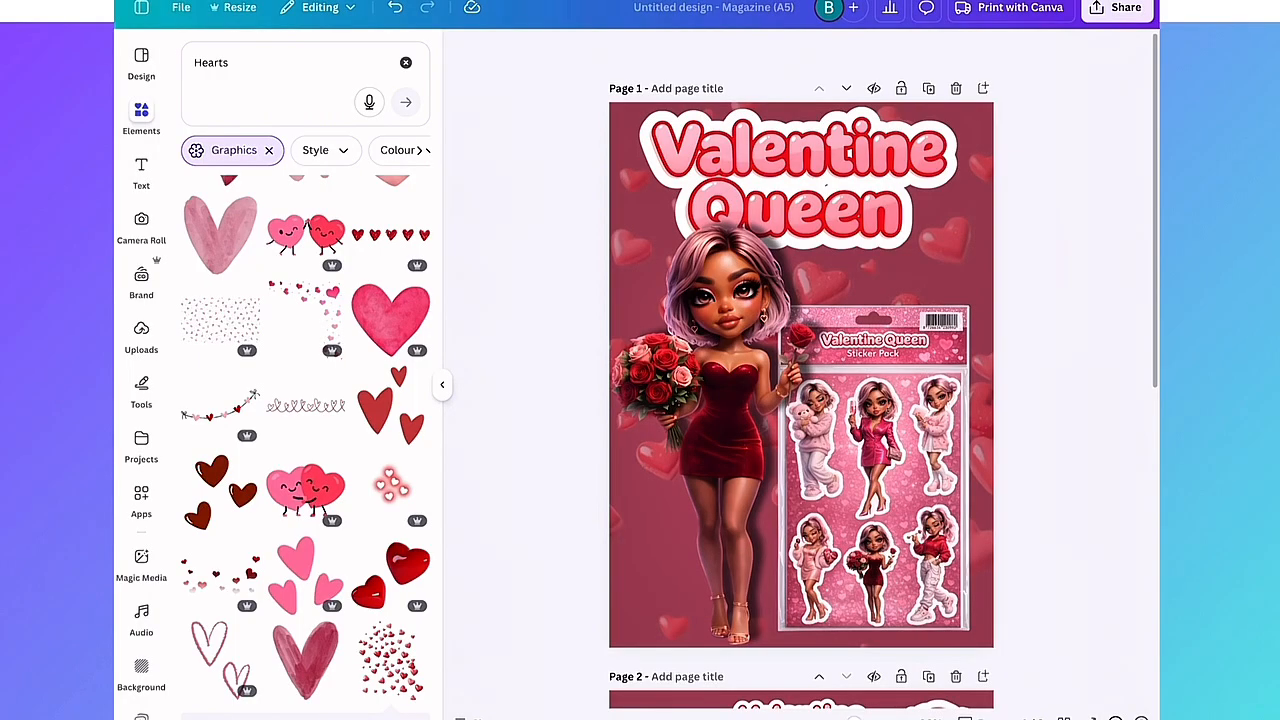
key("ctrl+/")
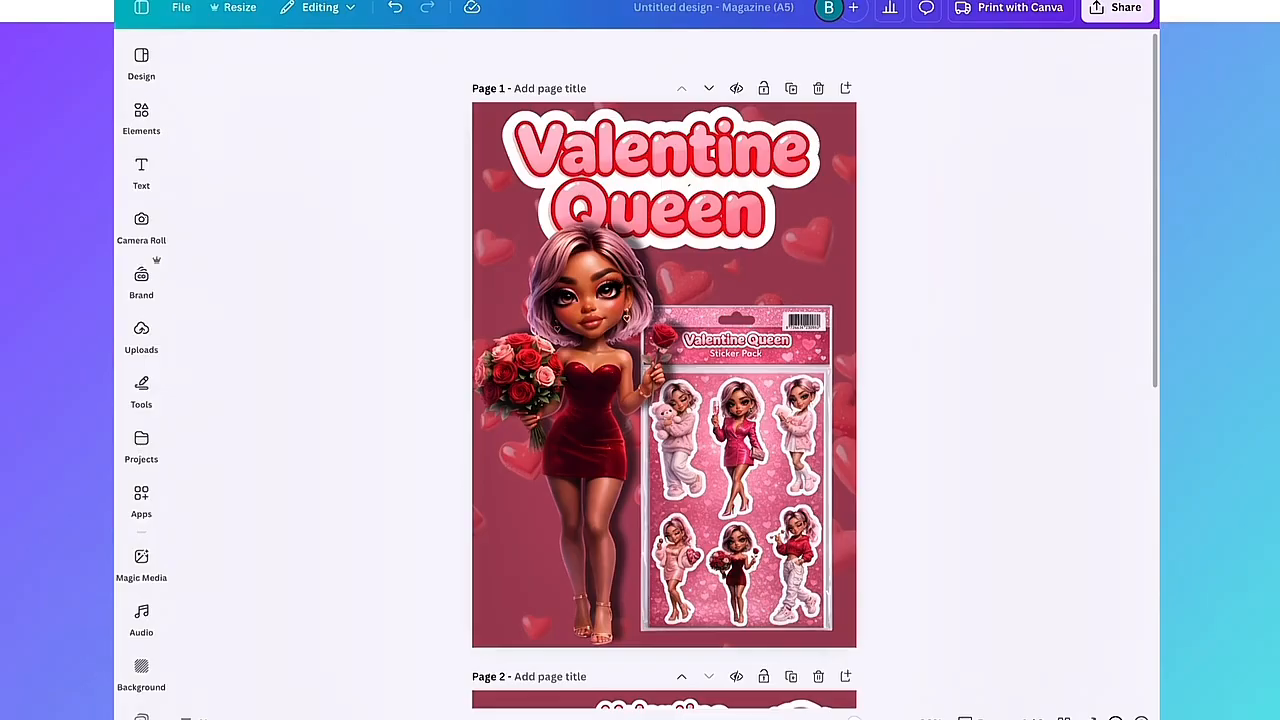
scroll(688, 185, "down", 6)
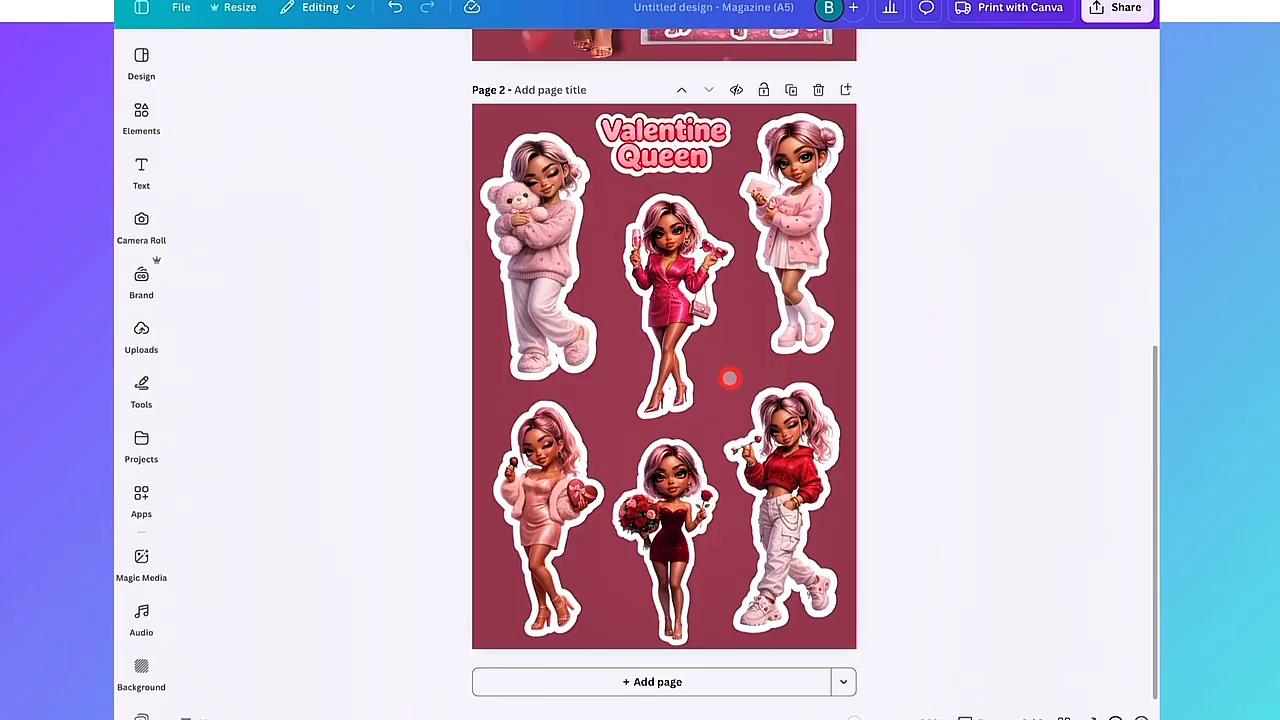
scroll(730, 378, "up", 6)
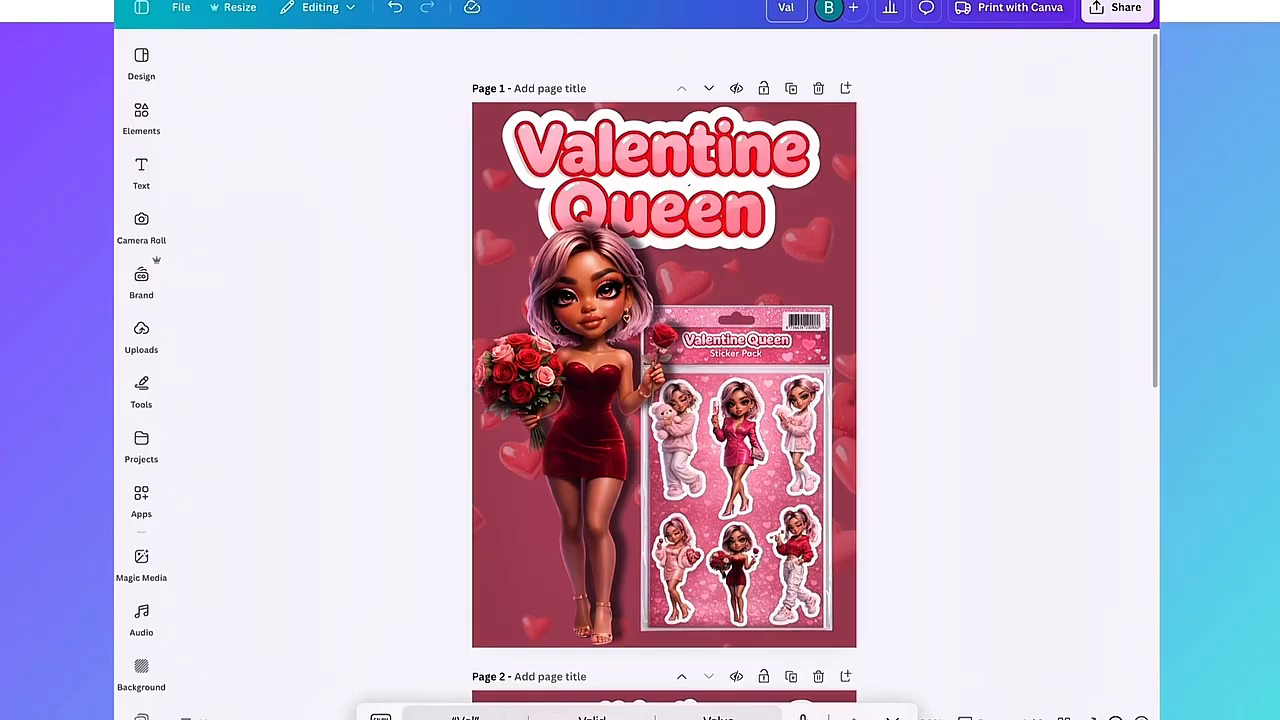
Rename the design as "Valentine Queen Sticker Pack".
type("Quee")
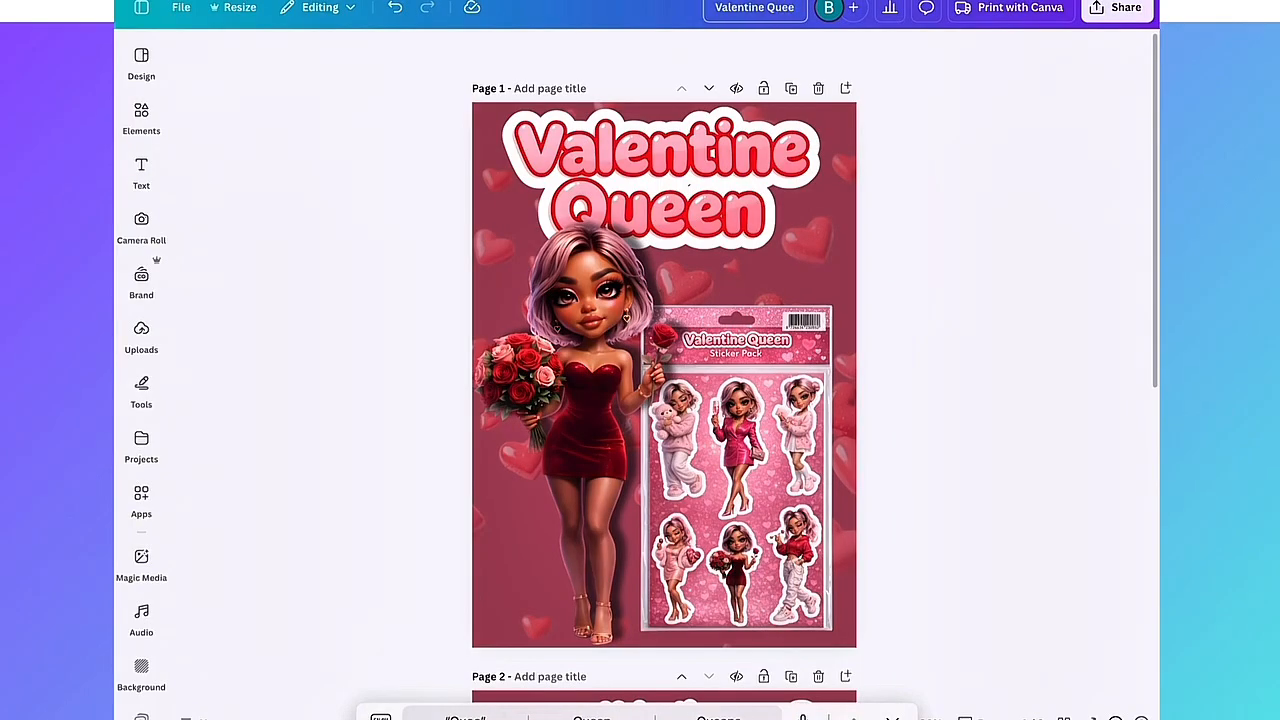
type("n Sticker")
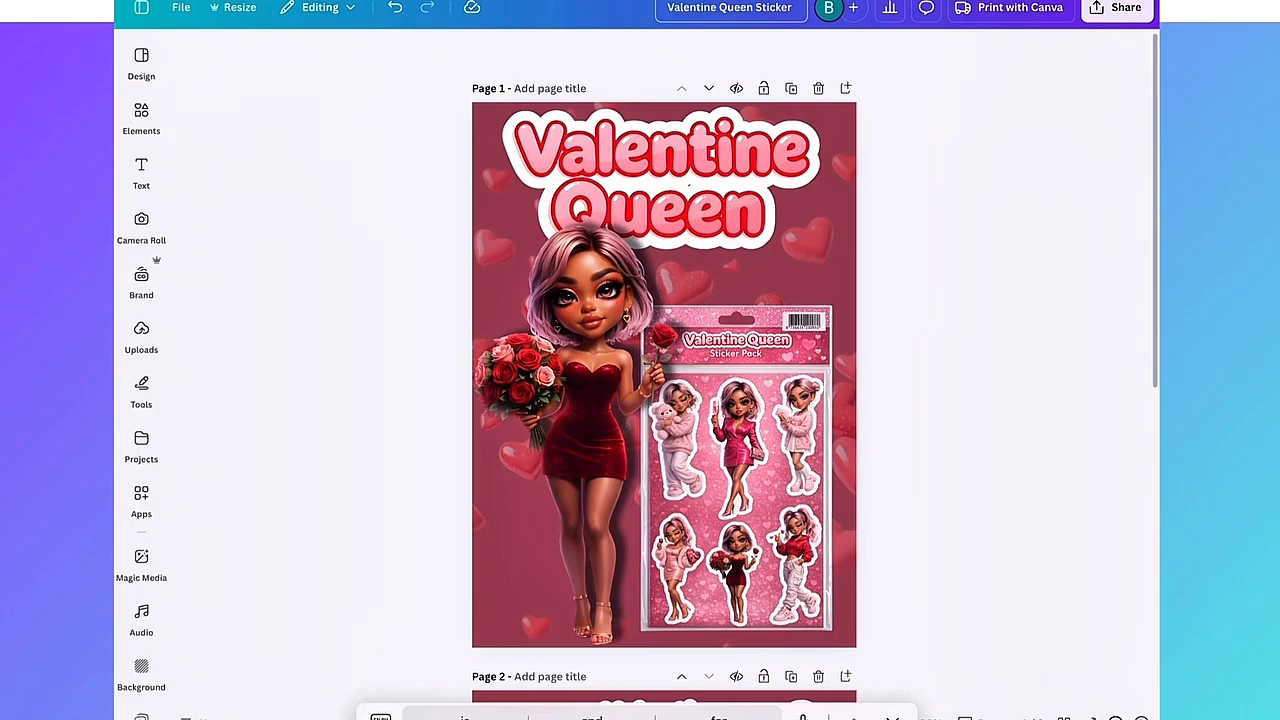
type(" Pack")
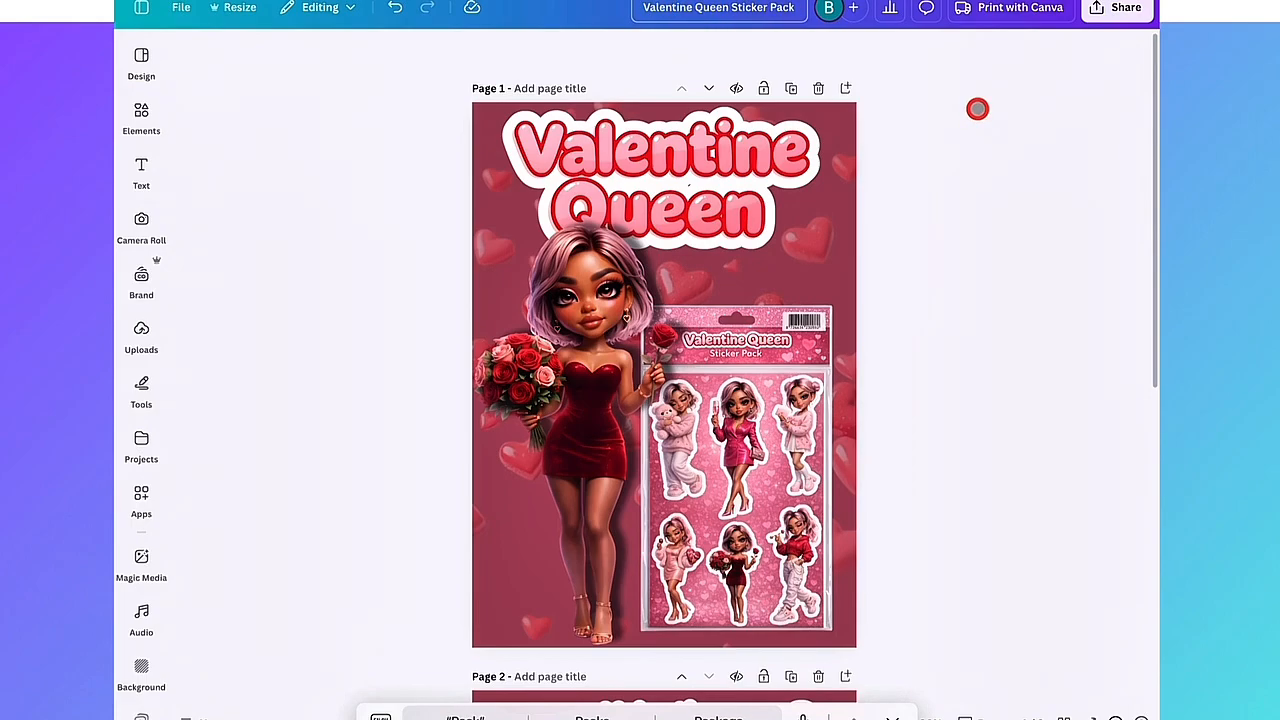
left_click(977, 109)
Create a public template link for the sticker pack design and copy it.
left_click(1132, 7)
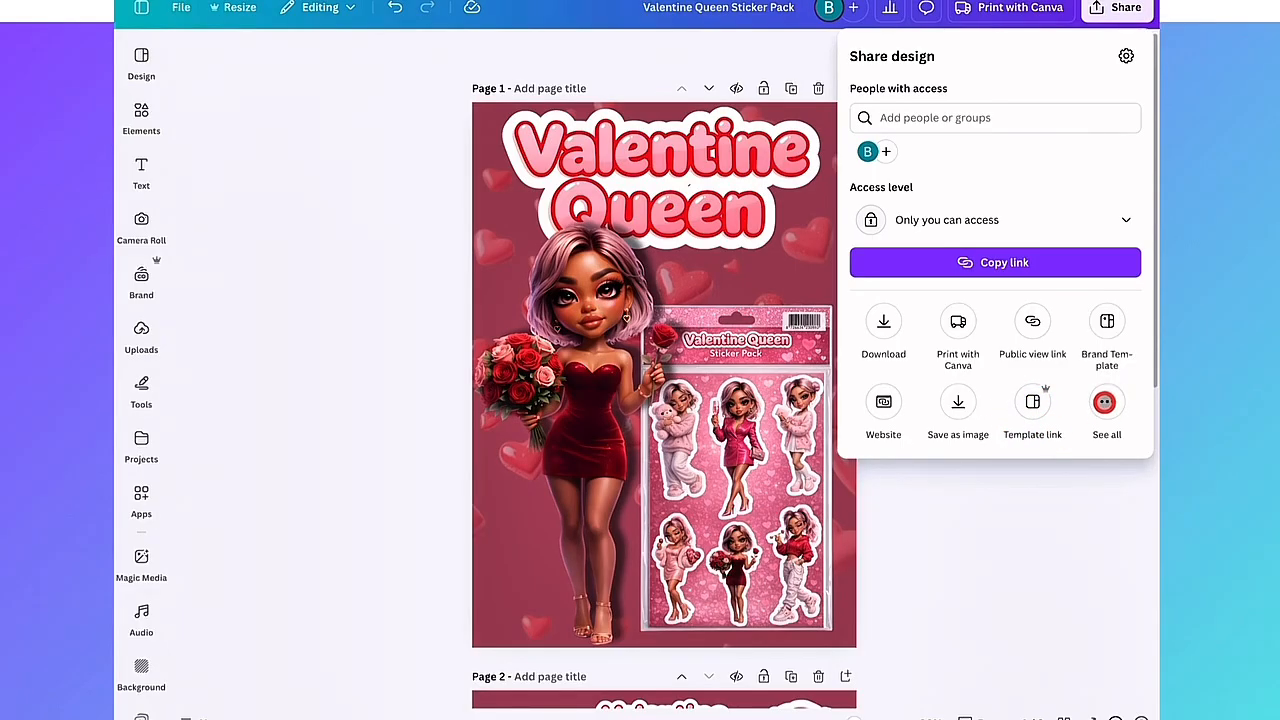
left_click(1110, 399)
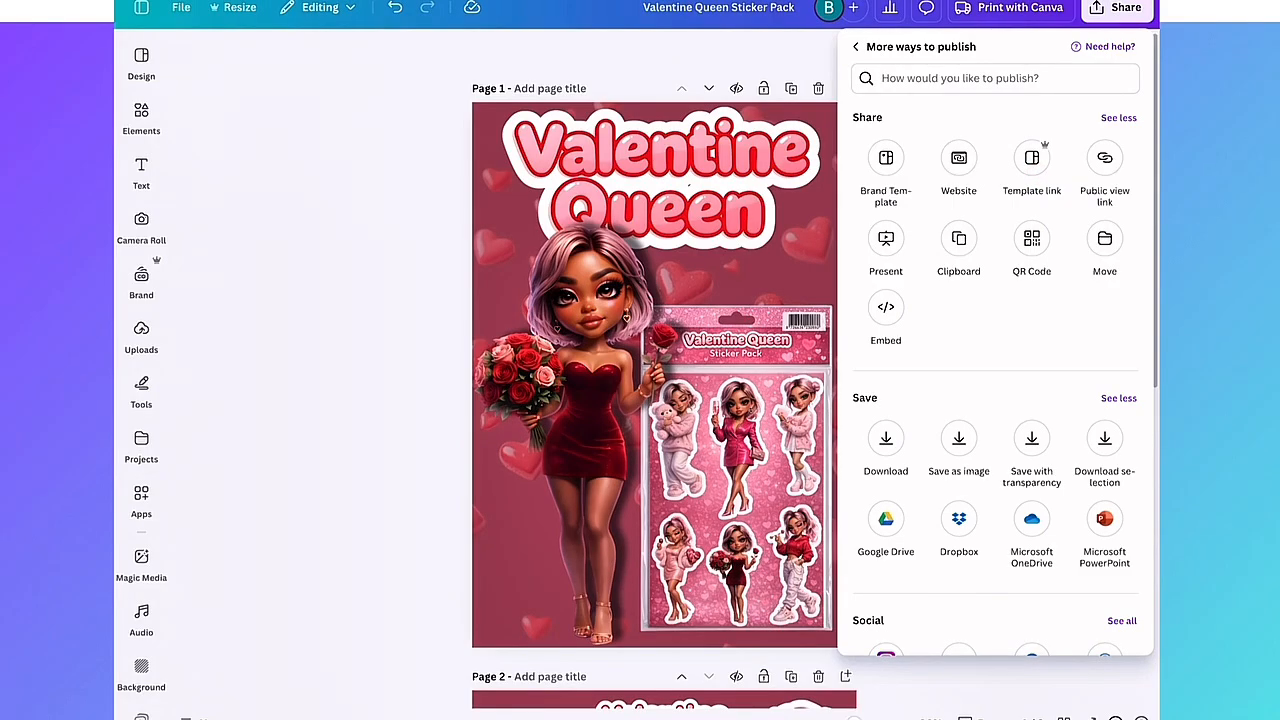
left_click(1035, 156)
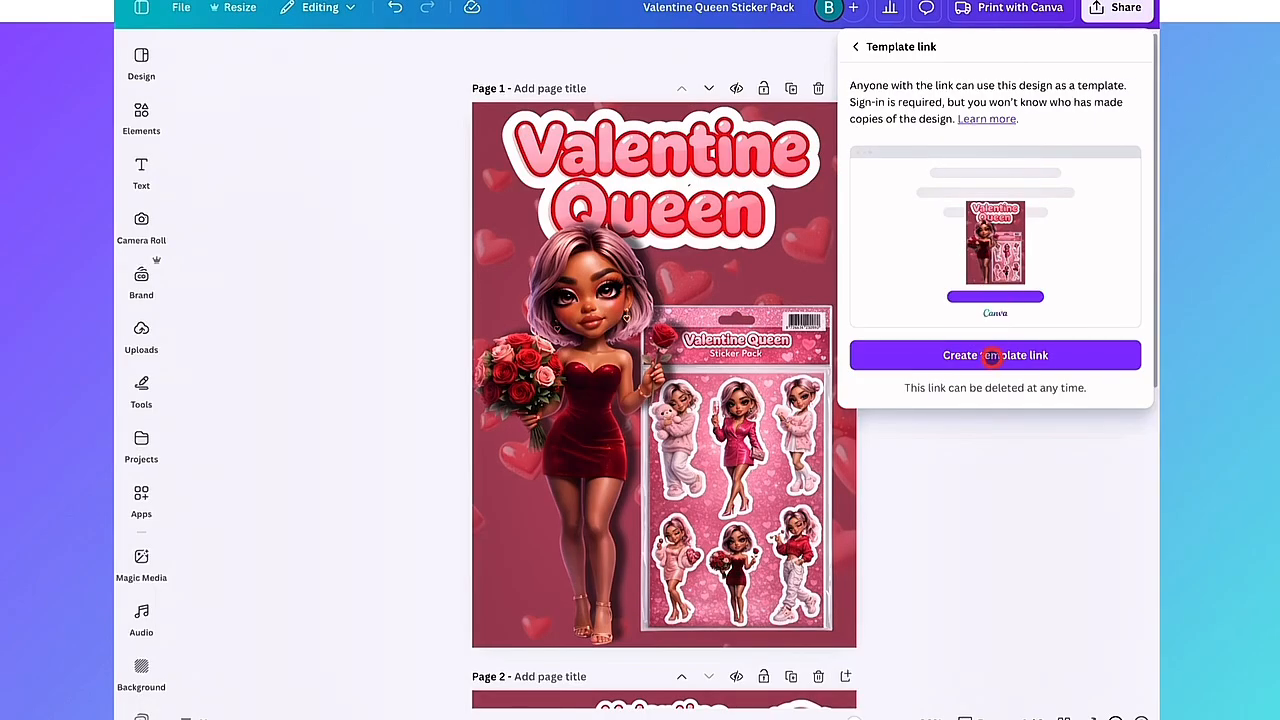
left_click(992, 358)
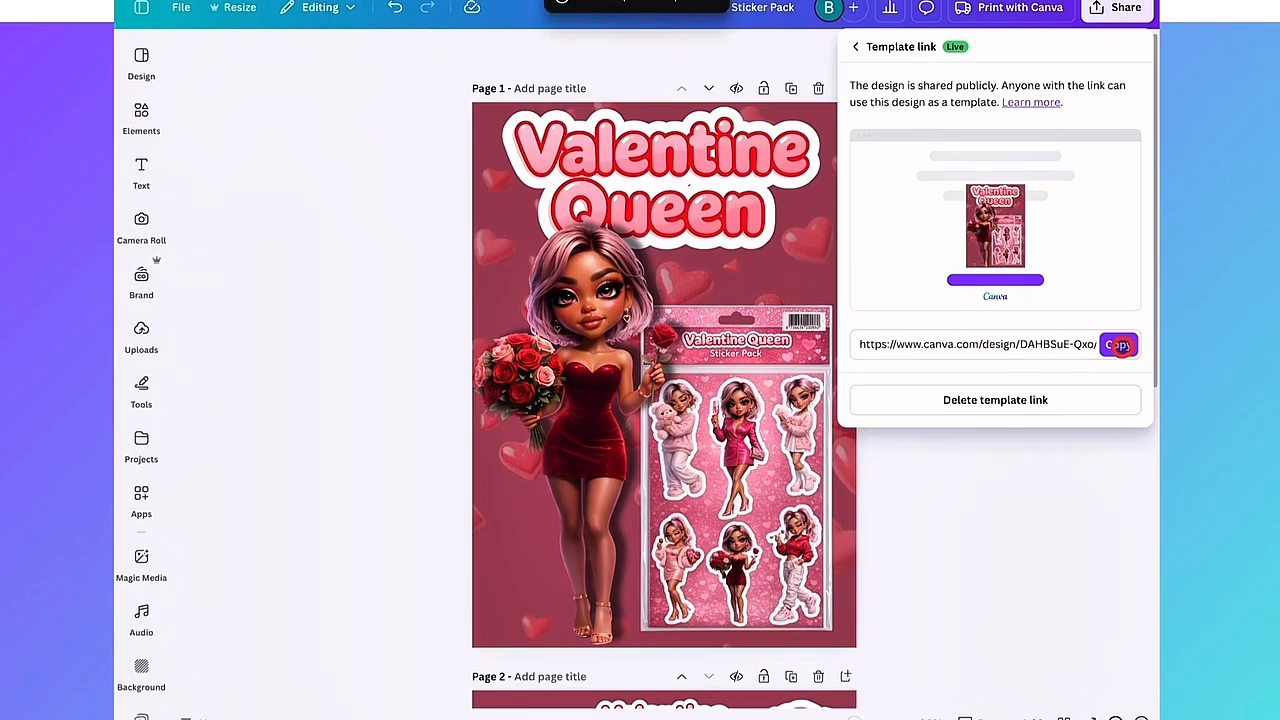
left_click(1120, 344)
left_click(1006, 606)
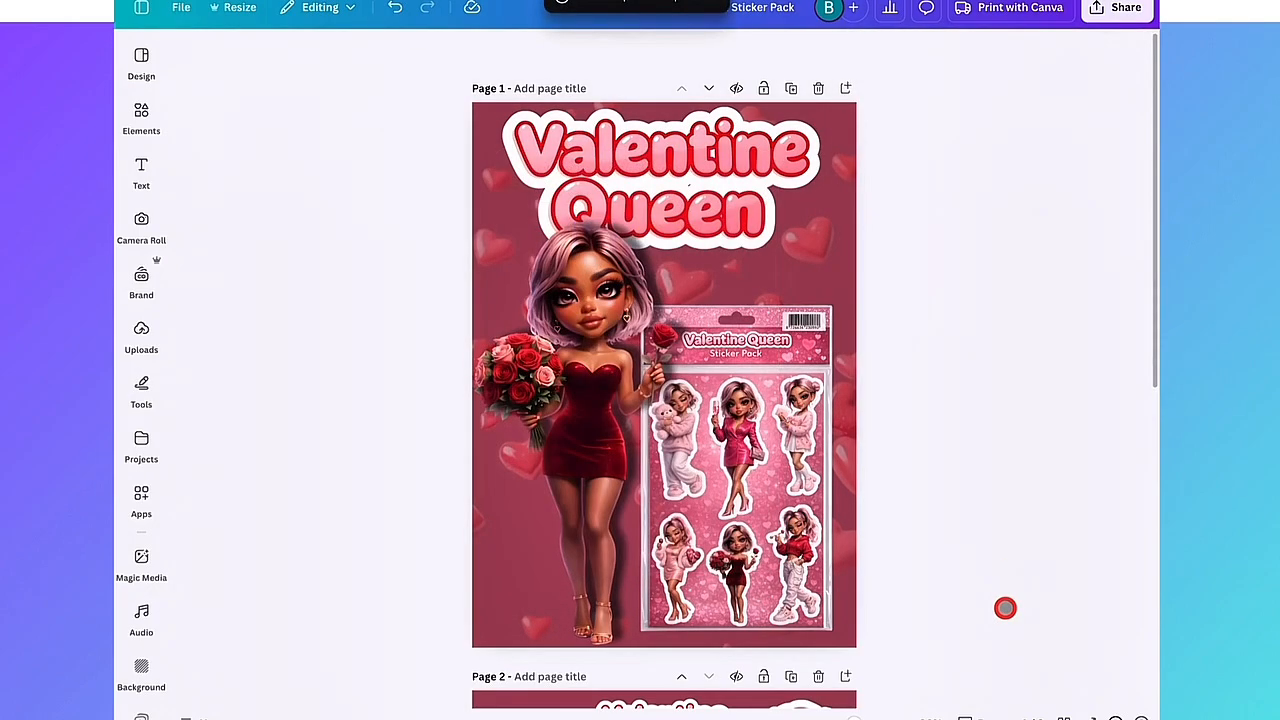